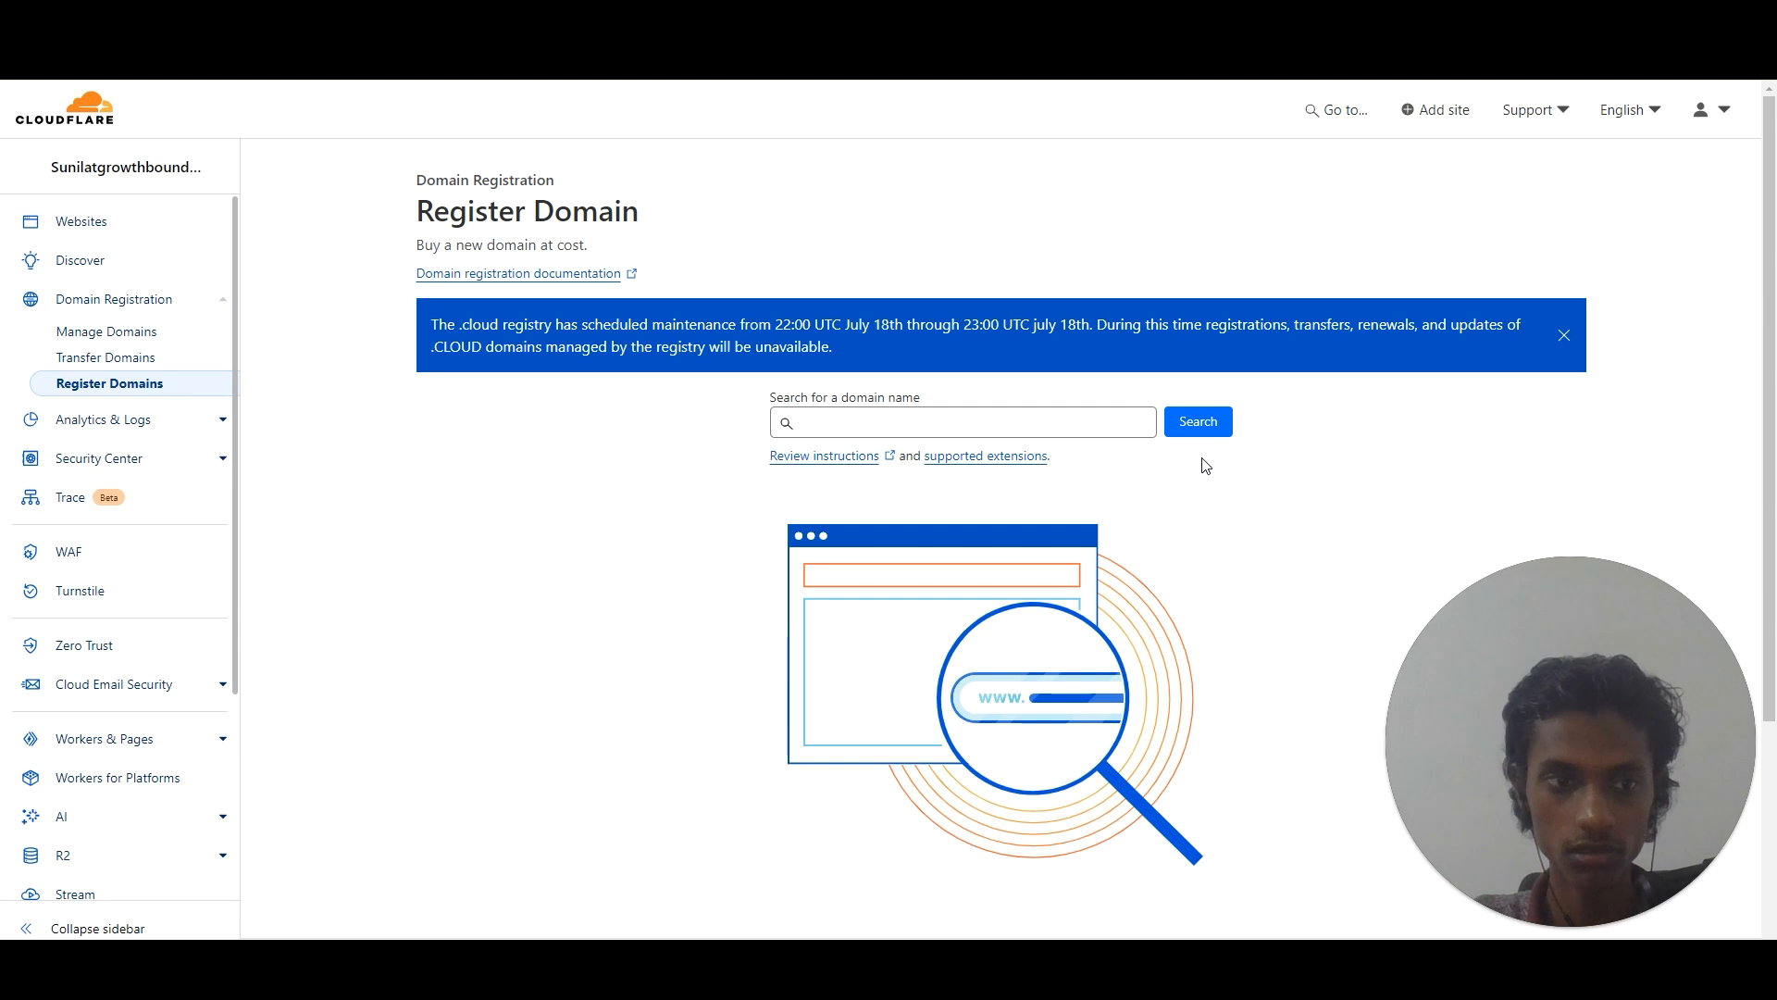
# Search Cloudflare for getgrowbound.com and start purchasing it at $9.77/year.
pyautogui.click(994, 420)
pyautogui.write('getgrowbound.com')
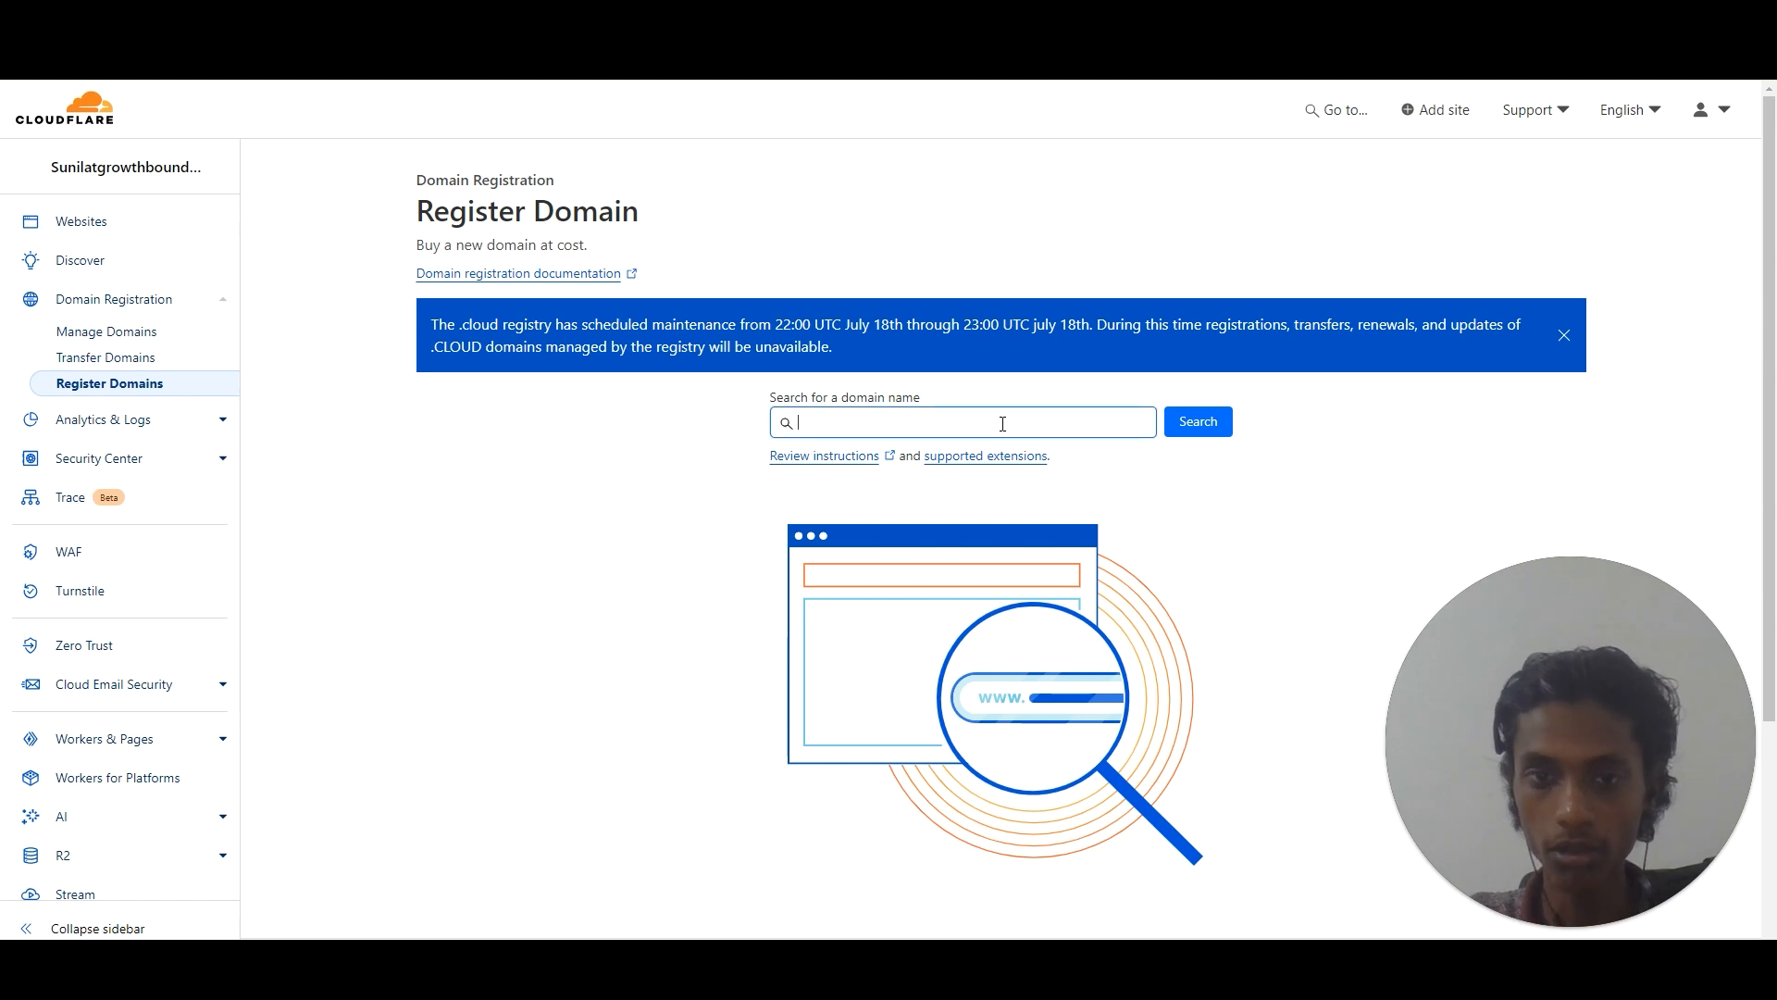
pyautogui.click(1173, 429)
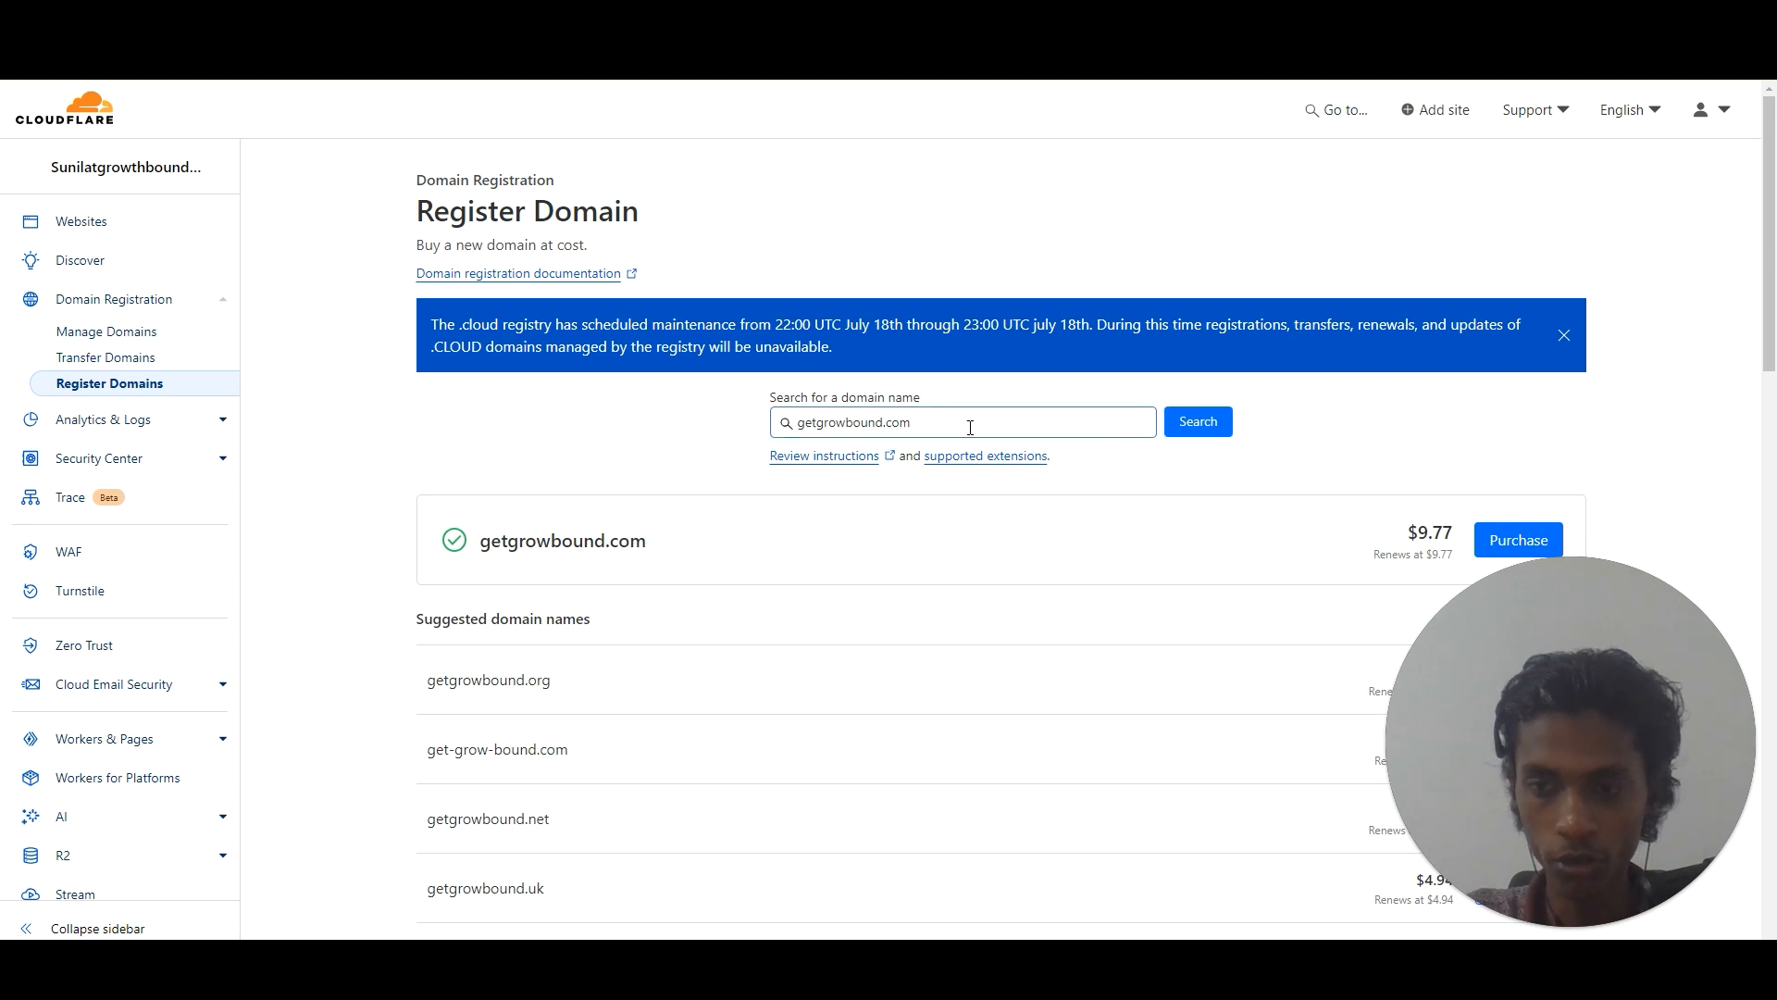
pyautogui.moveTo(1770, 278); pyautogui.dragTo(682, 278)
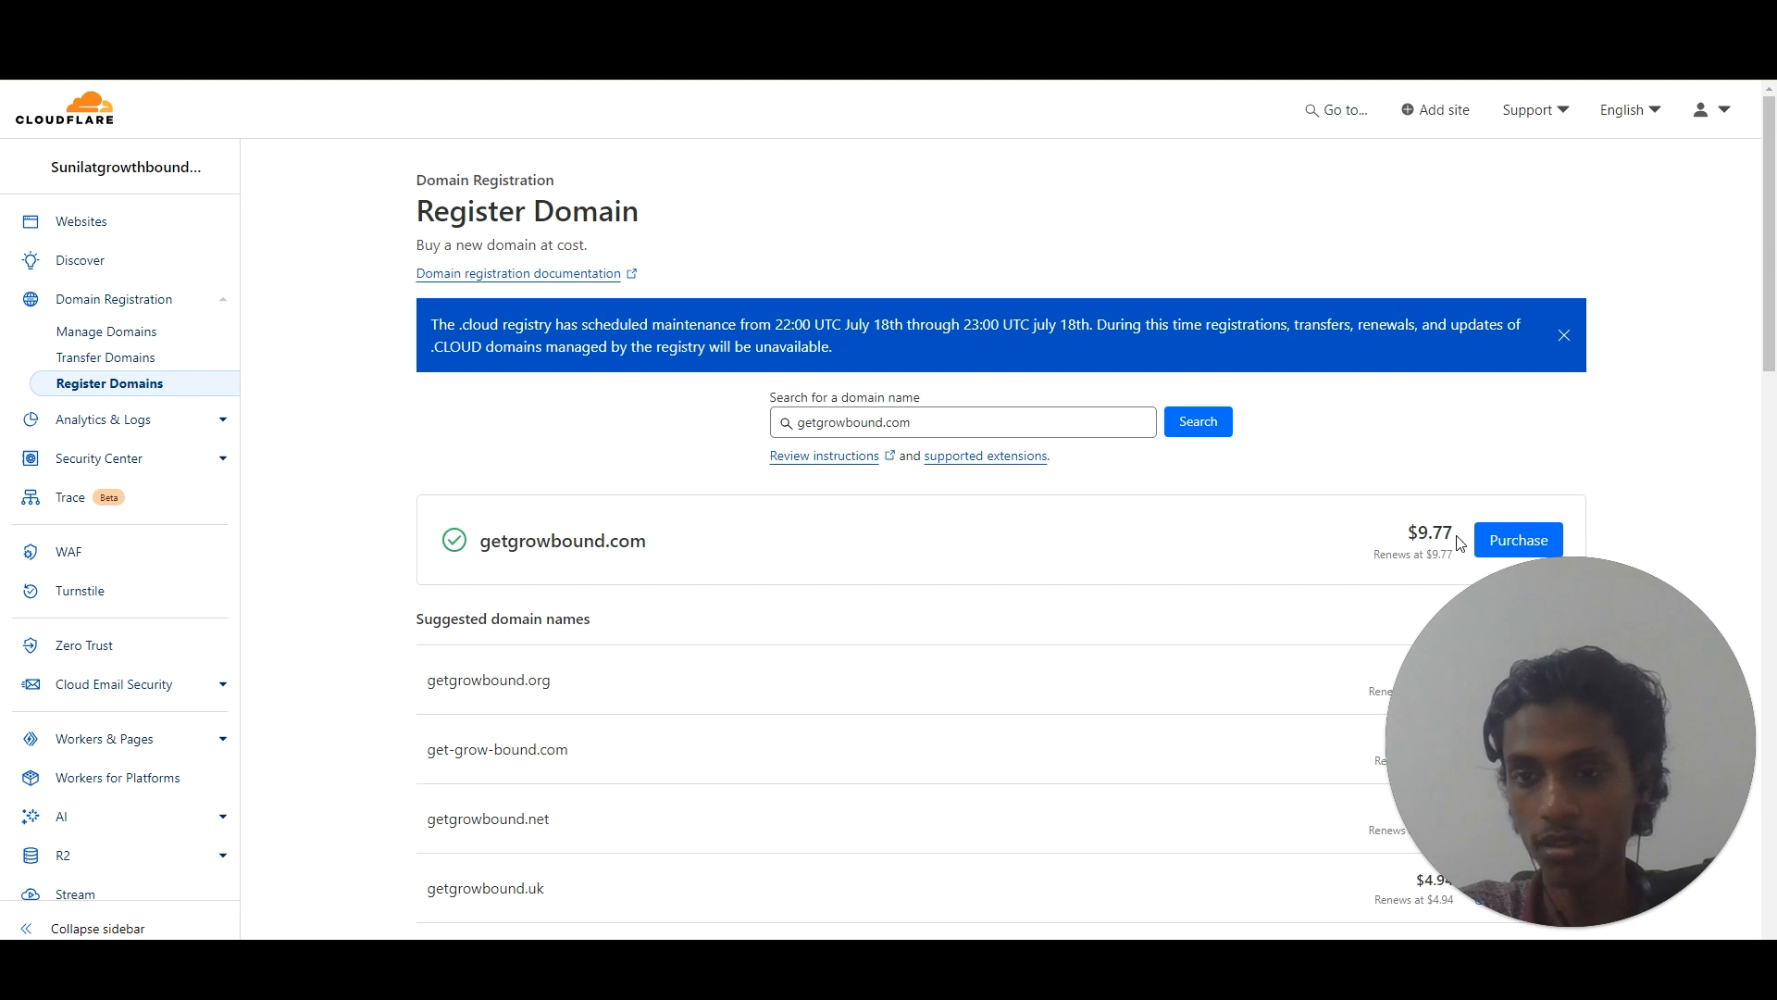
pyautogui.click(1516, 540)
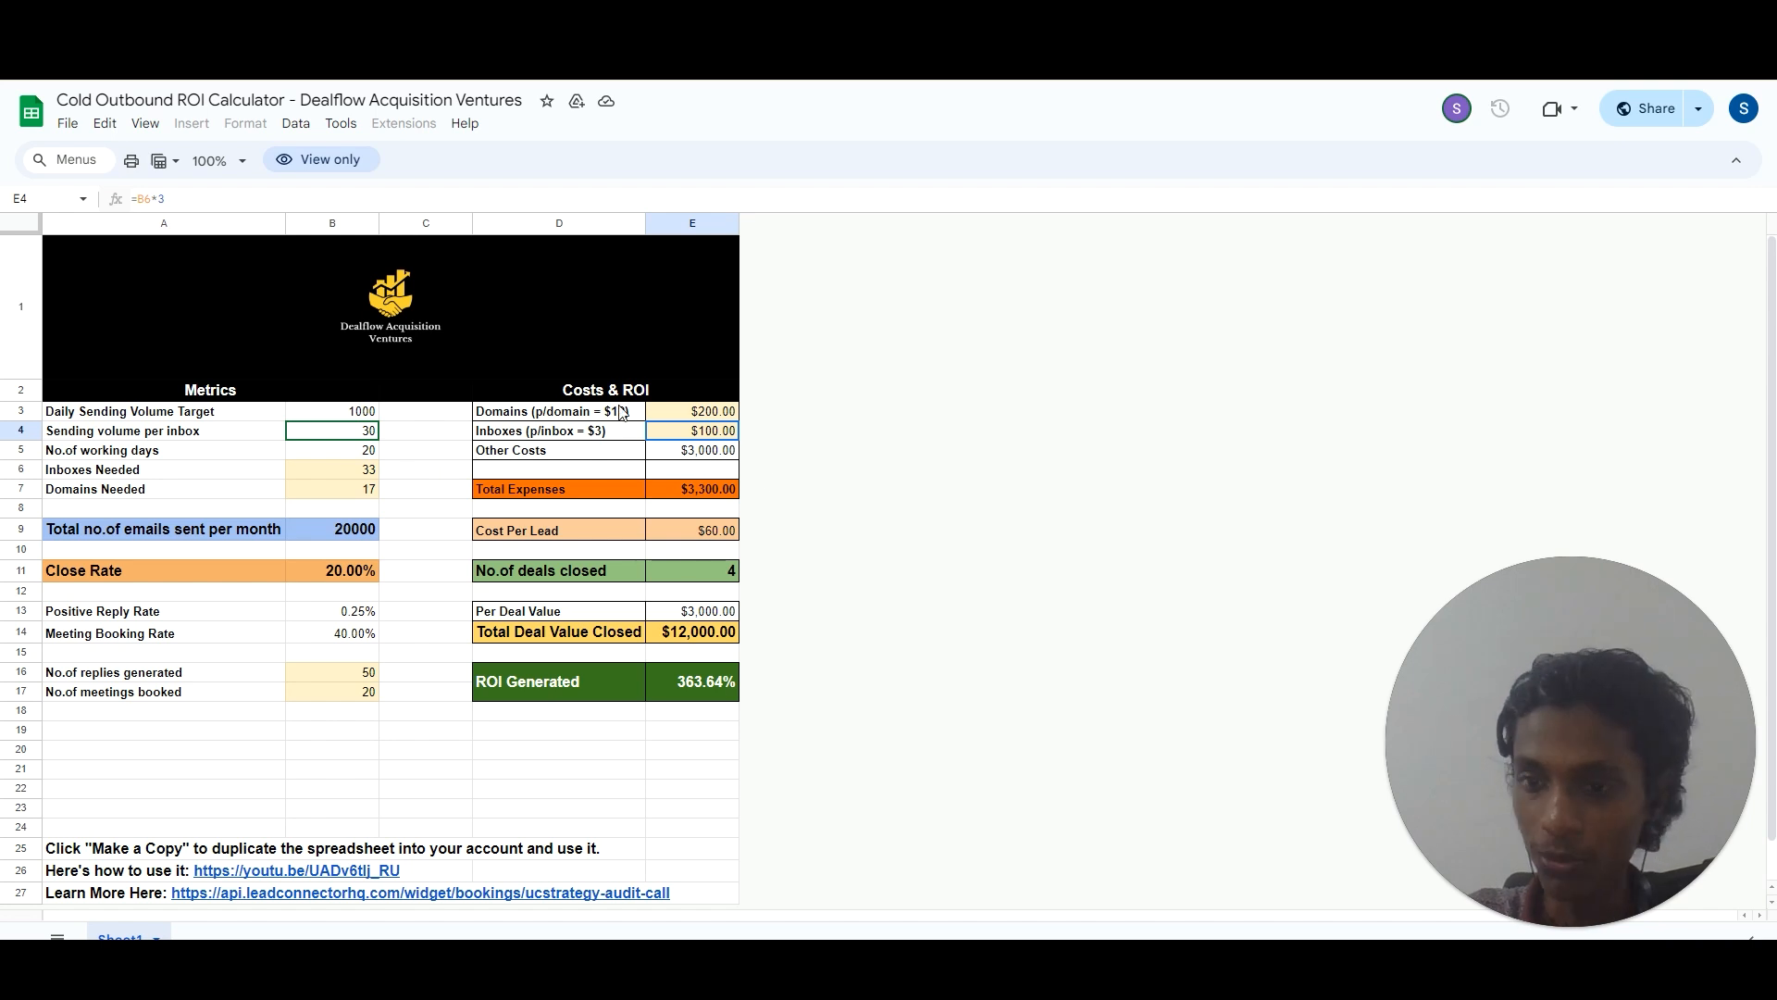
pyautogui.click(335, 411)
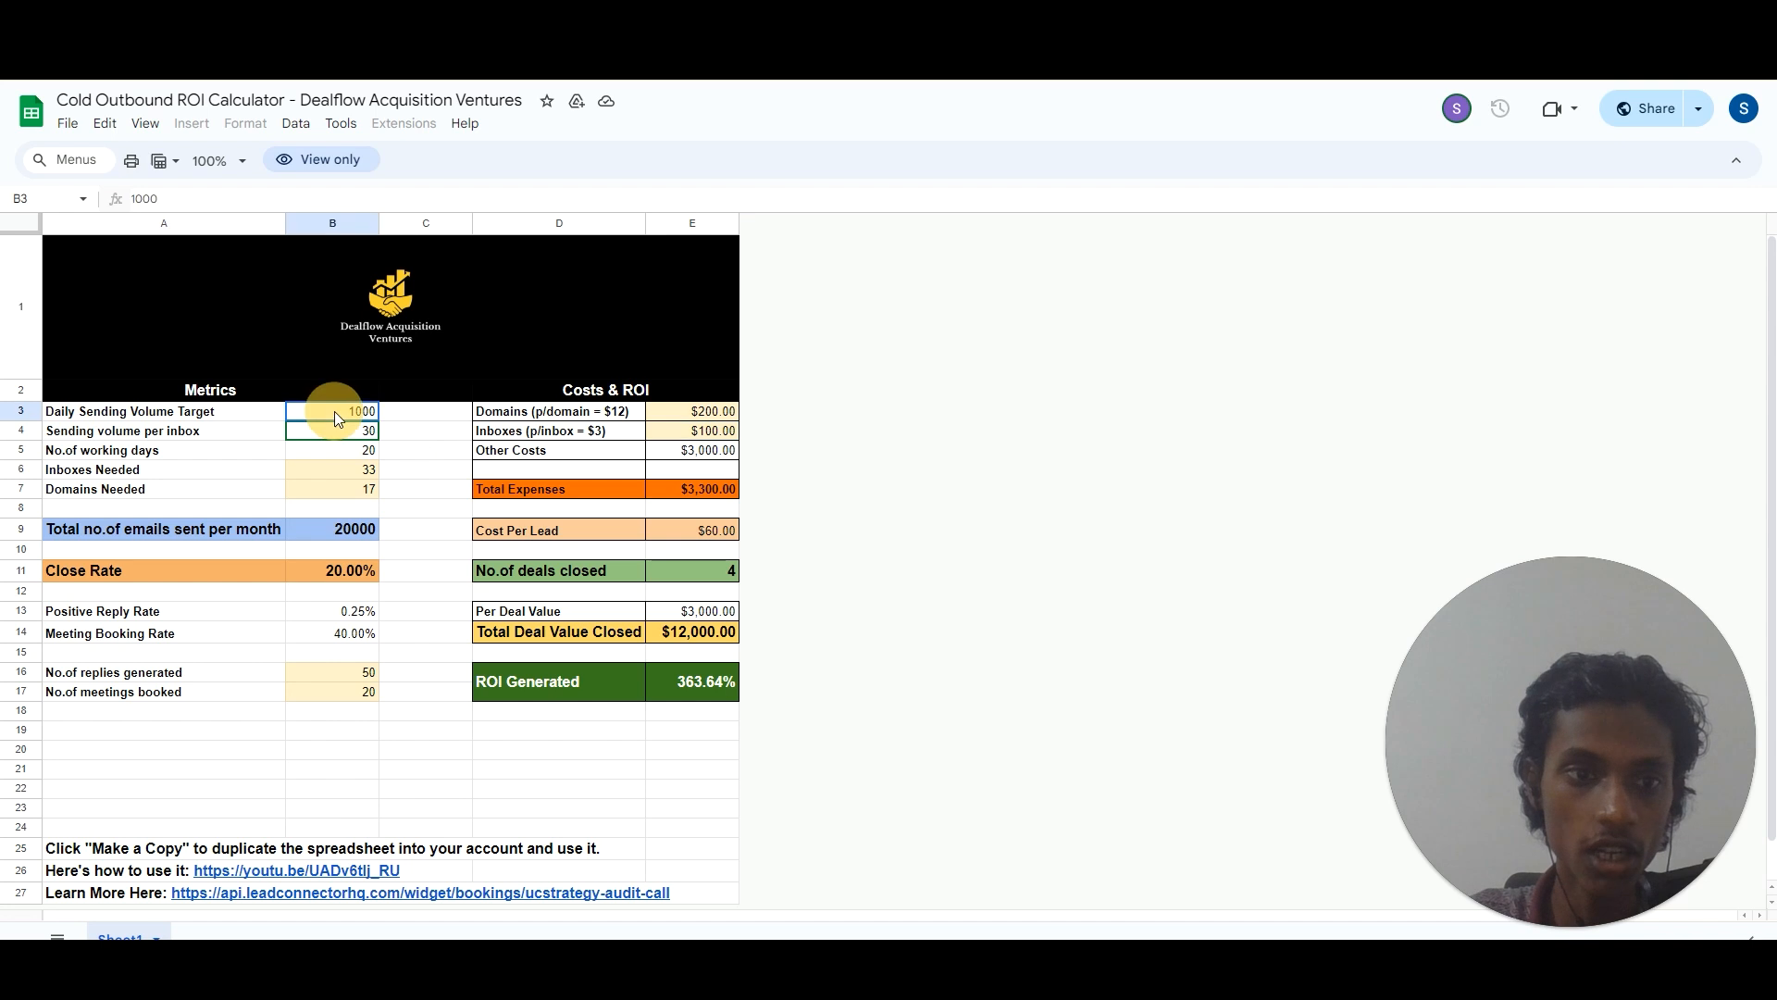
pyautogui.click(425, 429)
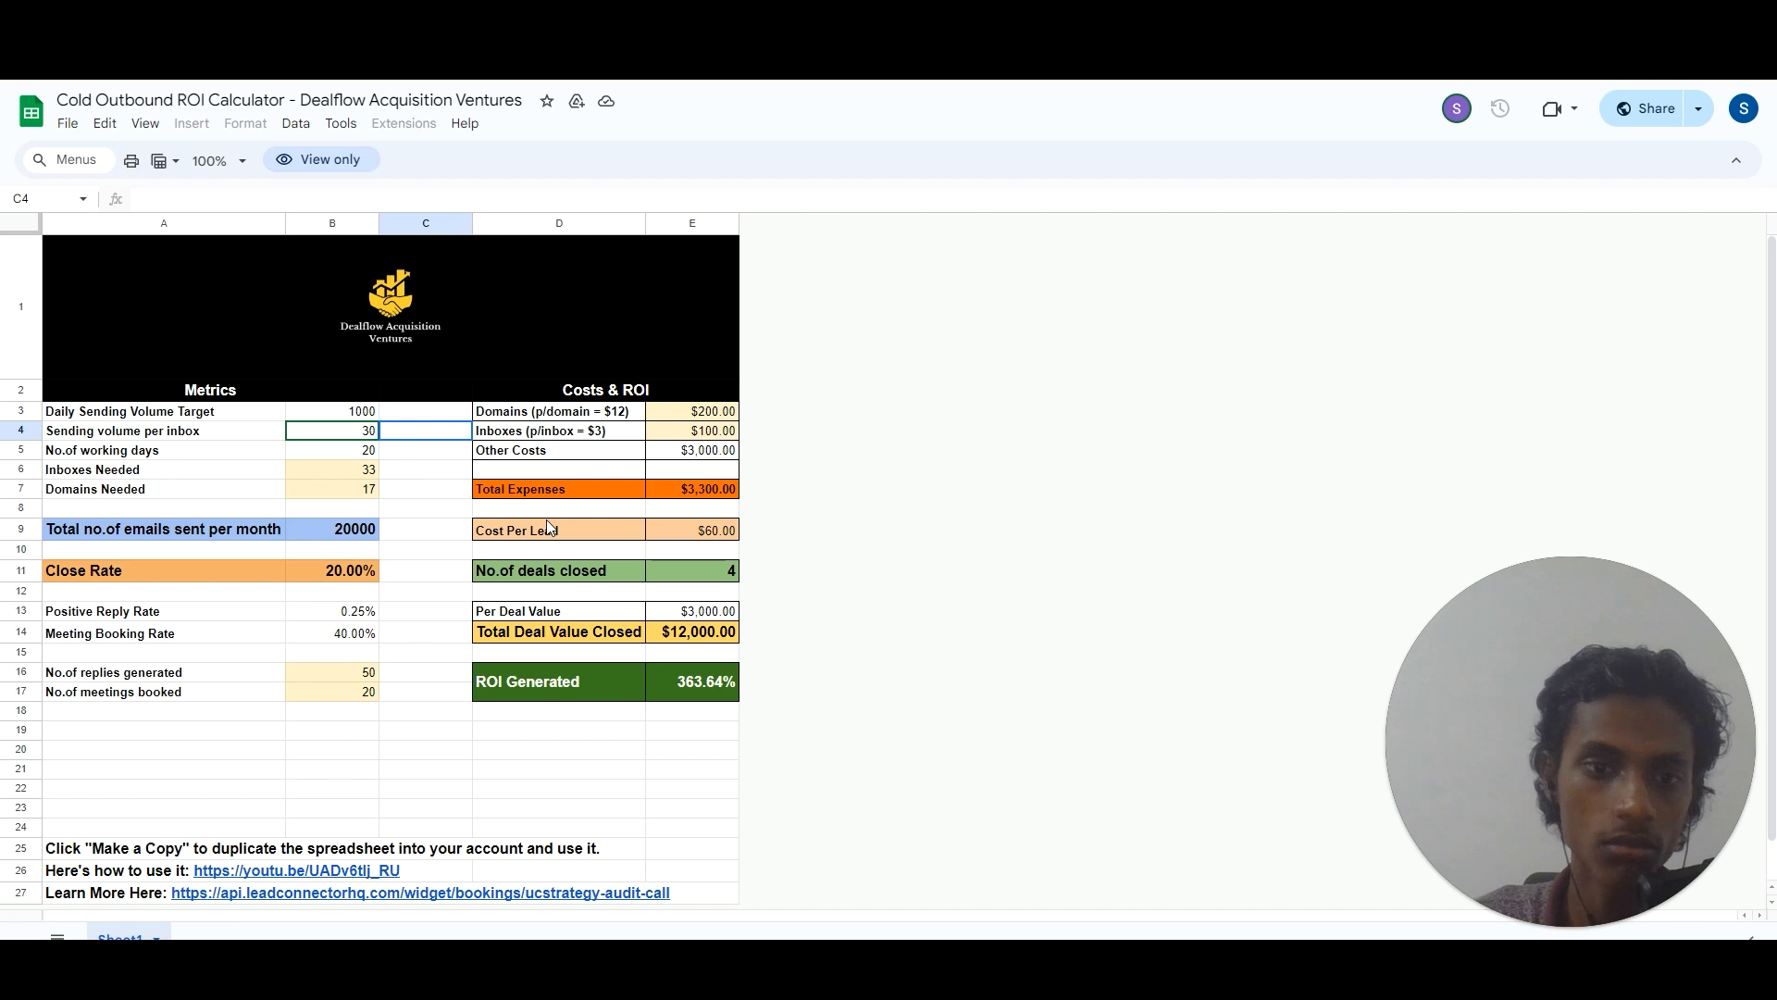
pyautogui.click(563, 415)
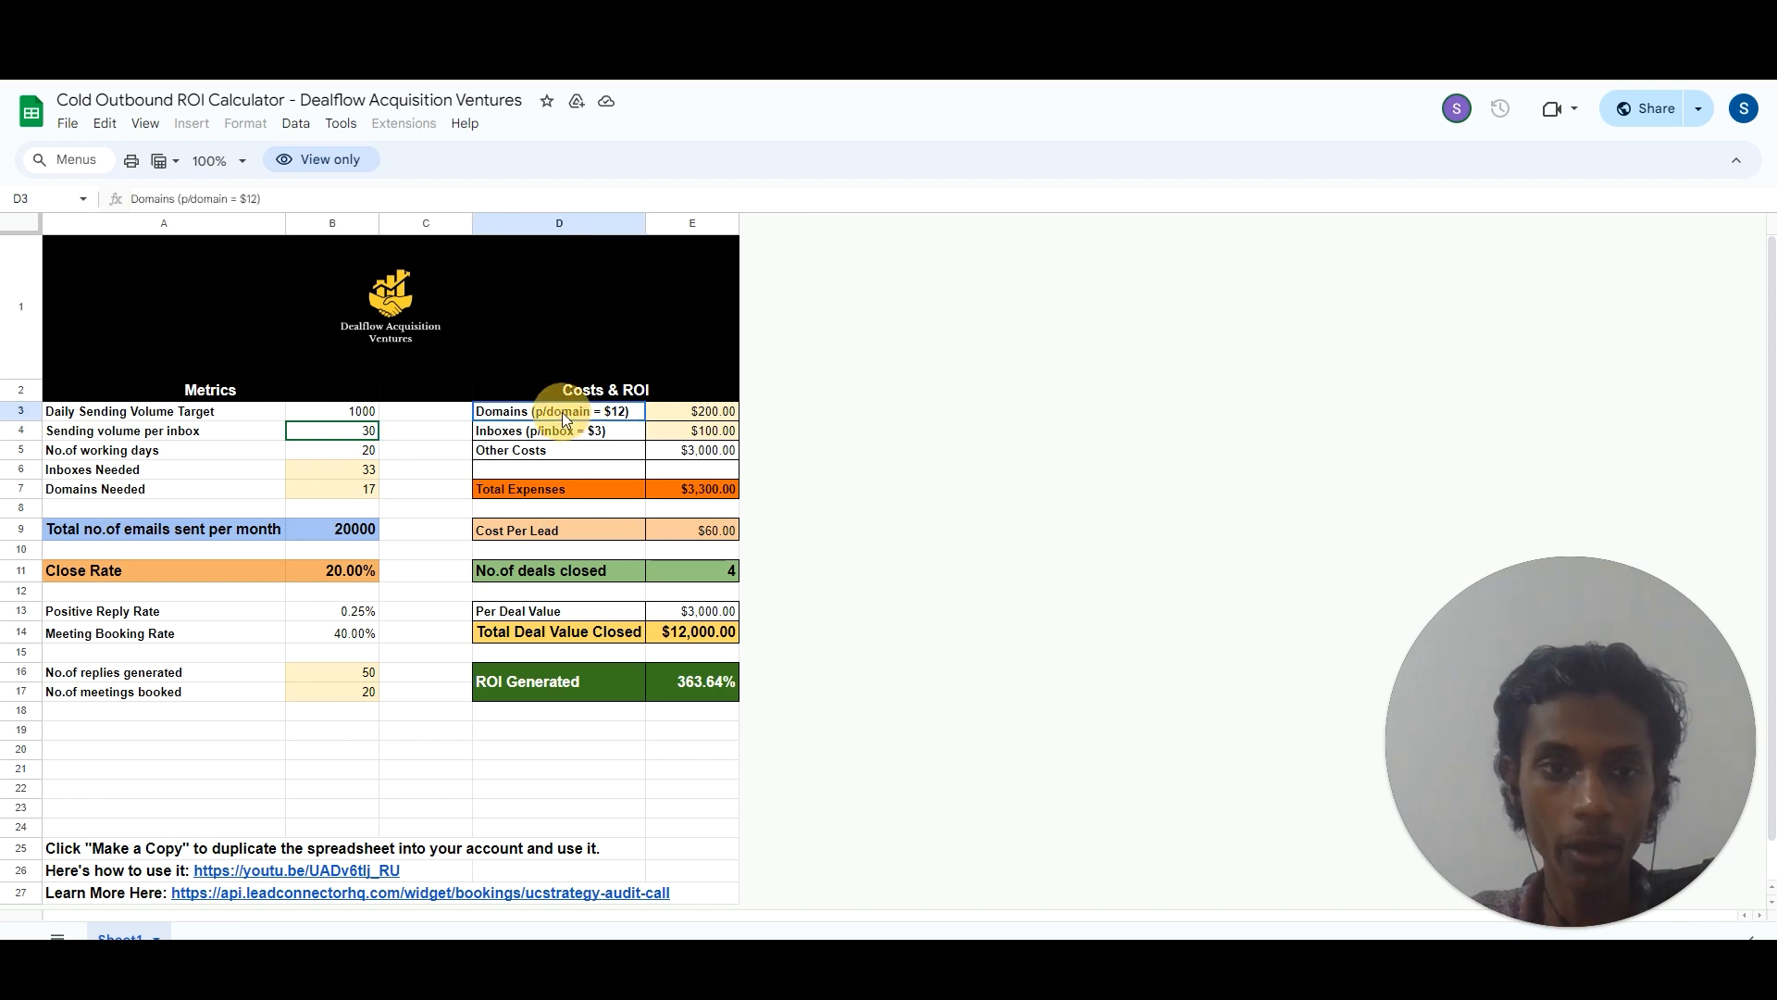
pyautogui.click(562, 439)
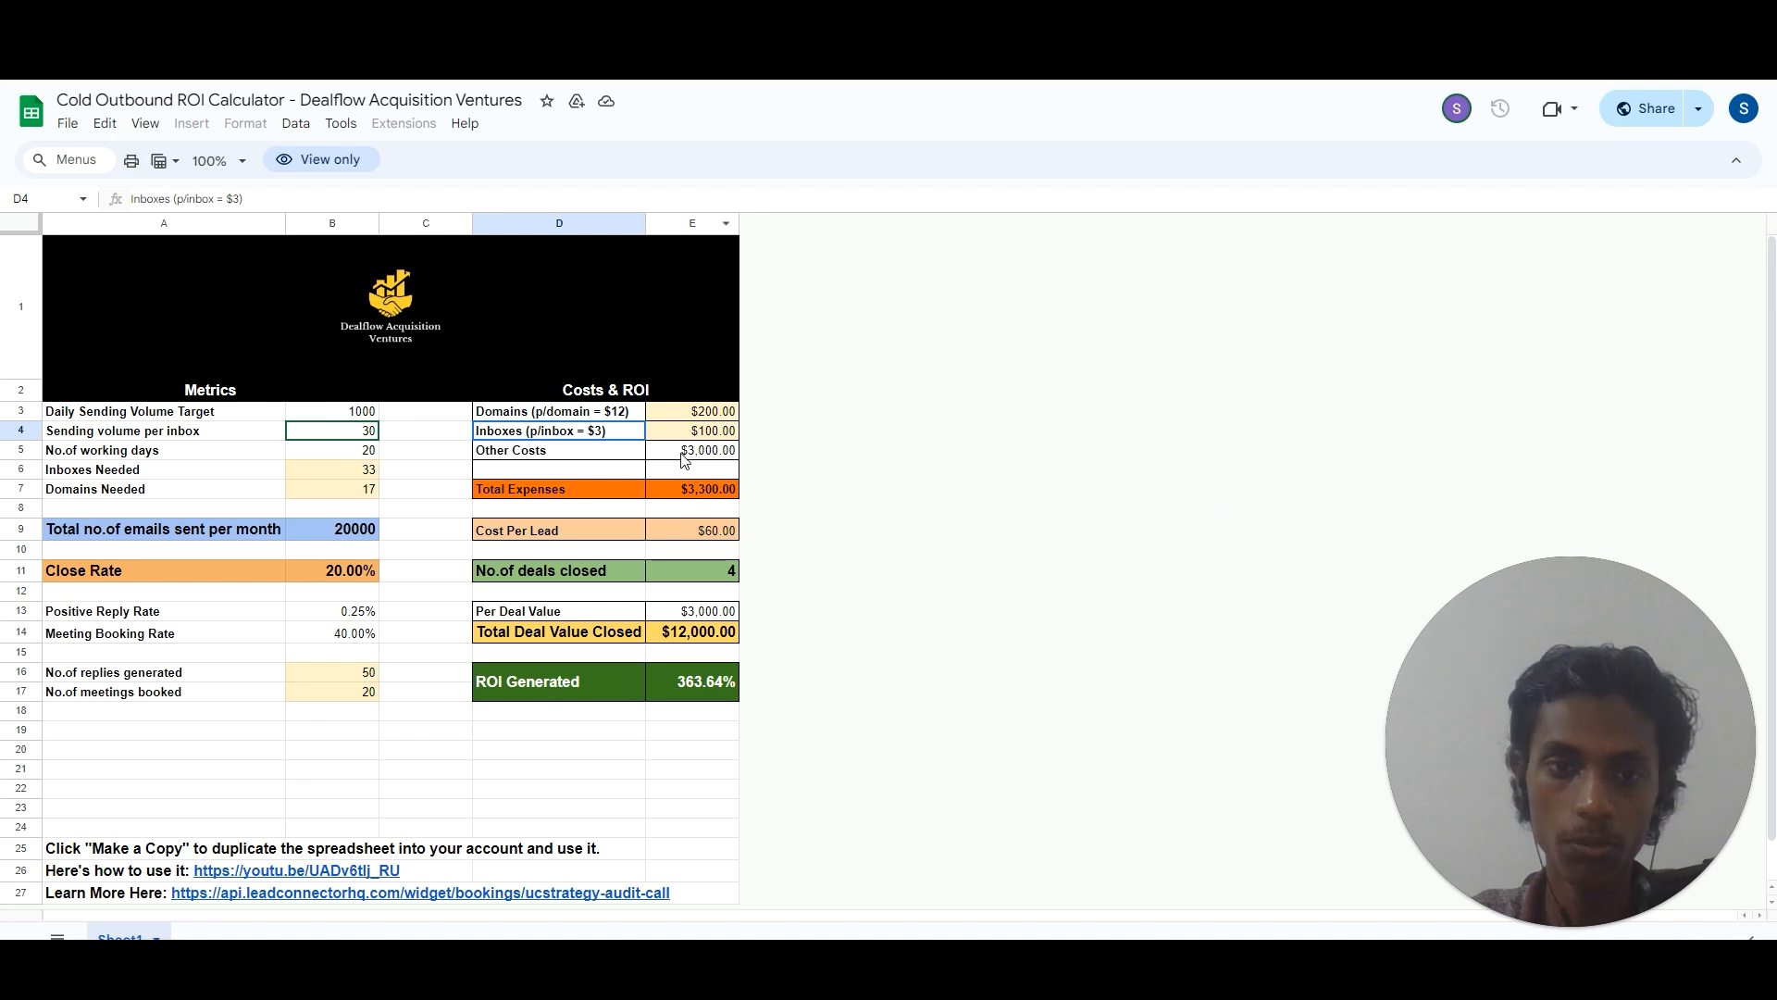
pyautogui.click(689, 412)
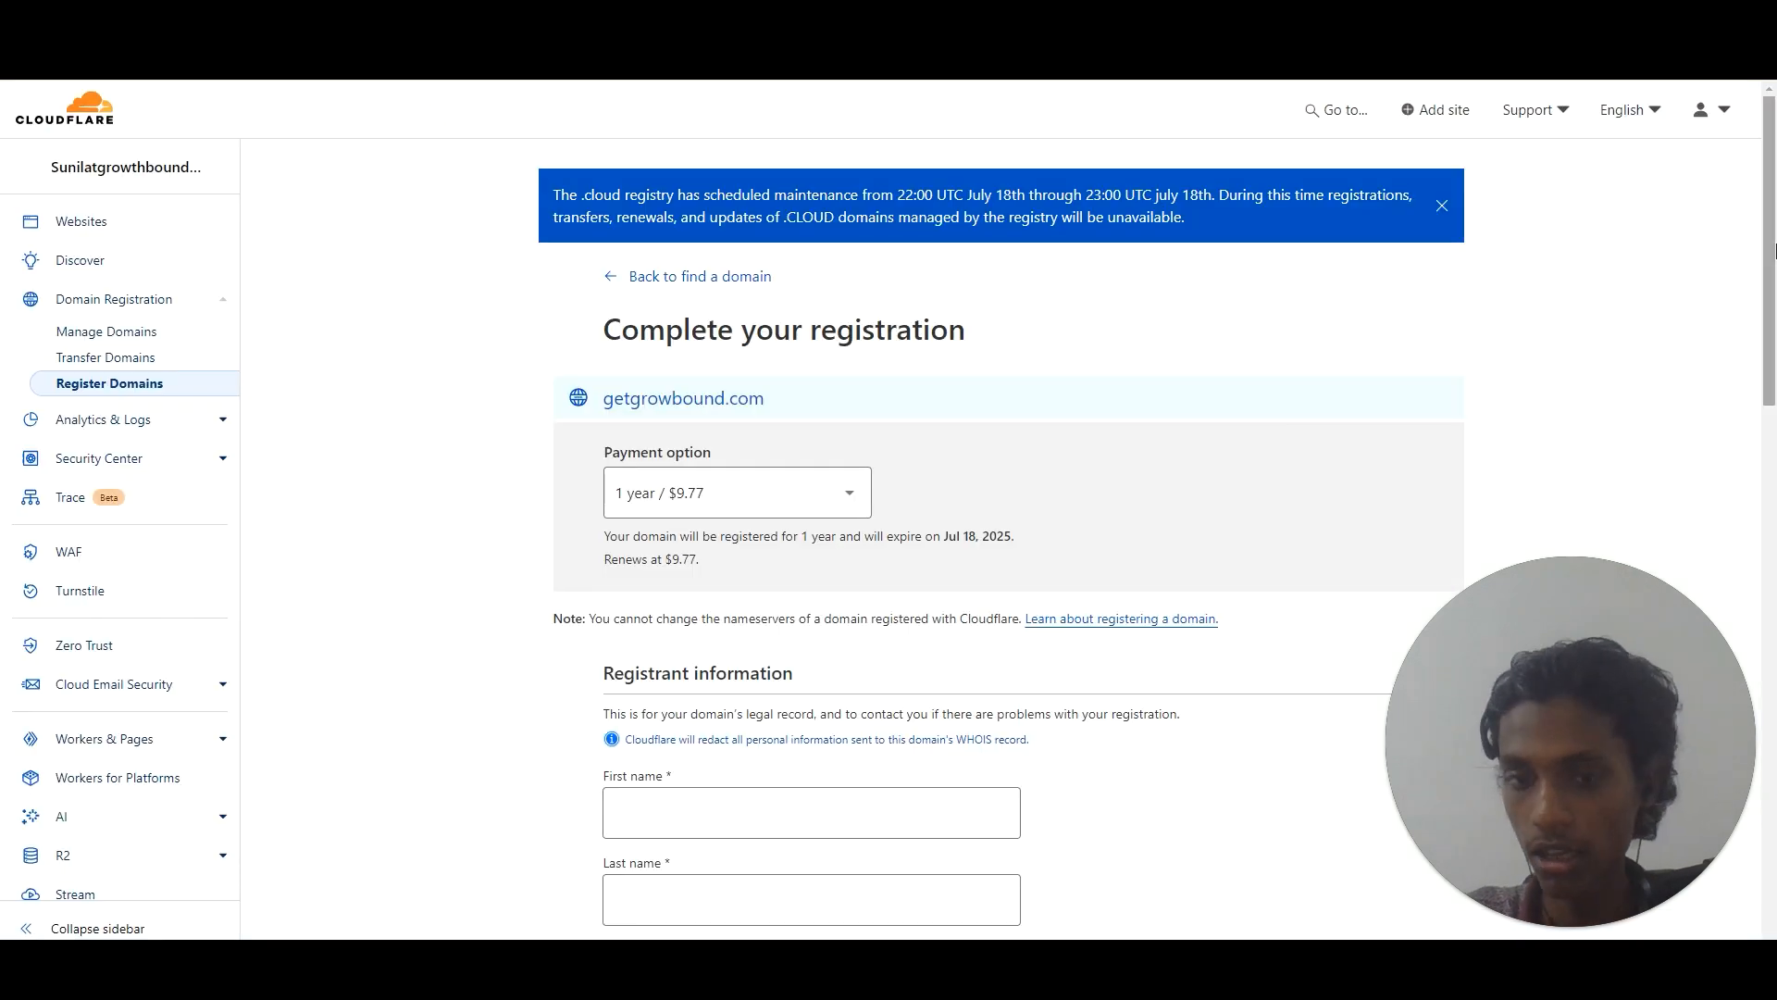
pyautogui.moveTo(1771, 223); pyautogui.dragTo(1773, 581)
pyautogui.scroll(-4, 1765, 574)
pyautogui.scroll(4, 1740, 556)
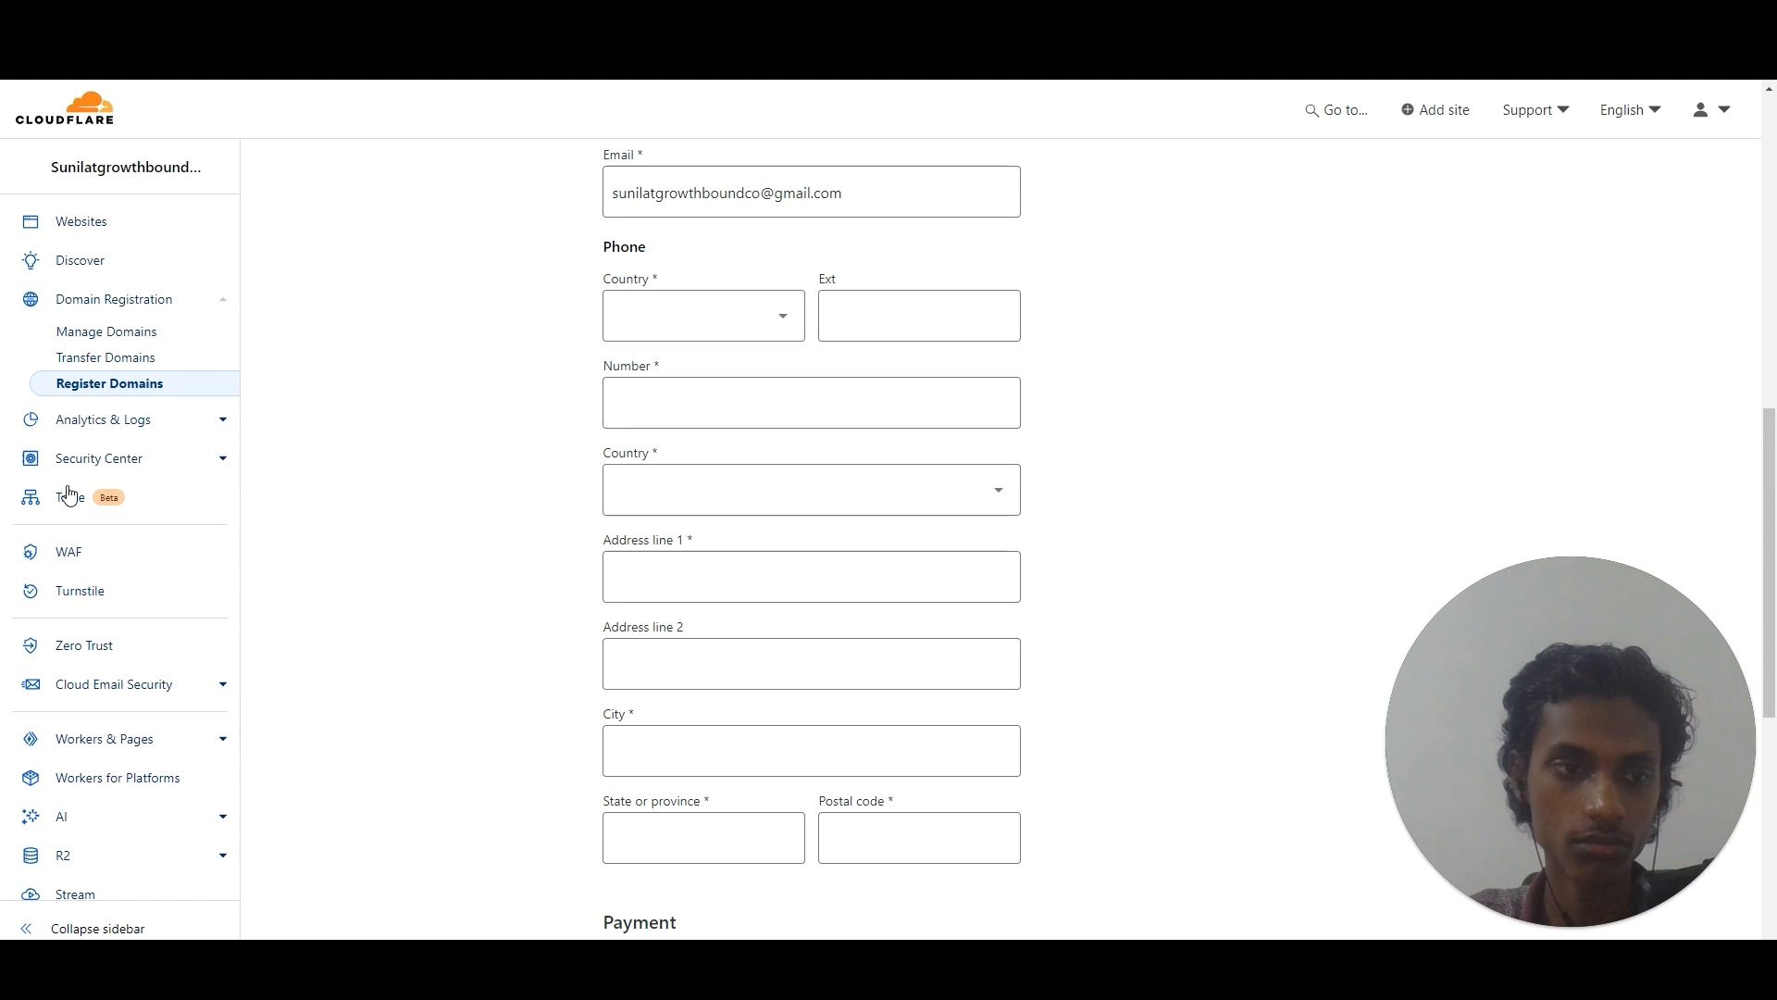
# Open the getgrowbound.com management page in Cloudflare and go to its DNS configuration.
pyautogui.scroll(-15, 520, 587)
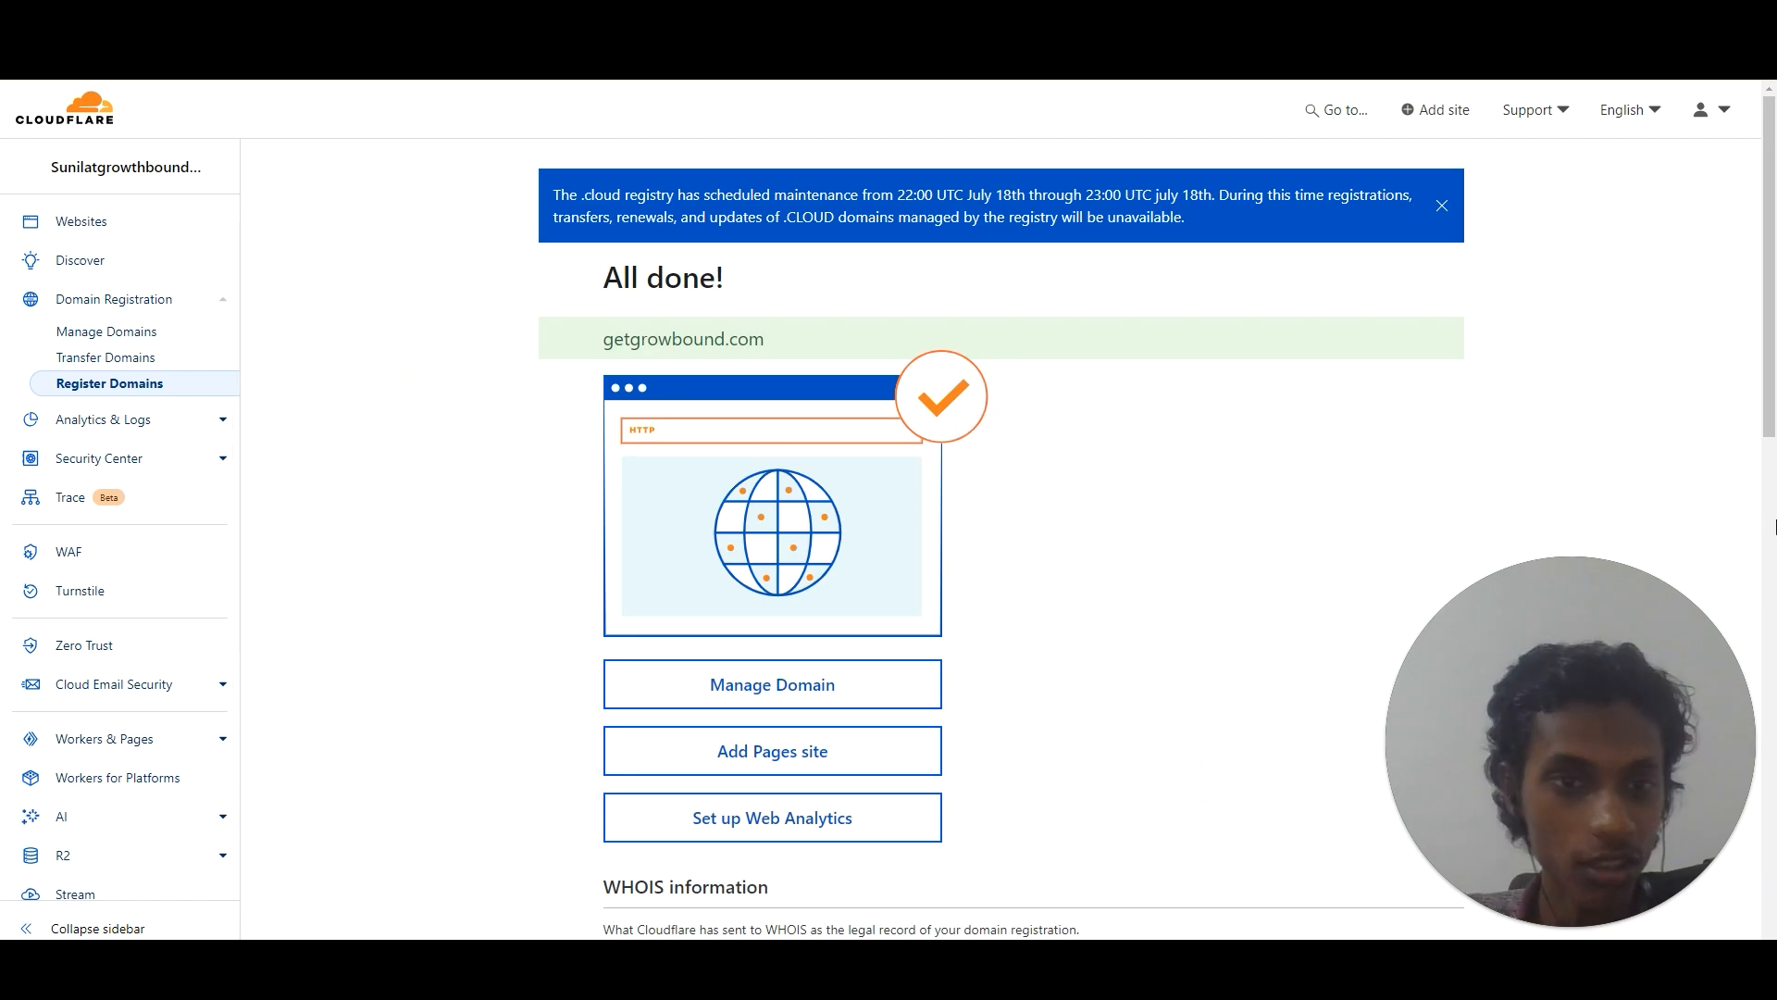
pyautogui.click(794, 685)
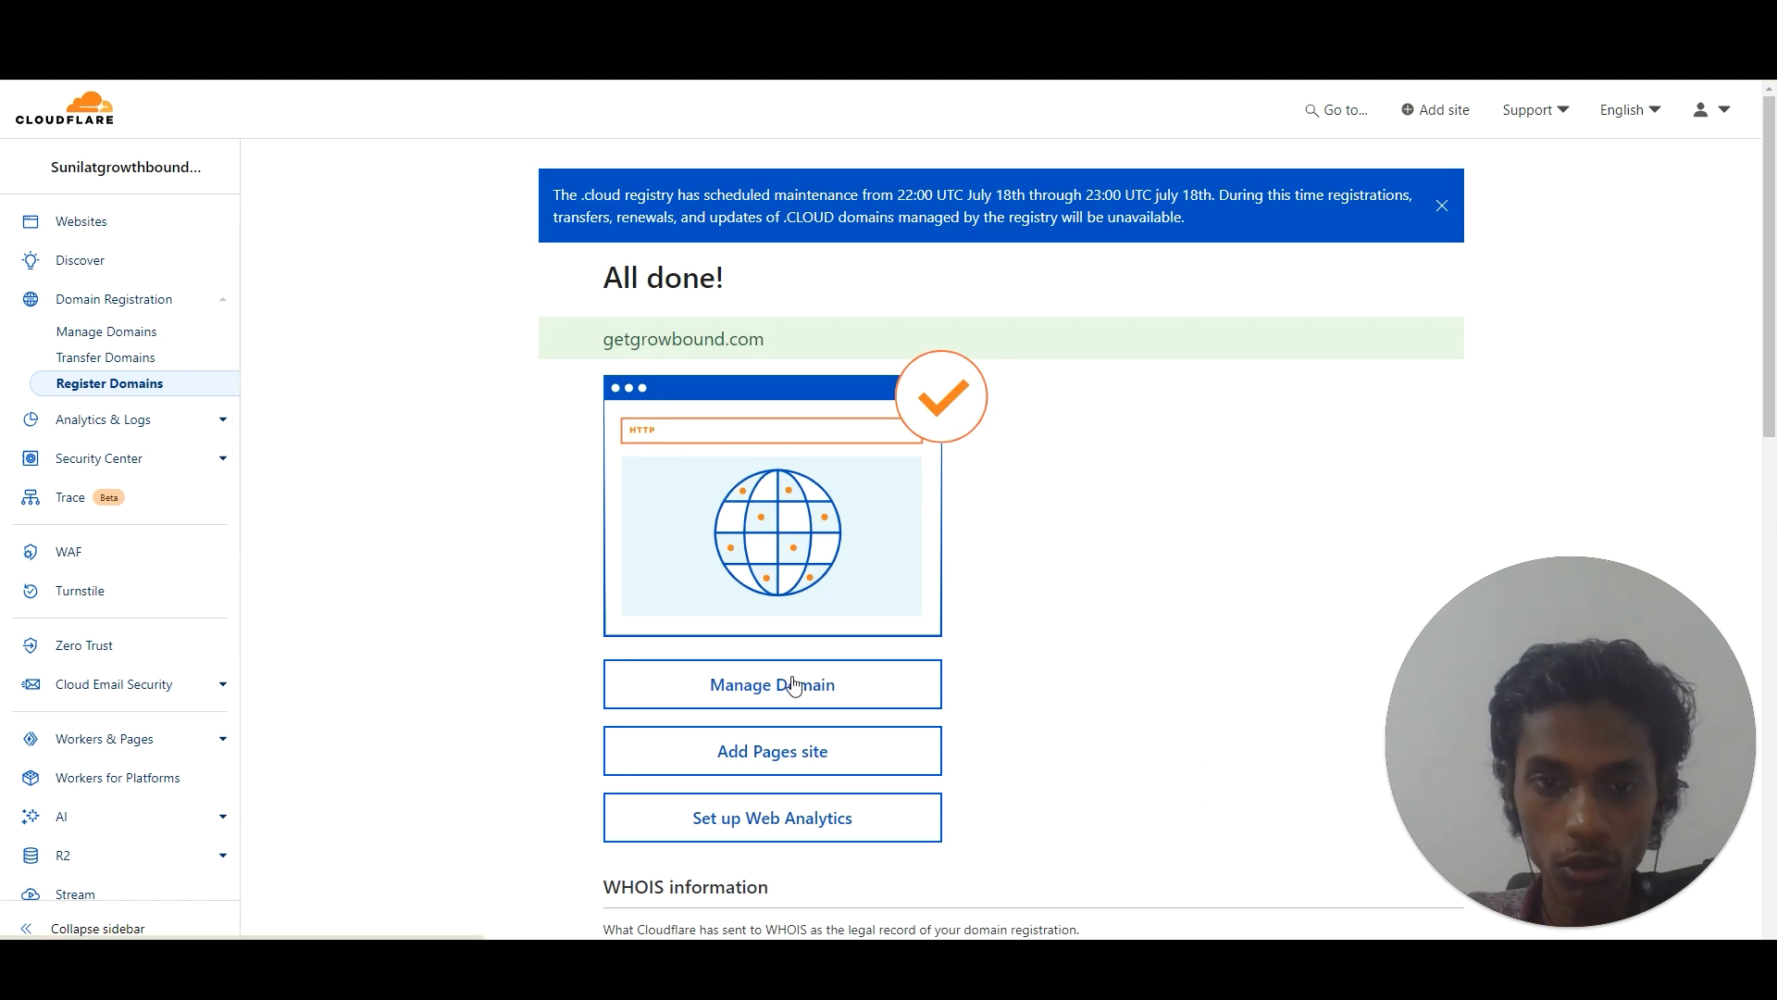
pyautogui.click(792, 685)
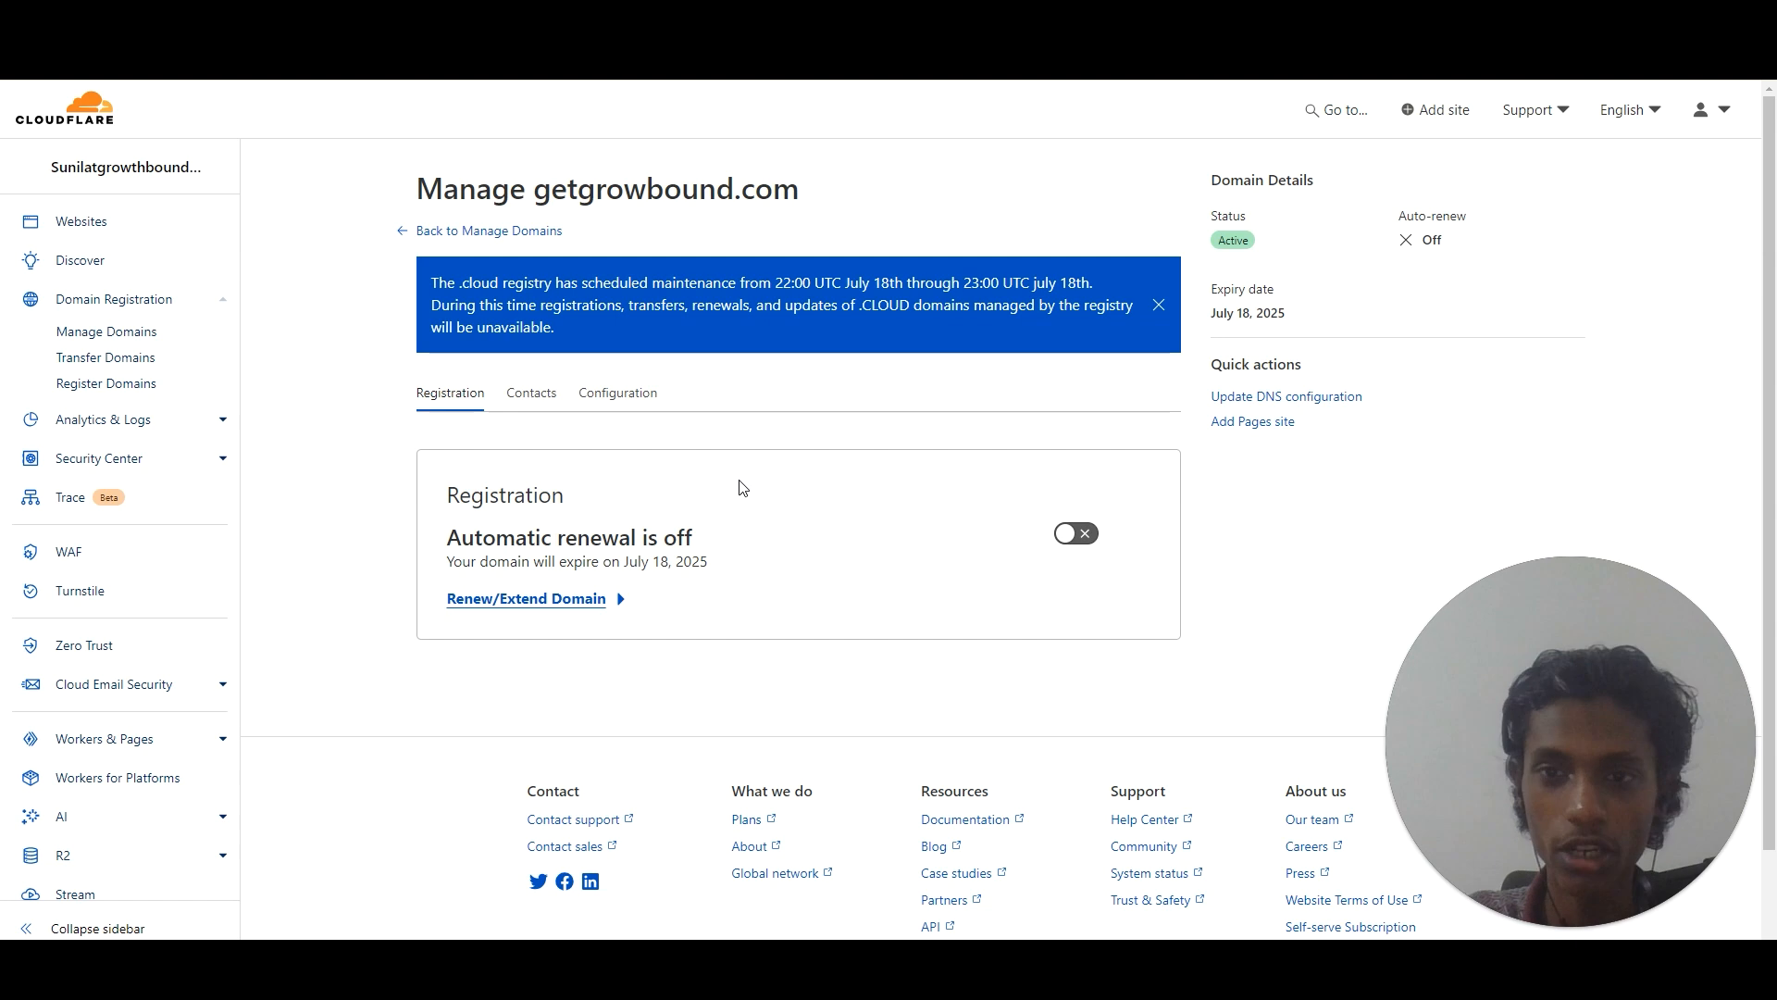
pyautogui.click(1324, 396)
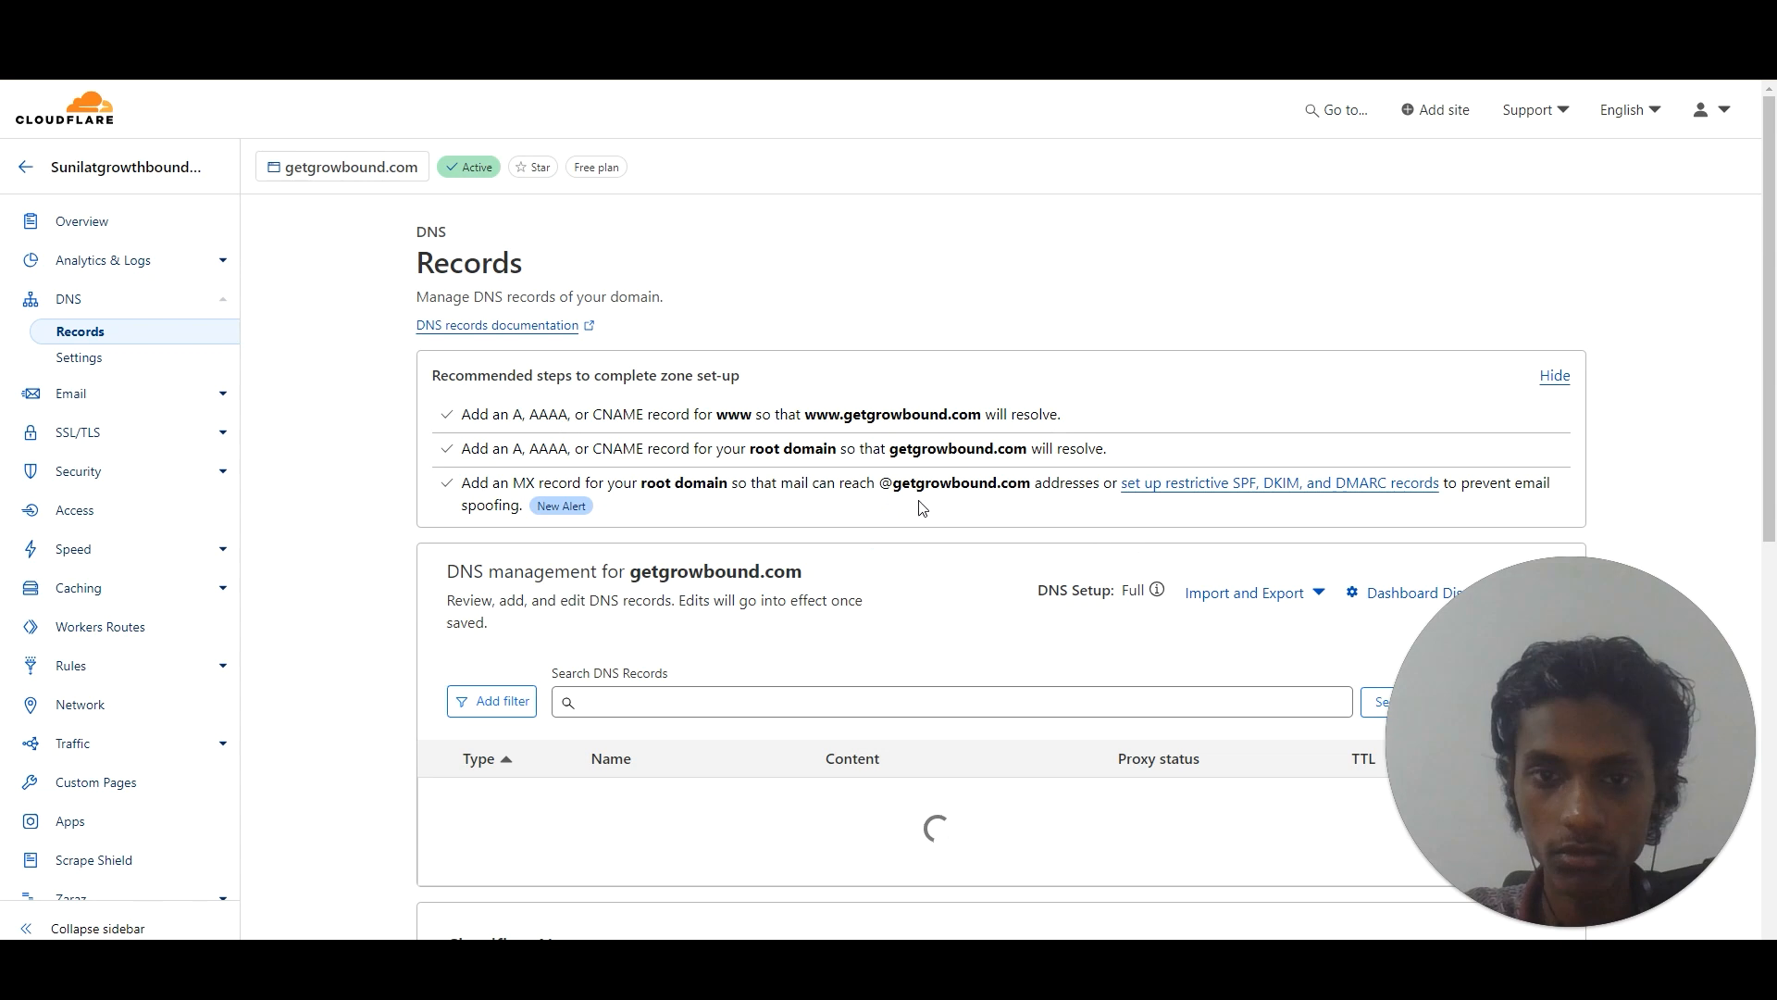
pyautogui.moveTo(1773, 184); pyautogui.dragTo(1775, 306)
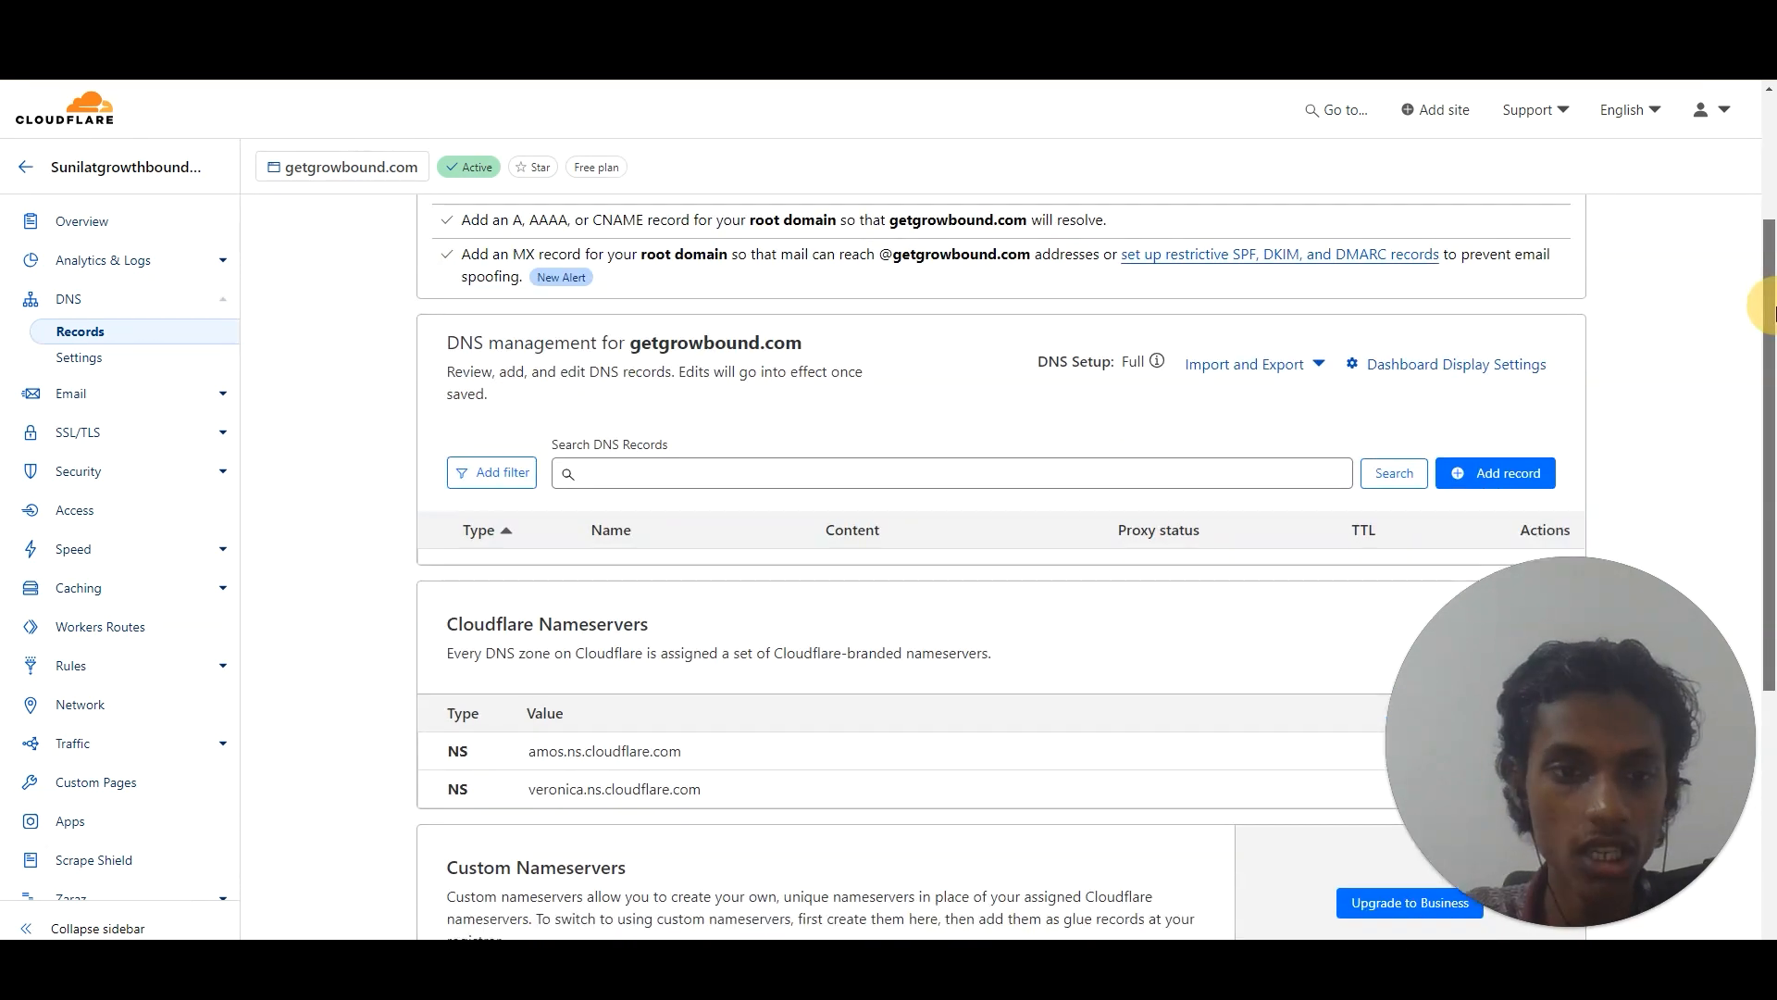
pyautogui.moveTo(1773, 313); pyautogui.dragTo(1769, 354)
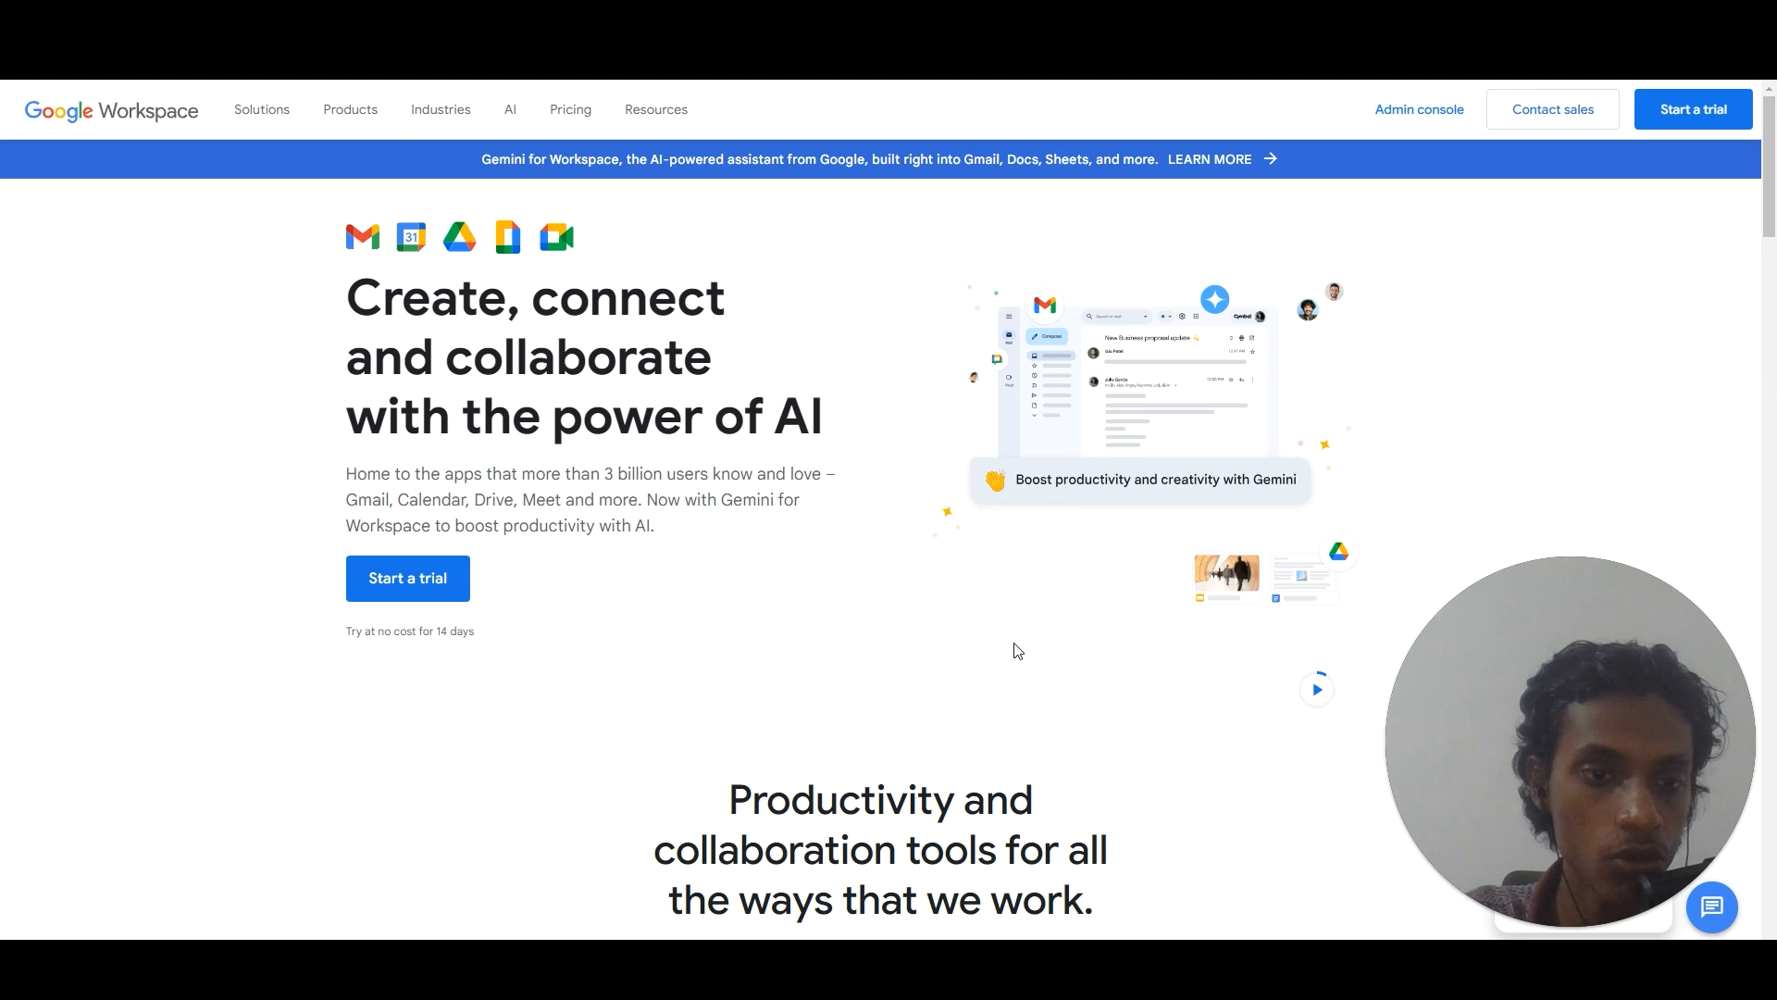
# Start a Google Workspace trial sign-up with the employee count set to 10–99.
pyautogui.click(393, 584)
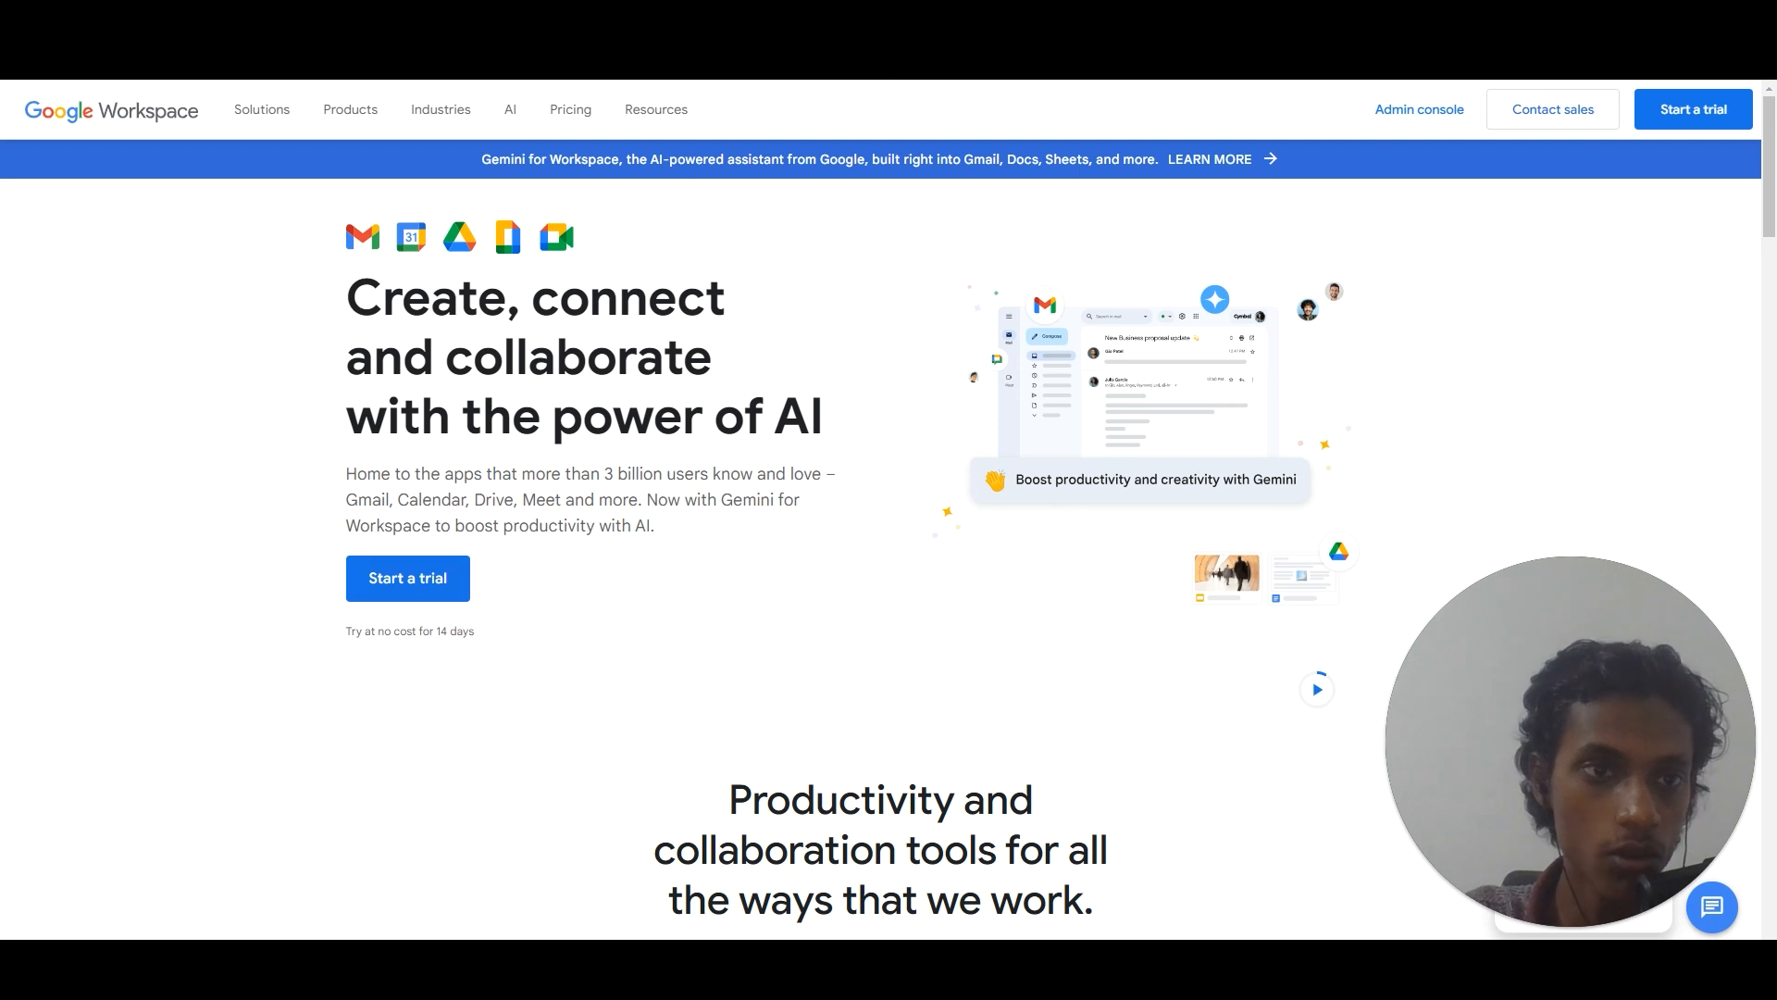
pyautogui.click(398, 585)
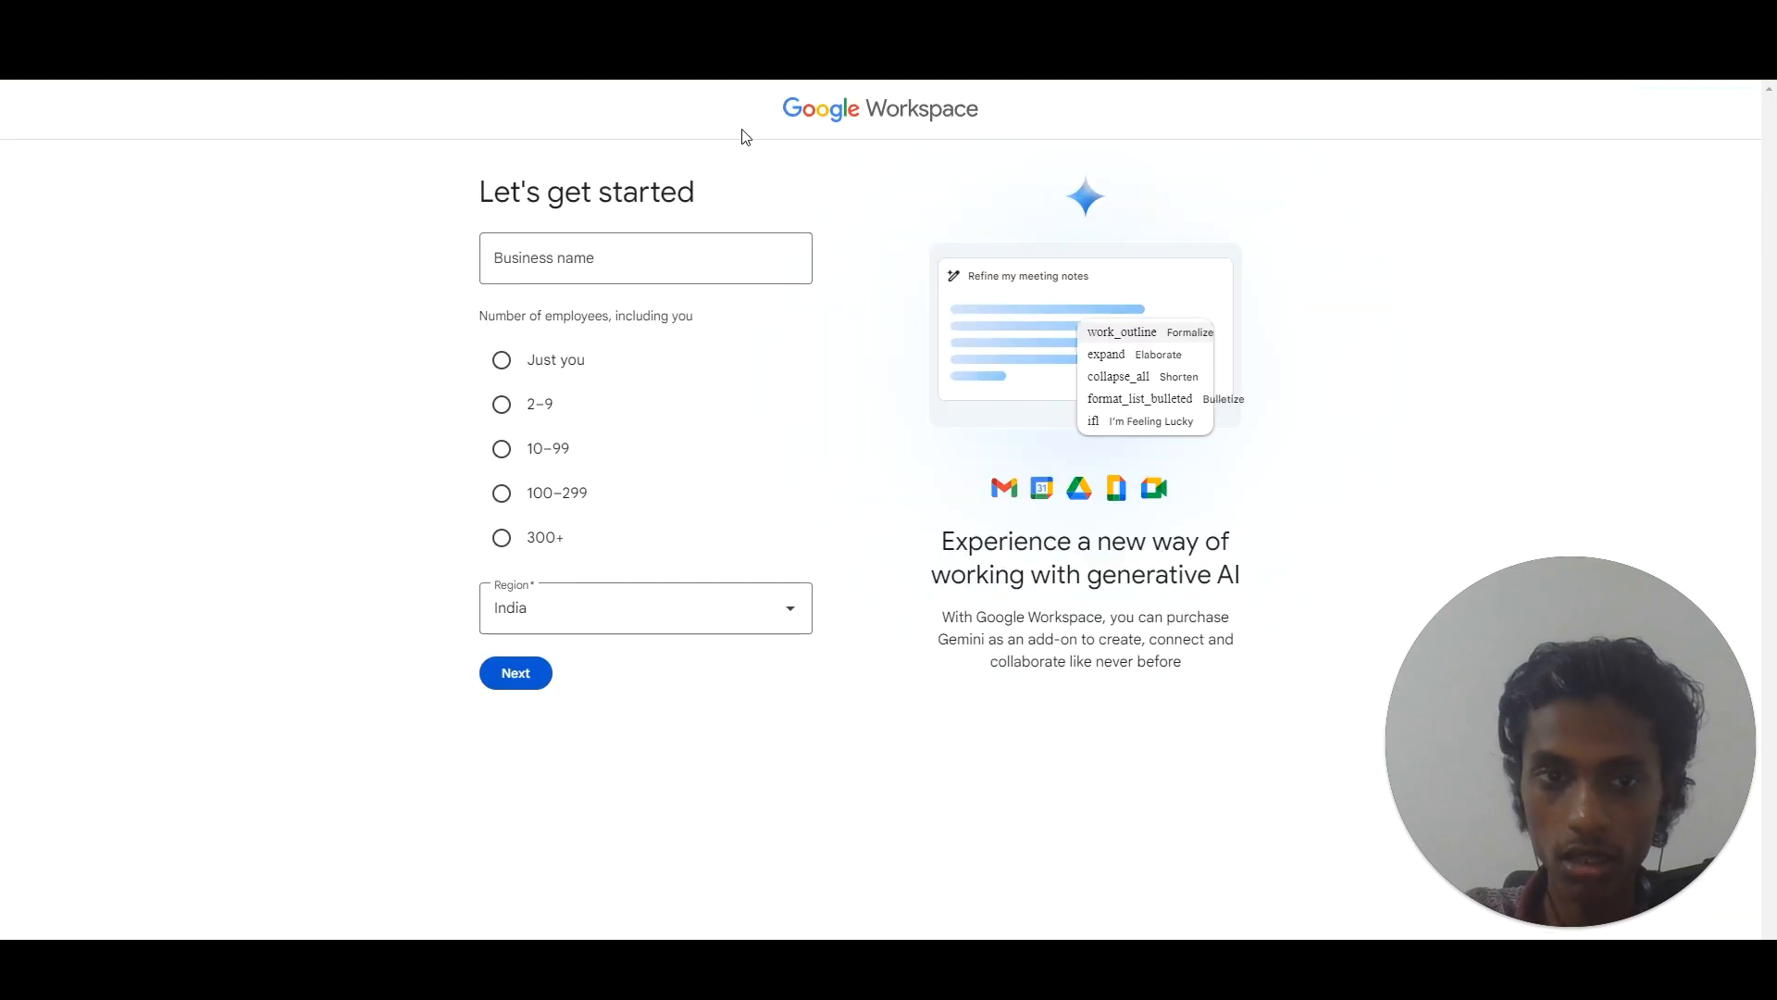
pyautogui.click(626, 250)
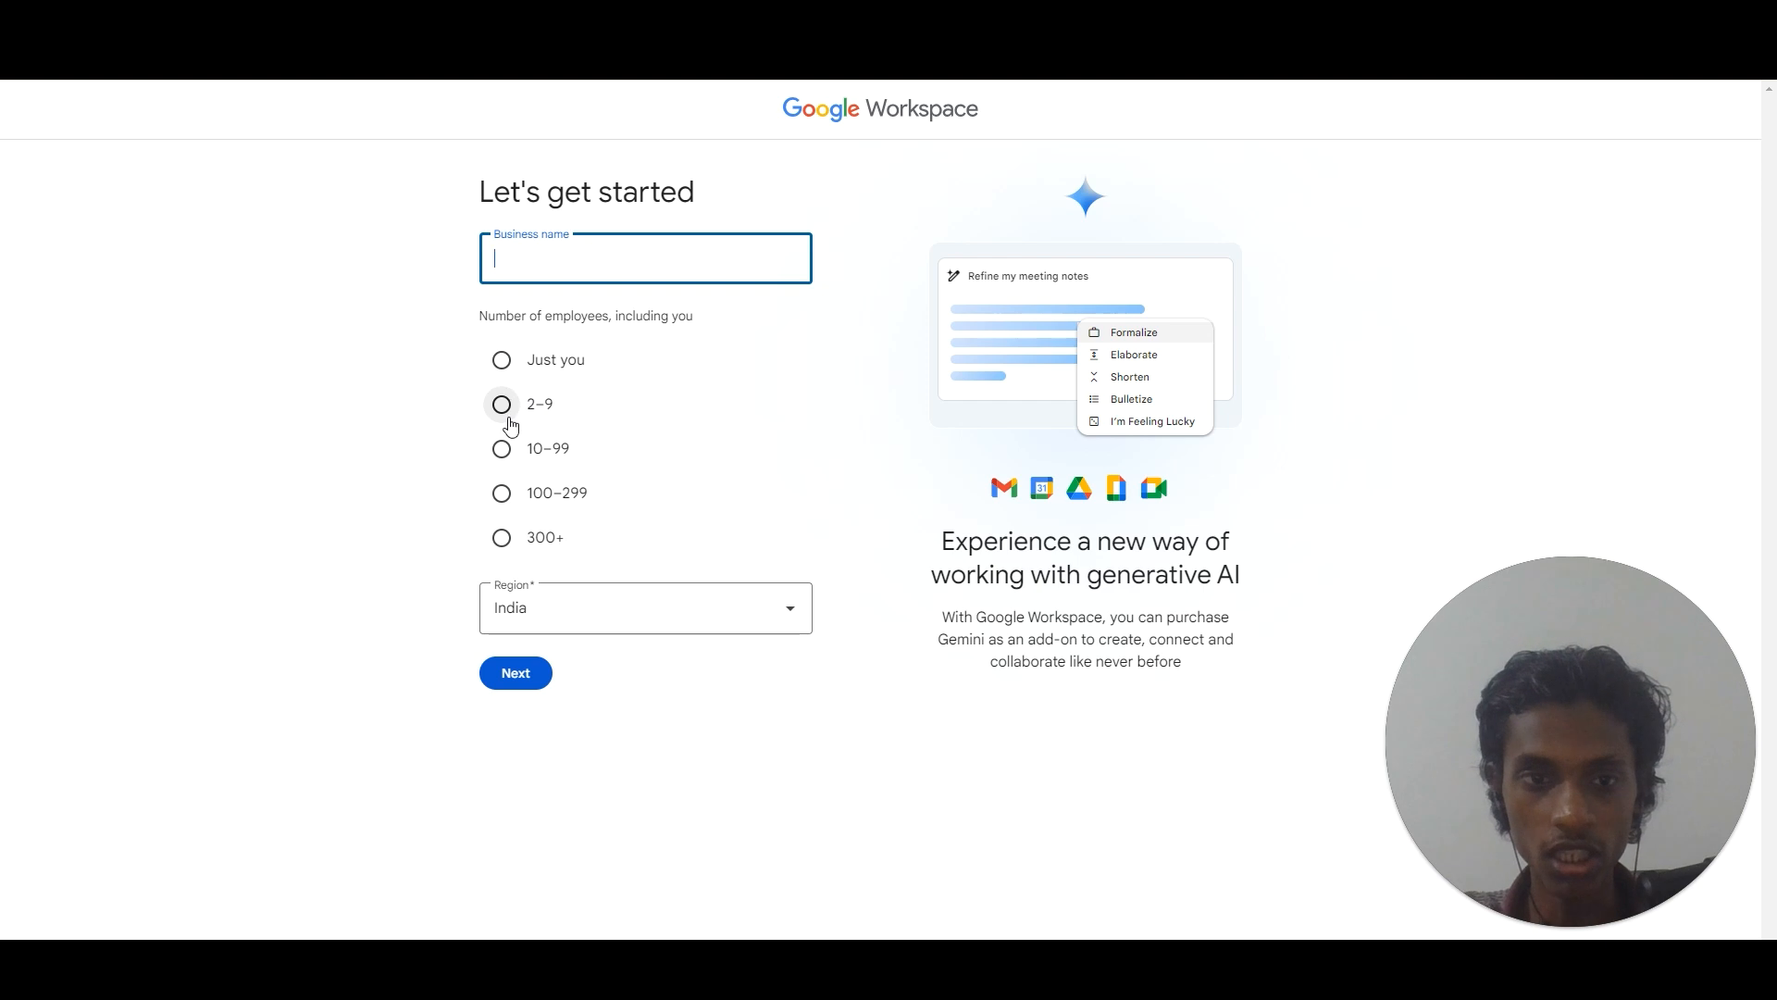
pyautogui.click(500, 448)
pyautogui.click(604, 278)
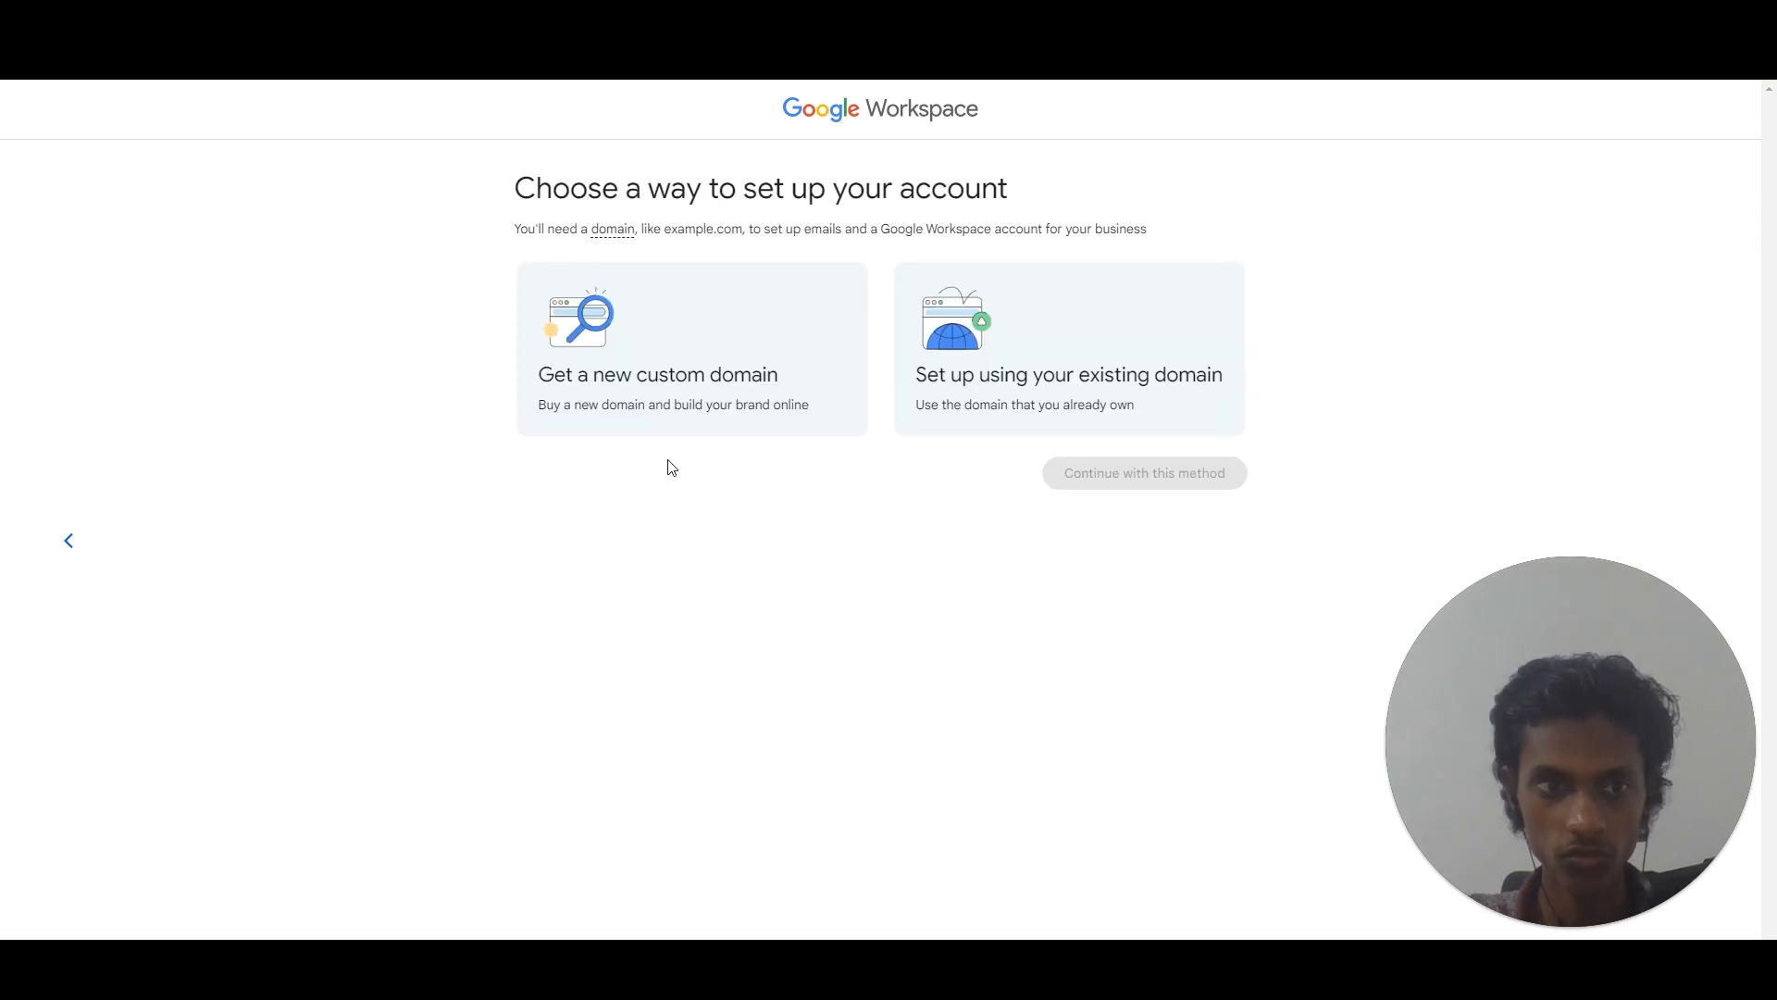
# Choose existing-domain setup and paste getgrowbound.com as the business domain.
pyautogui.click(1025, 369)
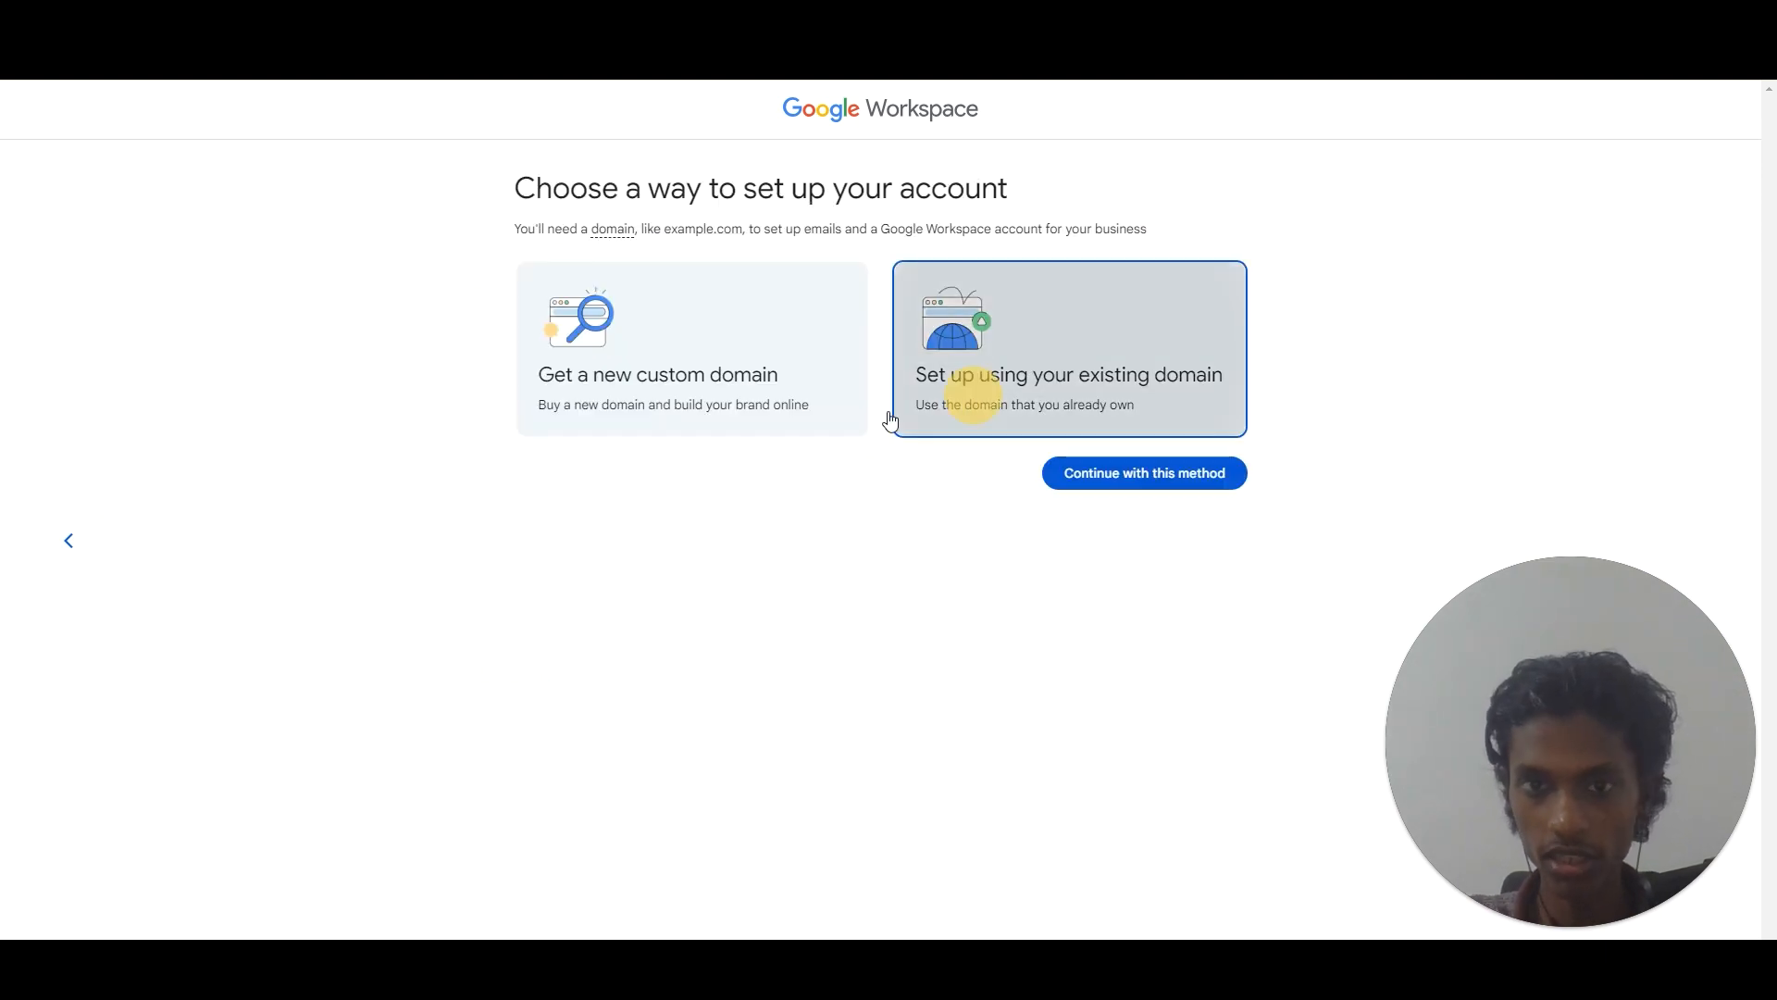
pyautogui.click(1223, 481)
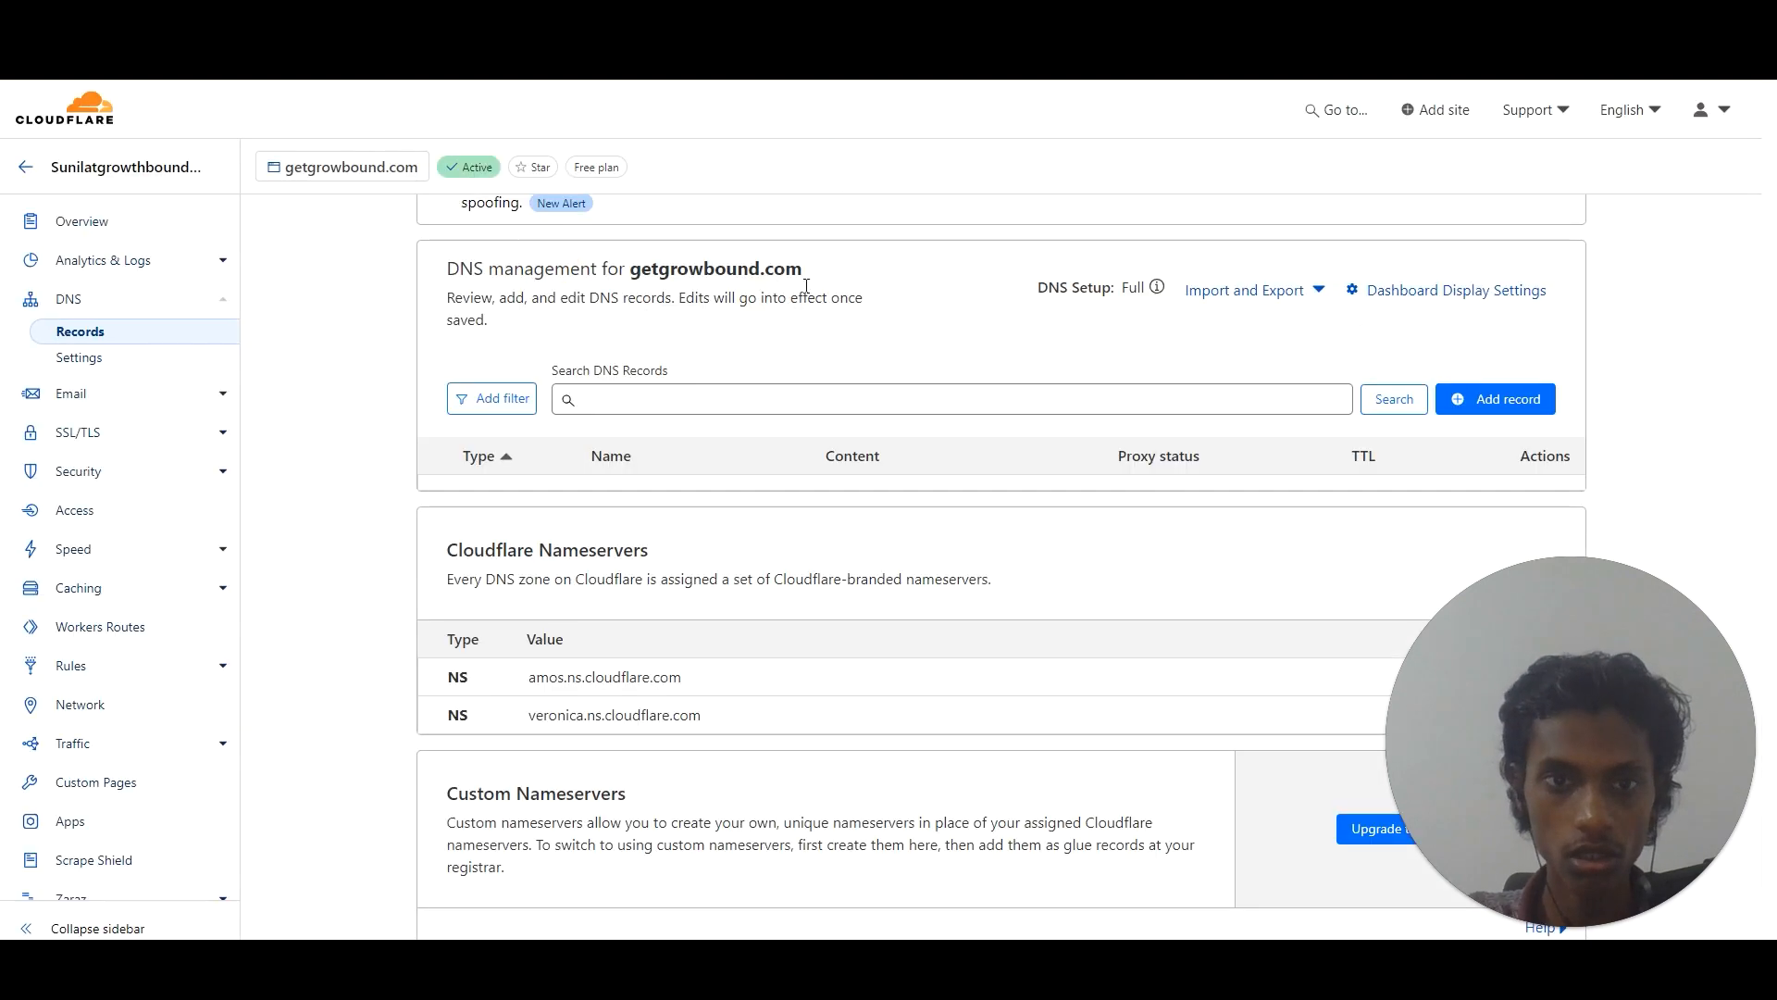
pyautogui.moveTo(804, 268); pyautogui.dragTo(629, 271)
pyautogui.hotkey('ctrl', 'c')
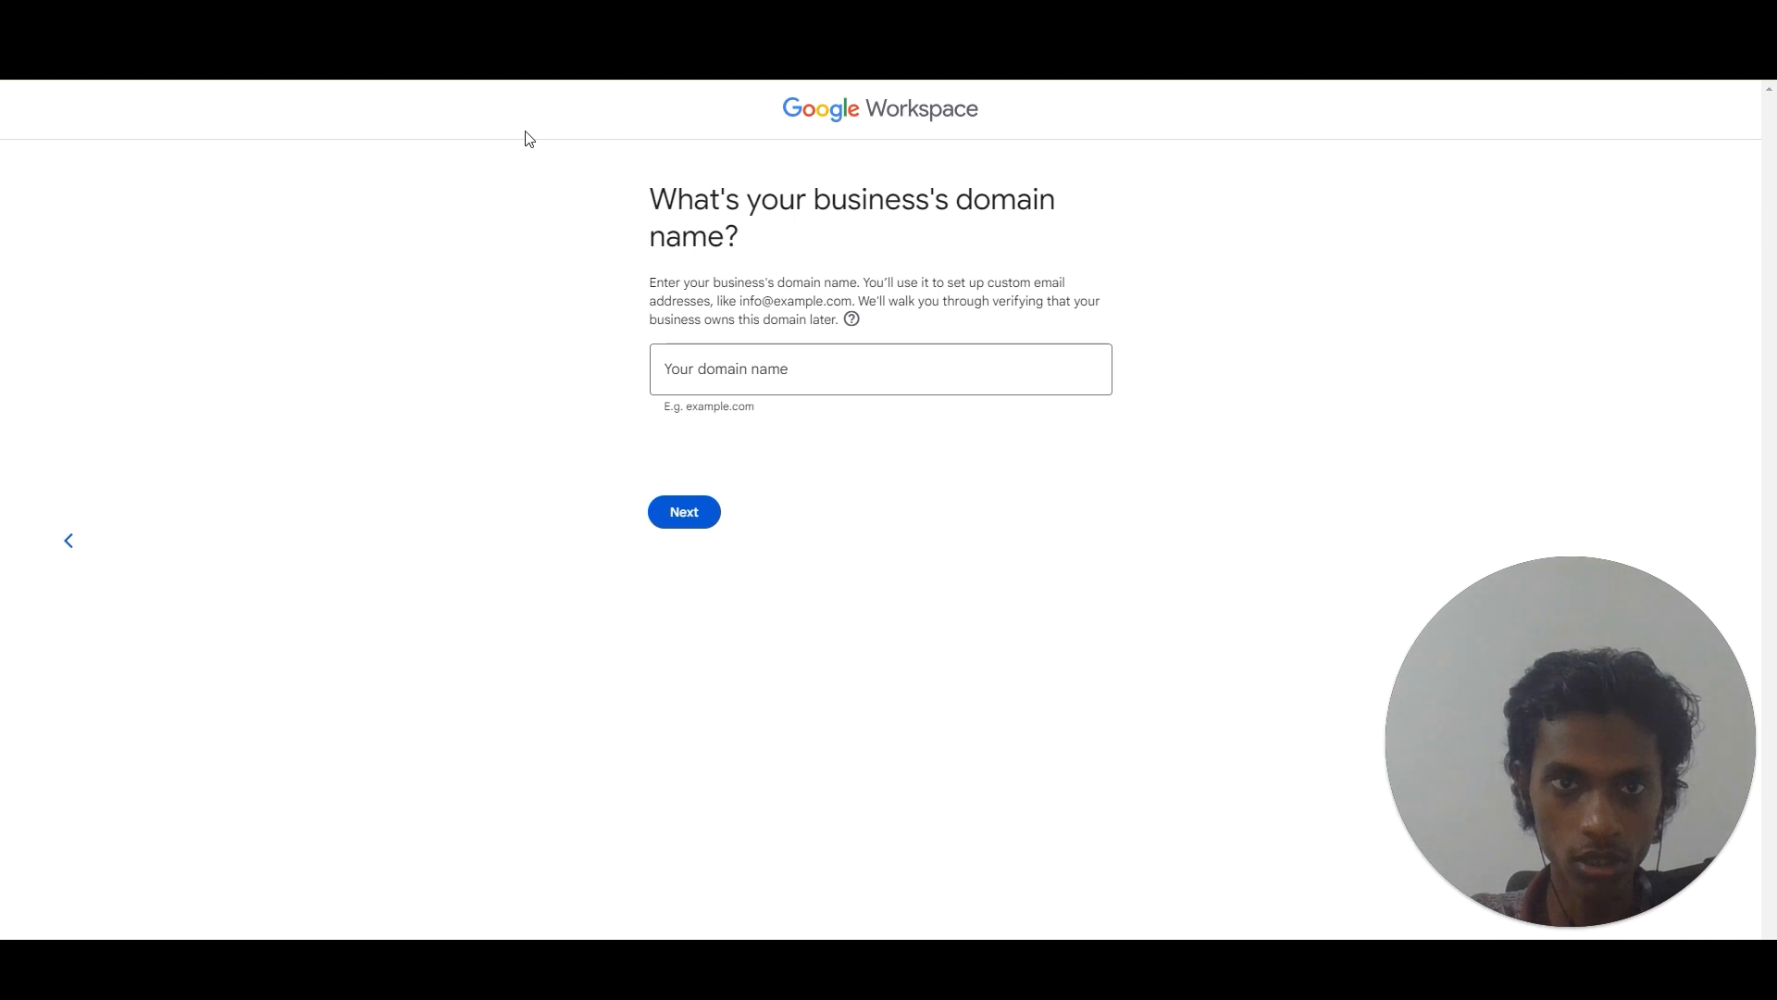
pyautogui.click(757, 365)
pyautogui.hotkey('ctrl', 'v')
pyautogui.click(684, 510)
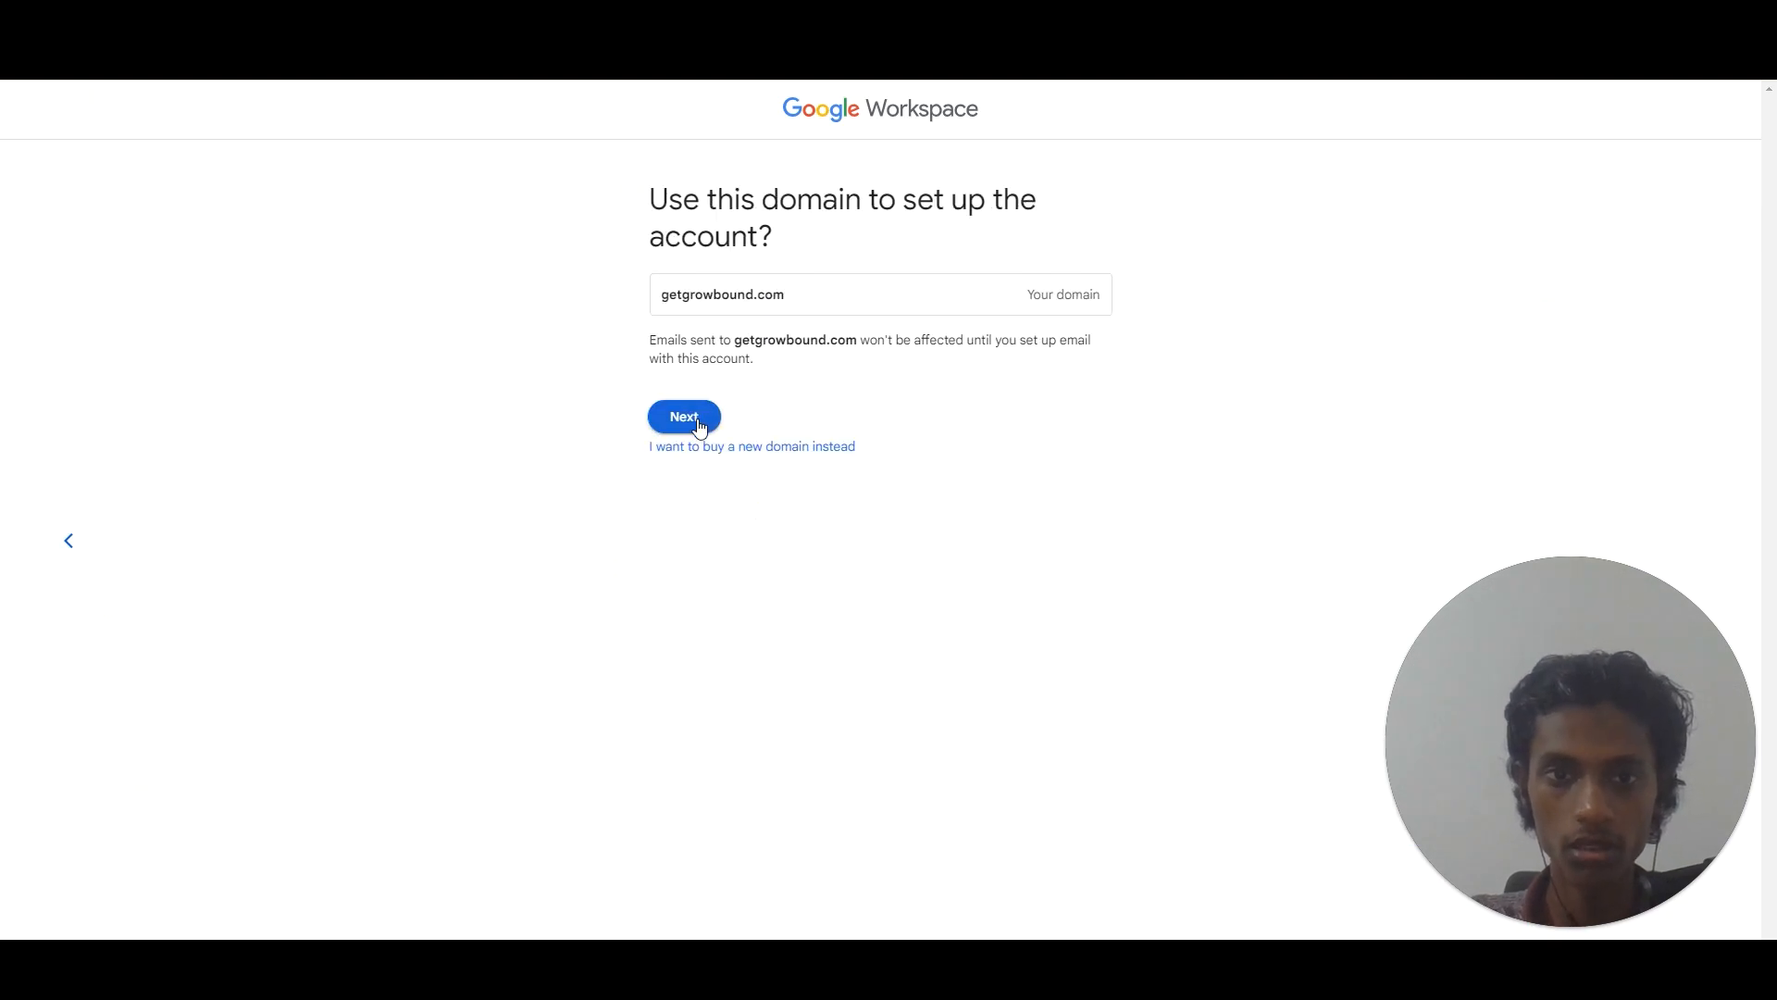
# Confirm getgrowbound.com, then enter the account's username and password.
pyautogui.click(699, 427)
pyautogui.click(736, 337)
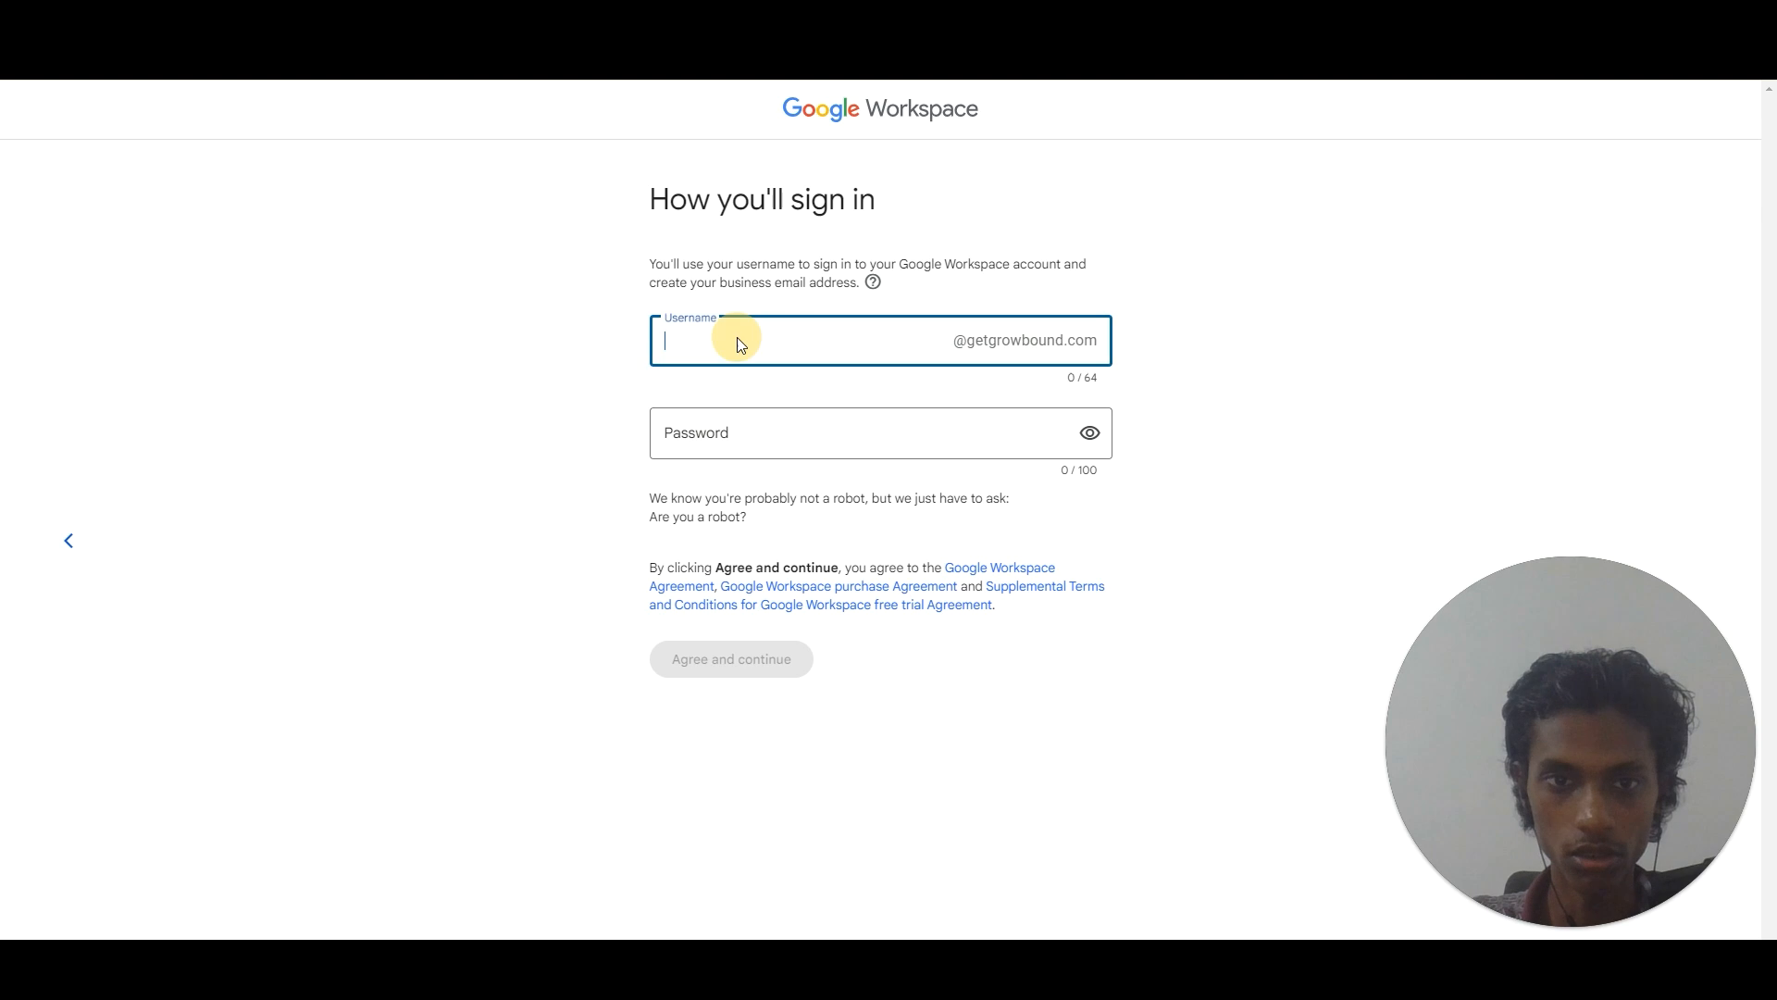
pyautogui.write('sunil')
pyautogui.press('Tab')
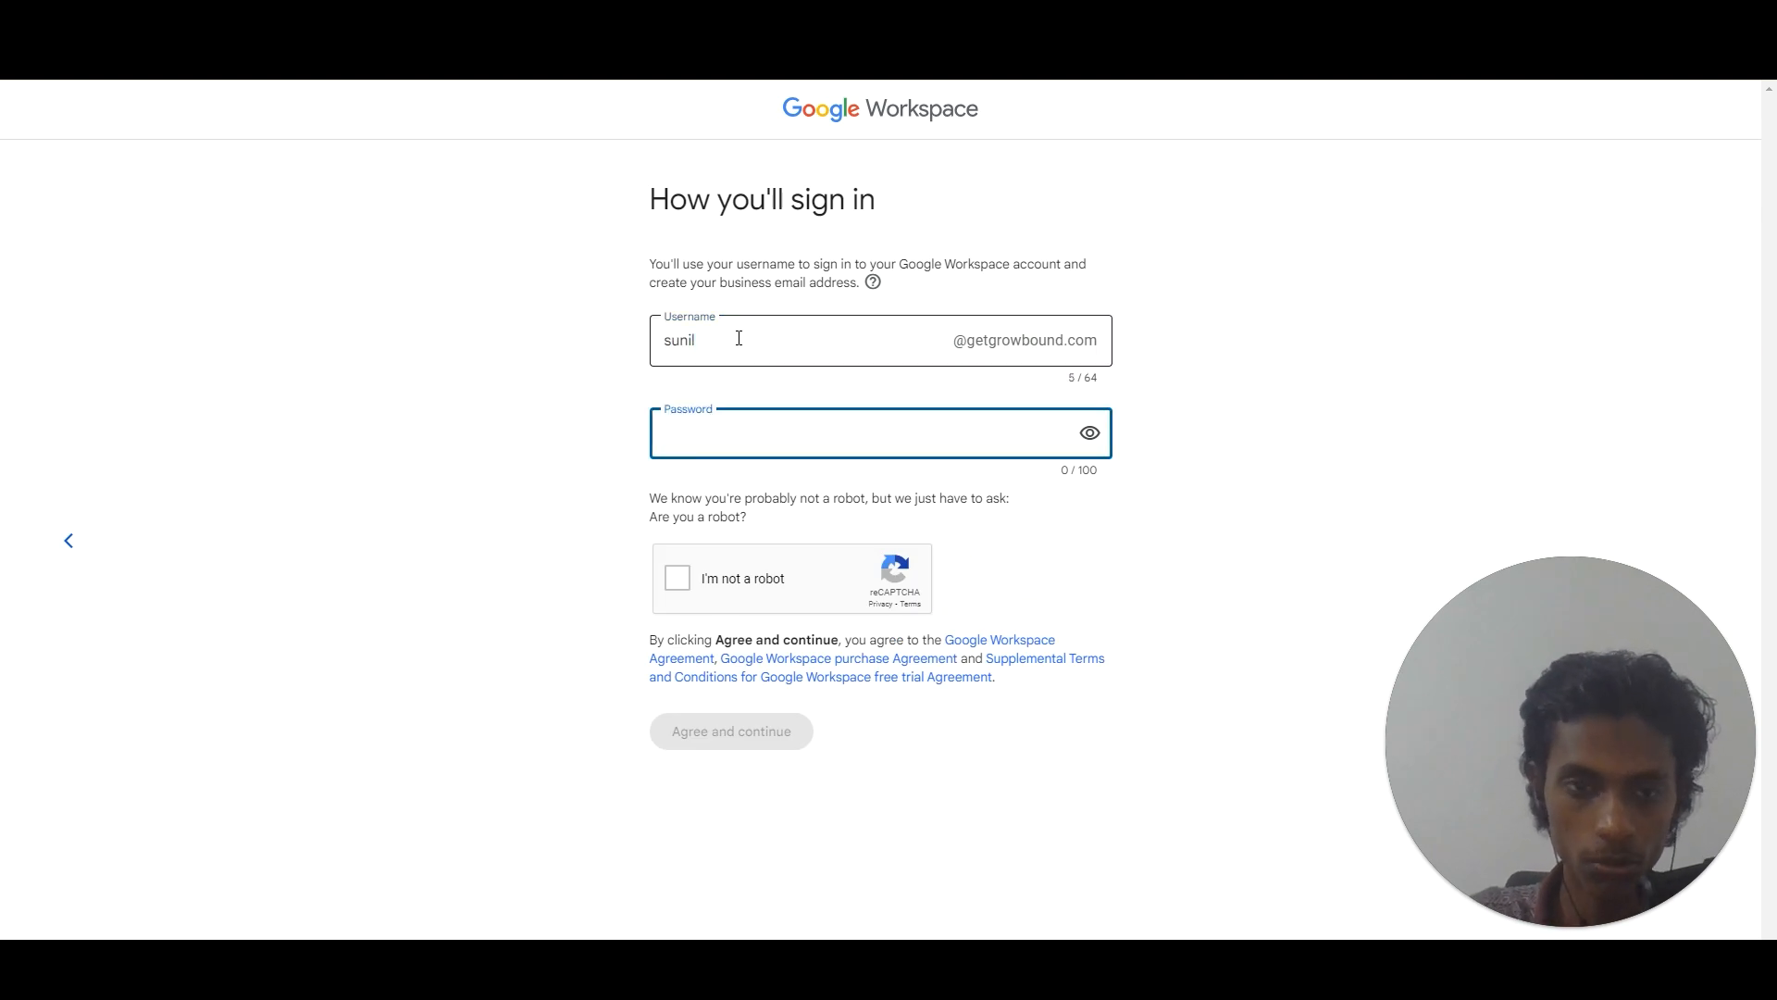
pyautogui.write('••••••••••')
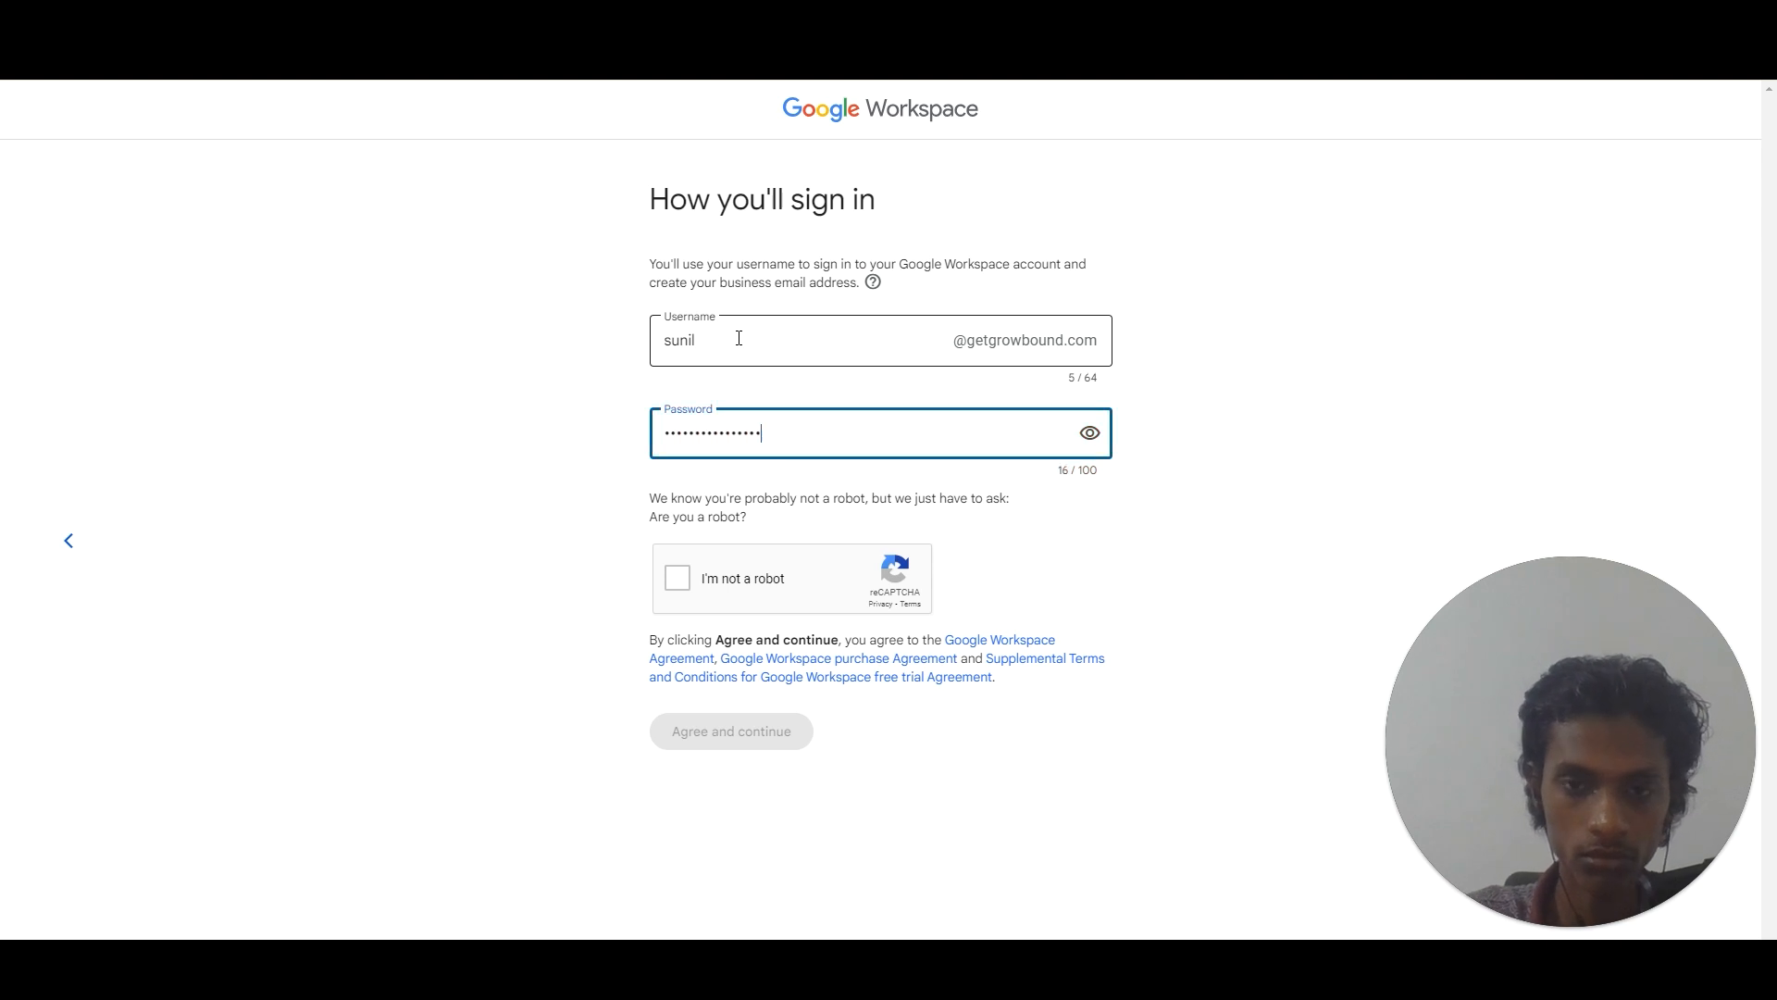
pyautogui.write('•••••••••')
# Pass the car-image captcha, agree to the terms, and save the password in Chrome.
pyautogui.click(677, 578)
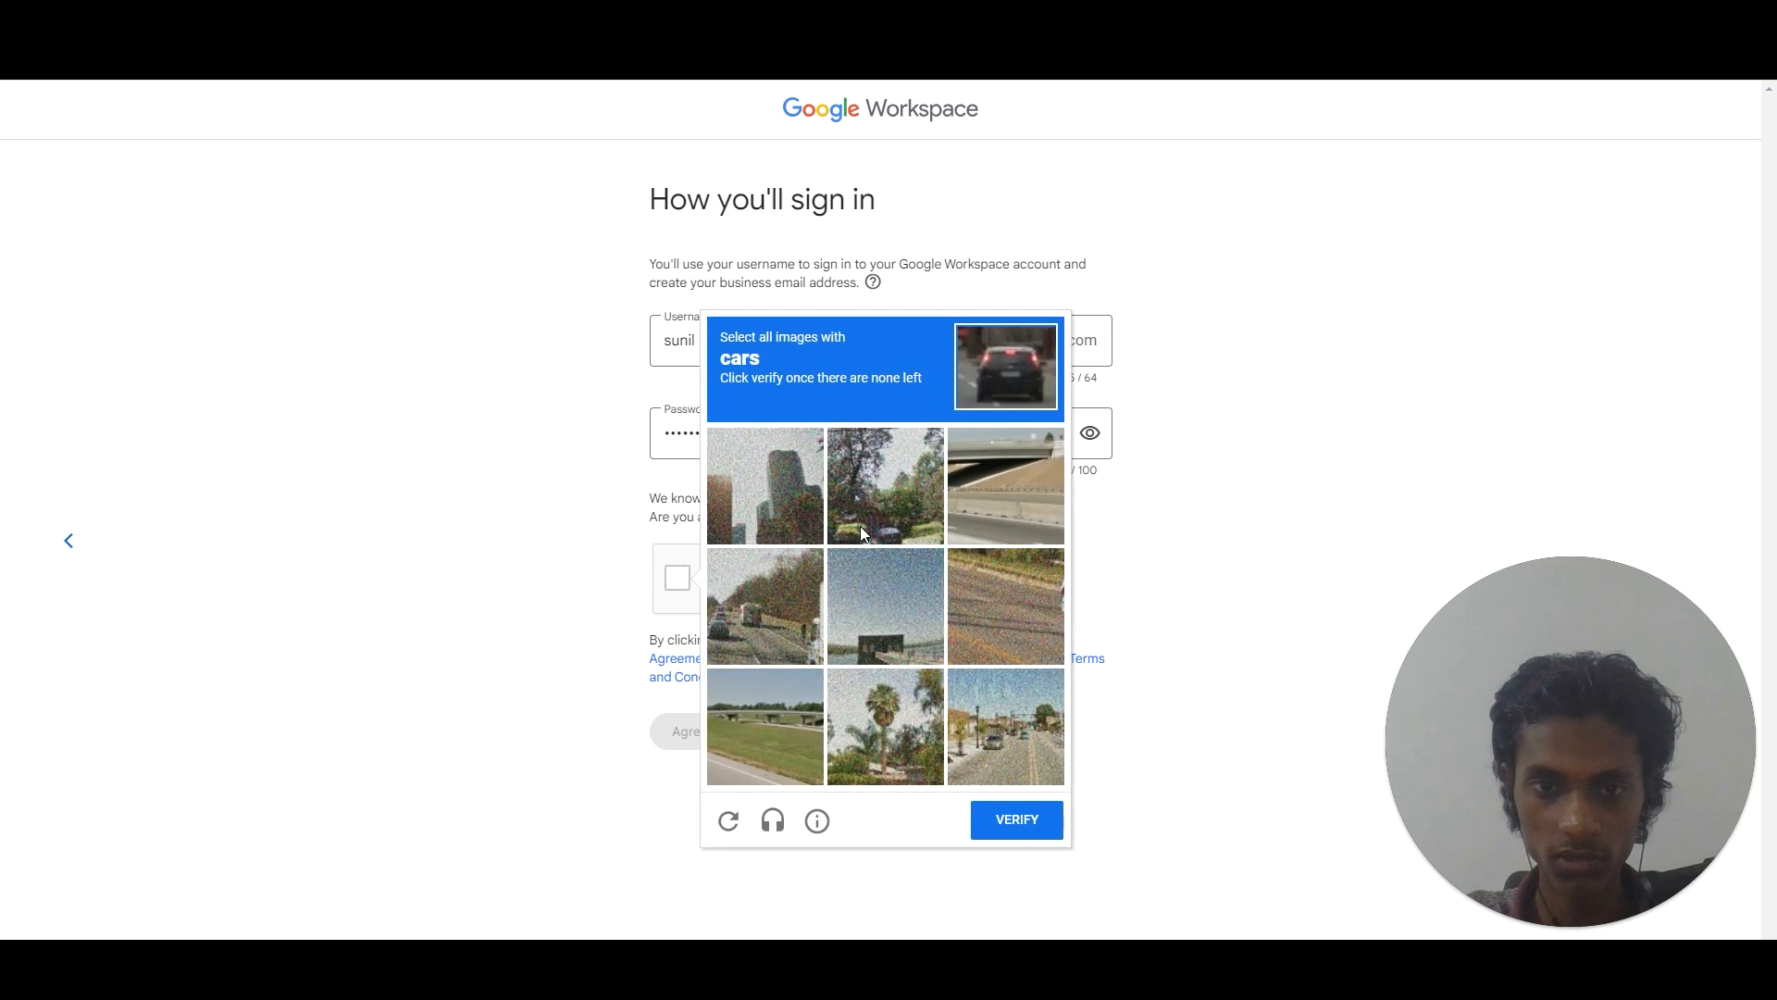
pyautogui.click(859, 493)
pyautogui.click(786, 621)
pyautogui.click(1004, 724)
pyautogui.click(782, 625)
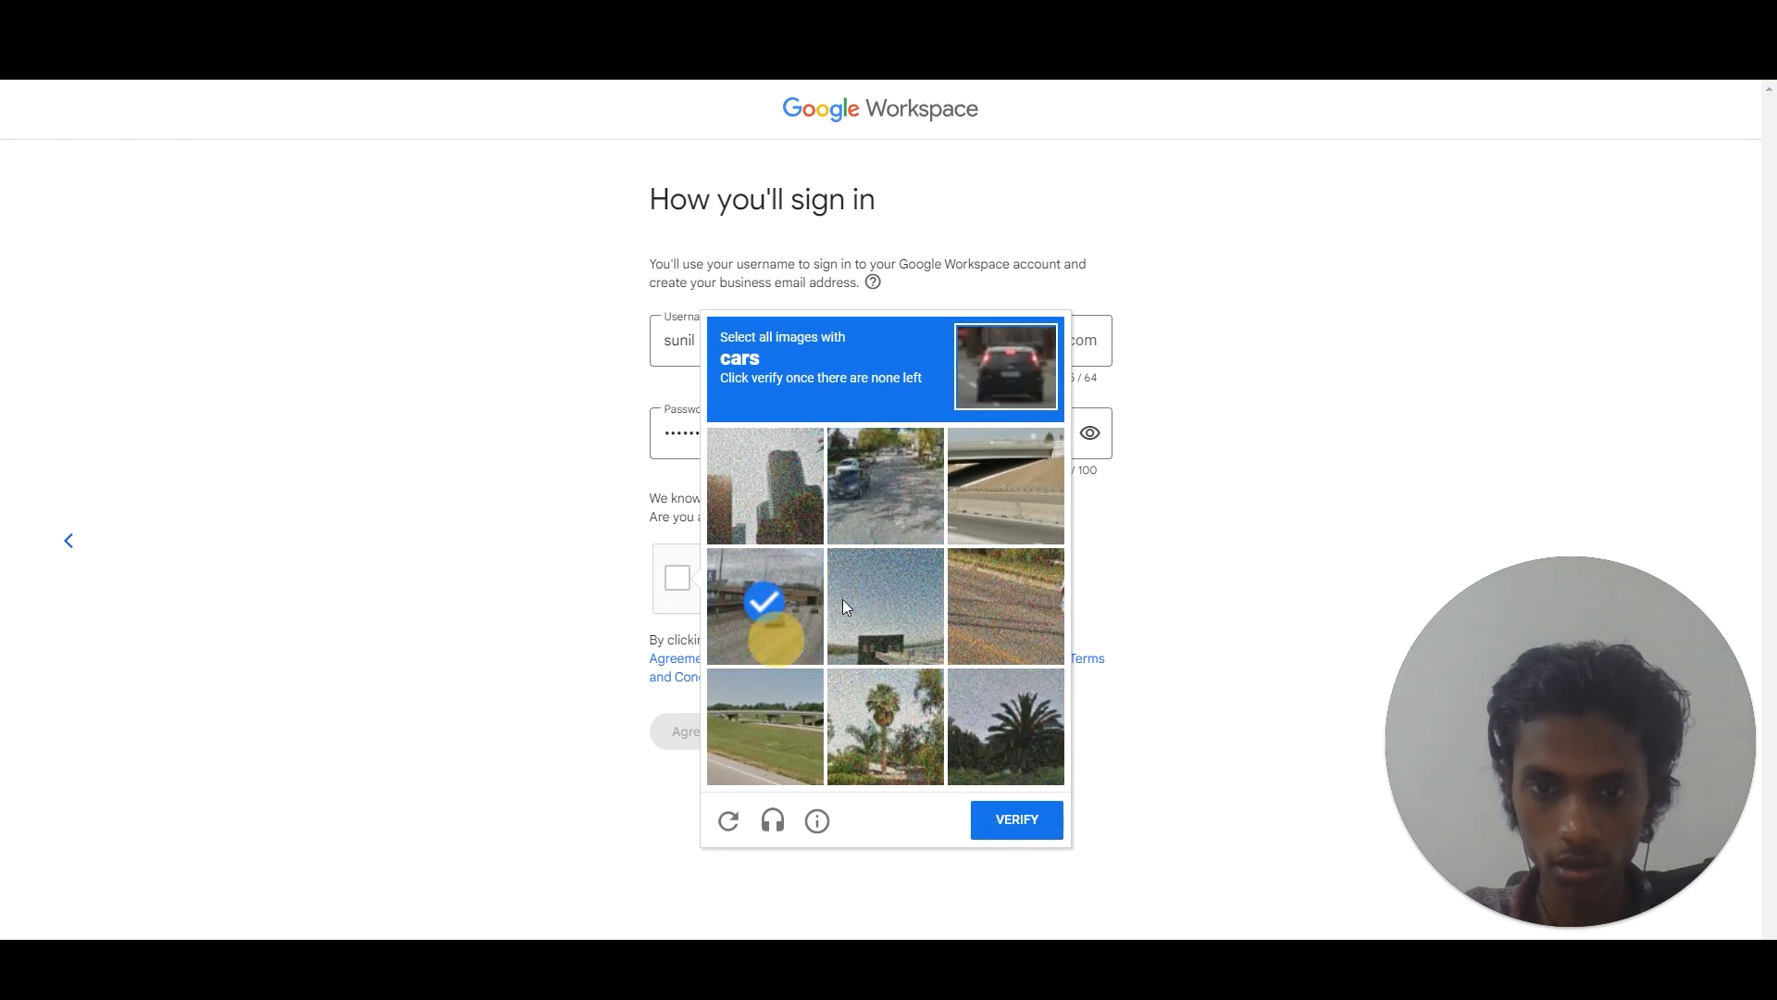
pyautogui.click(885, 526)
pyautogui.click(751, 622)
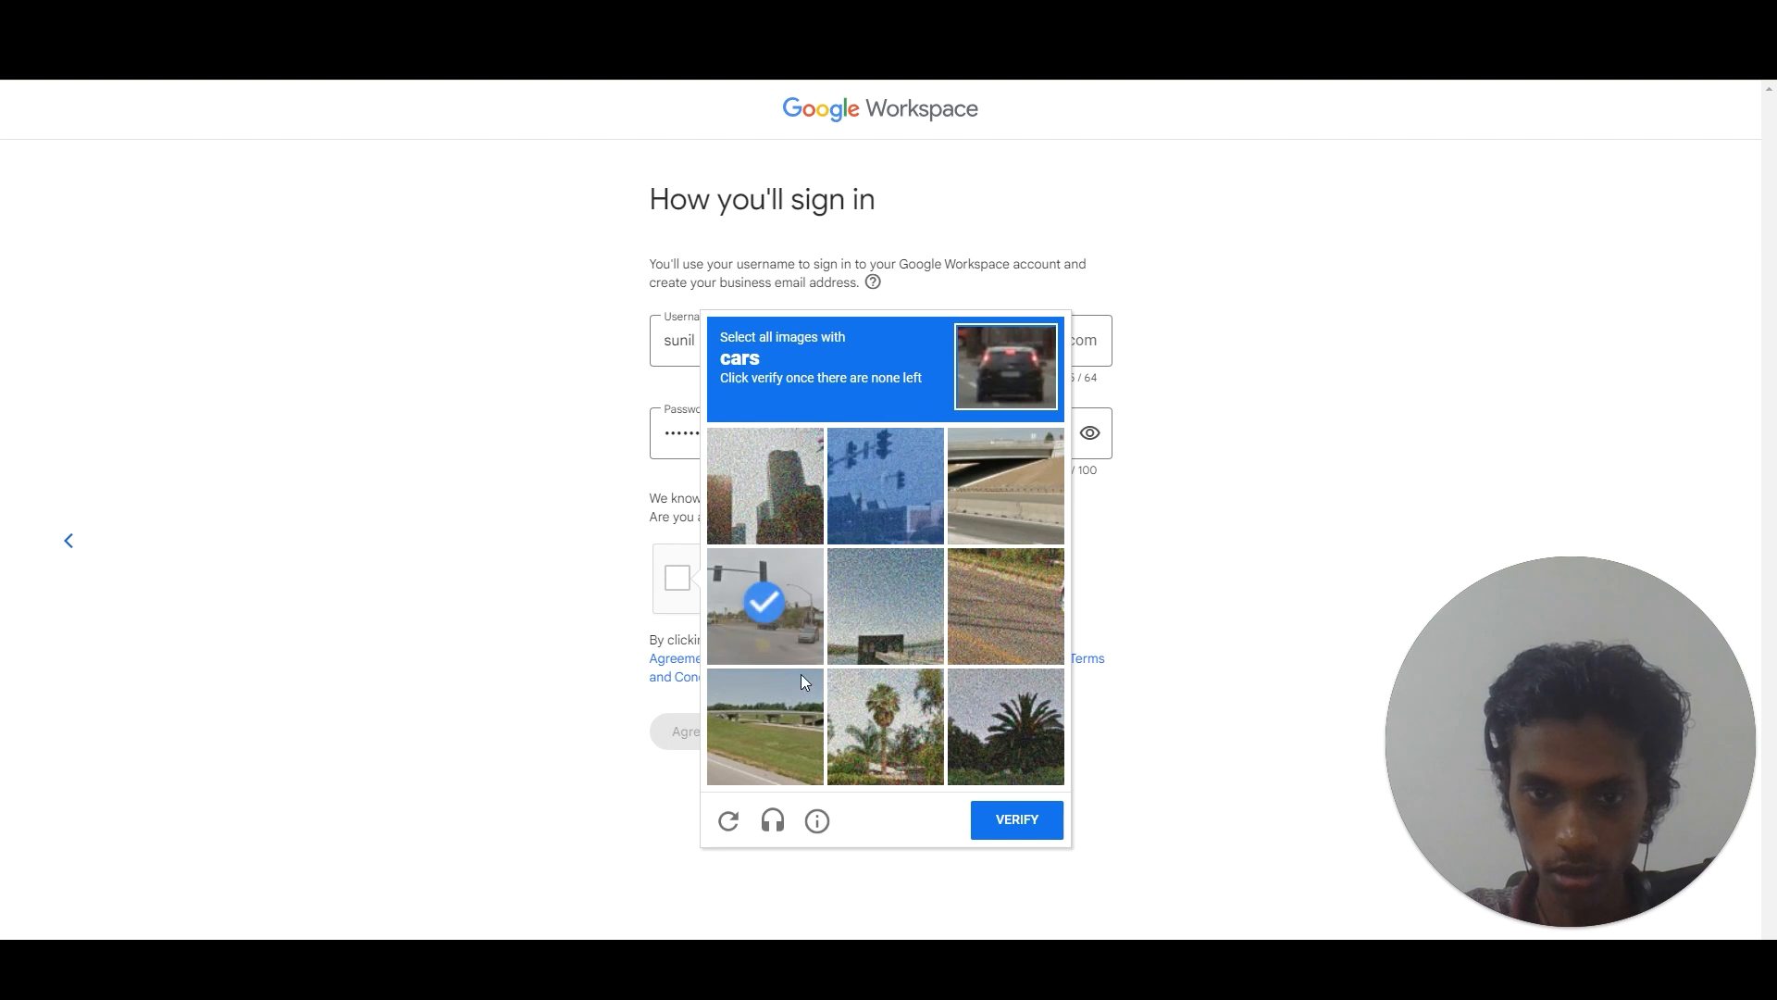
pyautogui.click(1020, 819)
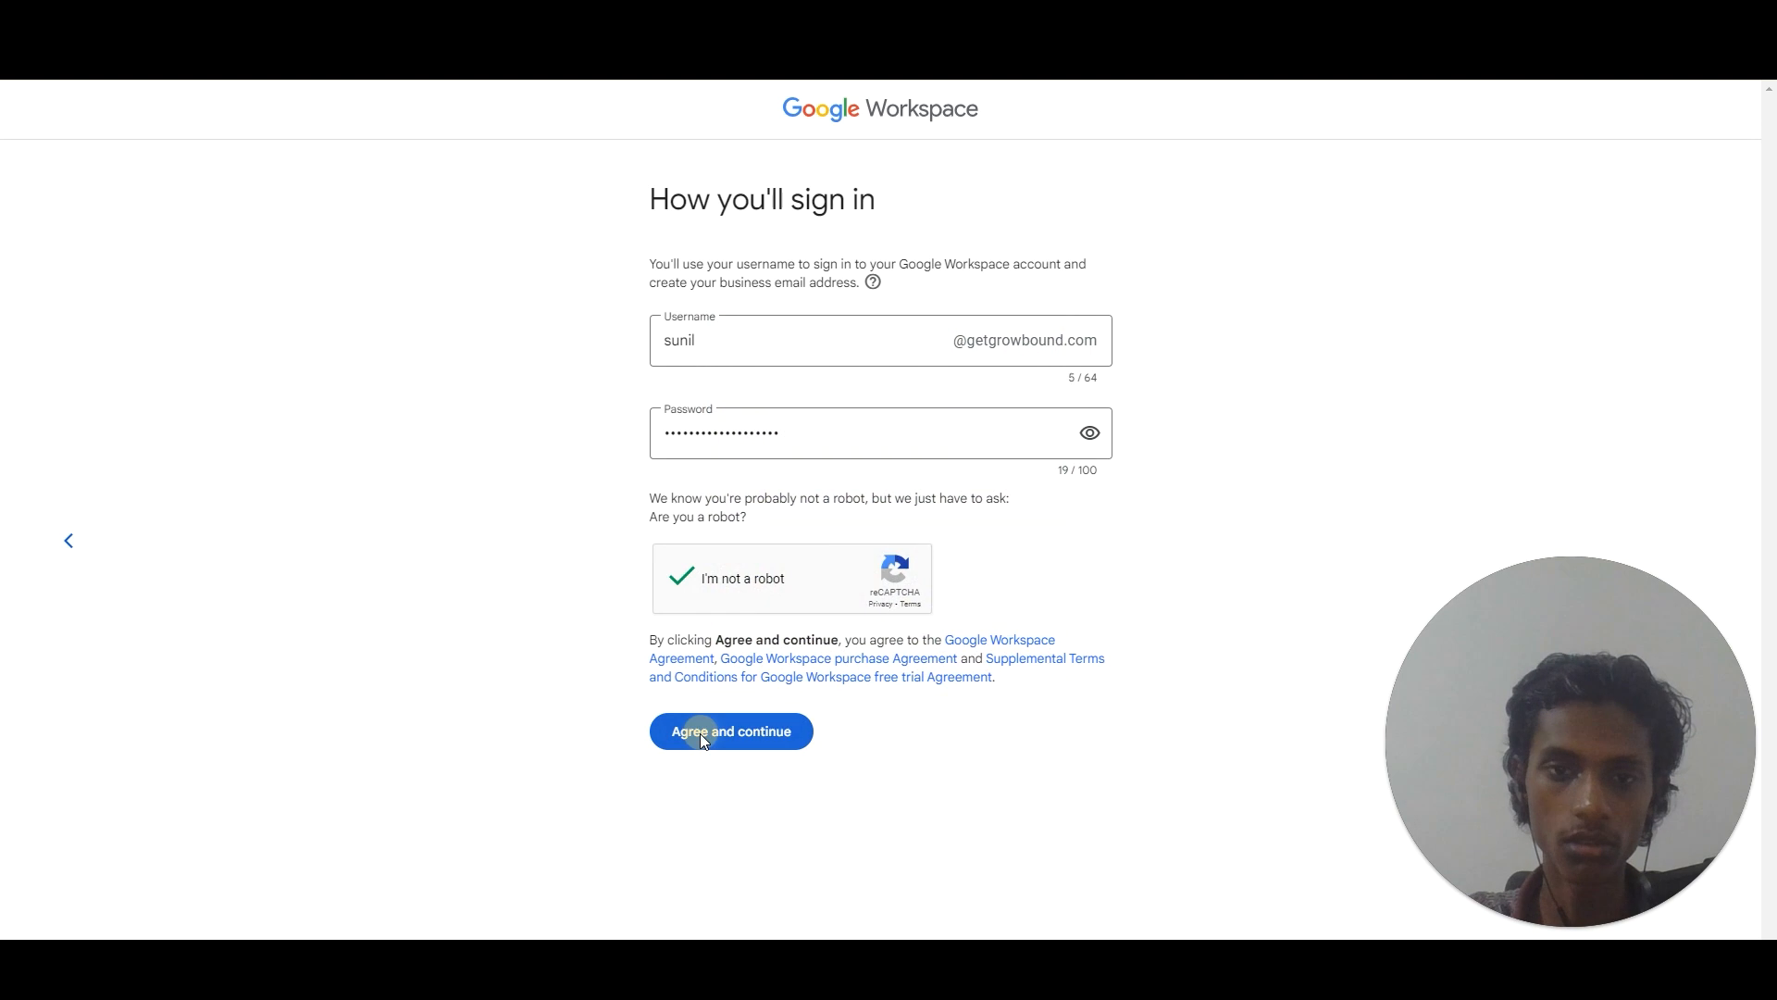
pyautogui.click(703, 736)
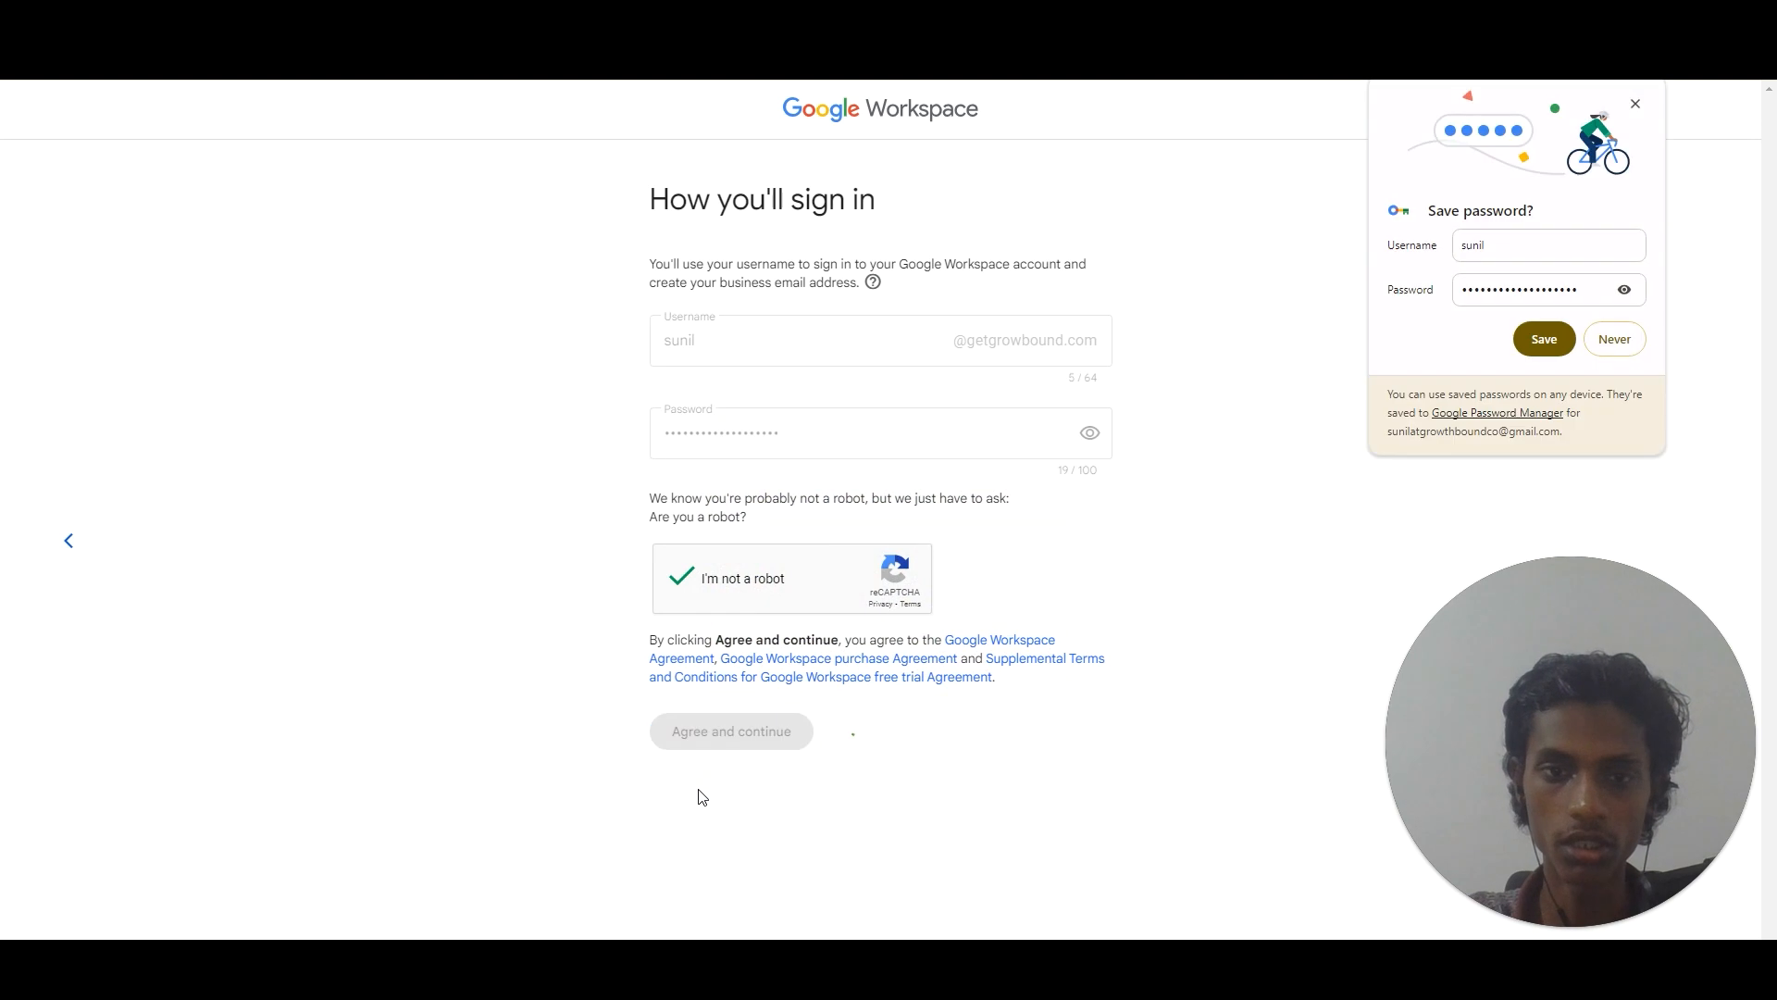
pyautogui.click(1538, 340)
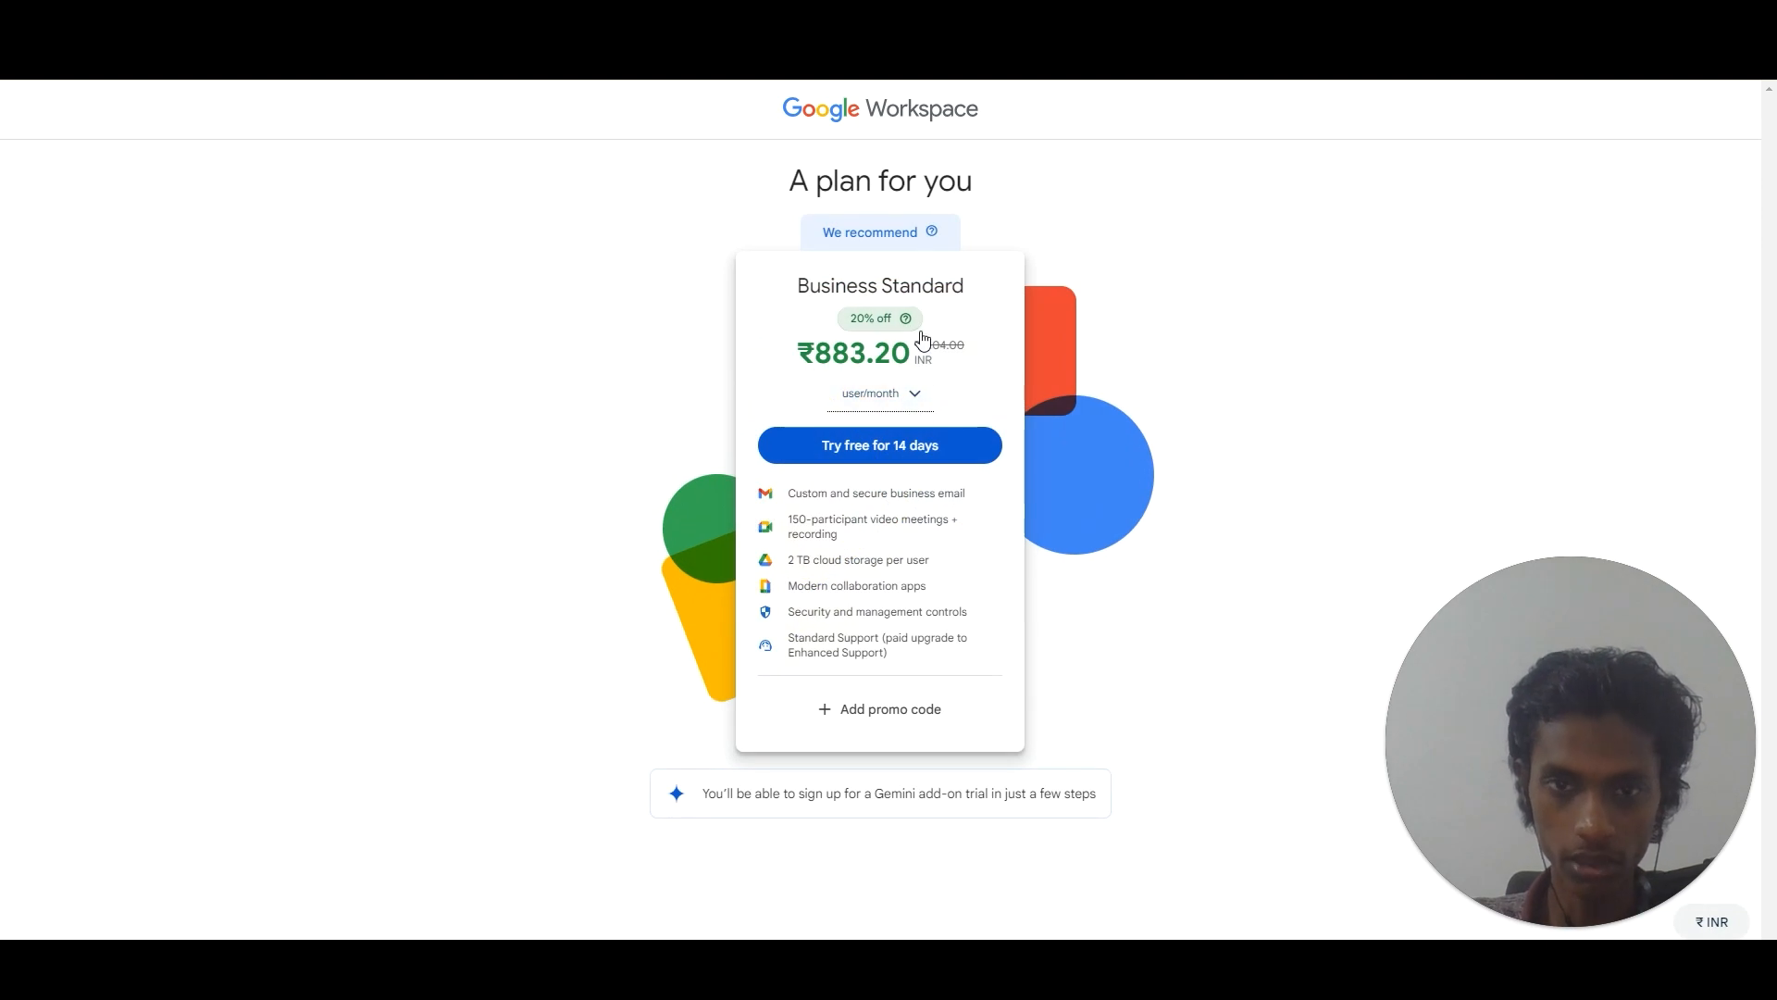
# Start the 14-day free trial and scroll through the Review and check out form.
pyautogui.click(908, 445)
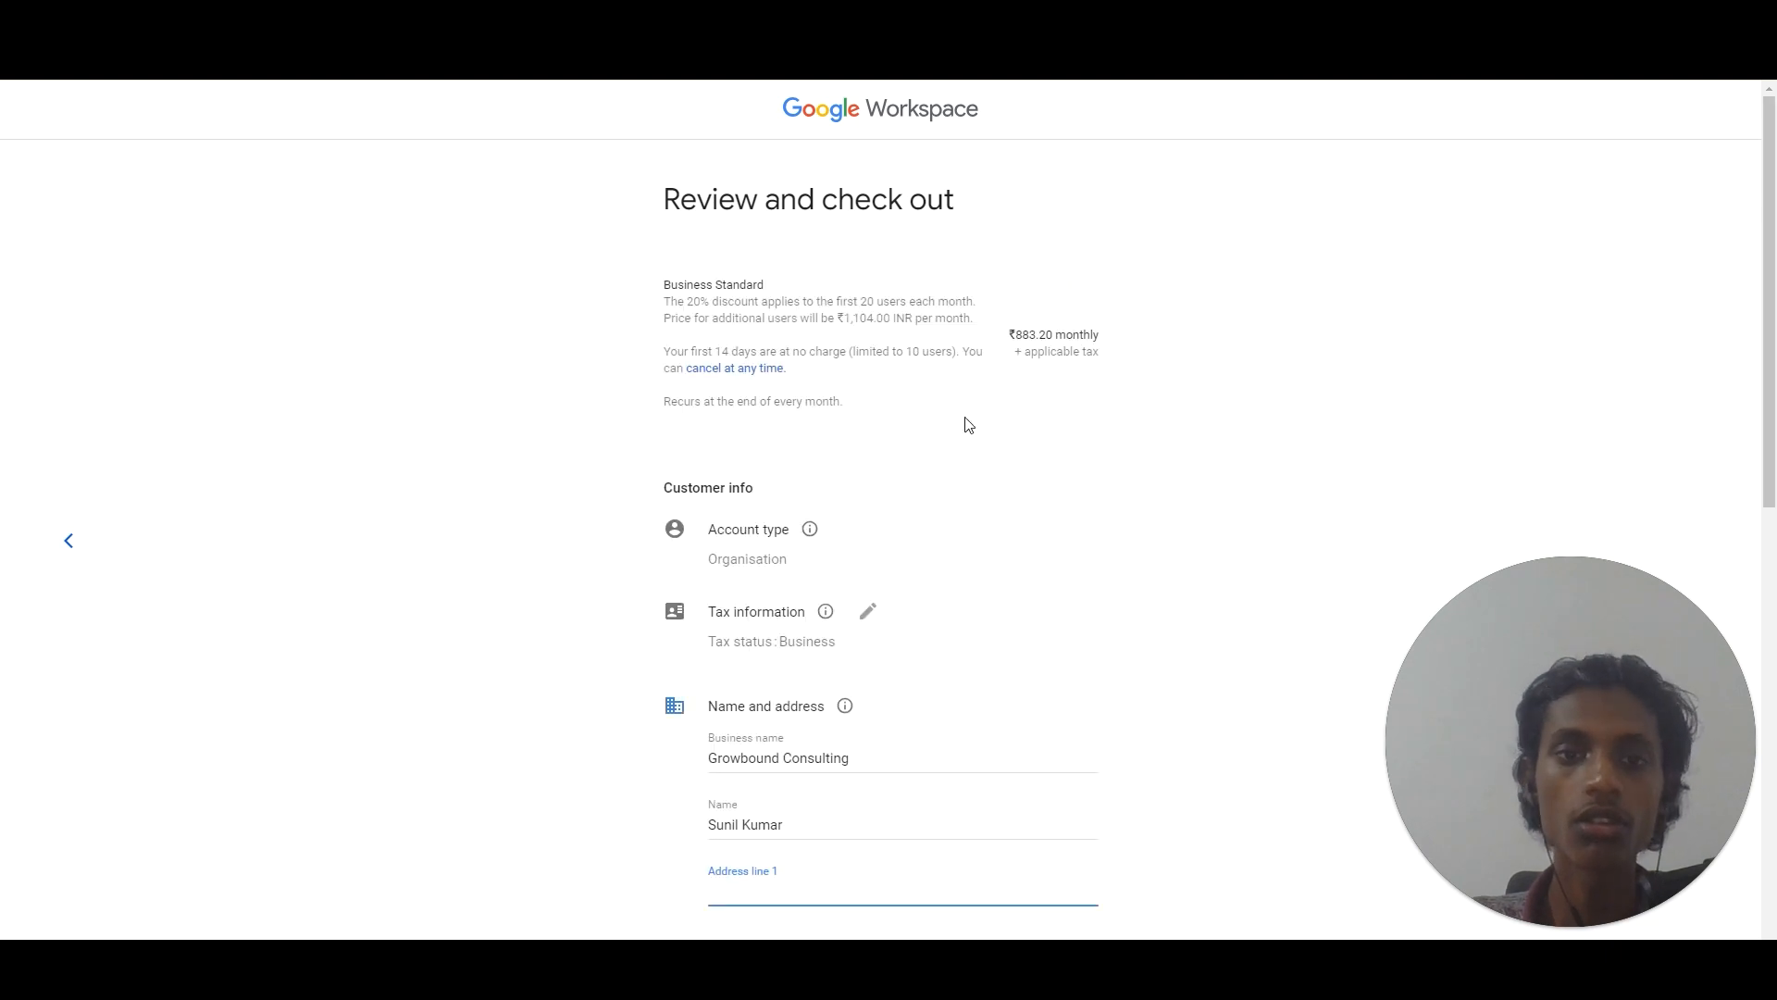
pyautogui.moveTo(1774, 315); pyautogui.dragTo(1772, 750)
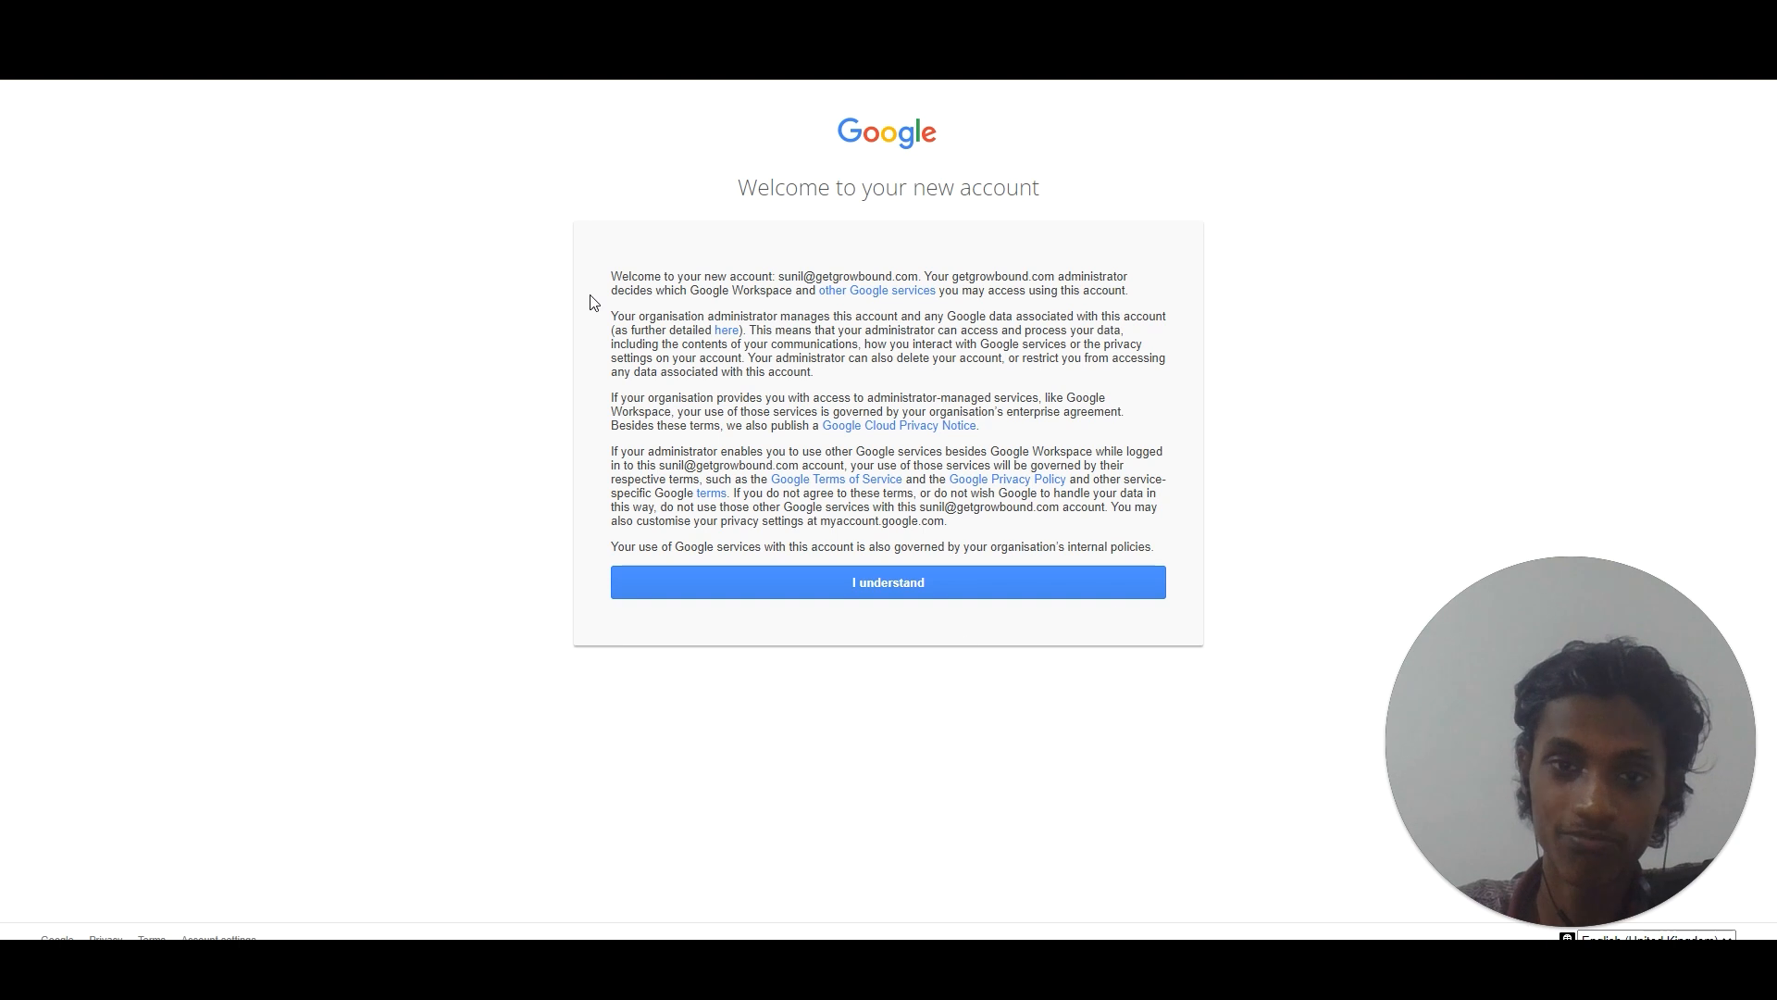
# Accept the new-account terms, then go through the Admin Console welcome and 4-step tour to Finish.
pyautogui.click(946, 581)
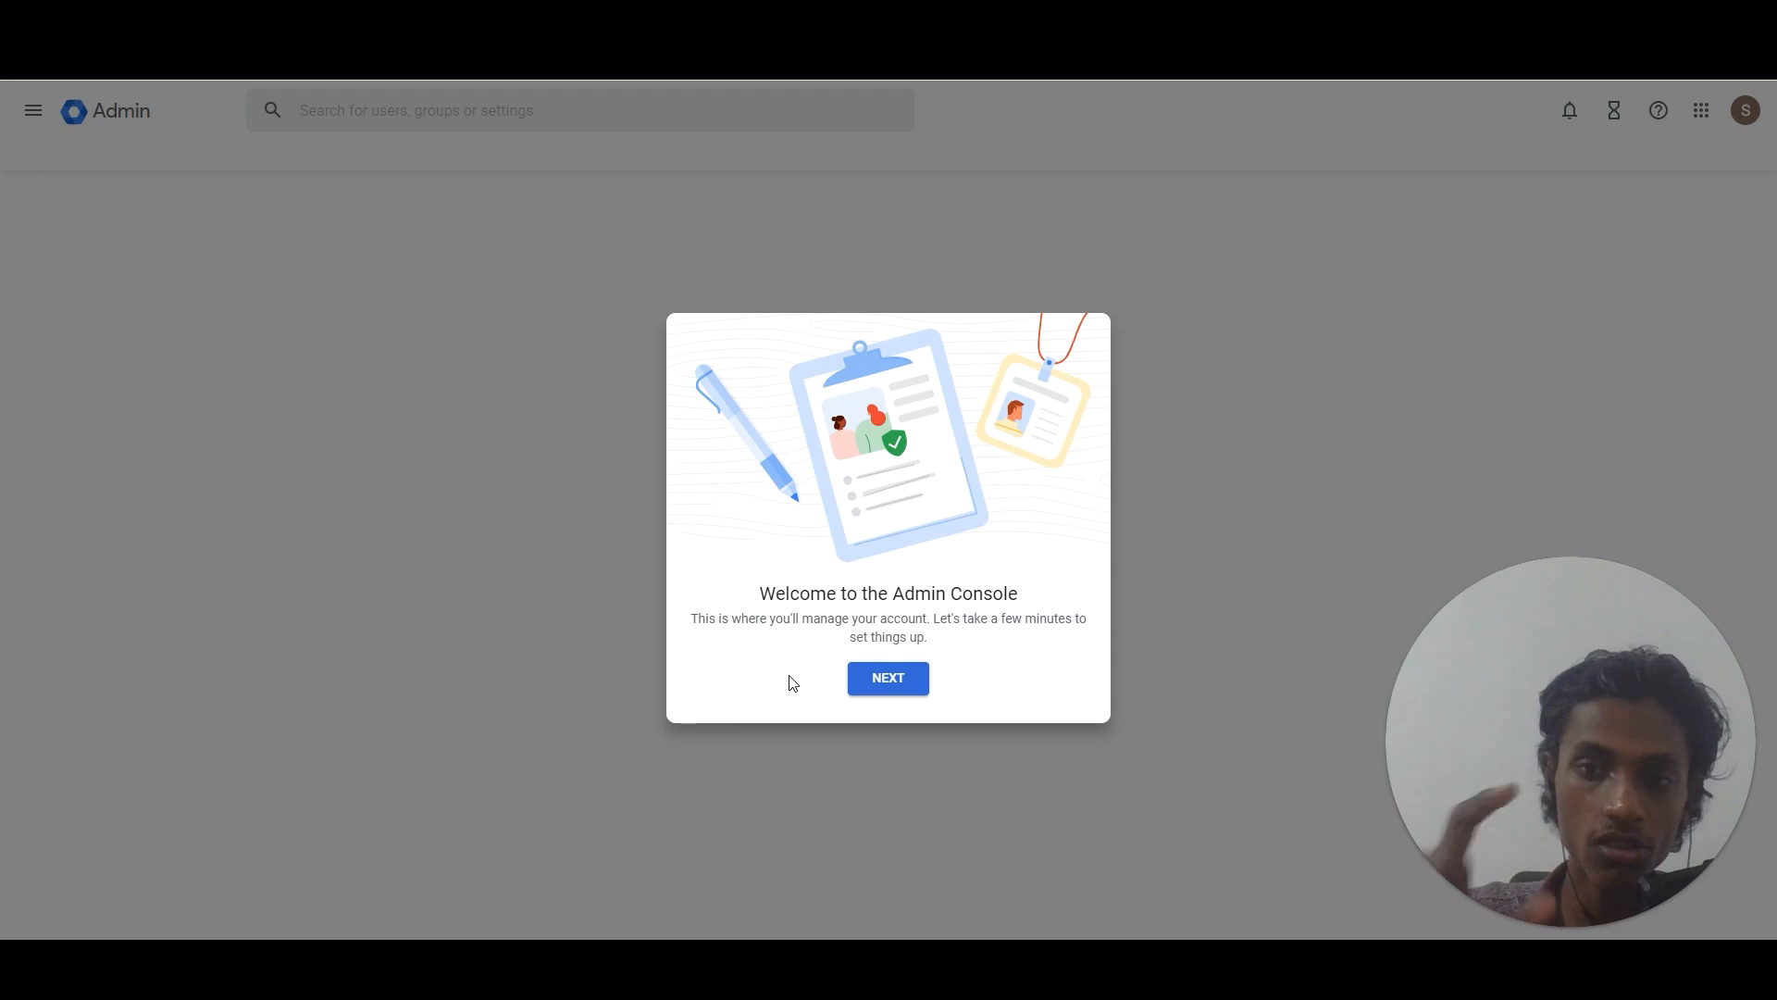
pyautogui.click(908, 682)
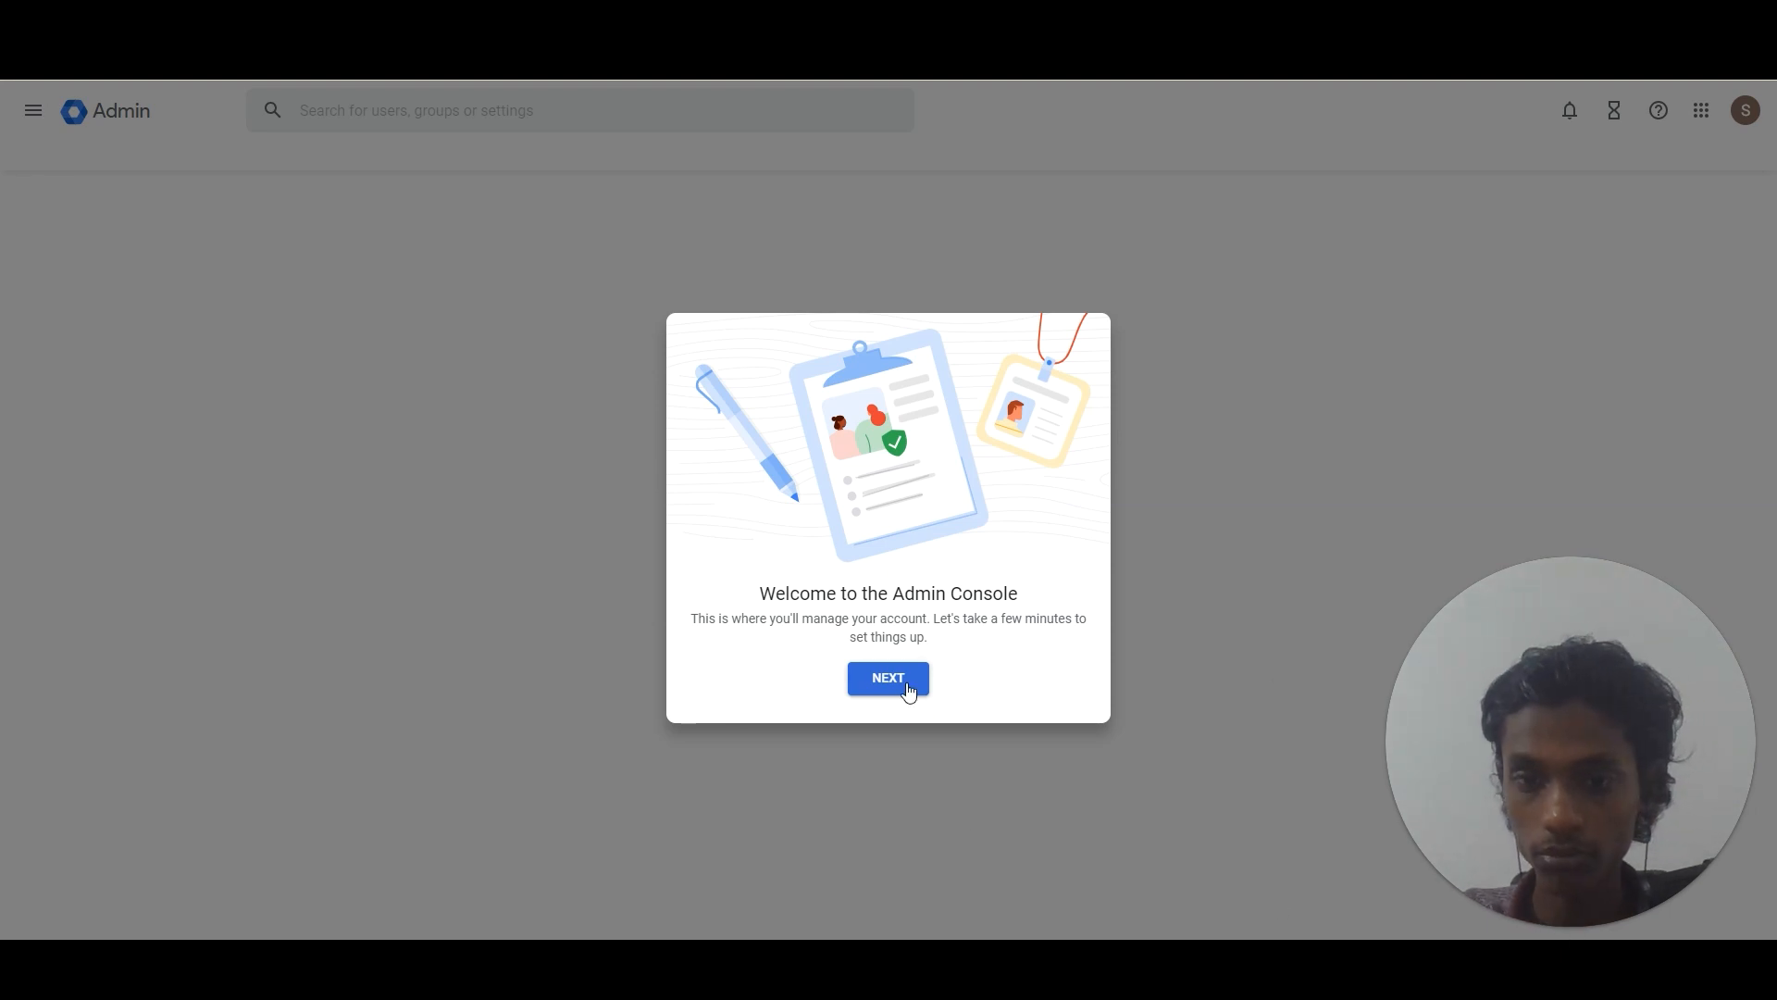
pyautogui.click(900, 701)
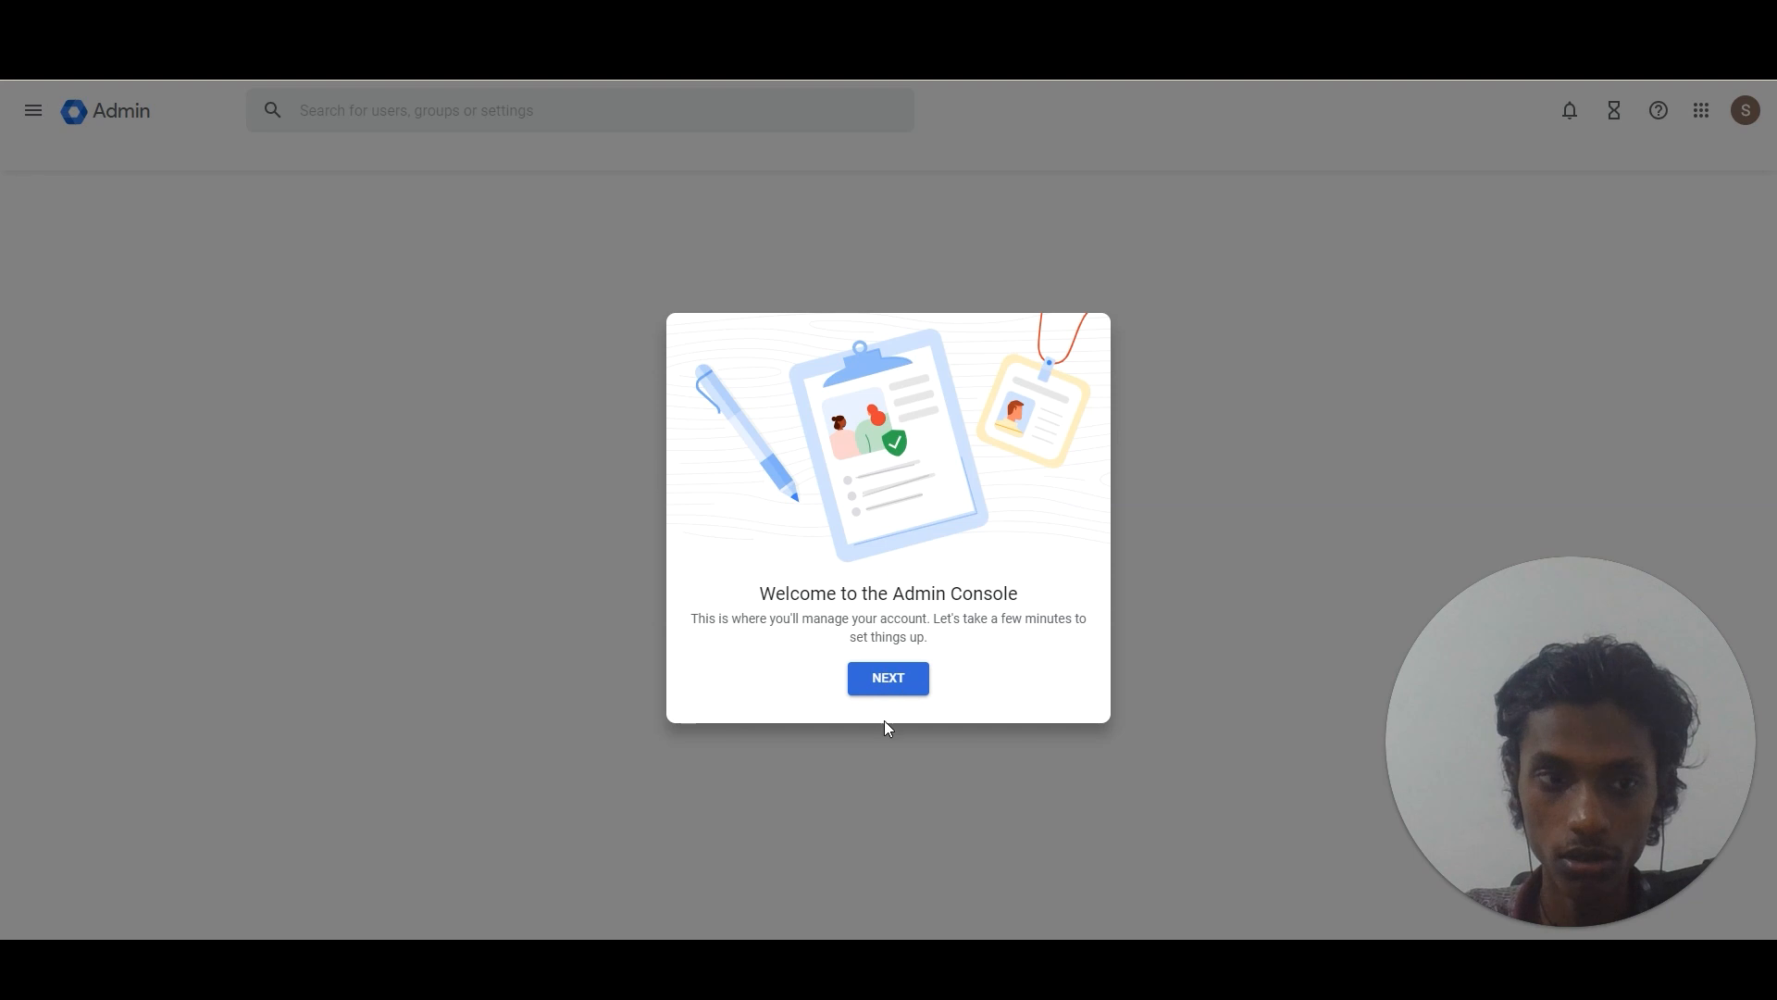
pyautogui.click(891, 693)
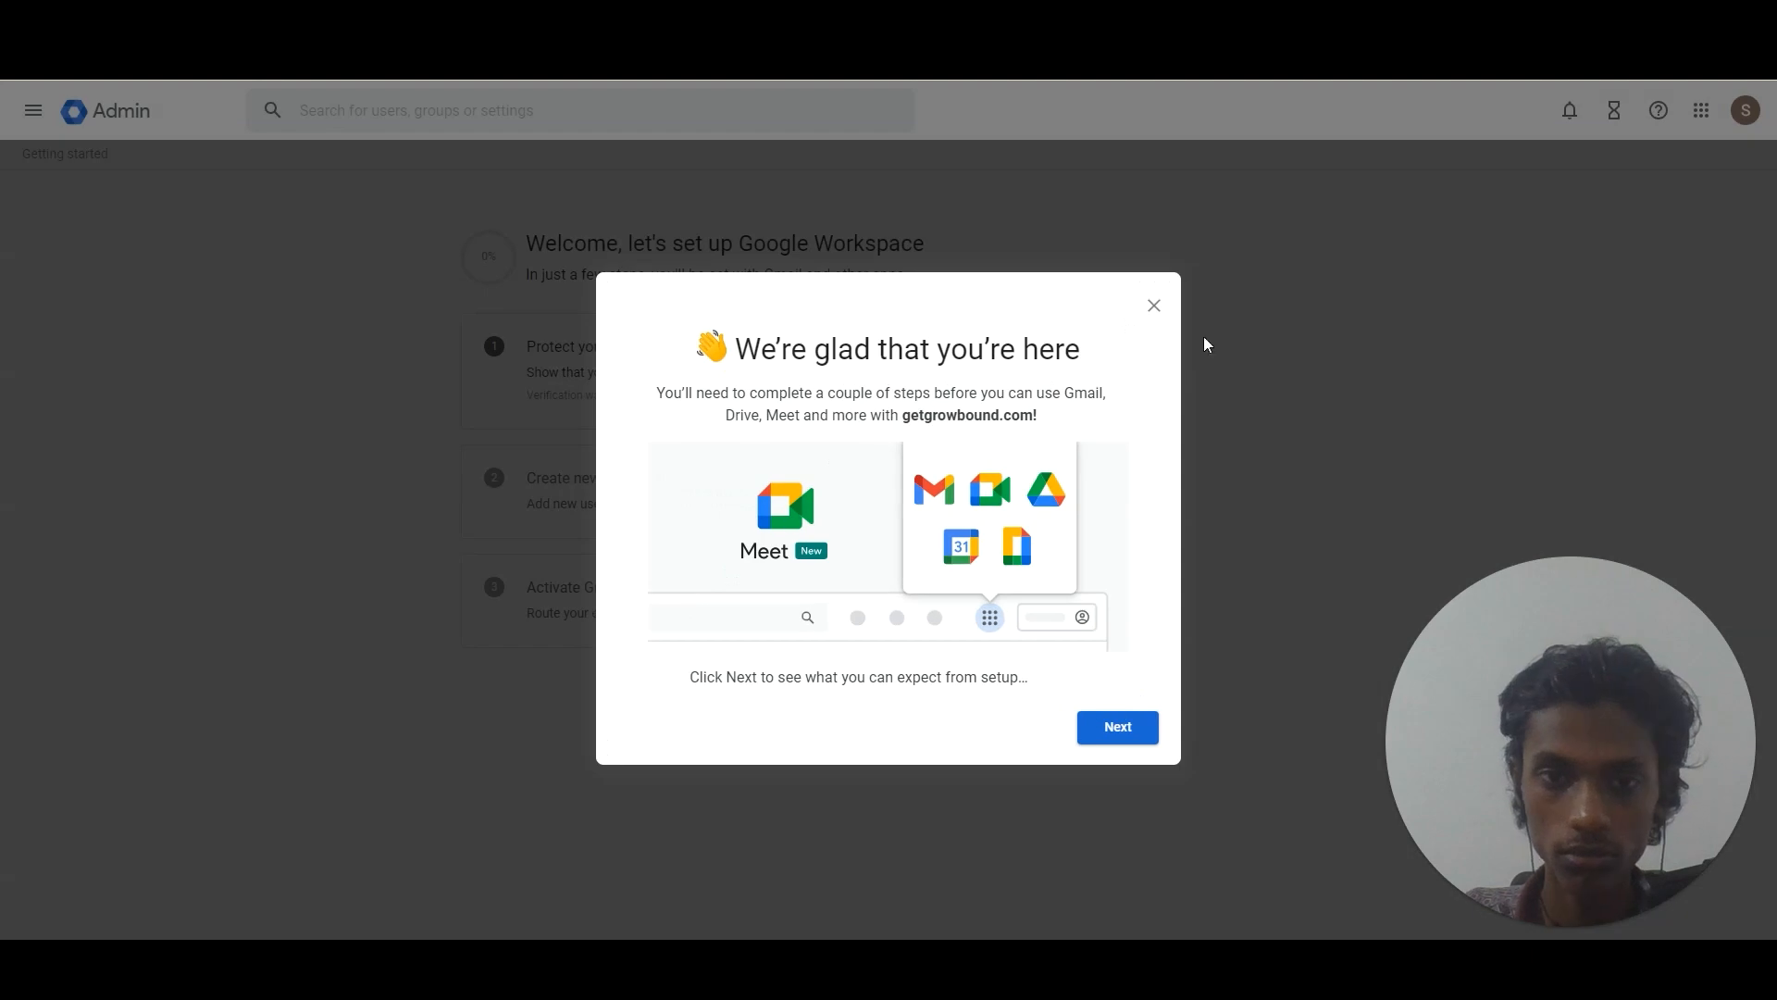
pyautogui.click(1111, 729)
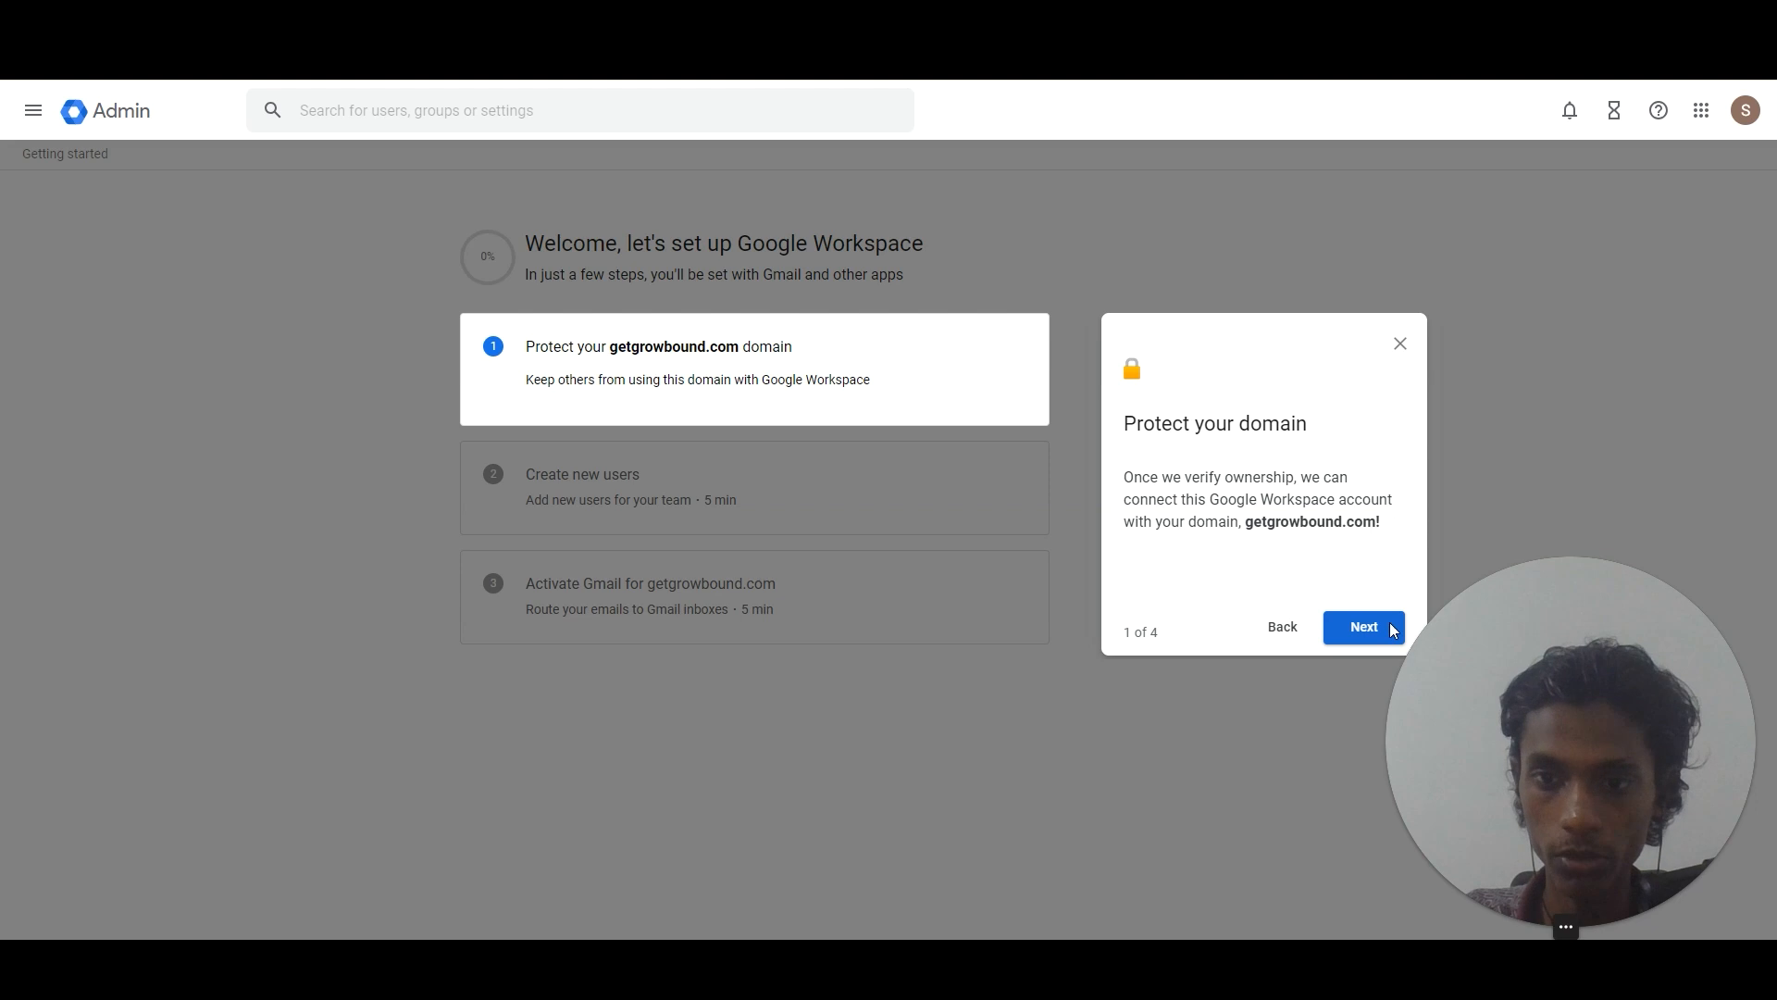
pyautogui.click(1339, 632)
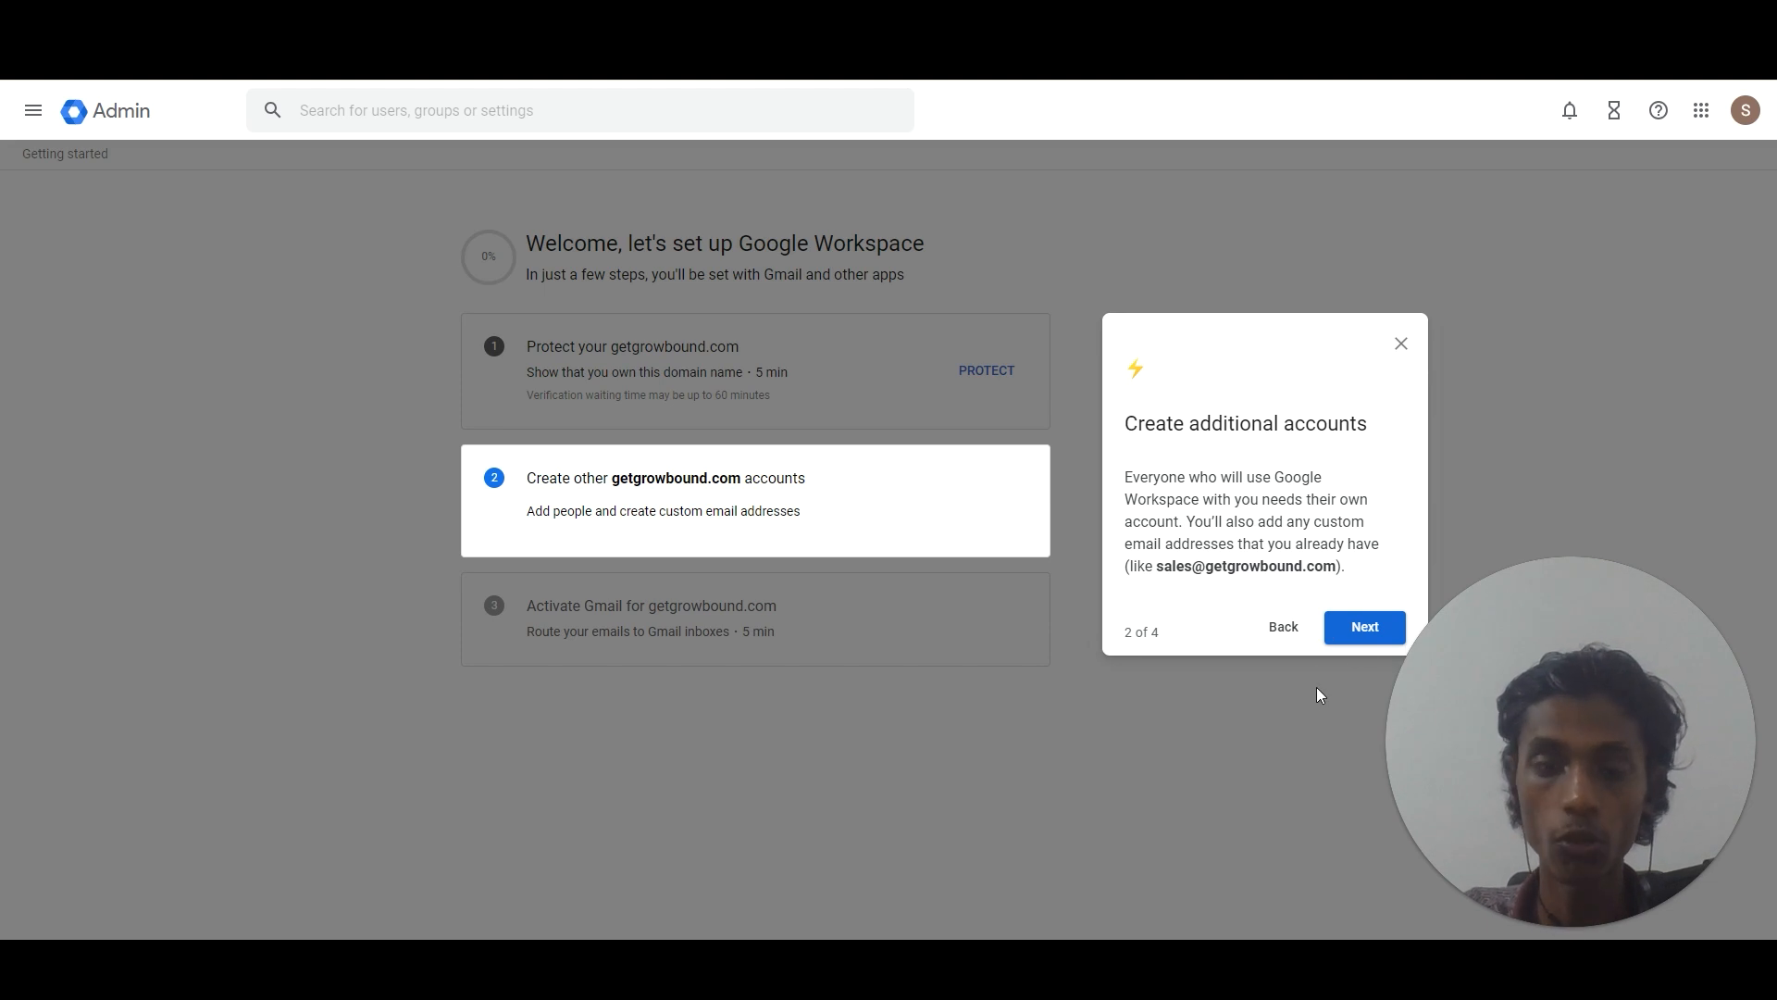
pyautogui.click(1361, 630)
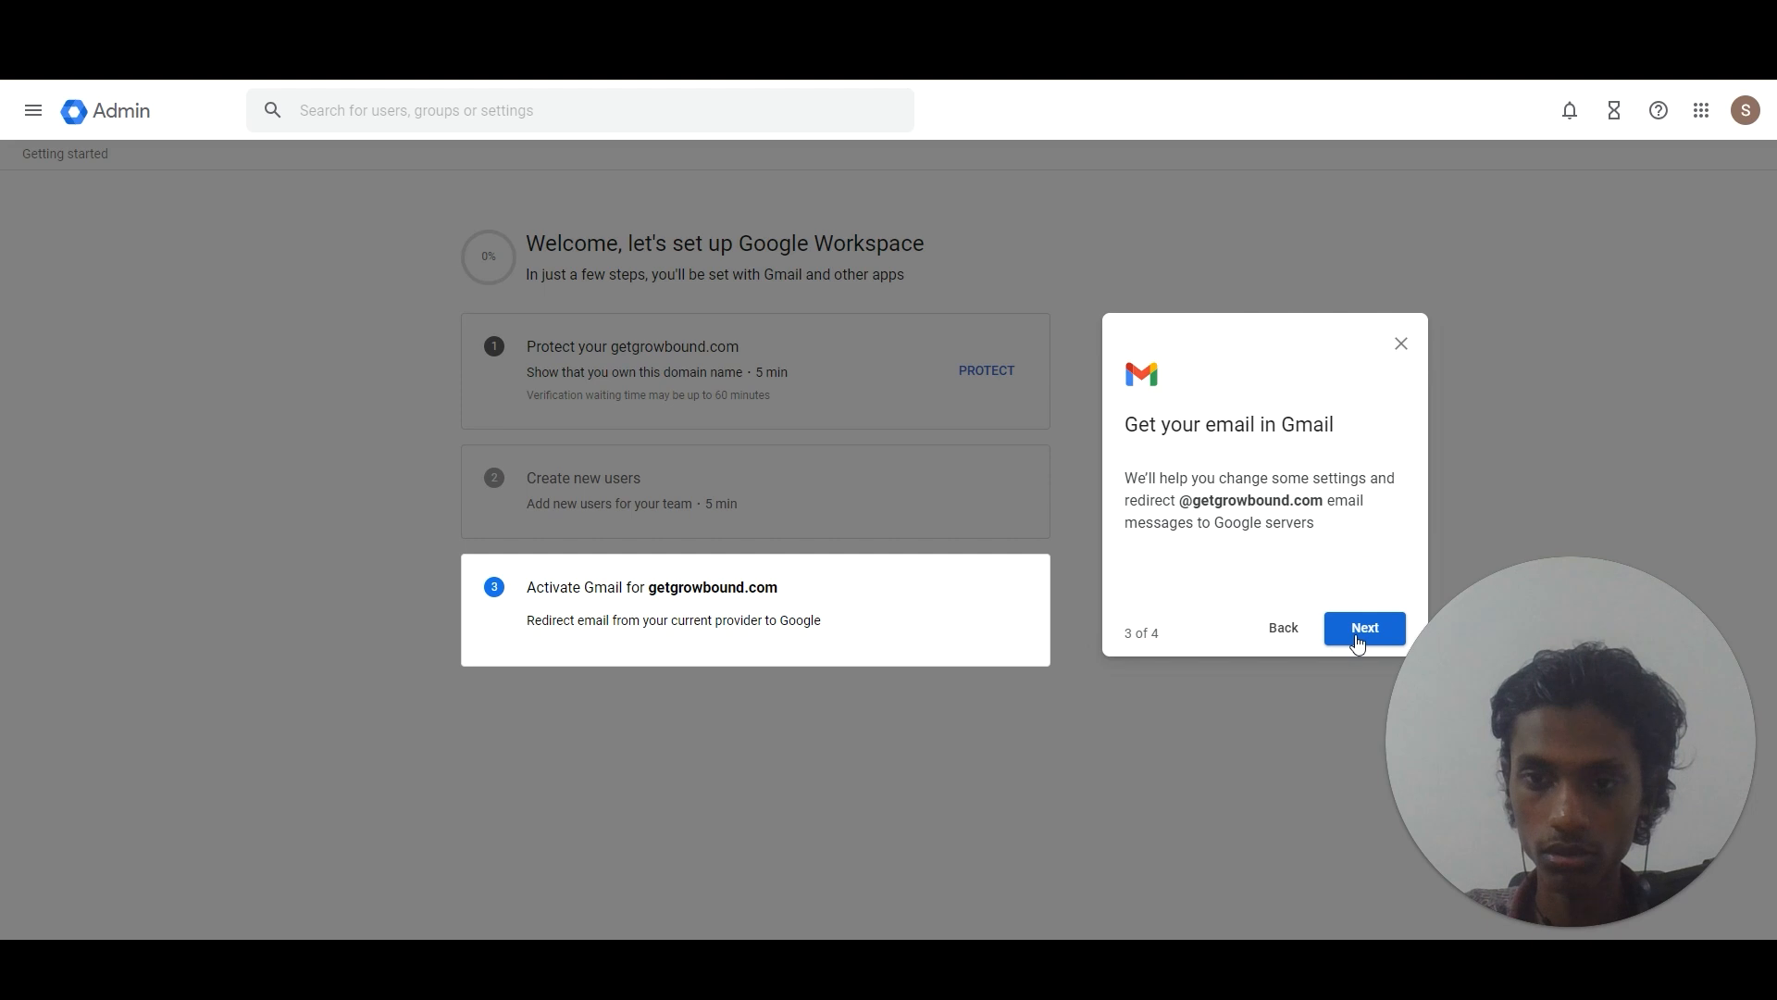
pyautogui.click(1357, 636)
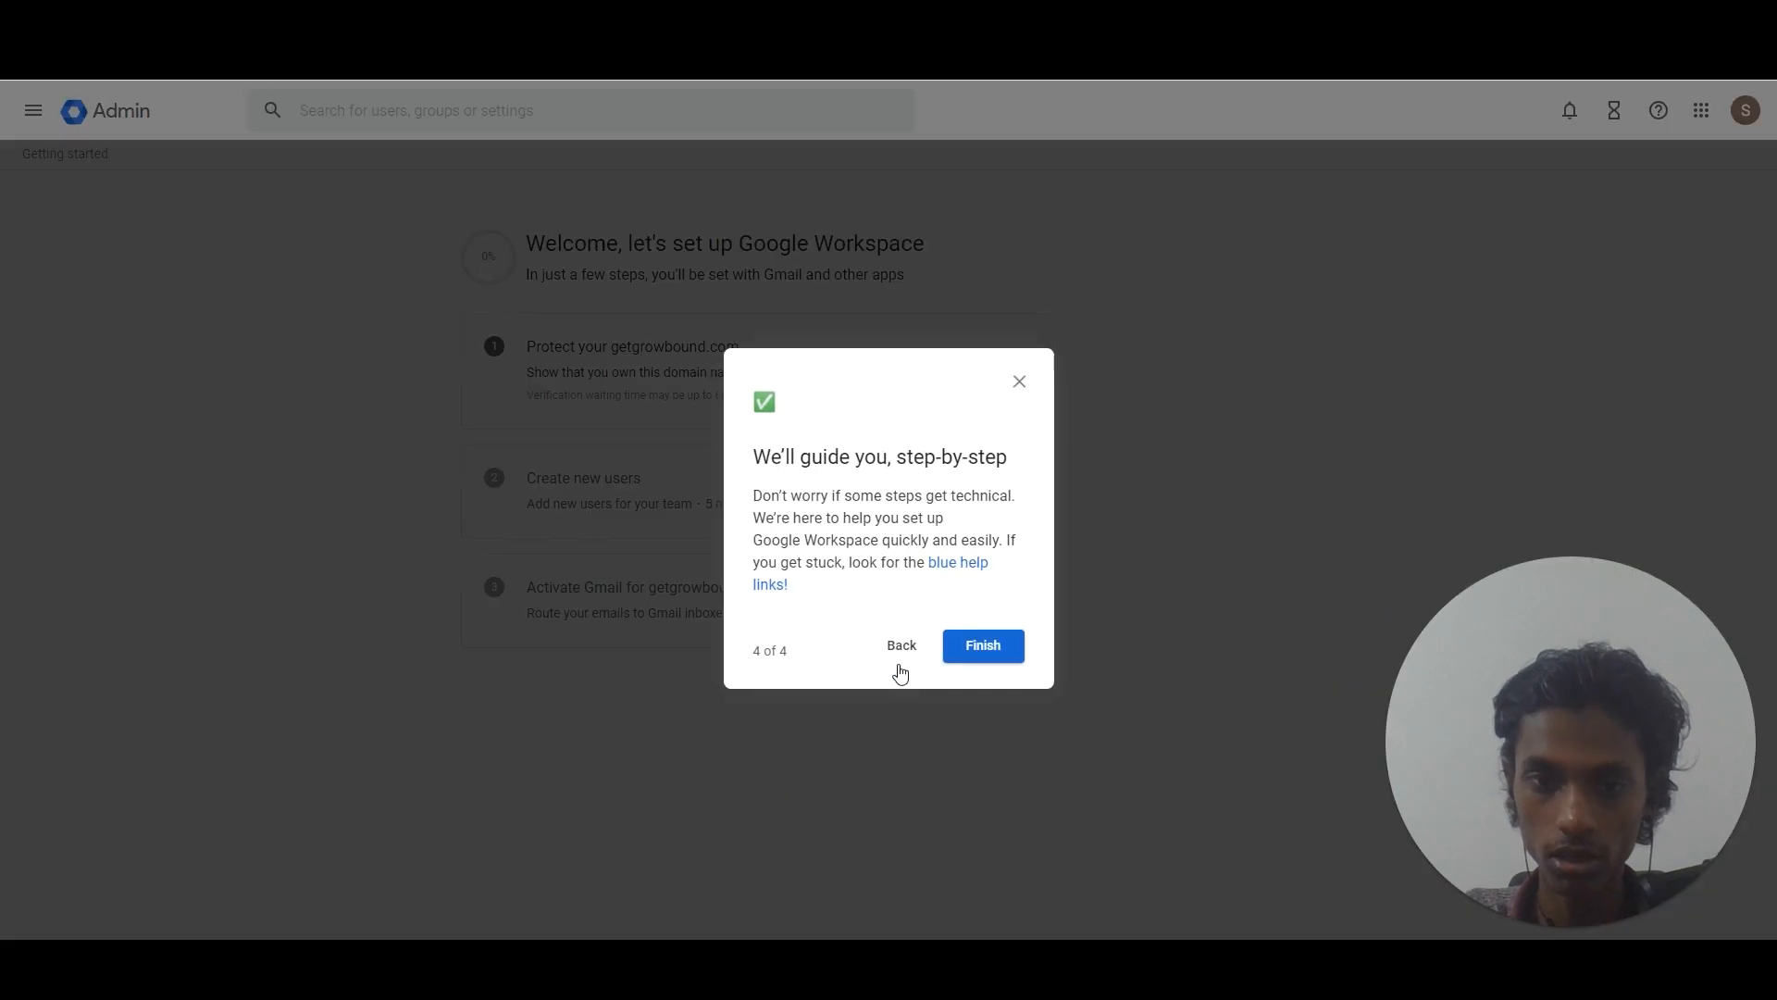
pyautogui.click(958, 650)
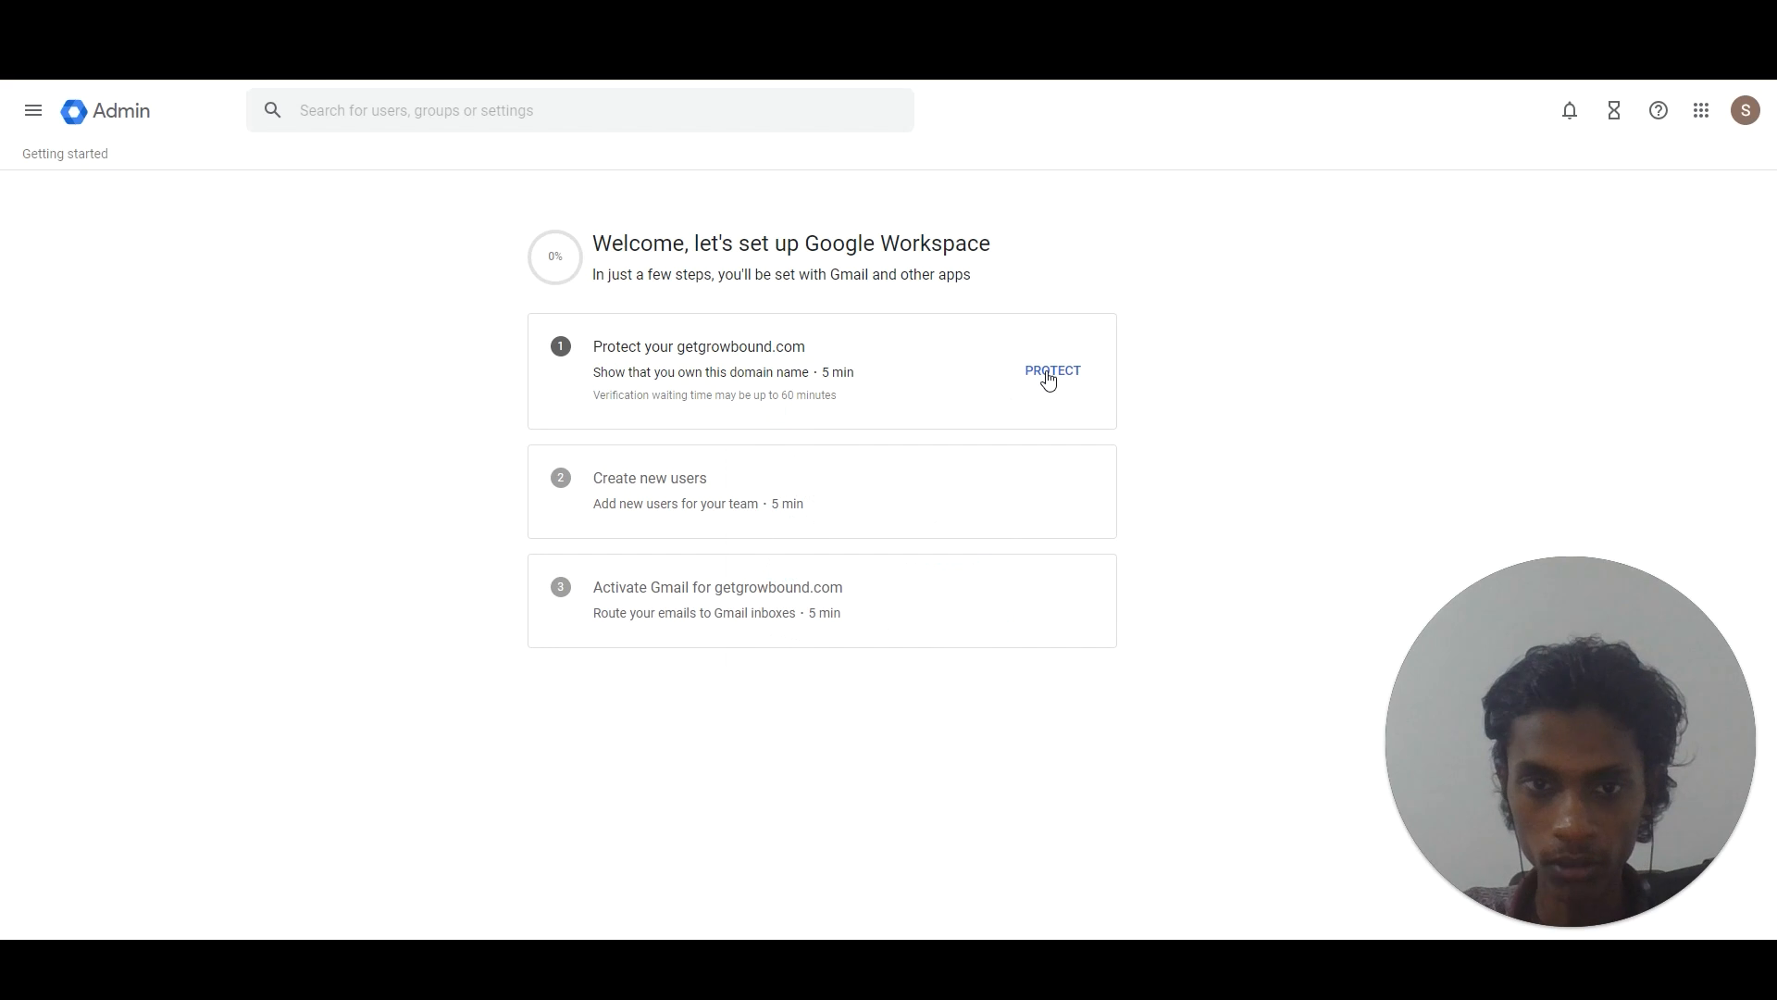
# Protect getgrowbound.com by signing in to Cloudflare and authorizing the verification TXT record.
pyautogui.click(1047, 377)
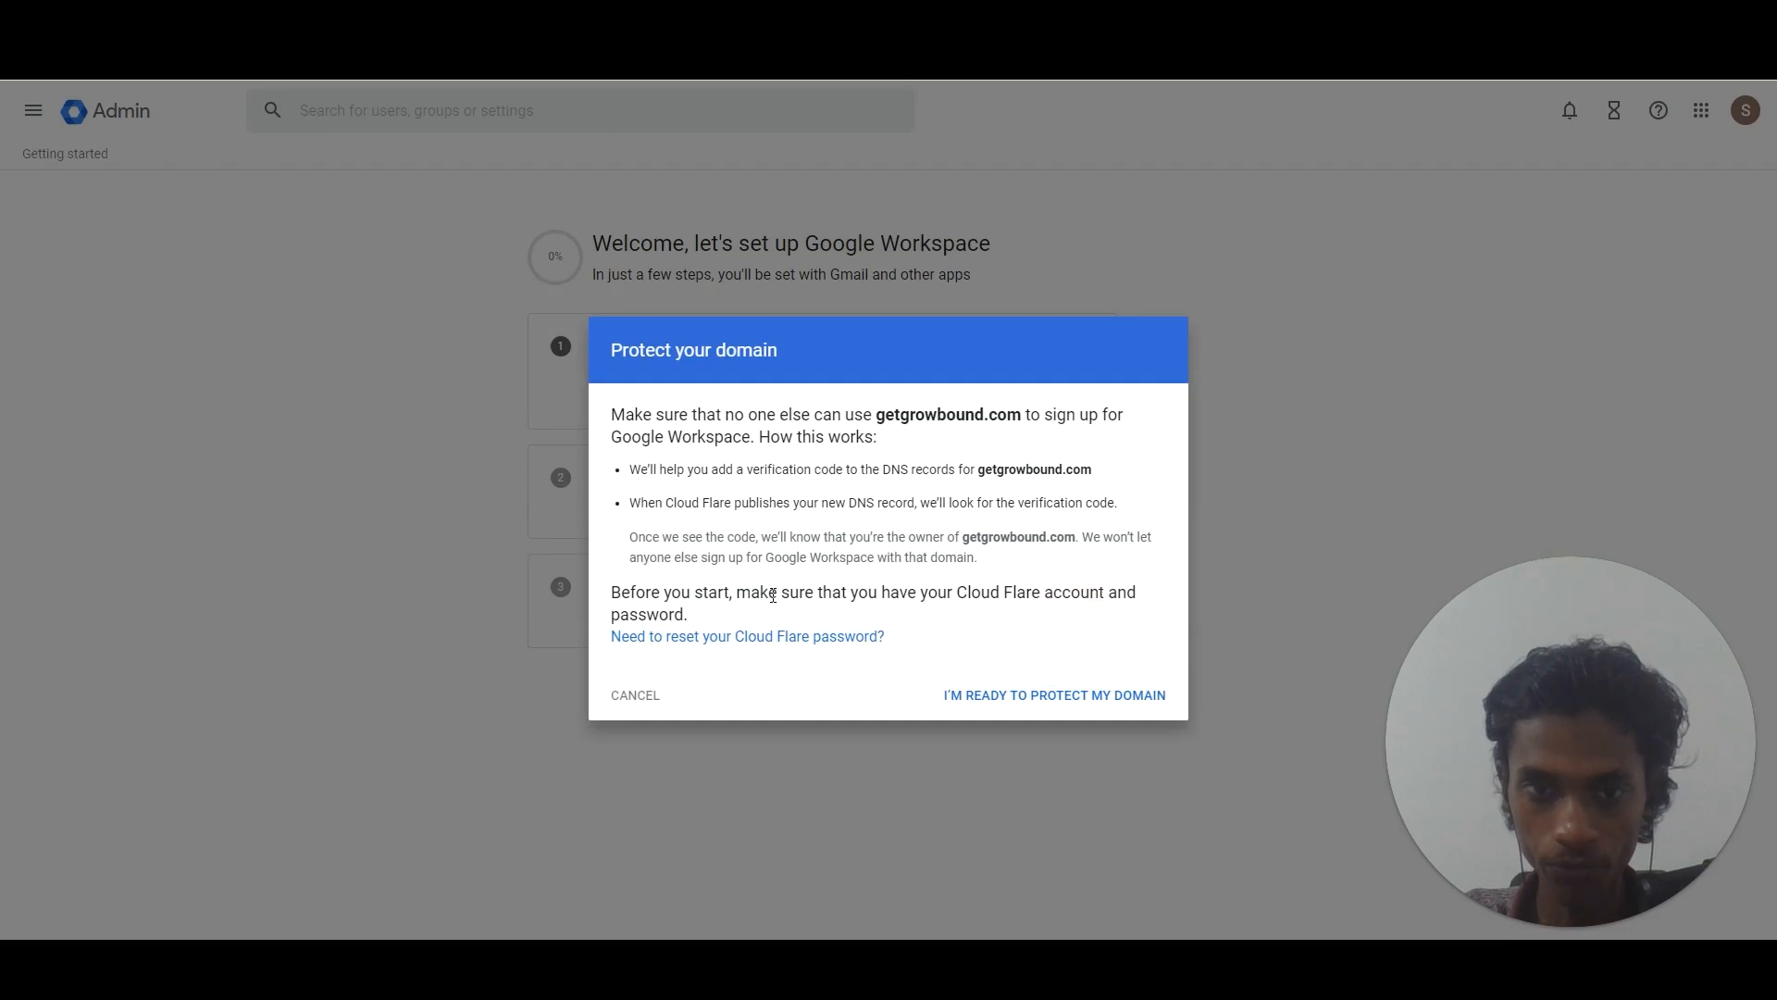
pyautogui.click(1018, 702)
pyautogui.click(1016, 697)
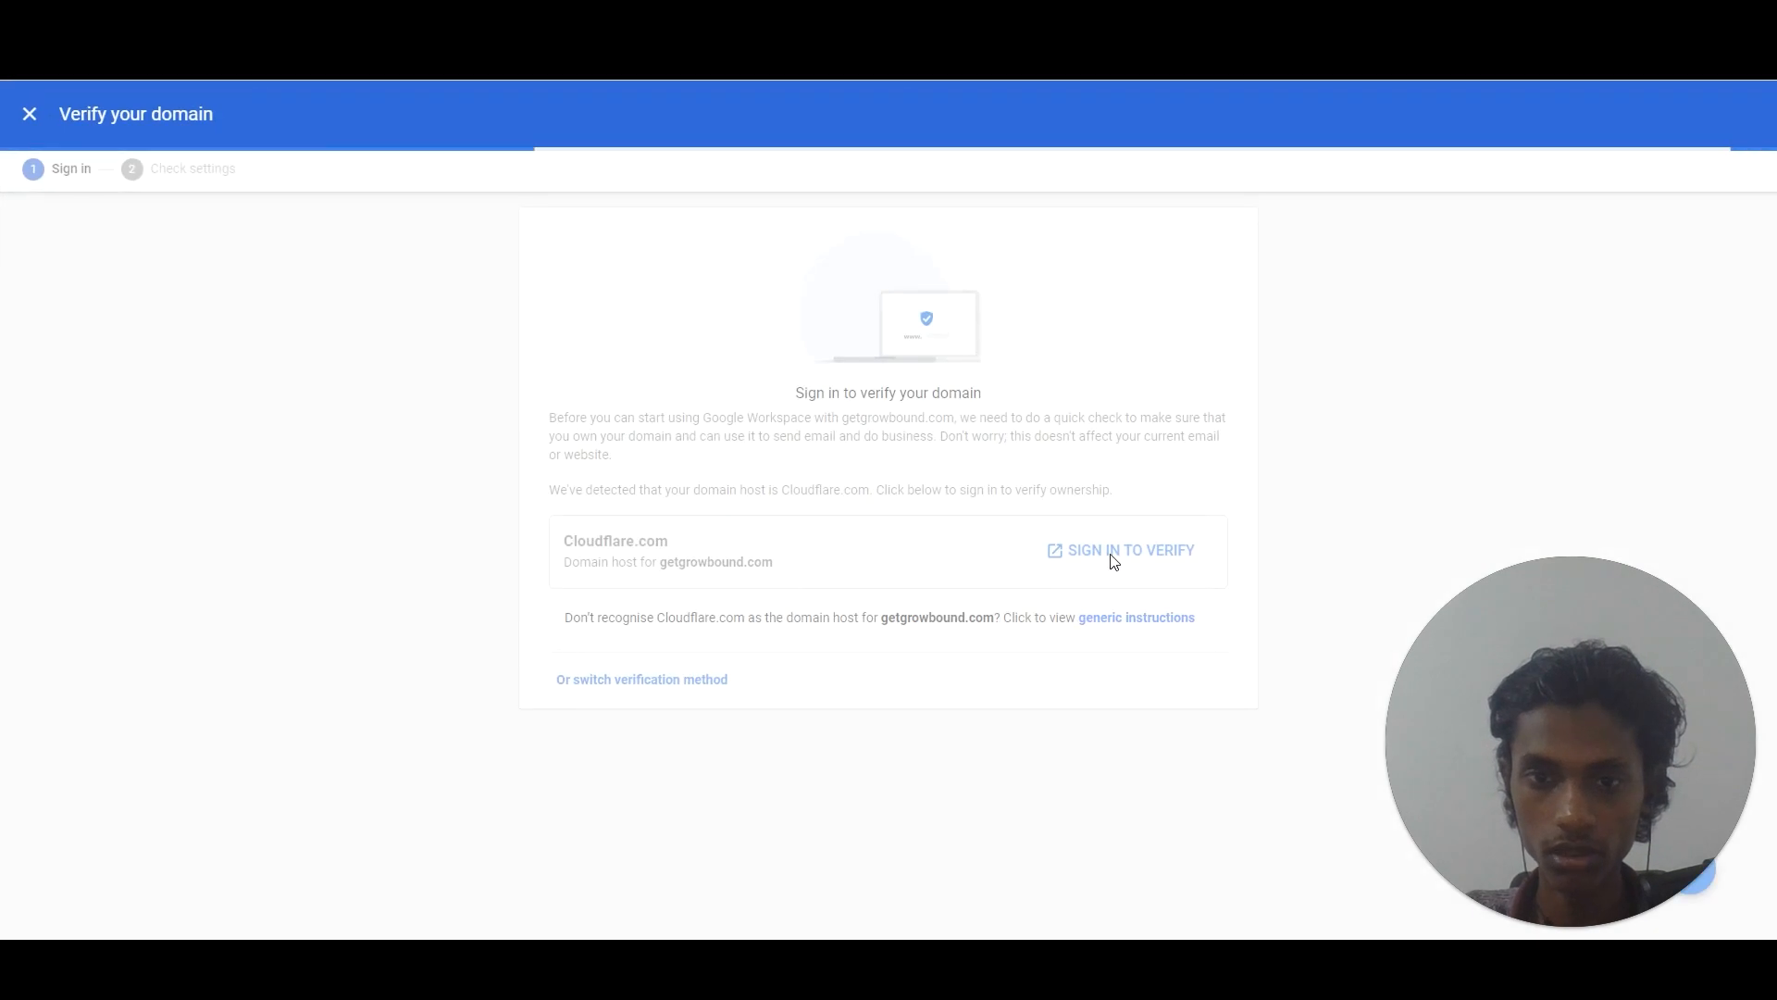
pyautogui.click(1105, 556)
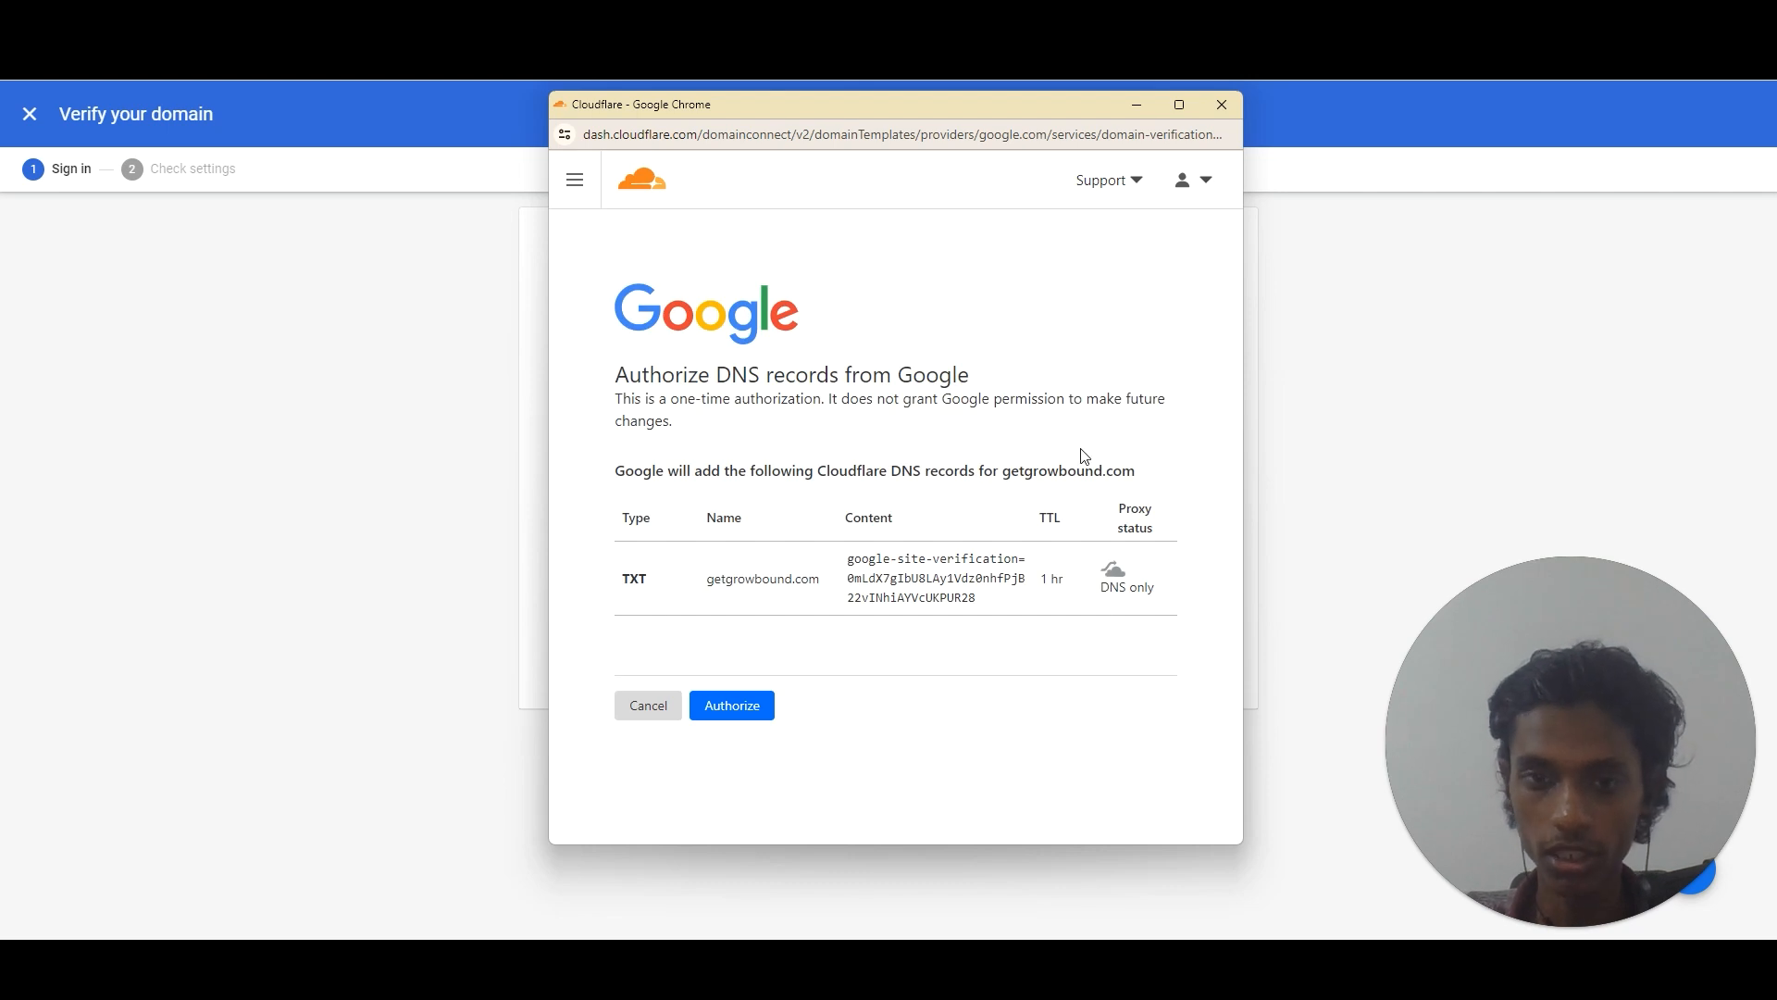
pyautogui.click(741, 709)
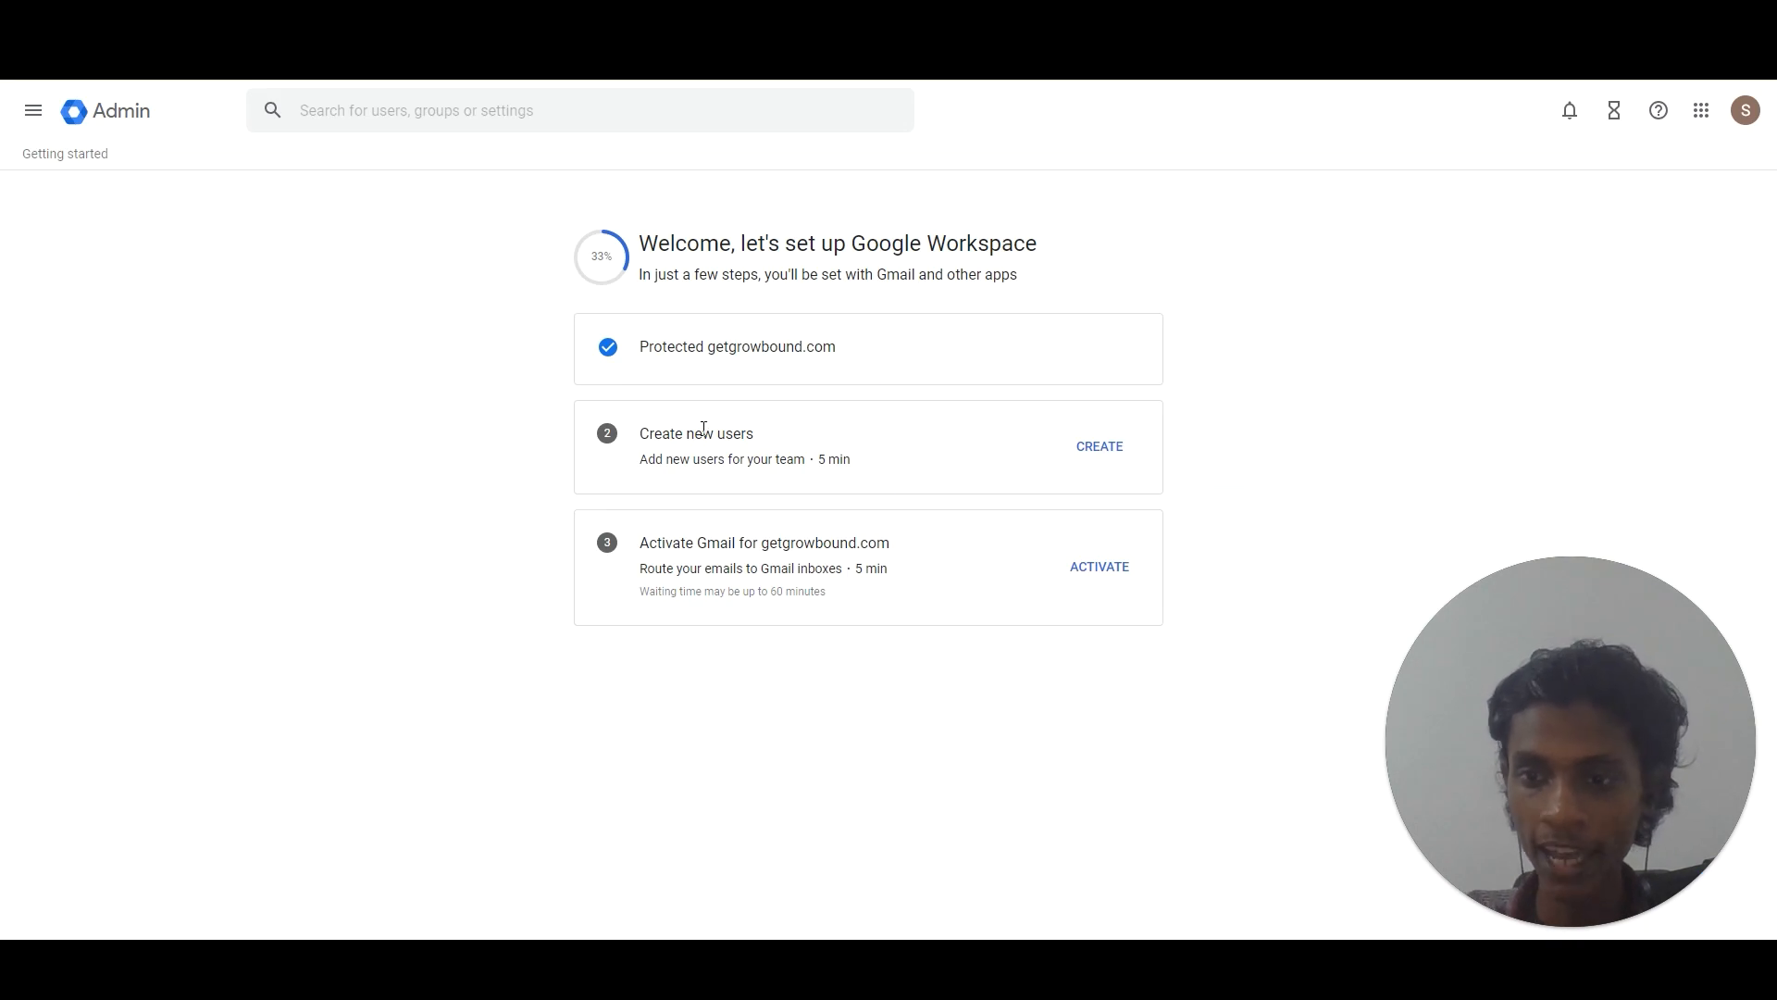
# Open the Create new users wizard and enter the user's first name, surname and email username.
pyautogui.click(1094, 448)
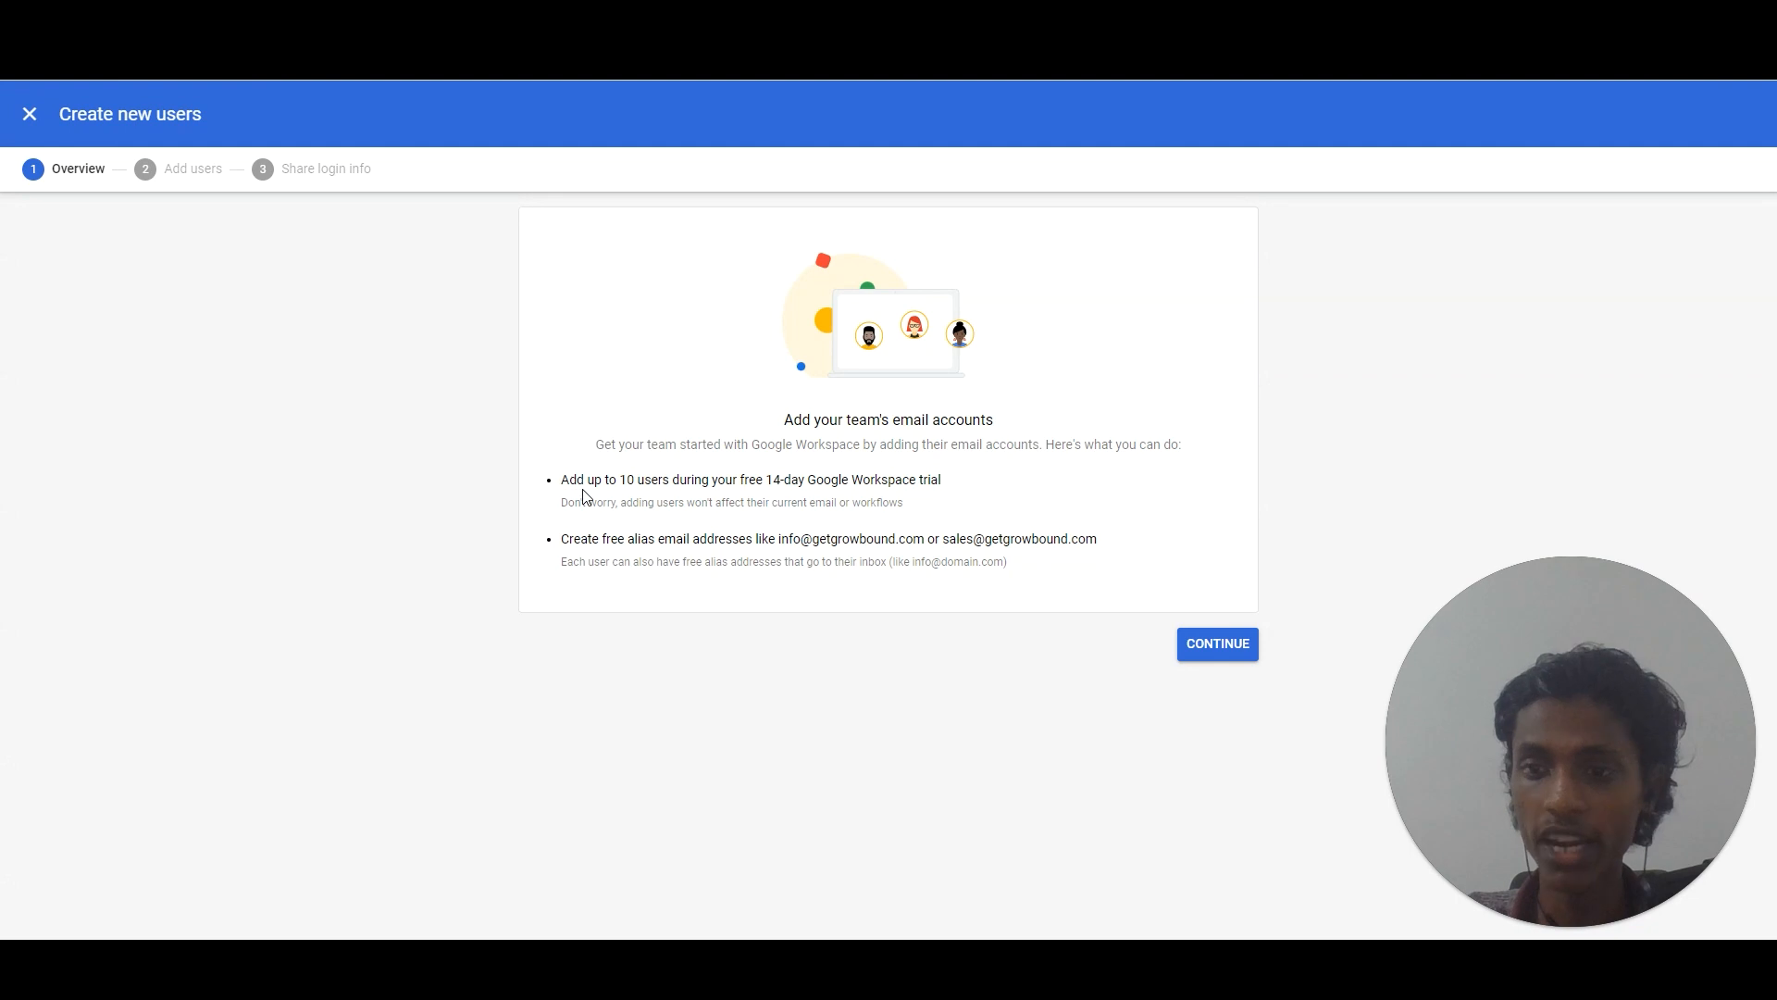
pyautogui.click(1195, 648)
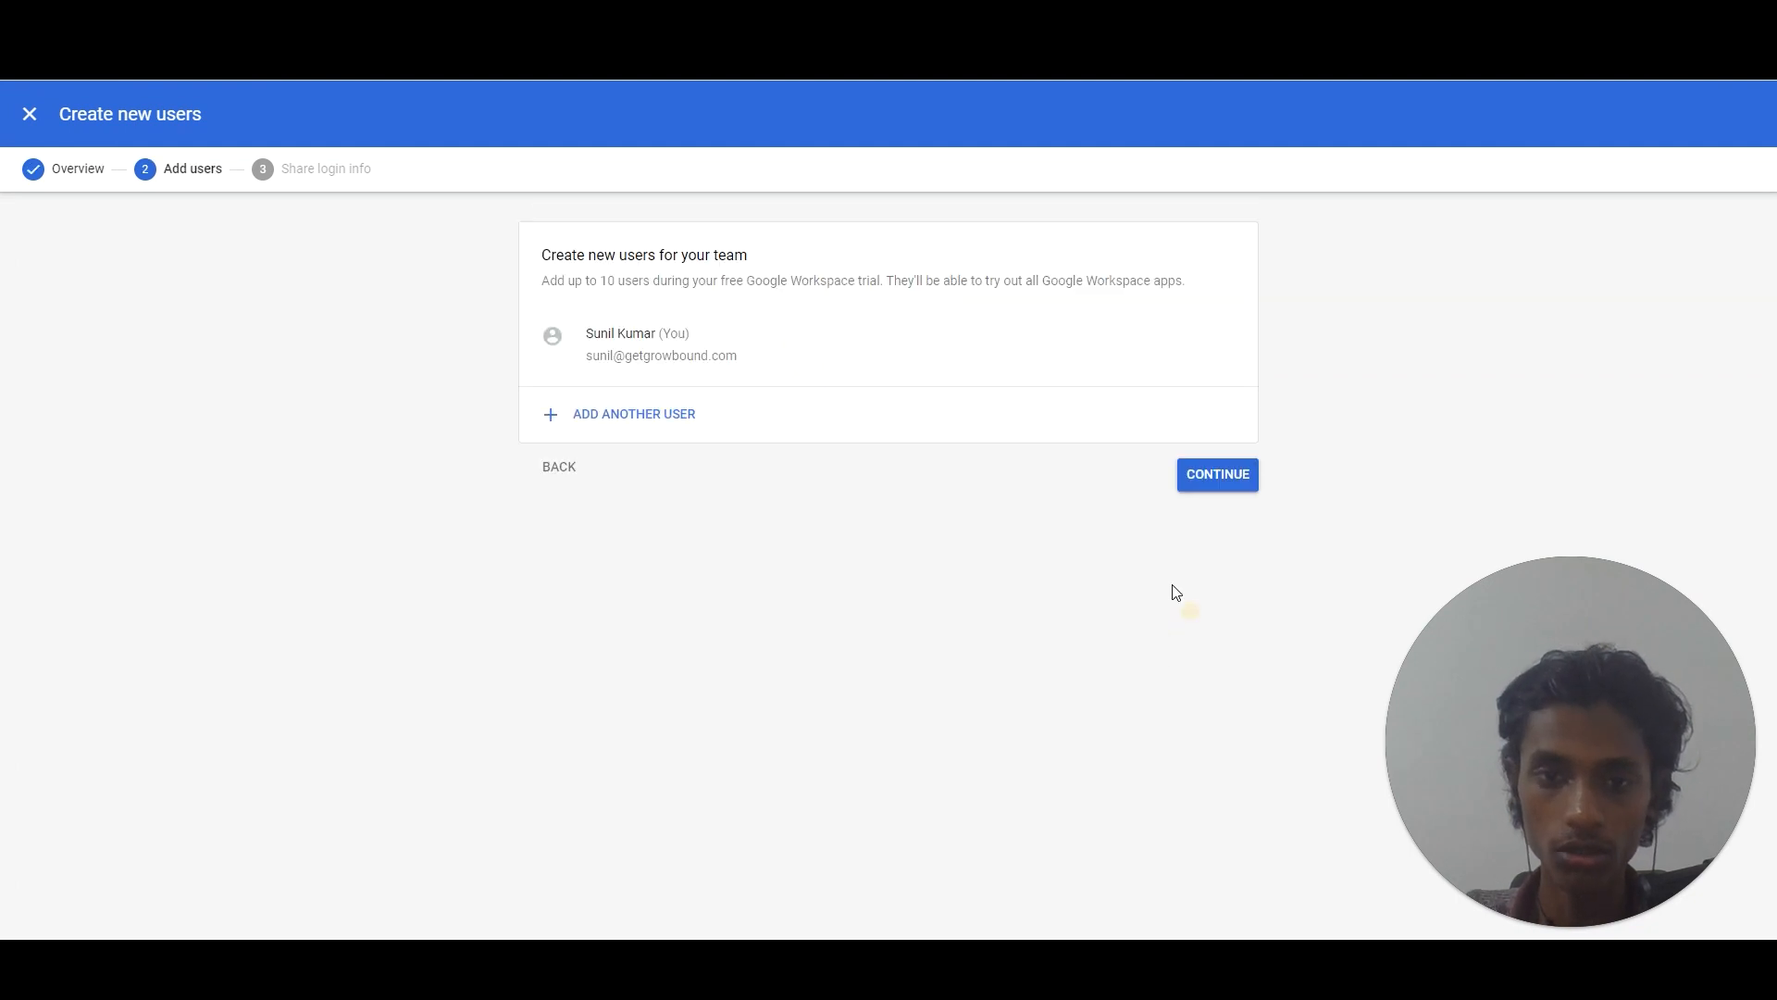
pyautogui.click(634, 417)
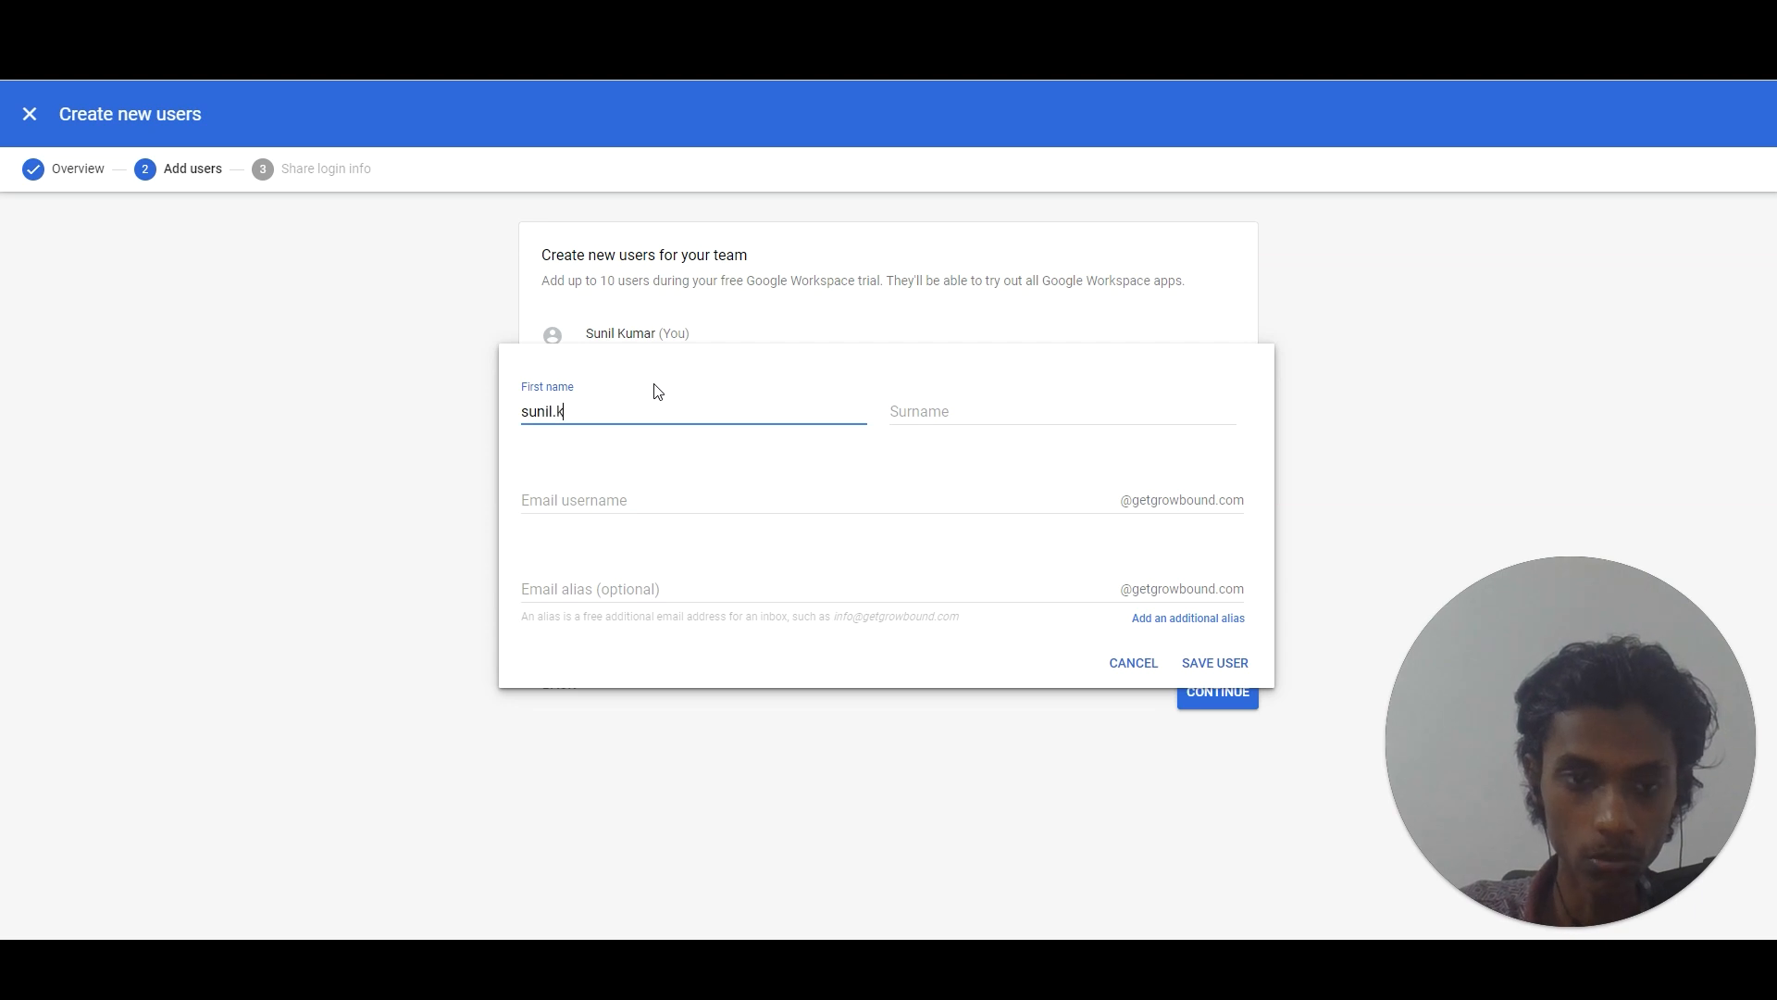
pyautogui.press('Tab')
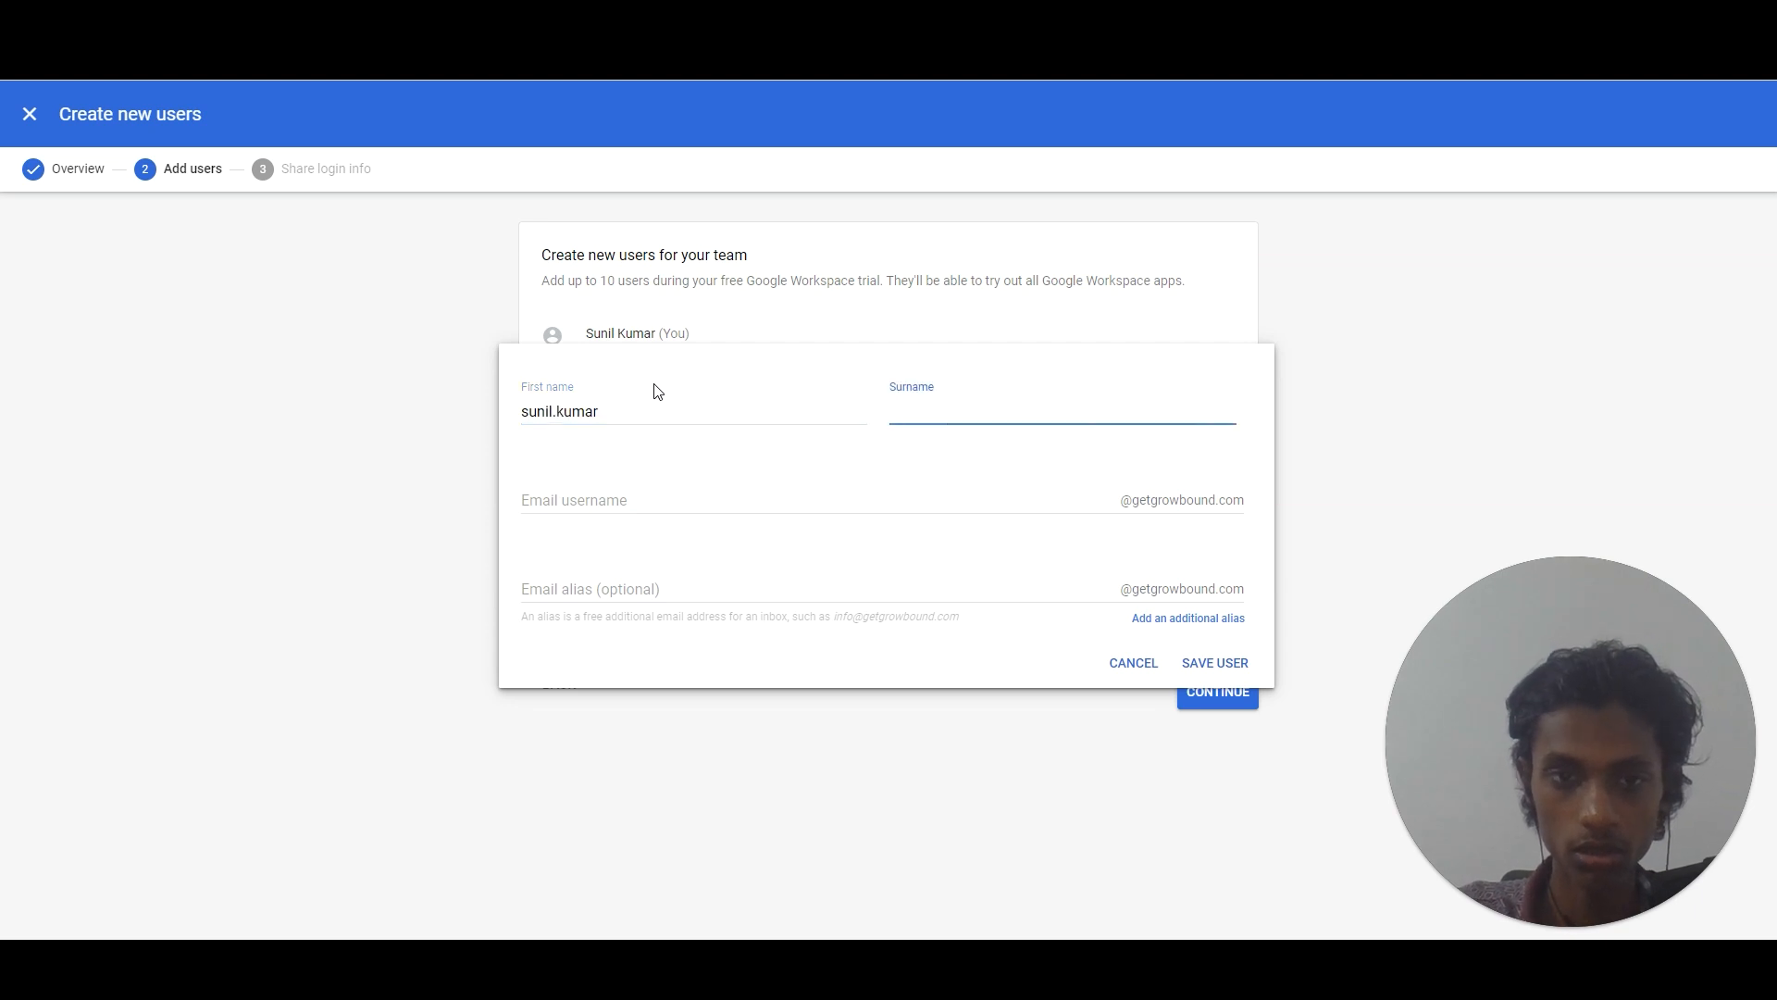
pyautogui.click(643, 418)
pyautogui.doubleClick(642, 418)
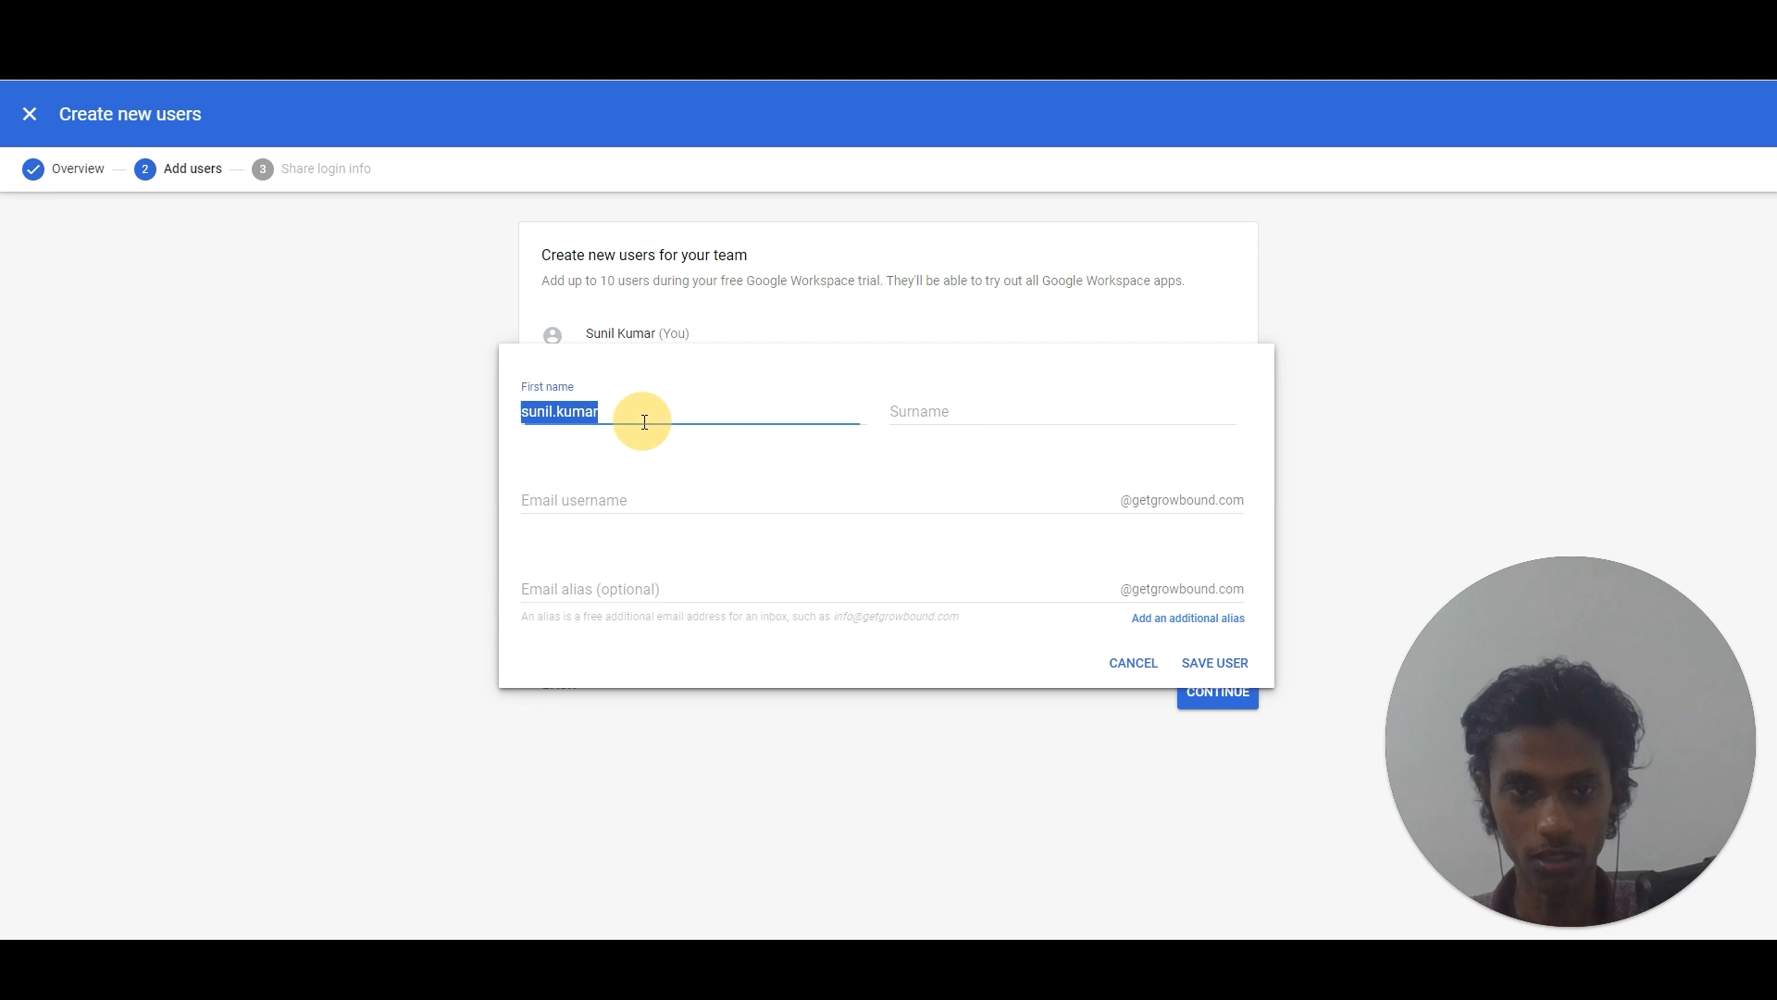
pyautogui.press('Tab')
pyautogui.press('Tab')
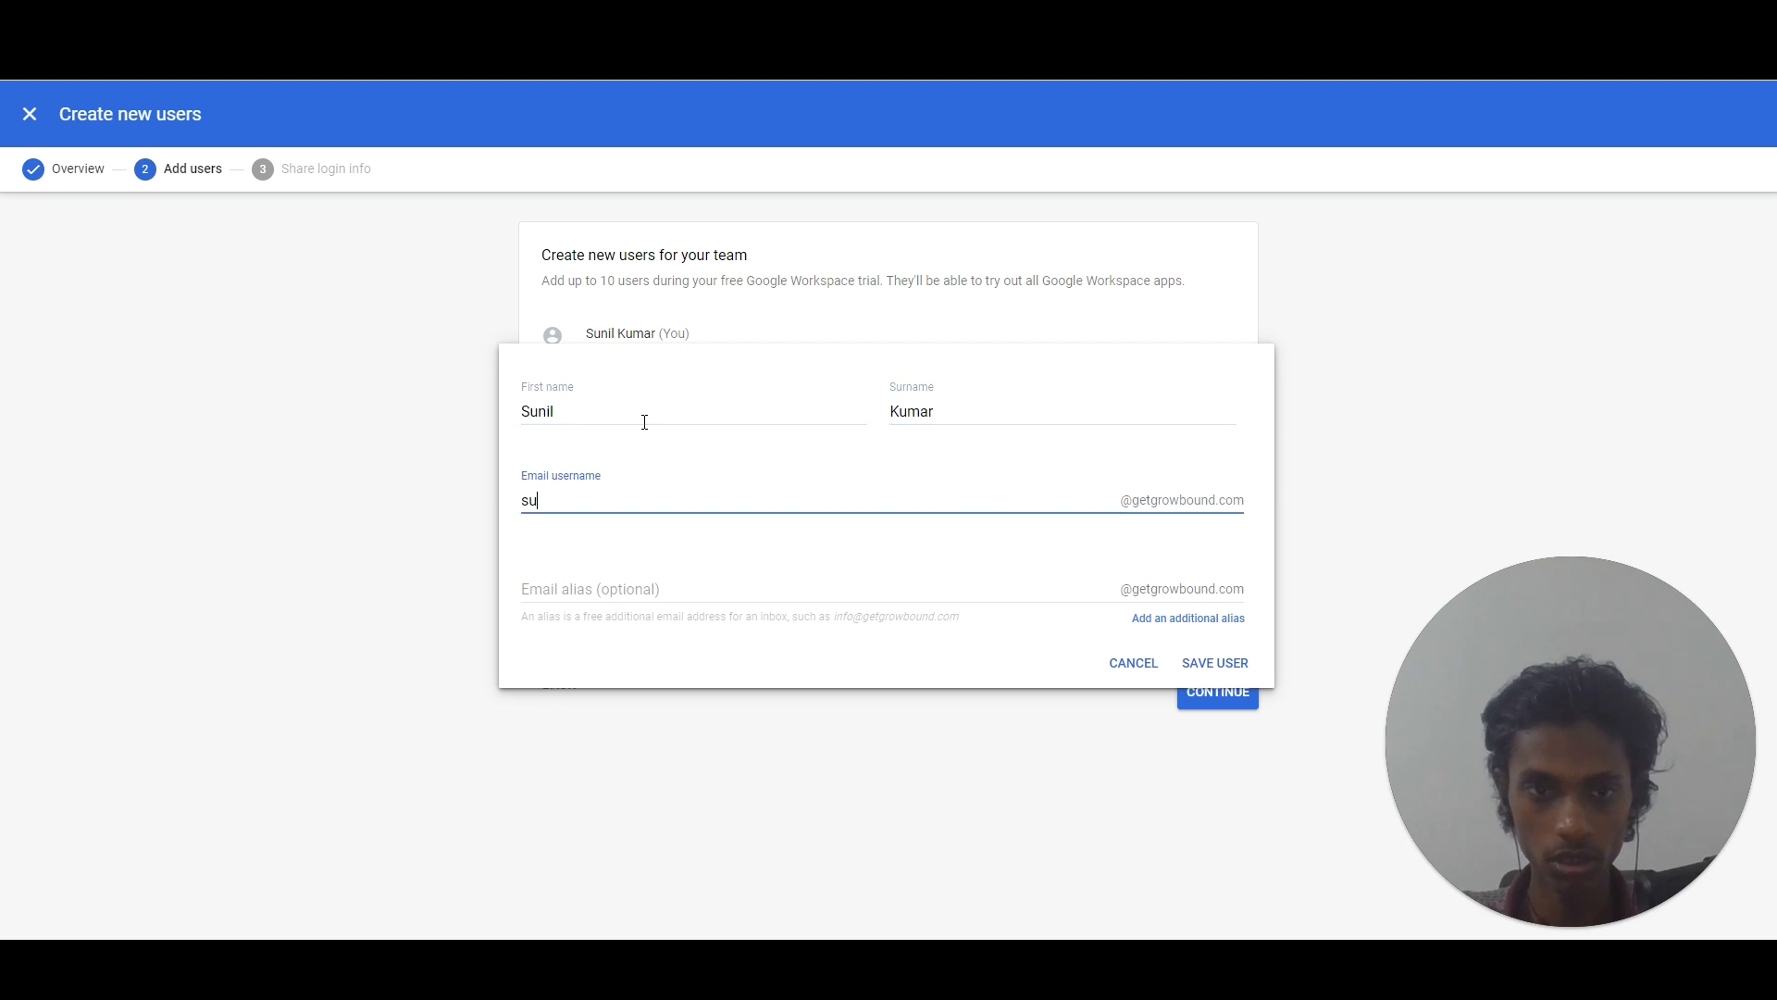
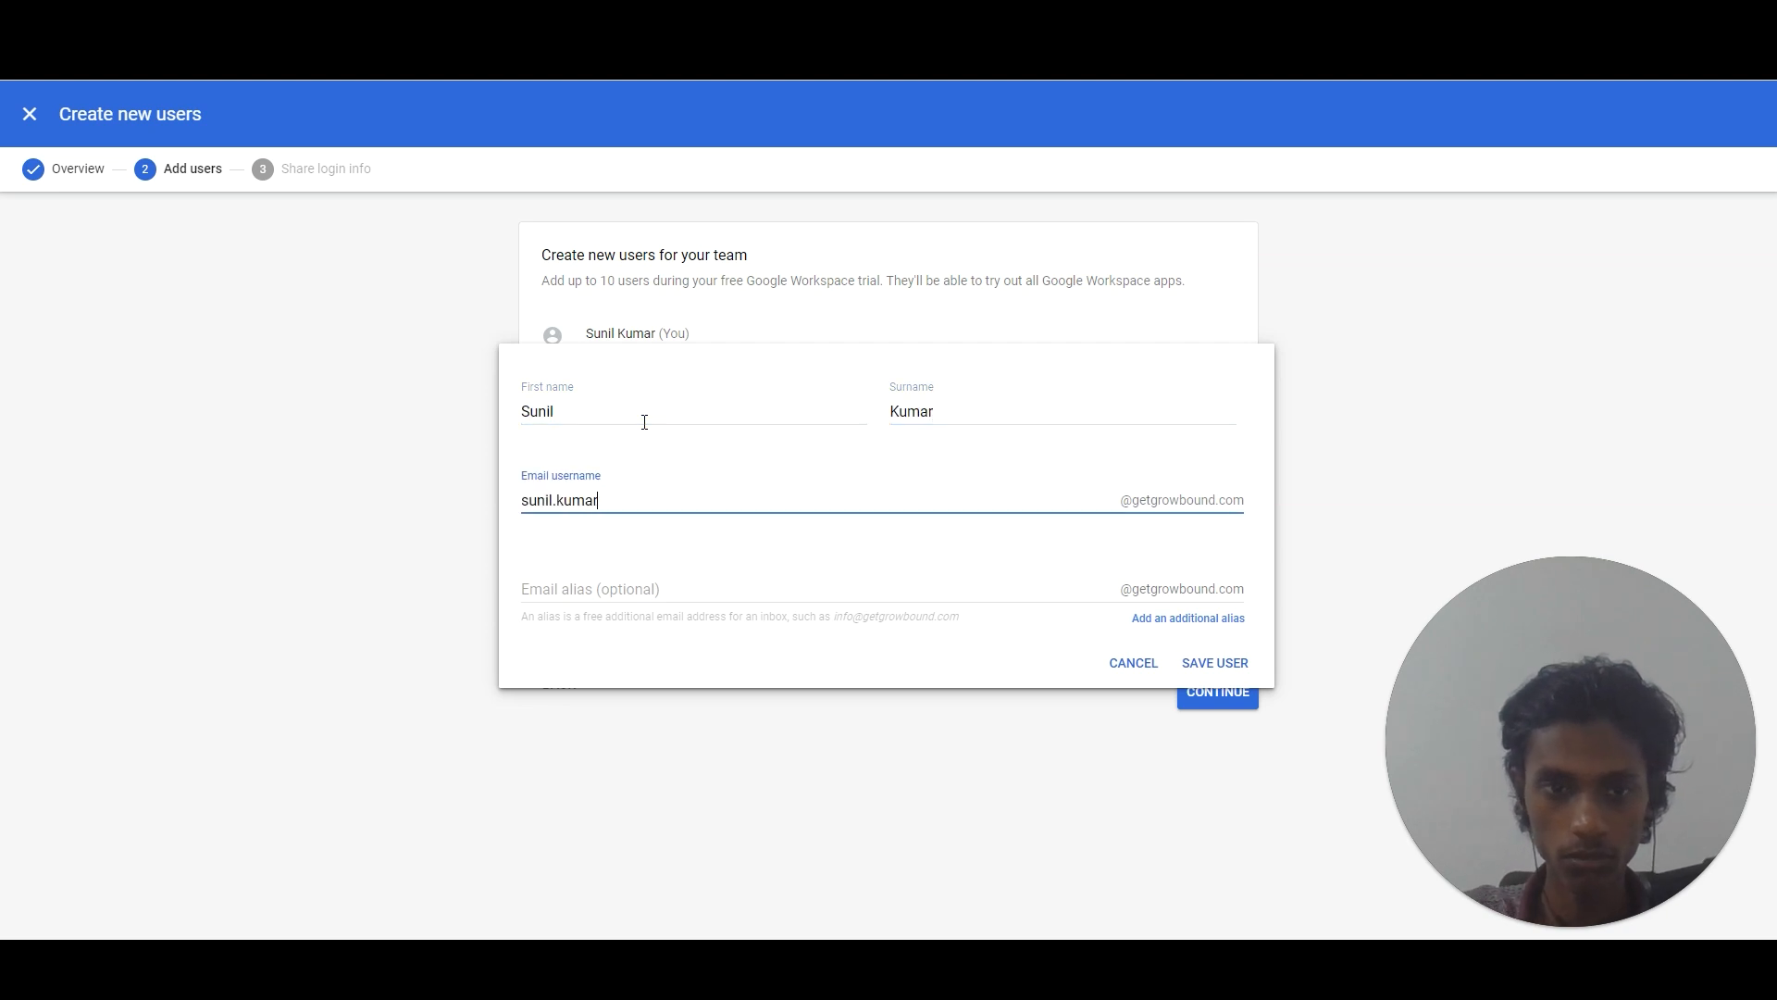
# Remove the dot from the email username and save the new user.
pyautogui.click(552, 500)
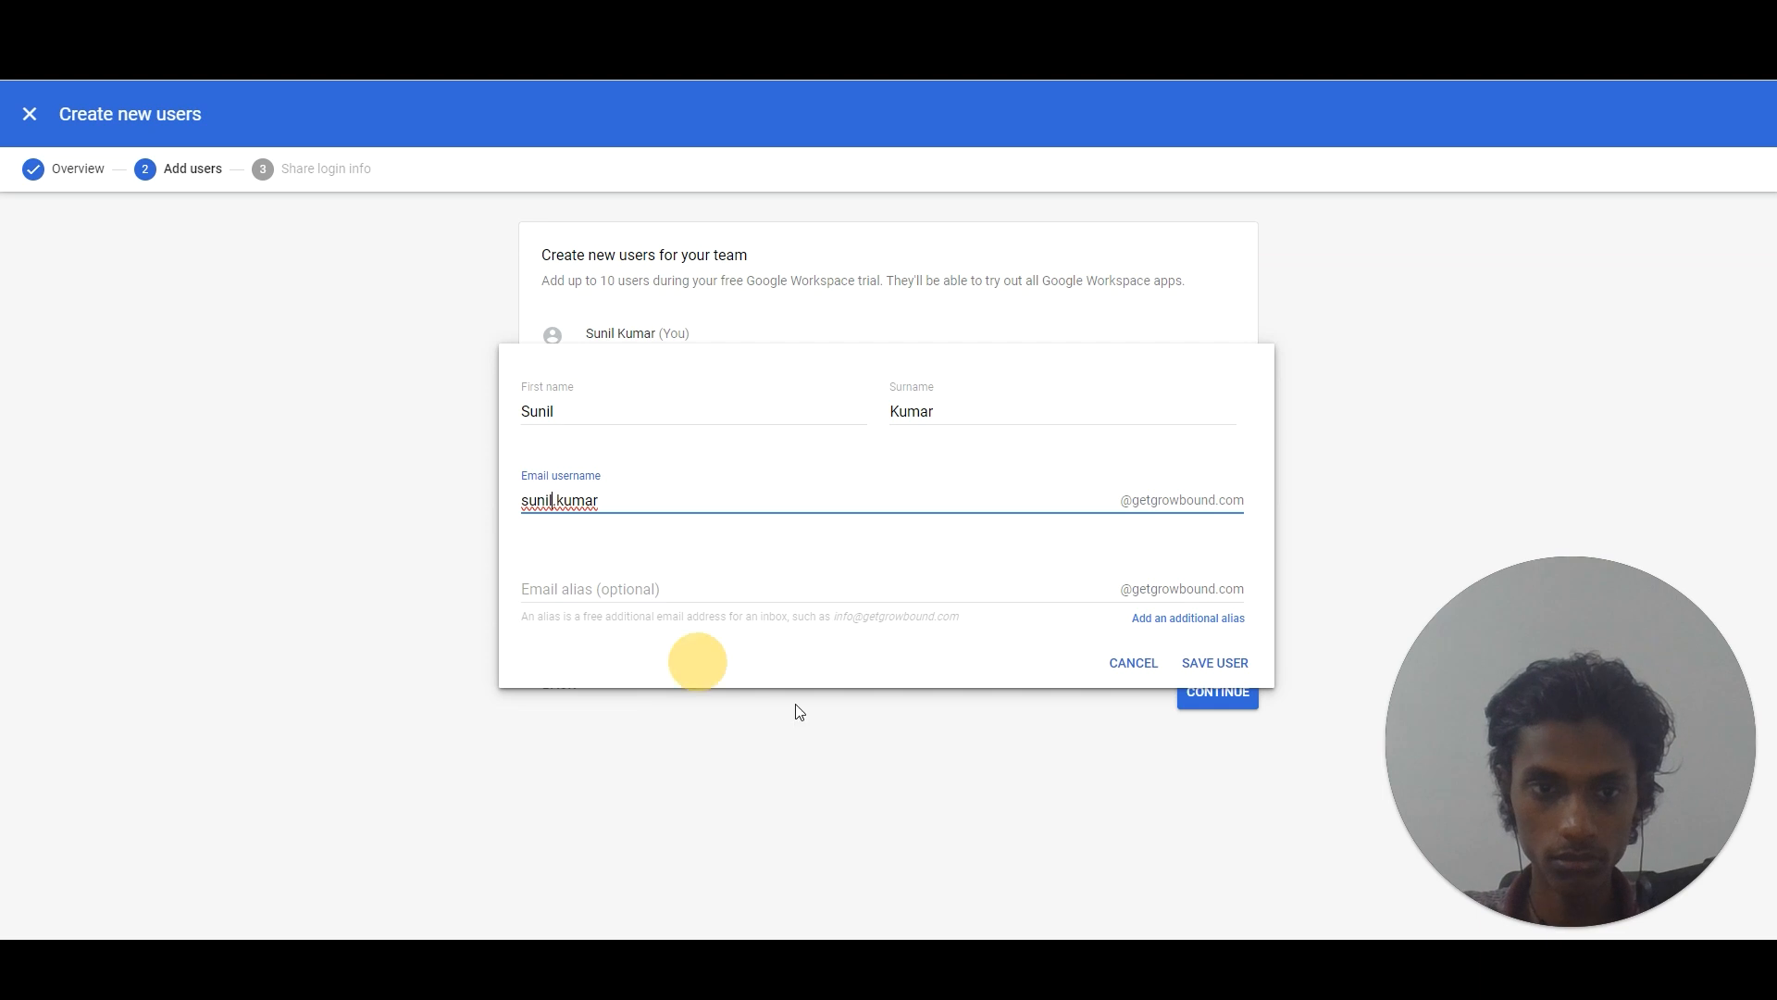
pyautogui.click(743, 586)
pyautogui.click(560, 505)
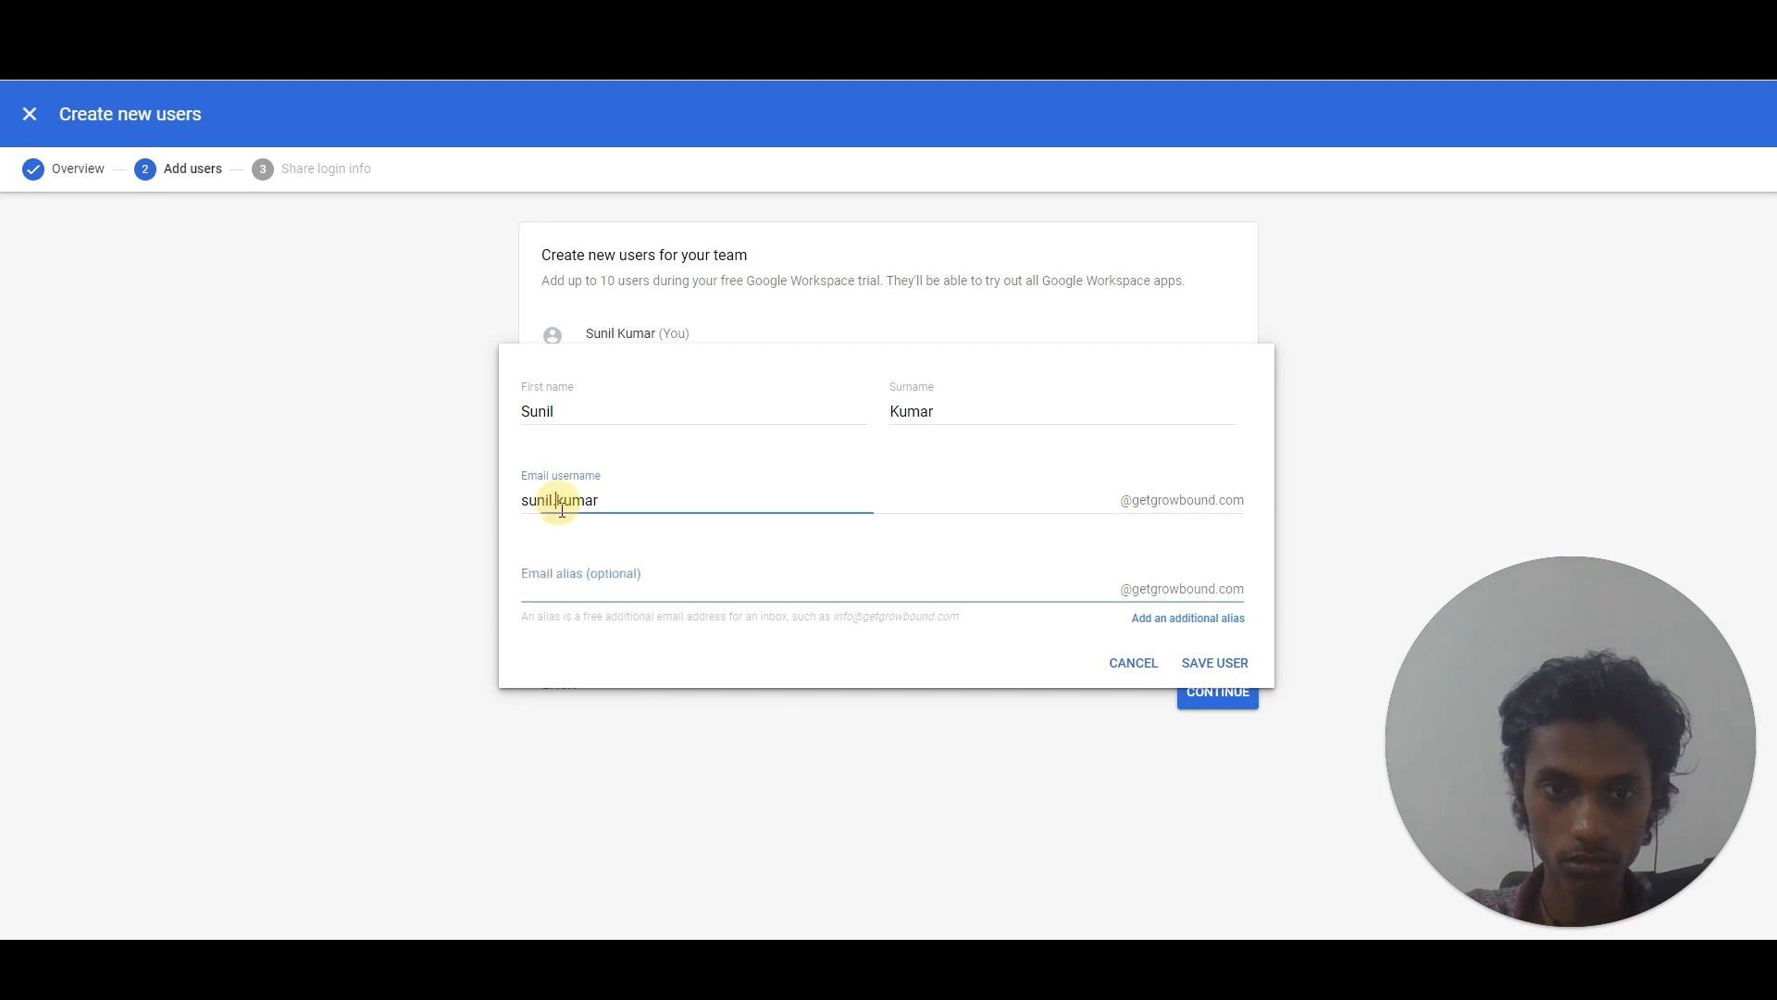
pyautogui.press('BackSpace')
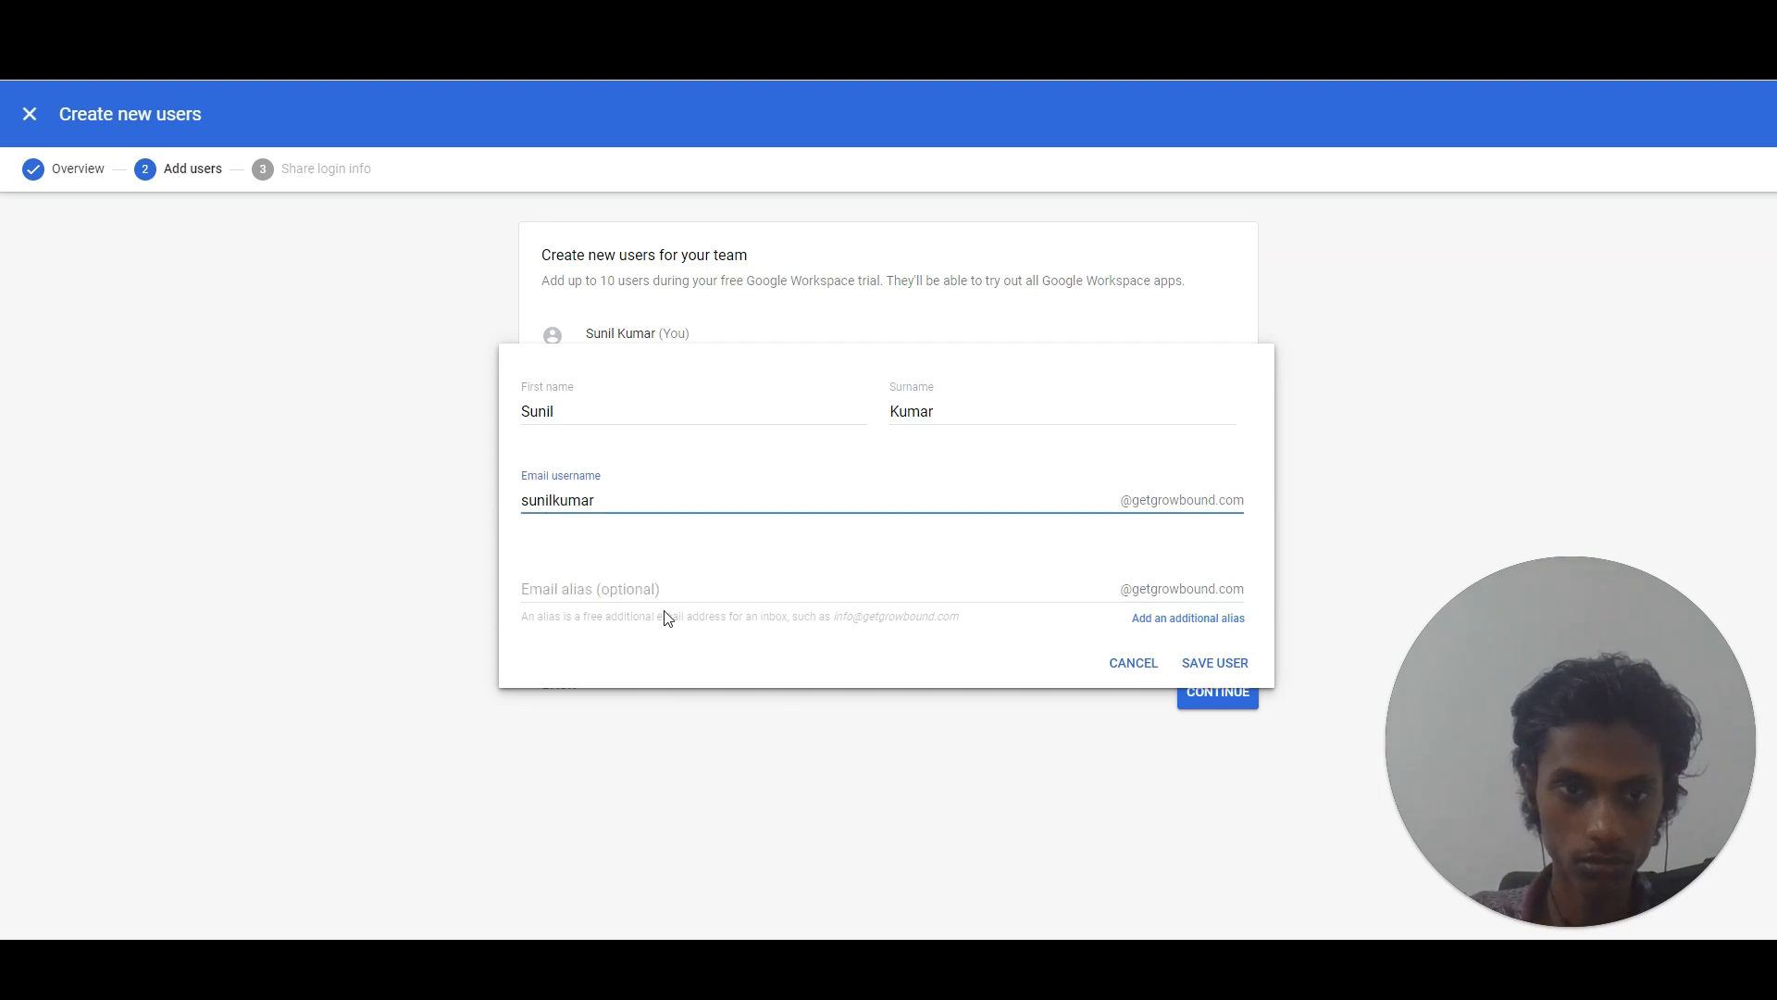
pyautogui.click(629, 588)
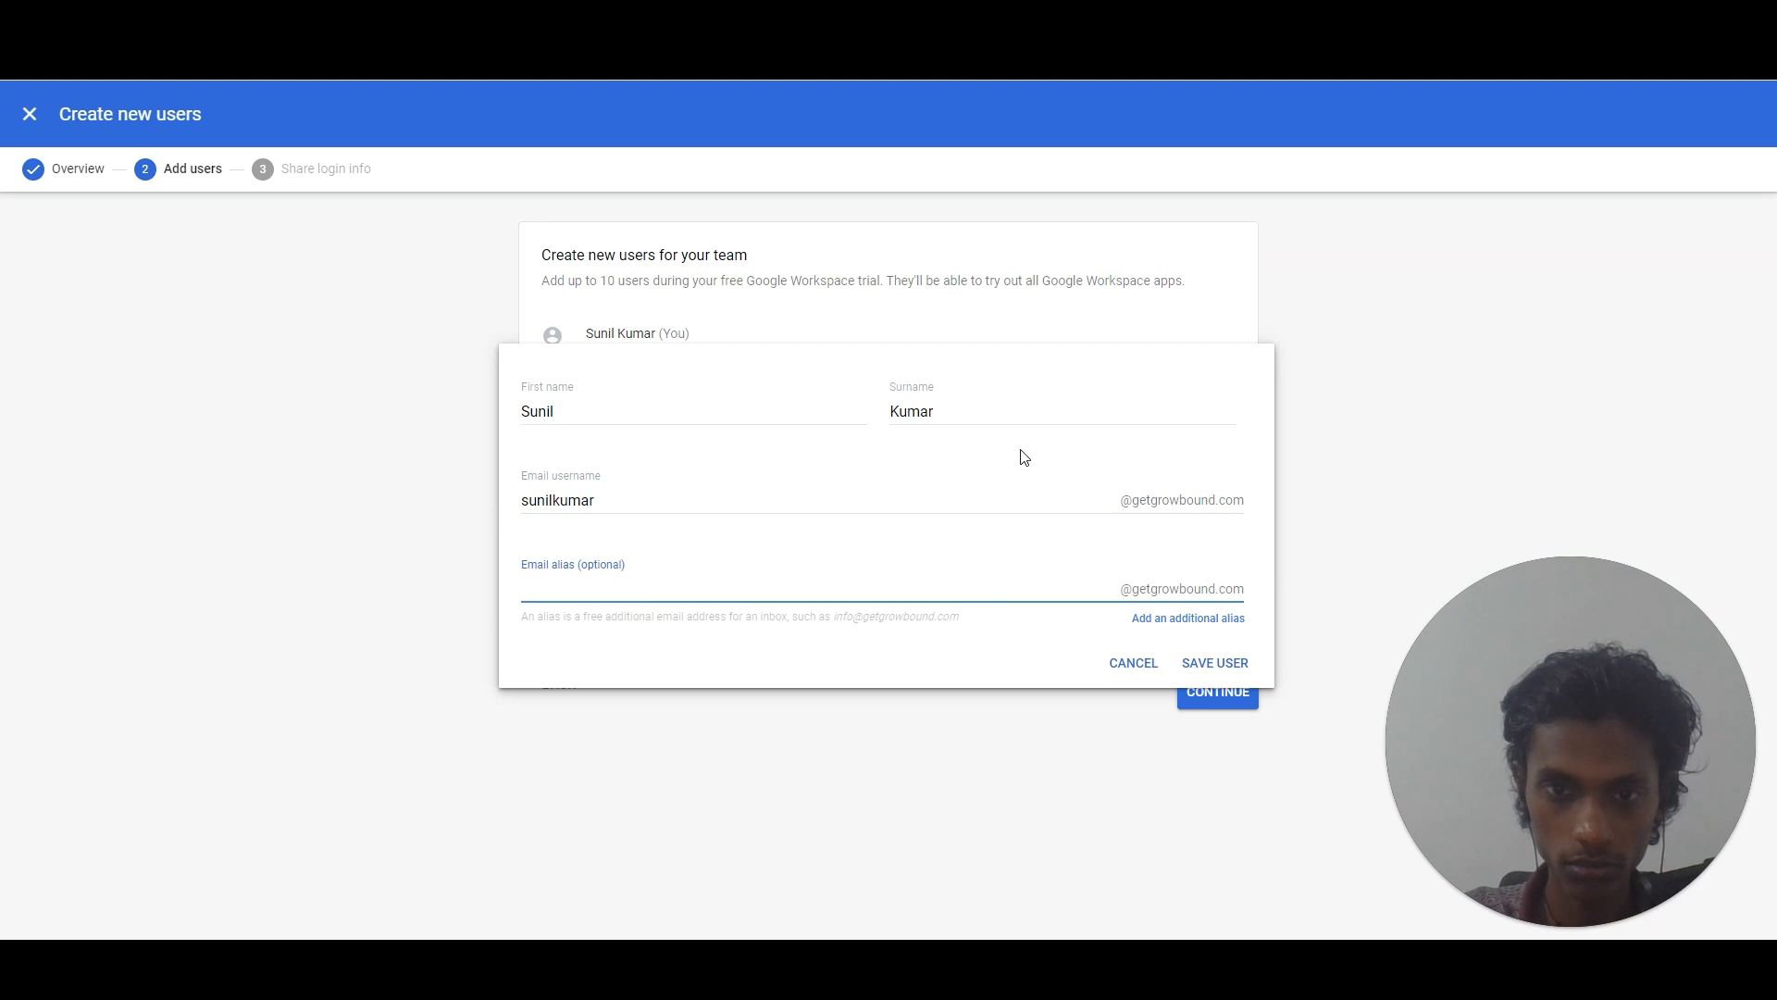
pyautogui.click(879, 501)
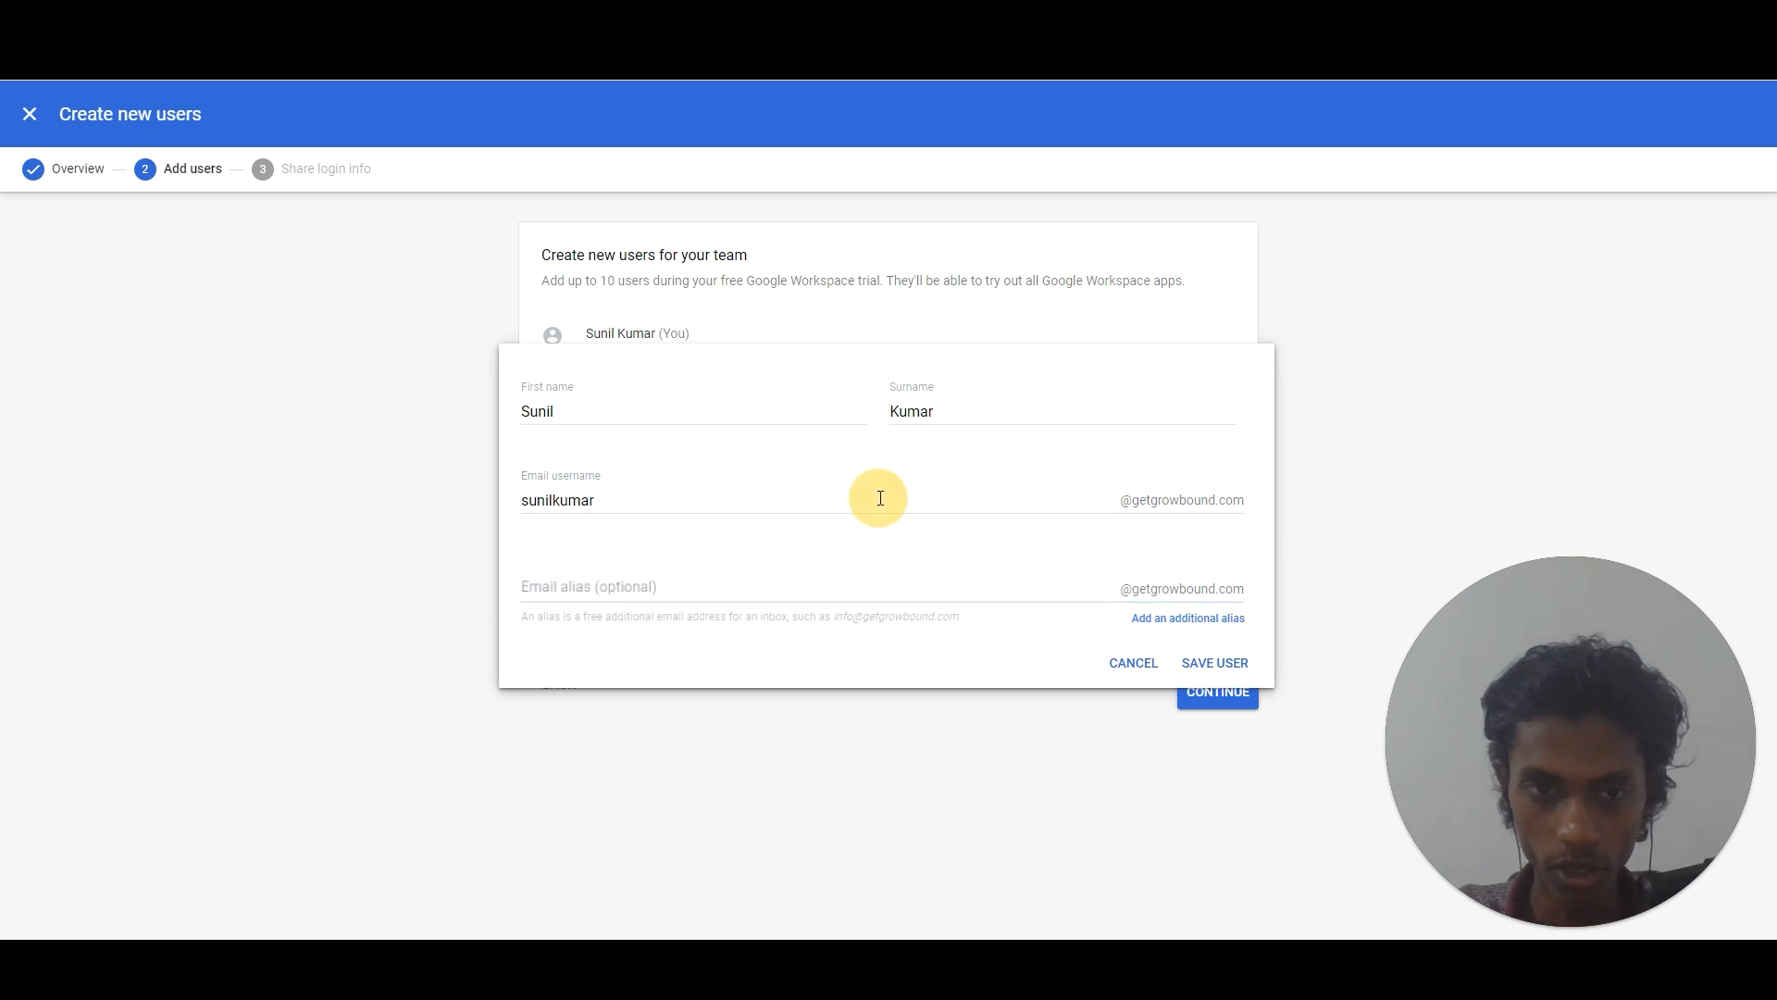
pyautogui.click(1244, 666)
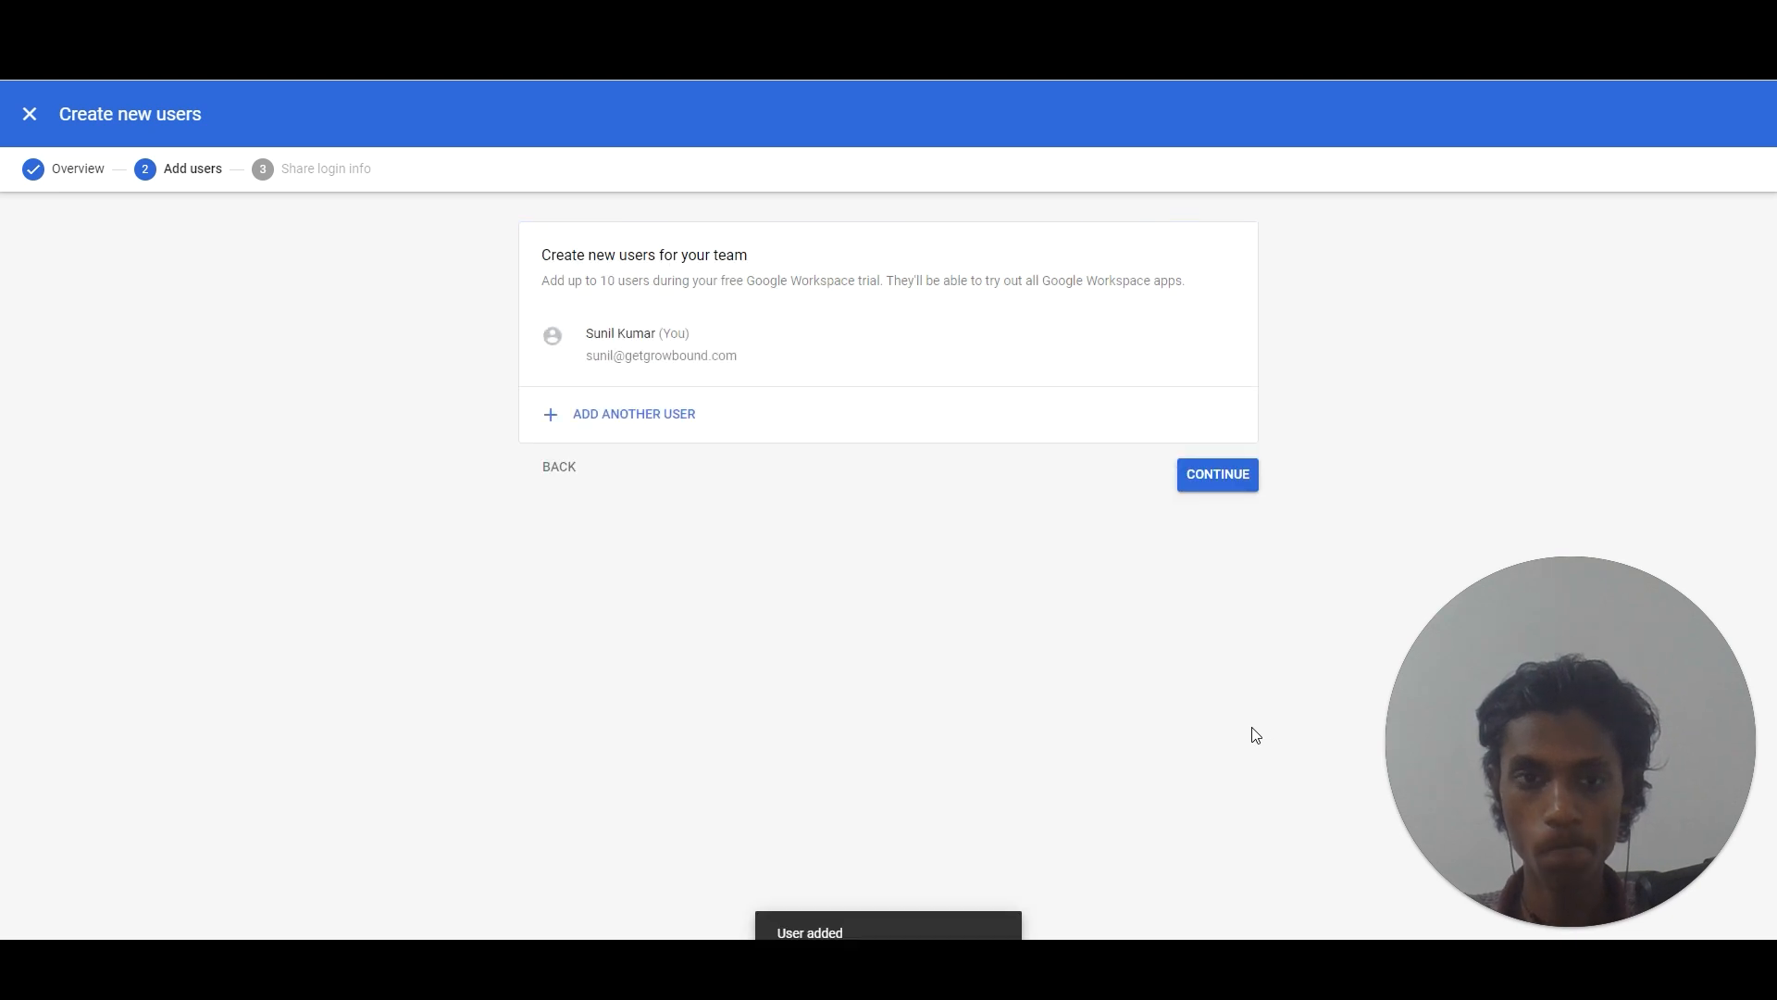
# Add another getgrowbound.com user with first name, surname and email username, then finish the wizard.
pyautogui.click(677, 428)
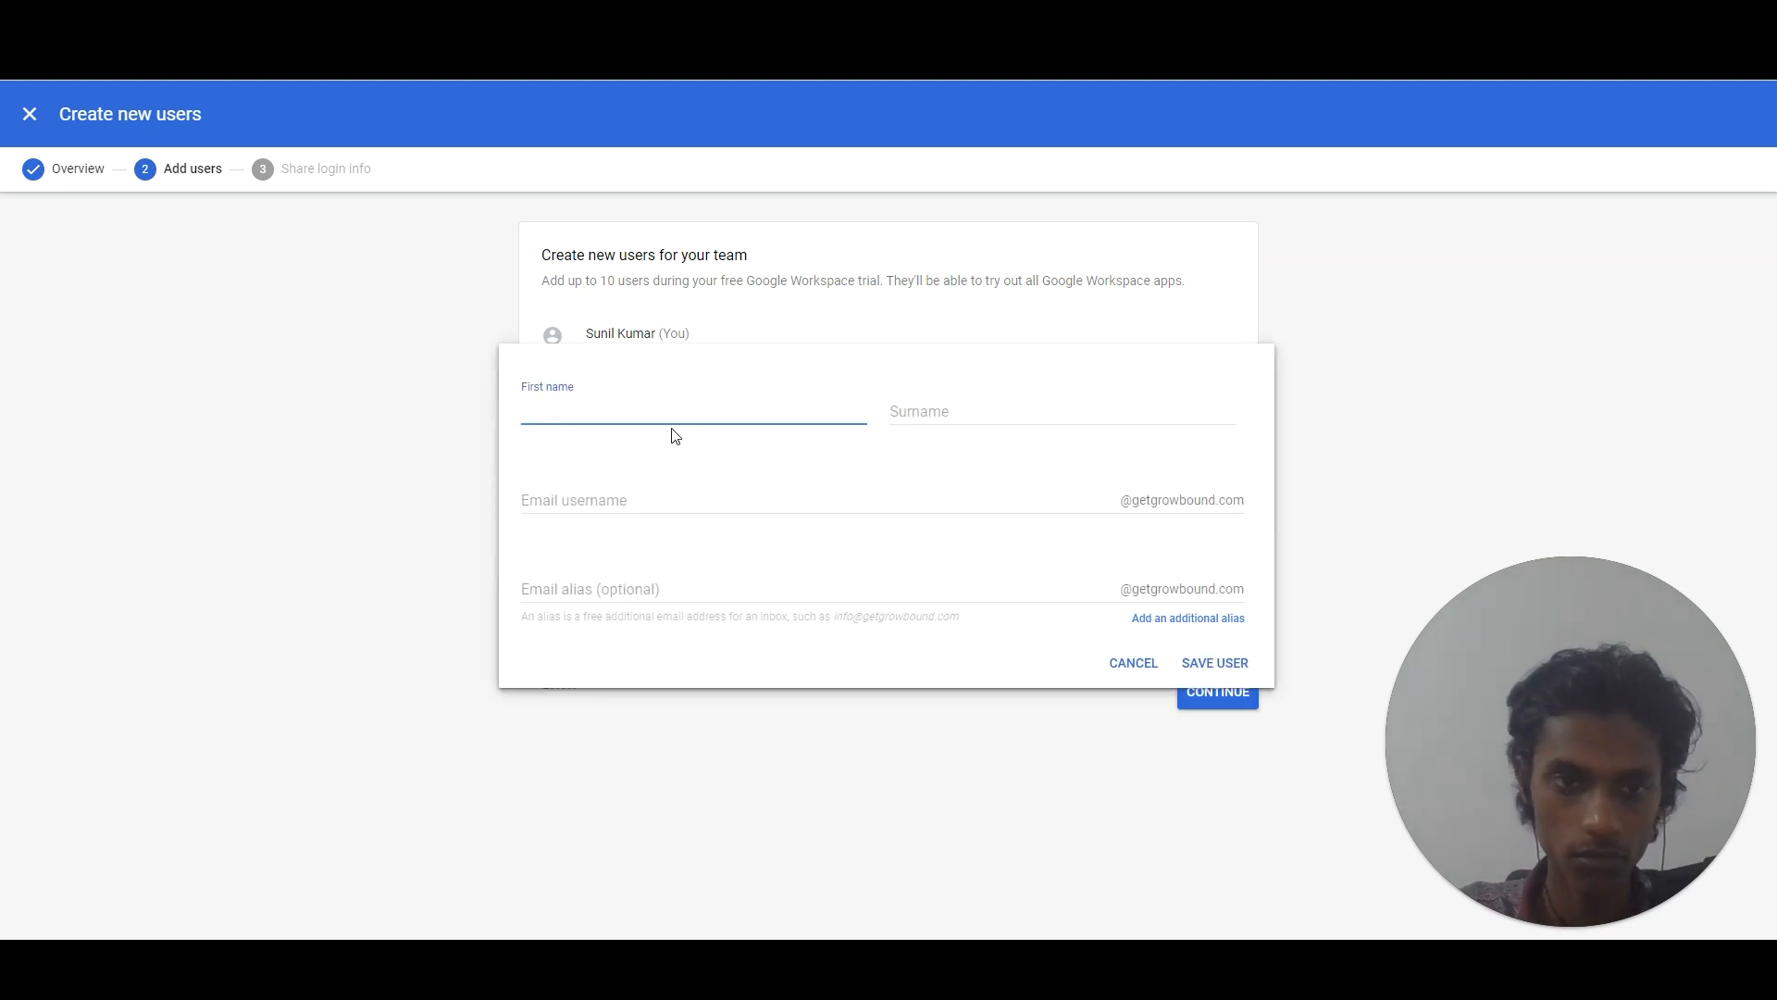
pyautogui.press('Tab')
pyautogui.press('Tab')
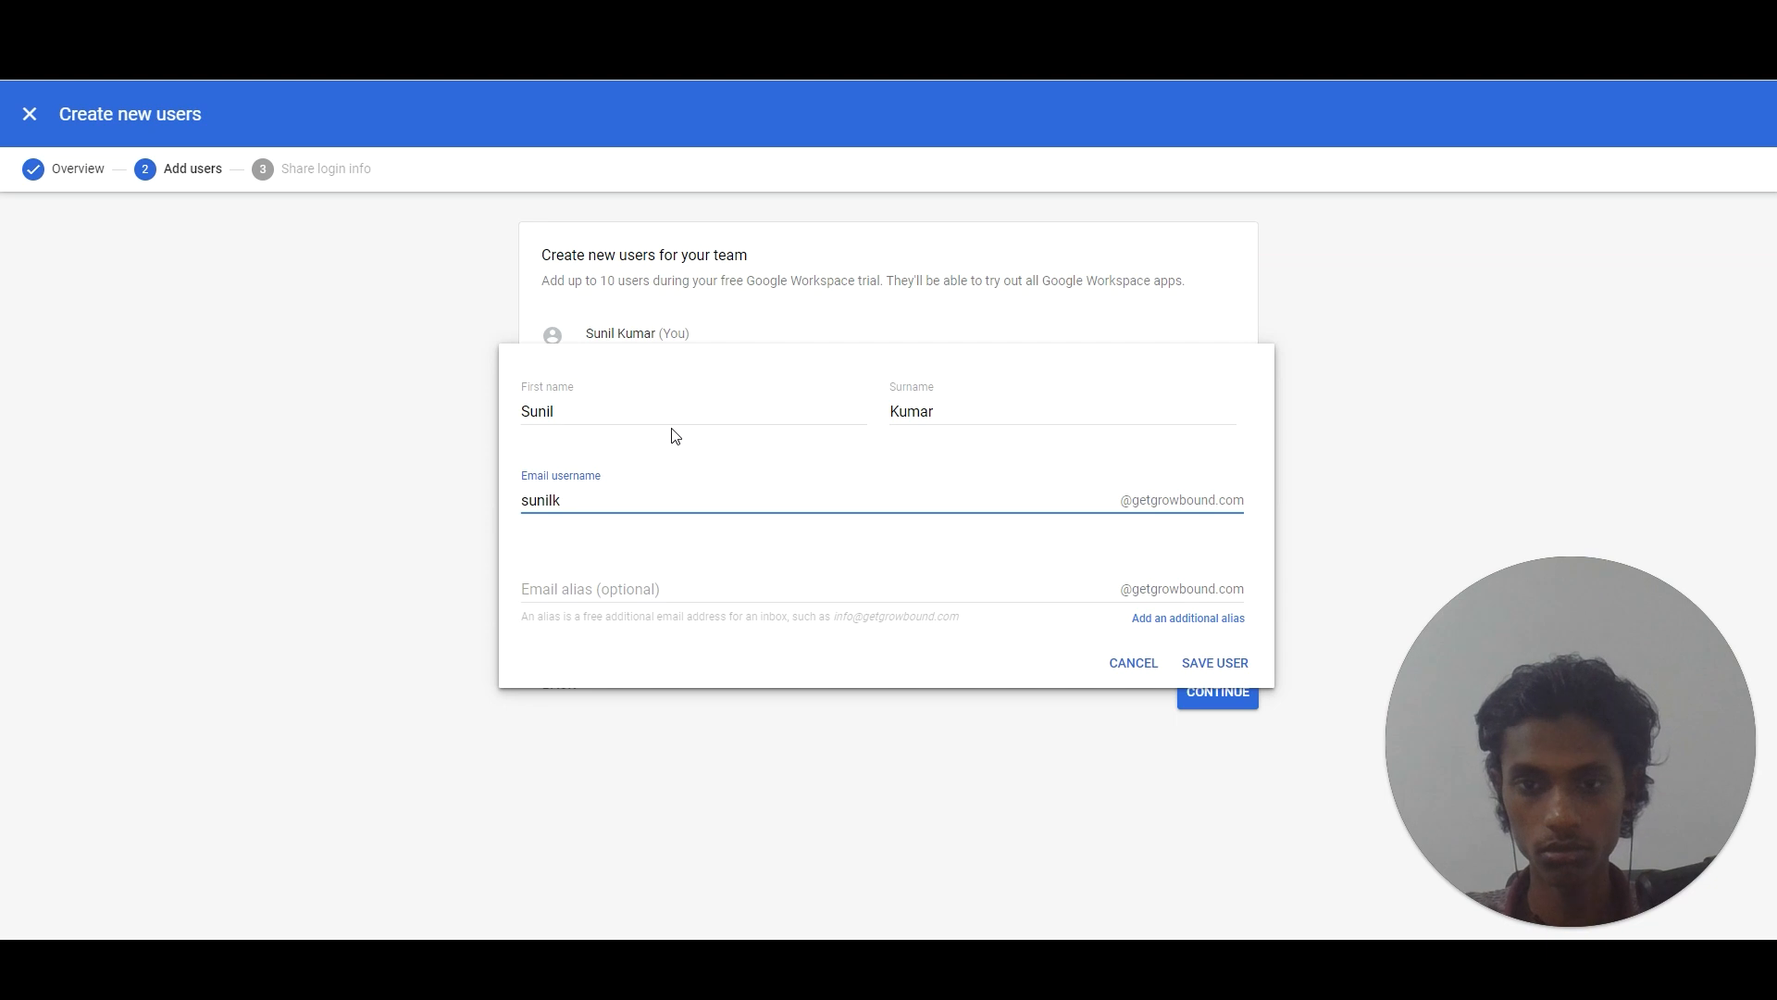
pyautogui.write('u')
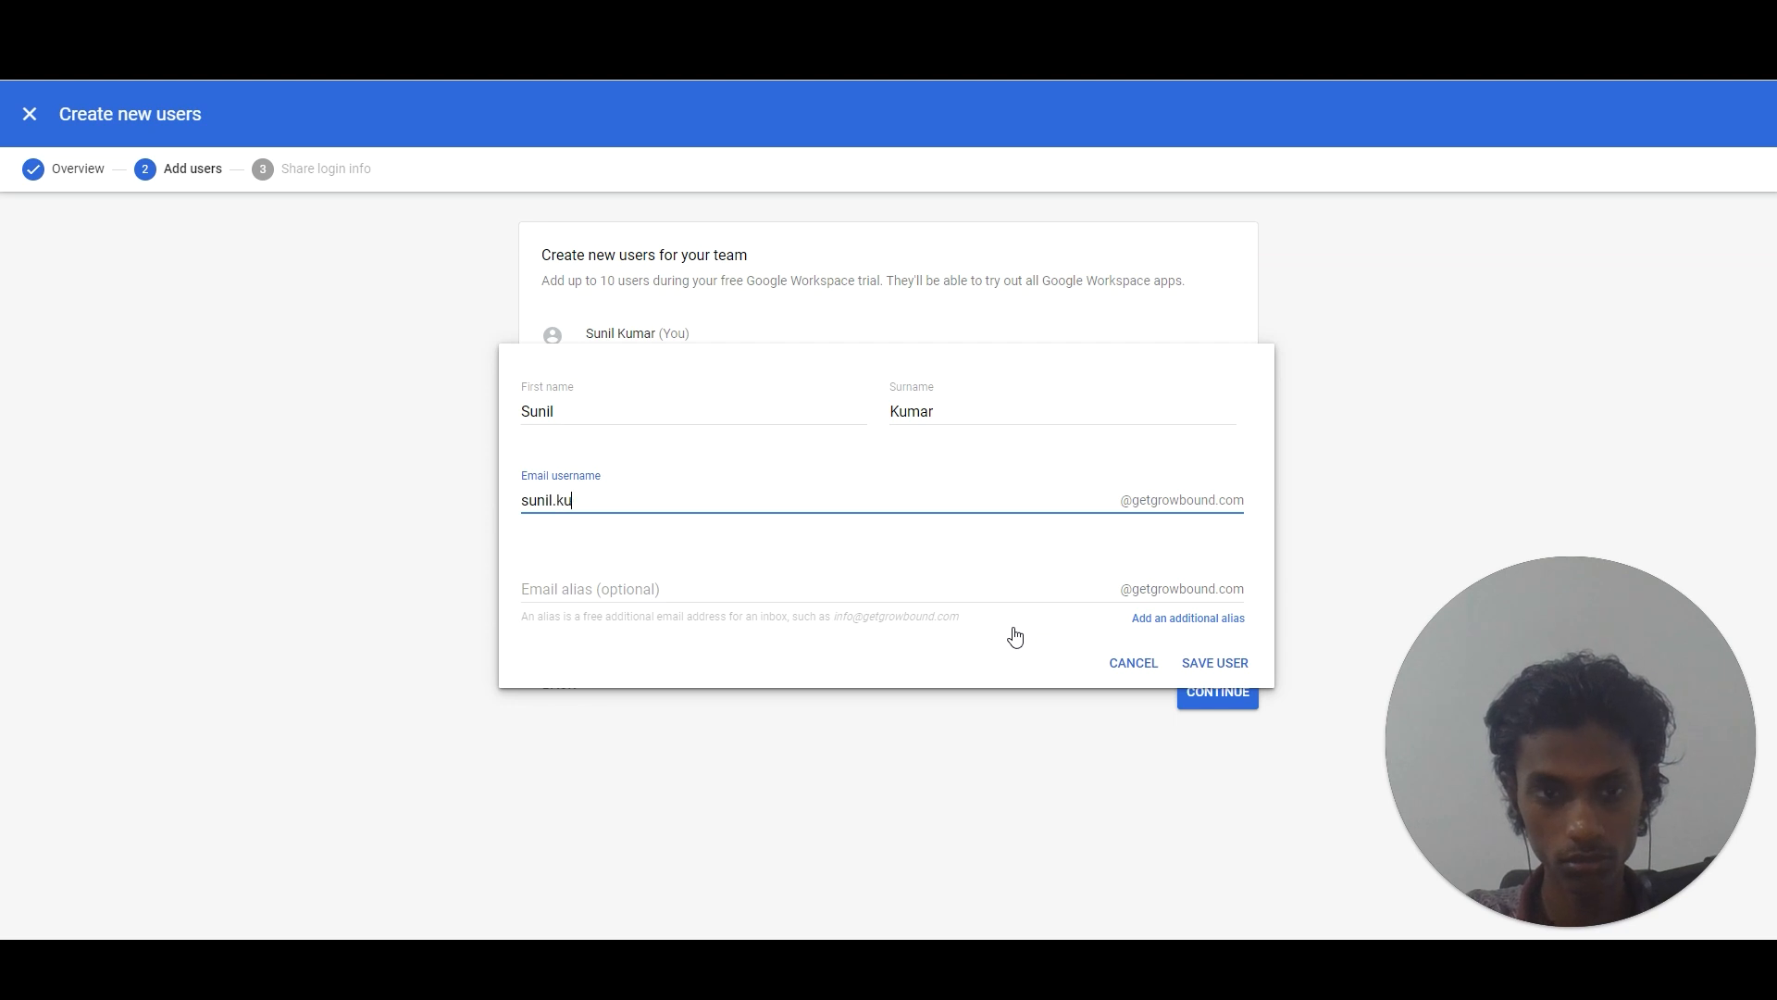
pyautogui.write('mar')
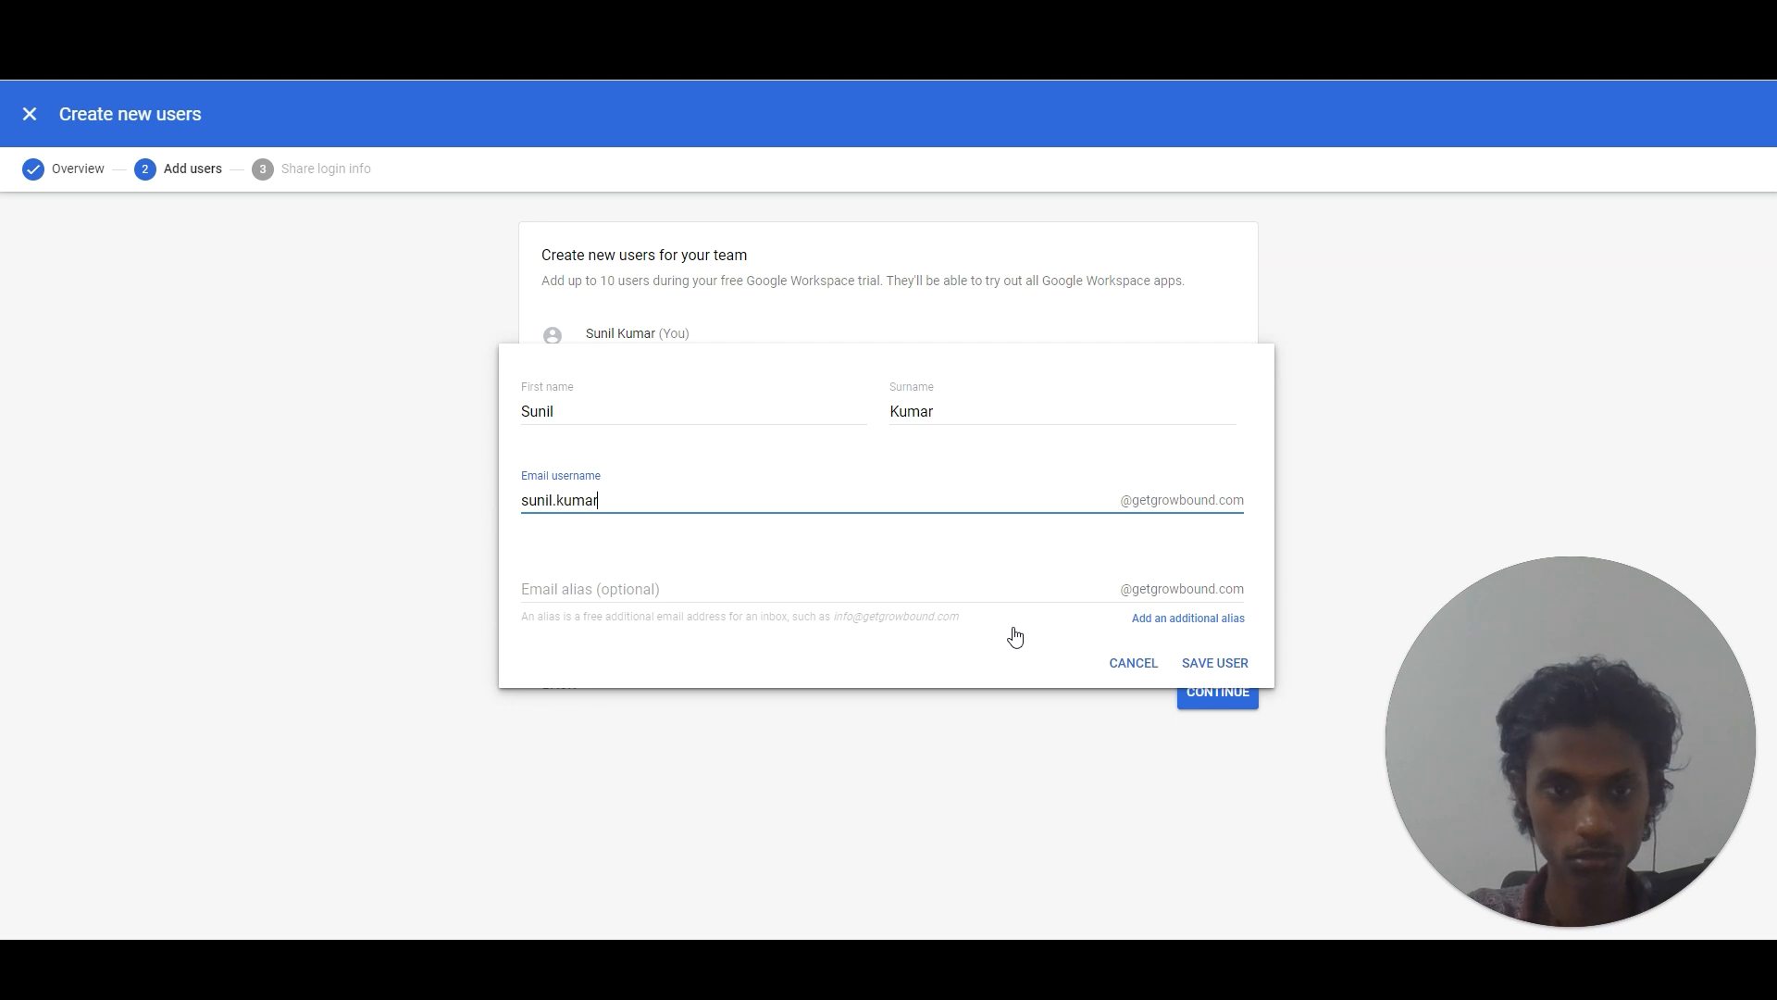
pyautogui.click(1226, 660)
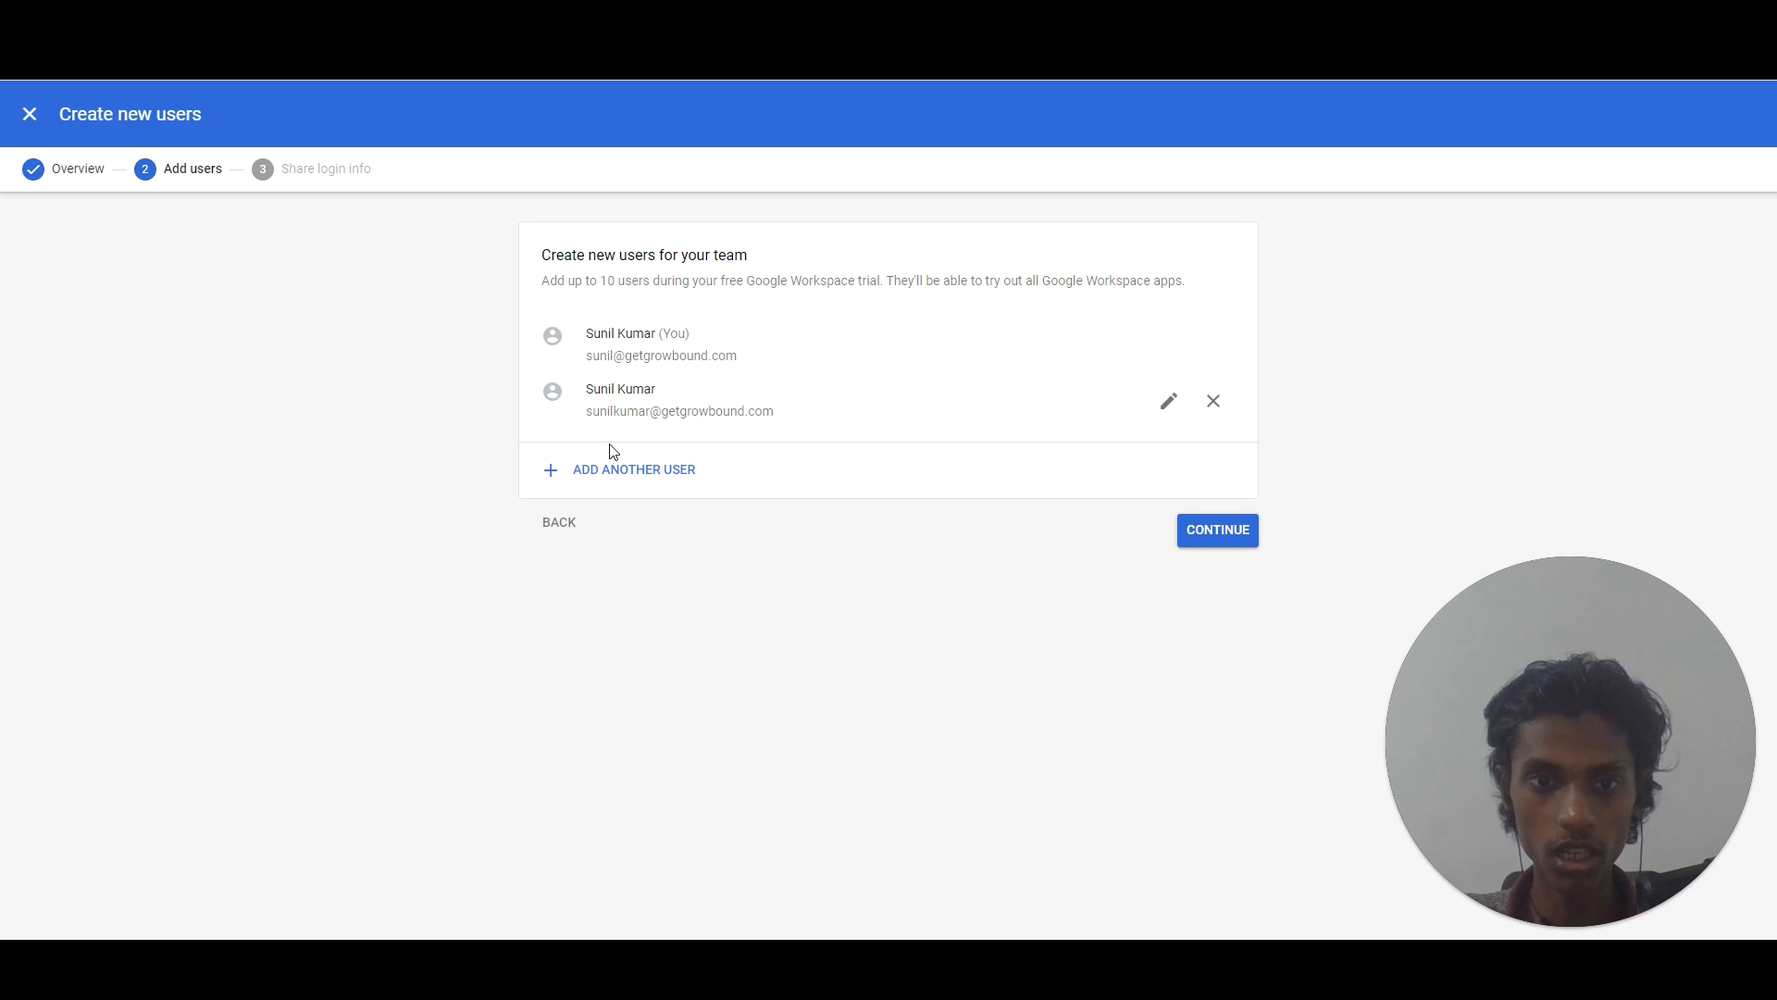
pyautogui.click(1213, 537)
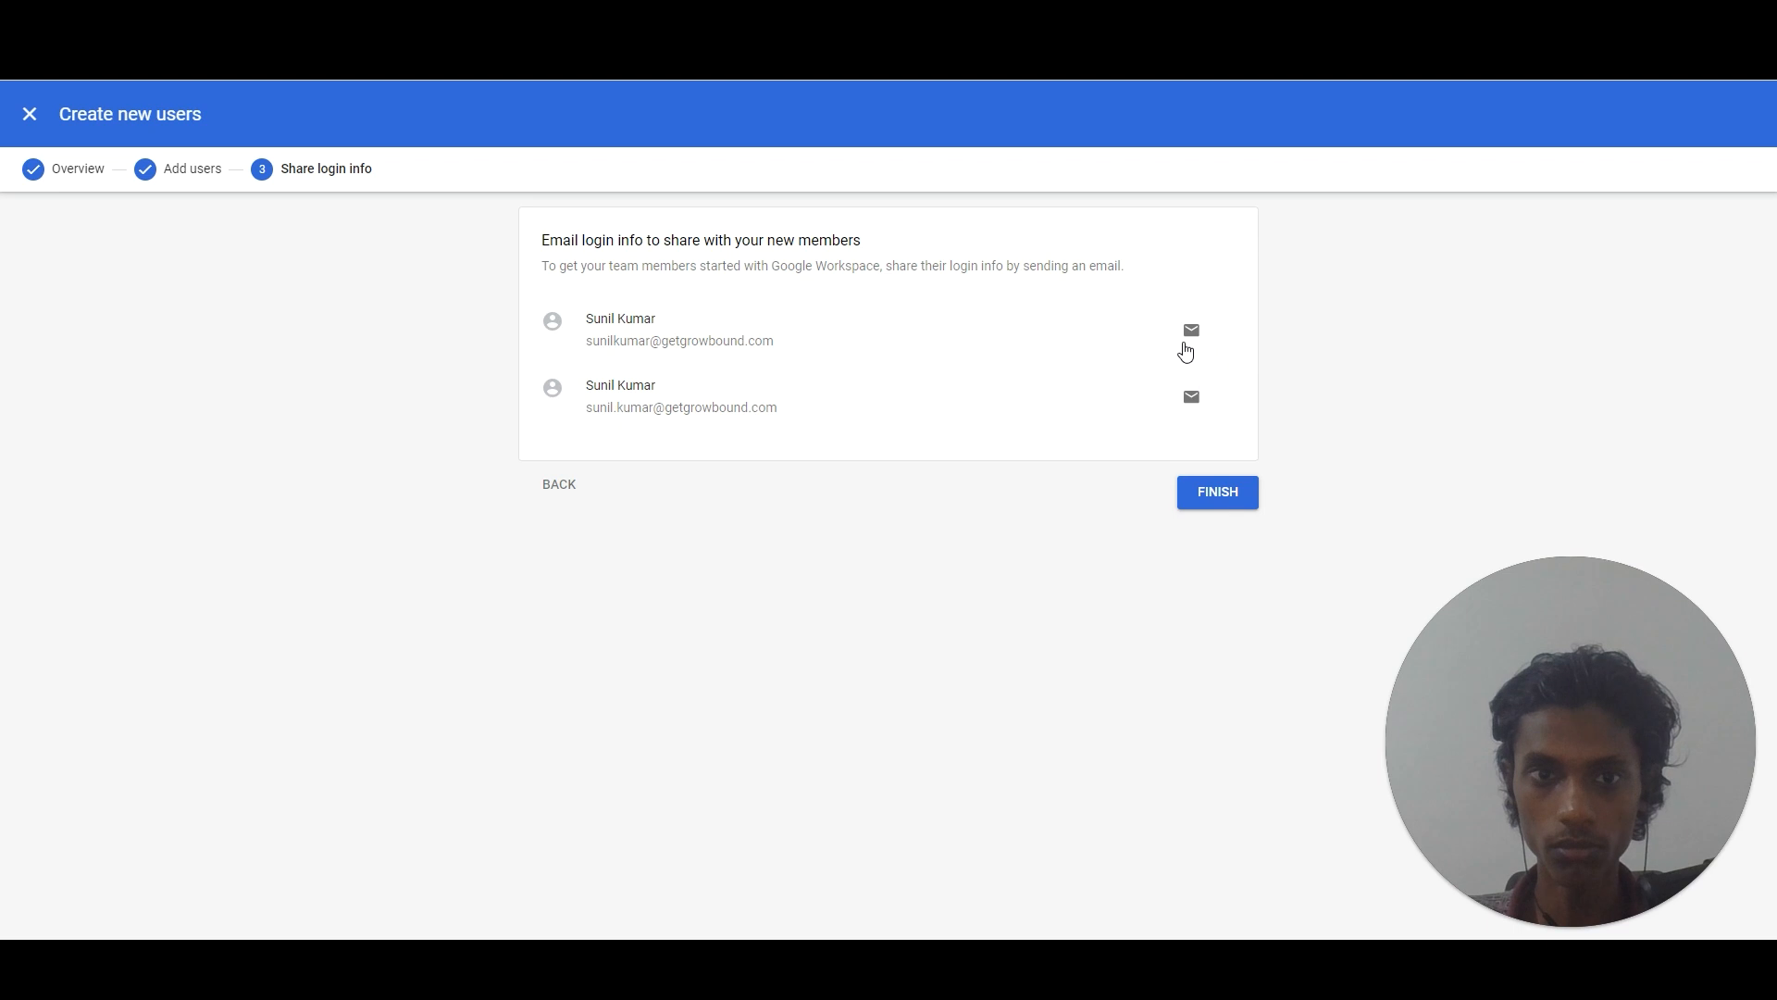
pyautogui.click(1209, 515)
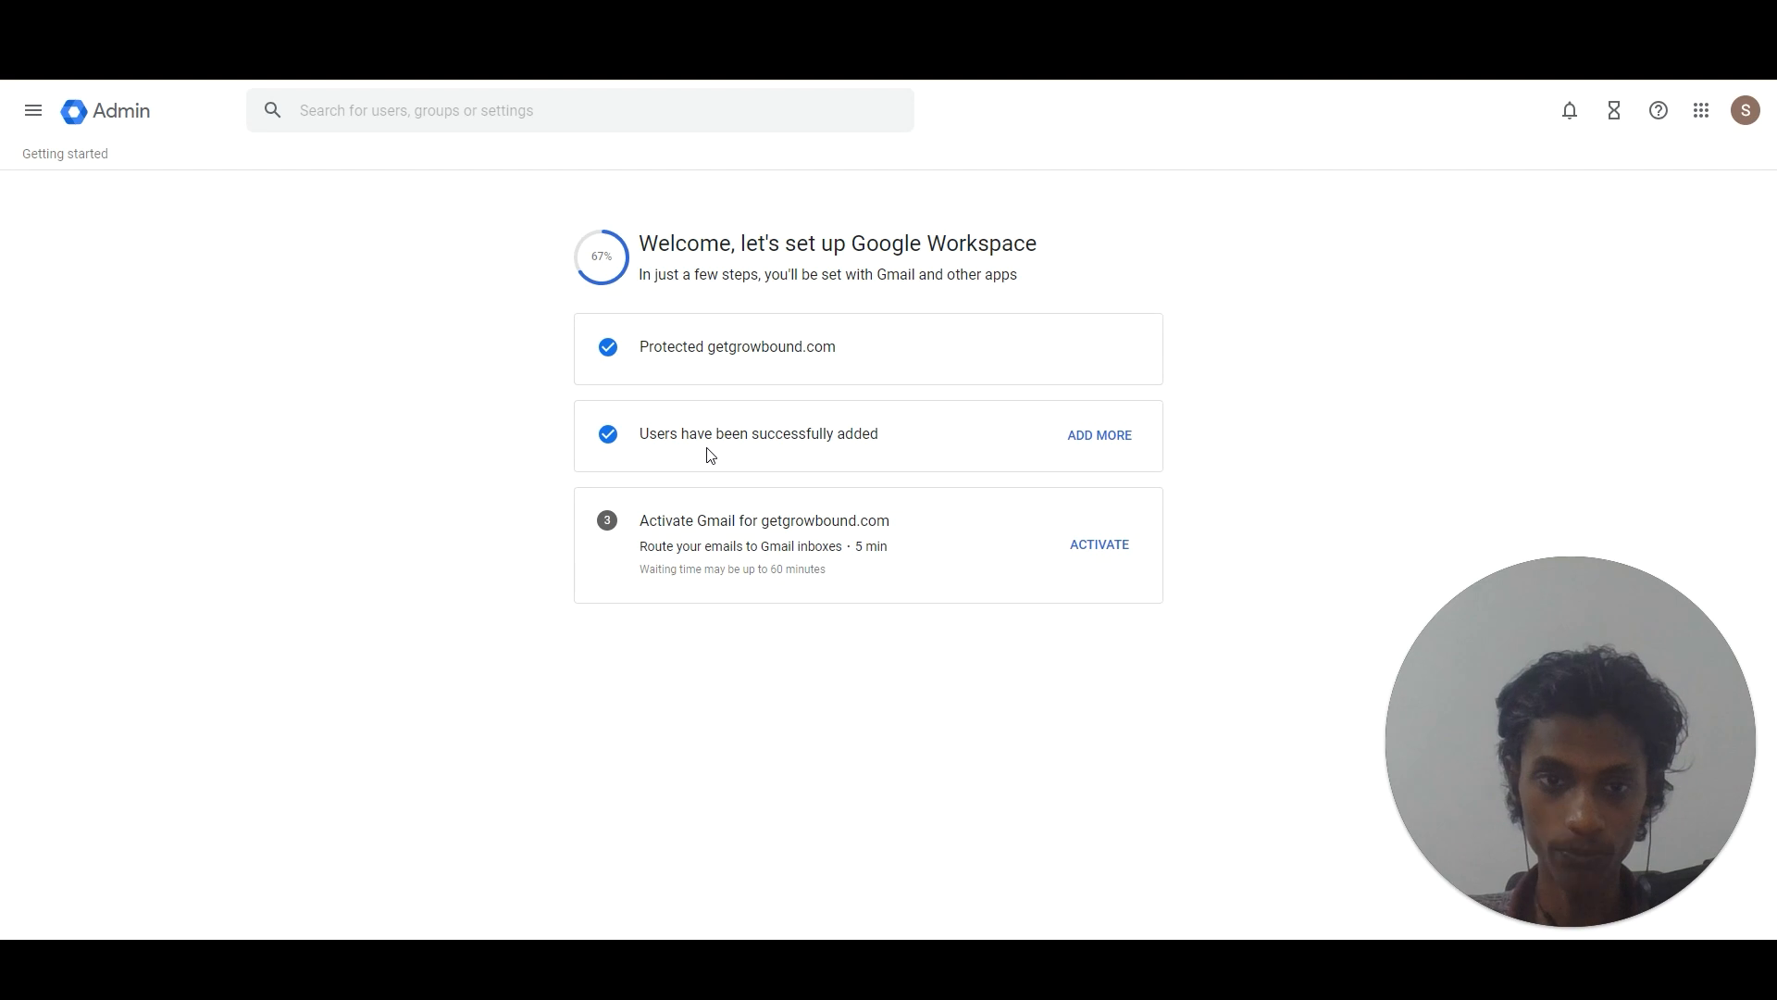
# Activate Gmail for getgrowbound.com by signing in to Cloudflare to add the MX and TXT records.
pyautogui.click(1099, 542)
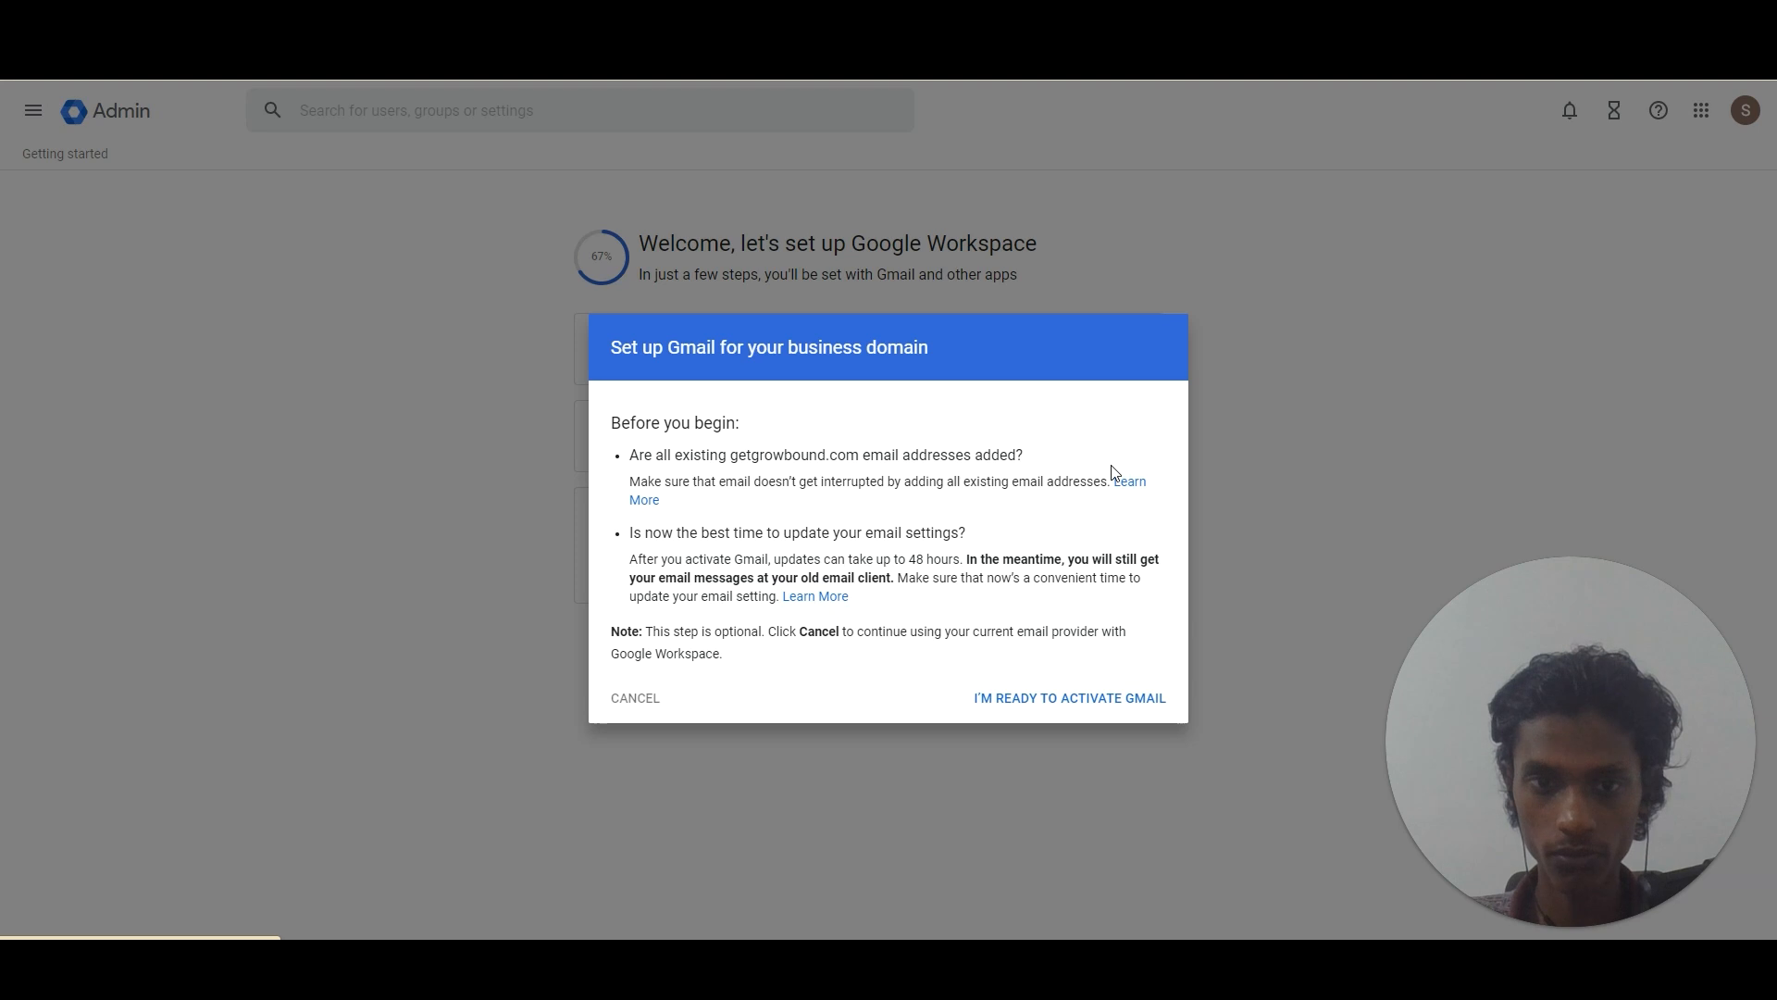
pyautogui.click(1073, 709)
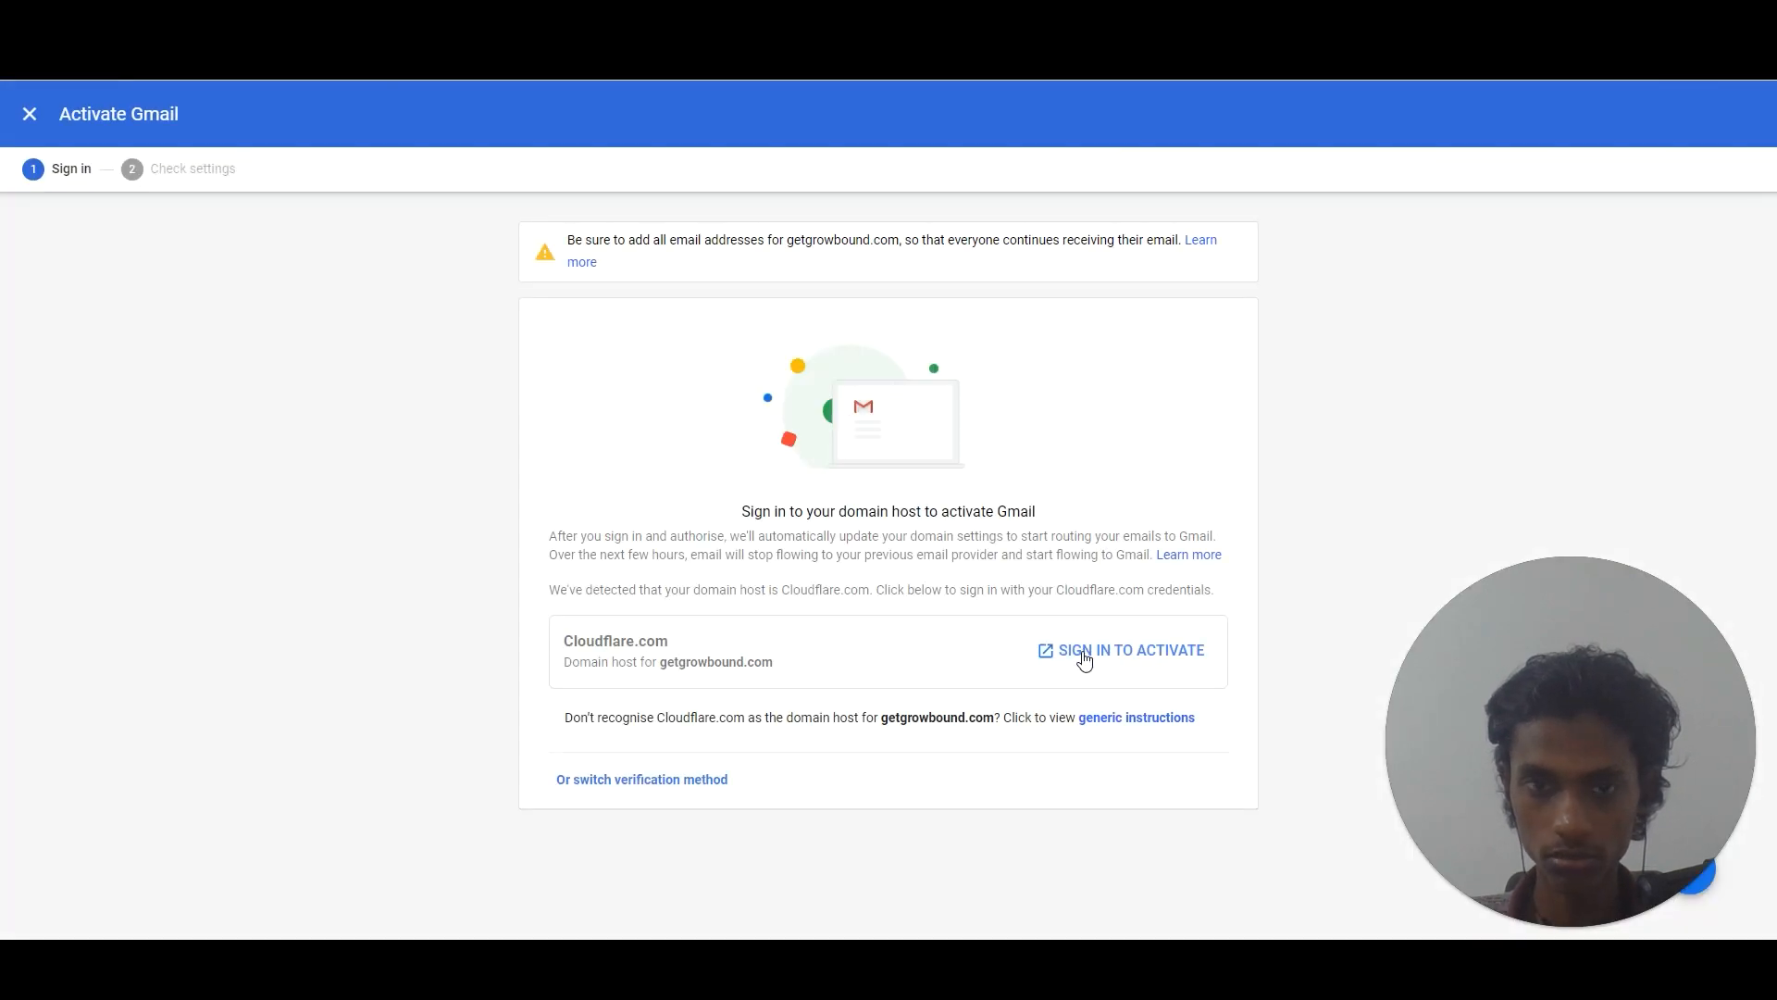
pyautogui.click(1085, 652)
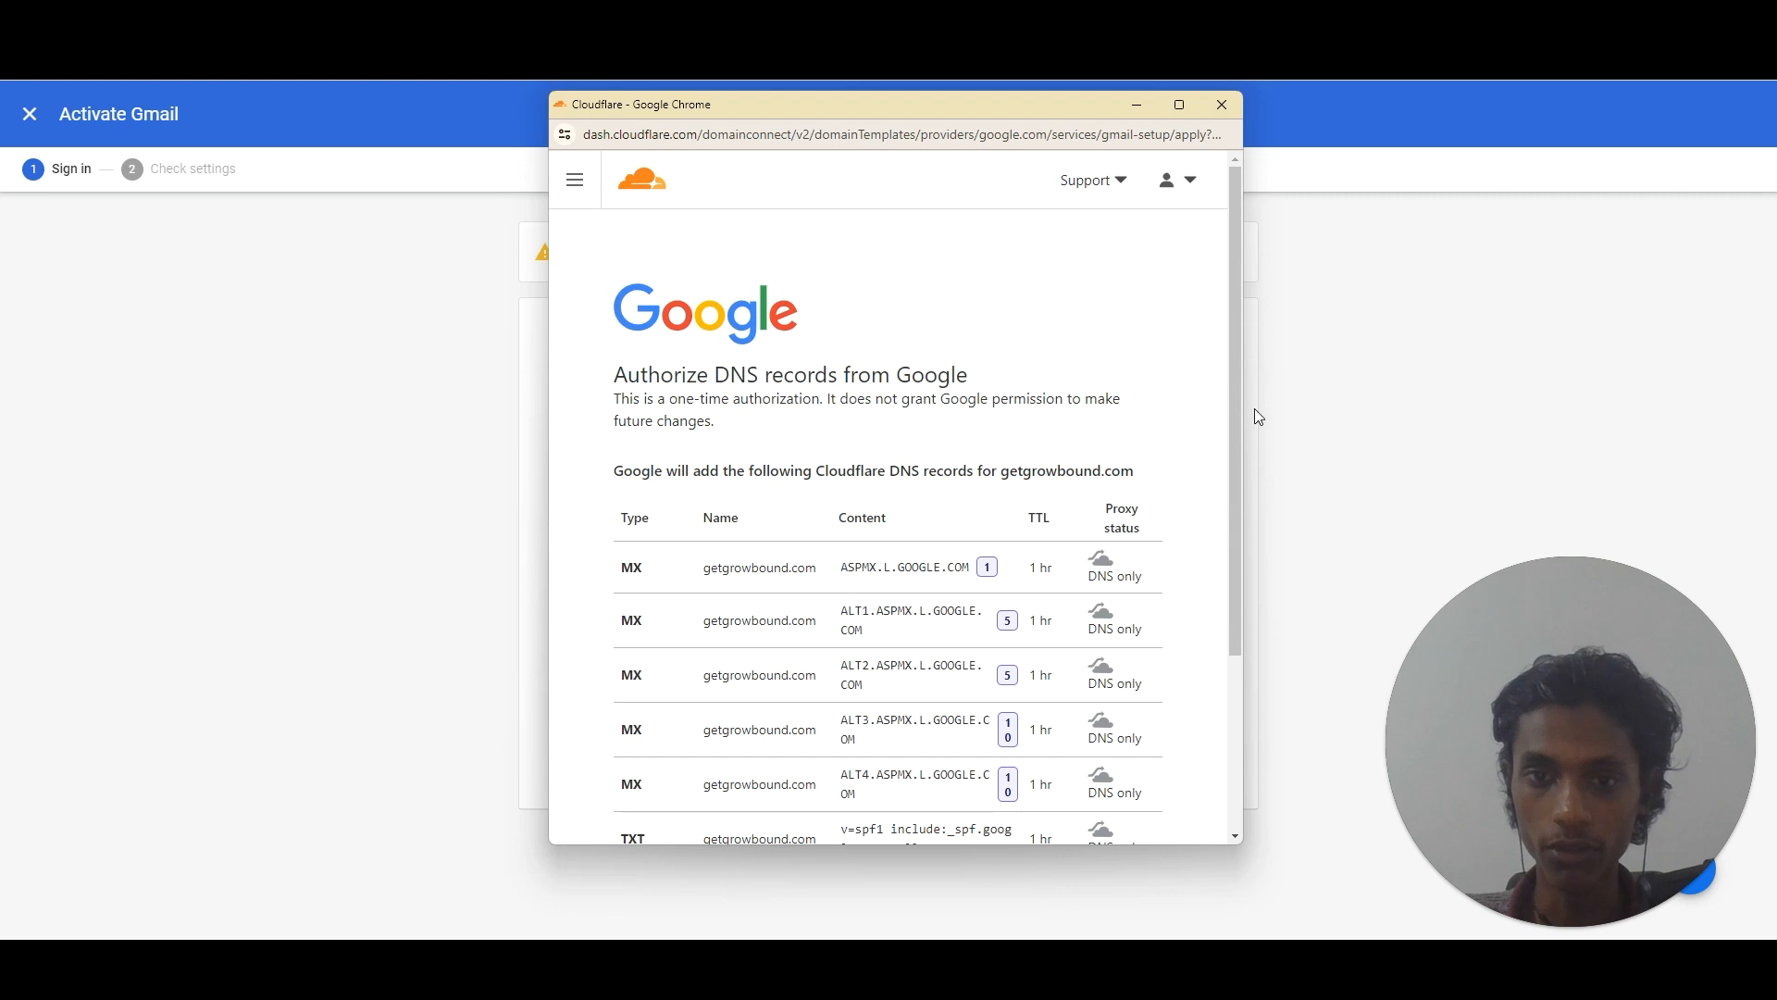
pyautogui.moveTo(1241, 421); pyautogui.dragTo(1245, 662)
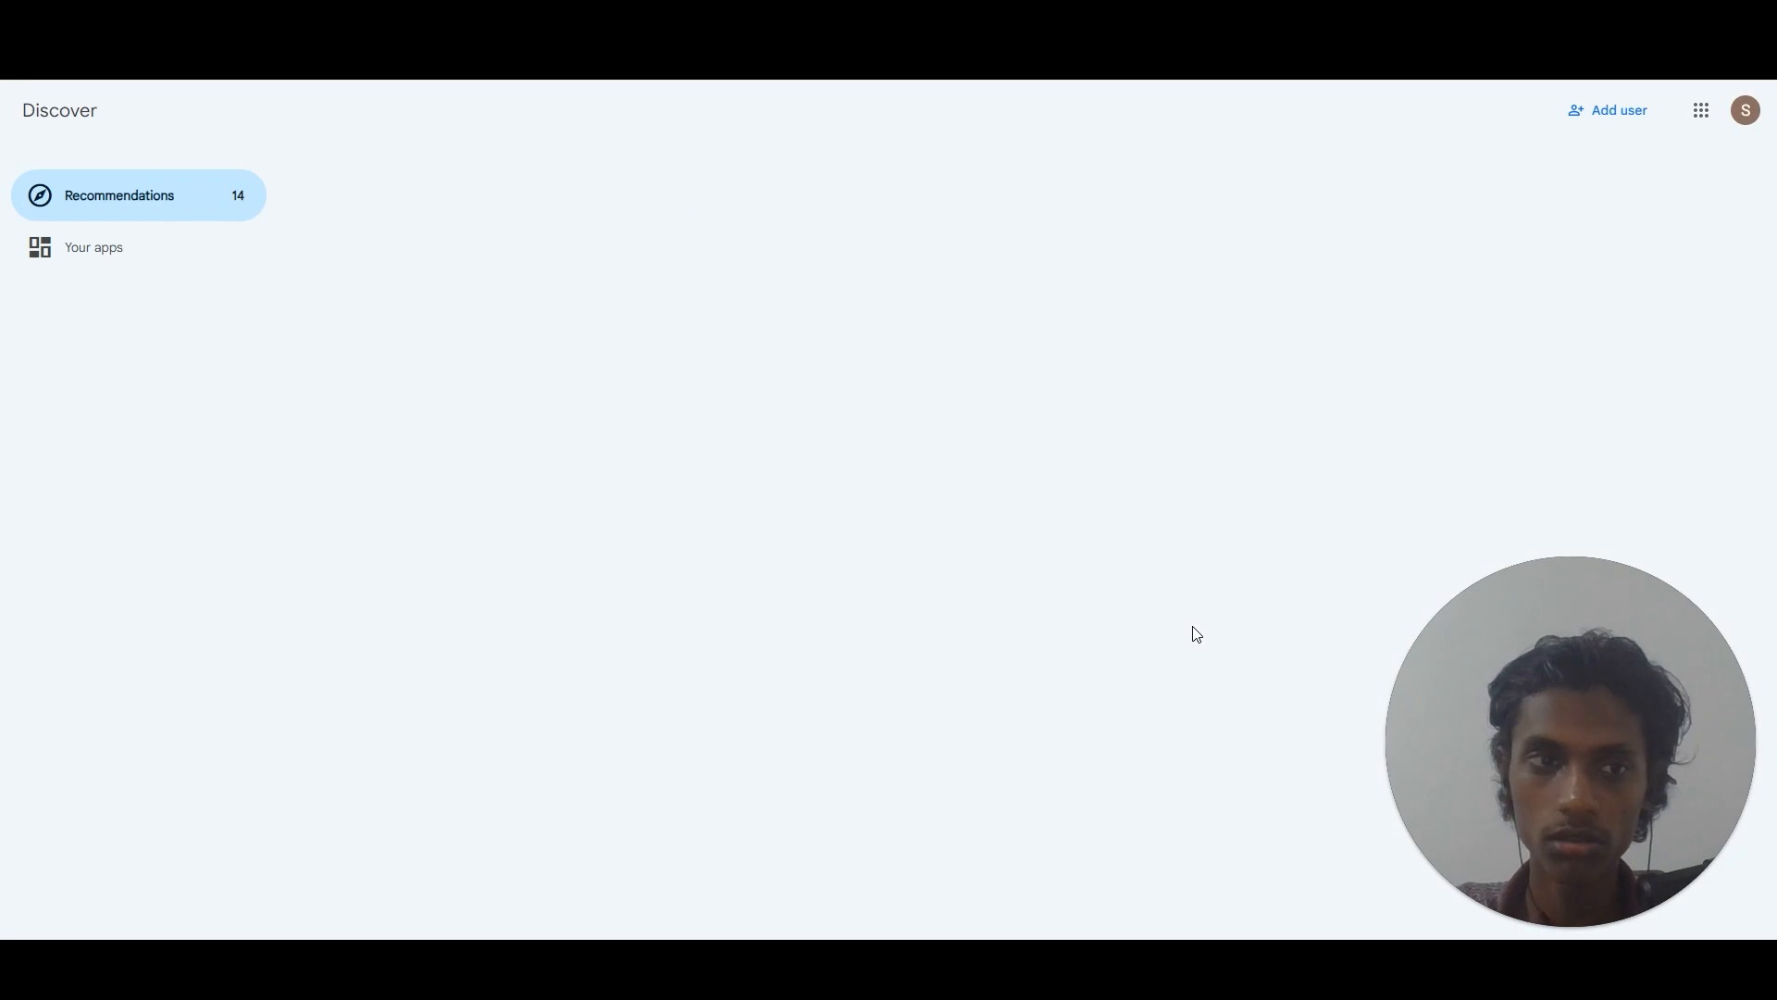
# Scroll the Recommendations checklist and expand, then collapse, the Set up your Workspace section.
pyautogui.moveTo(1769, 417); pyautogui.dragTo(1770, 639)
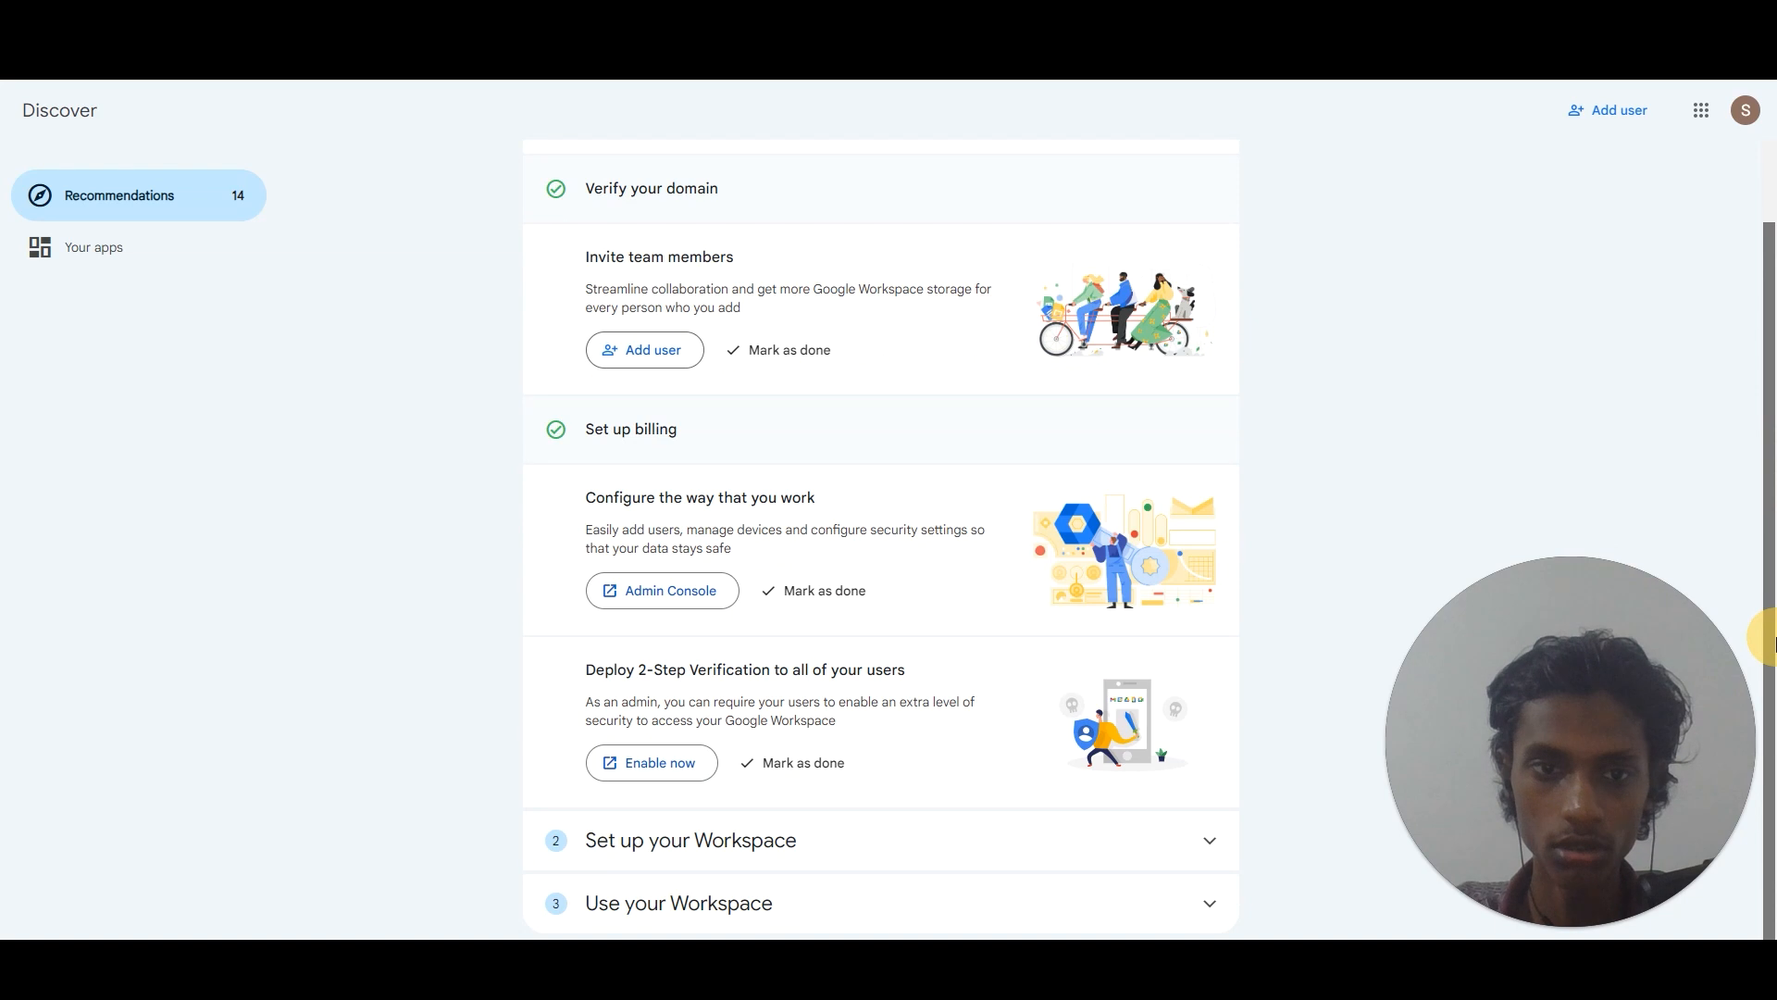
pyautogui.click(1186, 840)
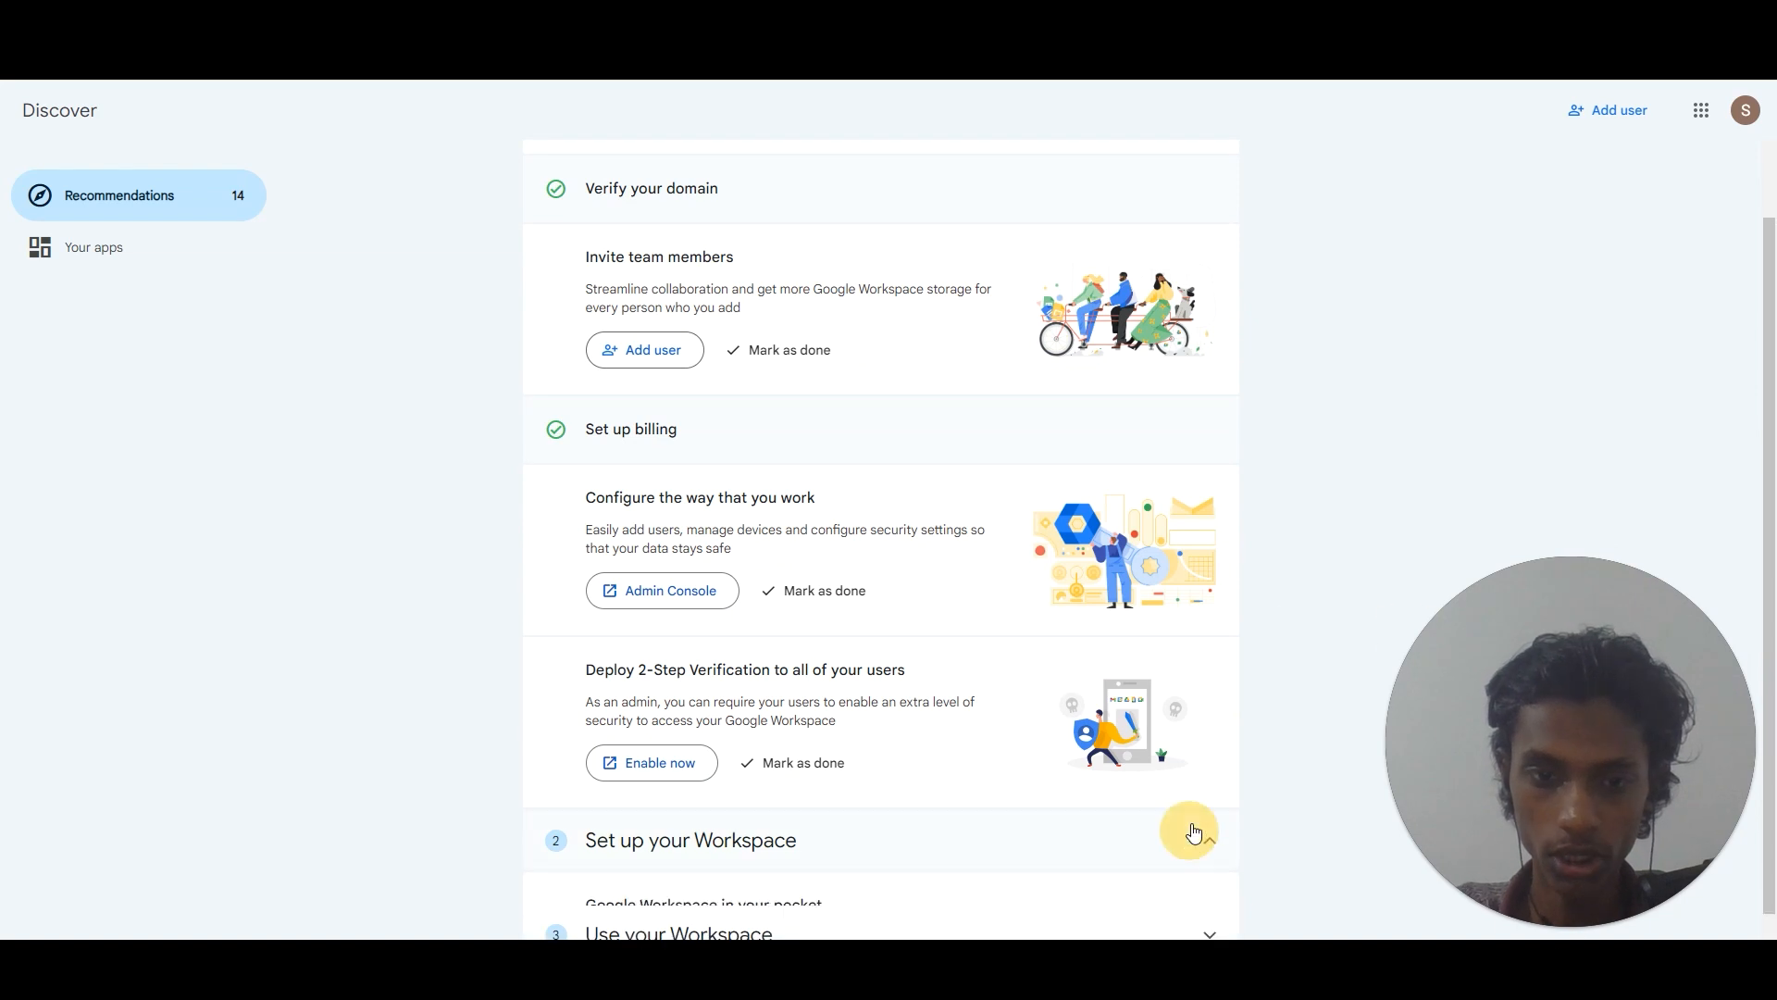
pyautogui.moveTo(1770, 514); pyautogui.dragTo(1230, 623)
pyautogui.click(1210, 574)
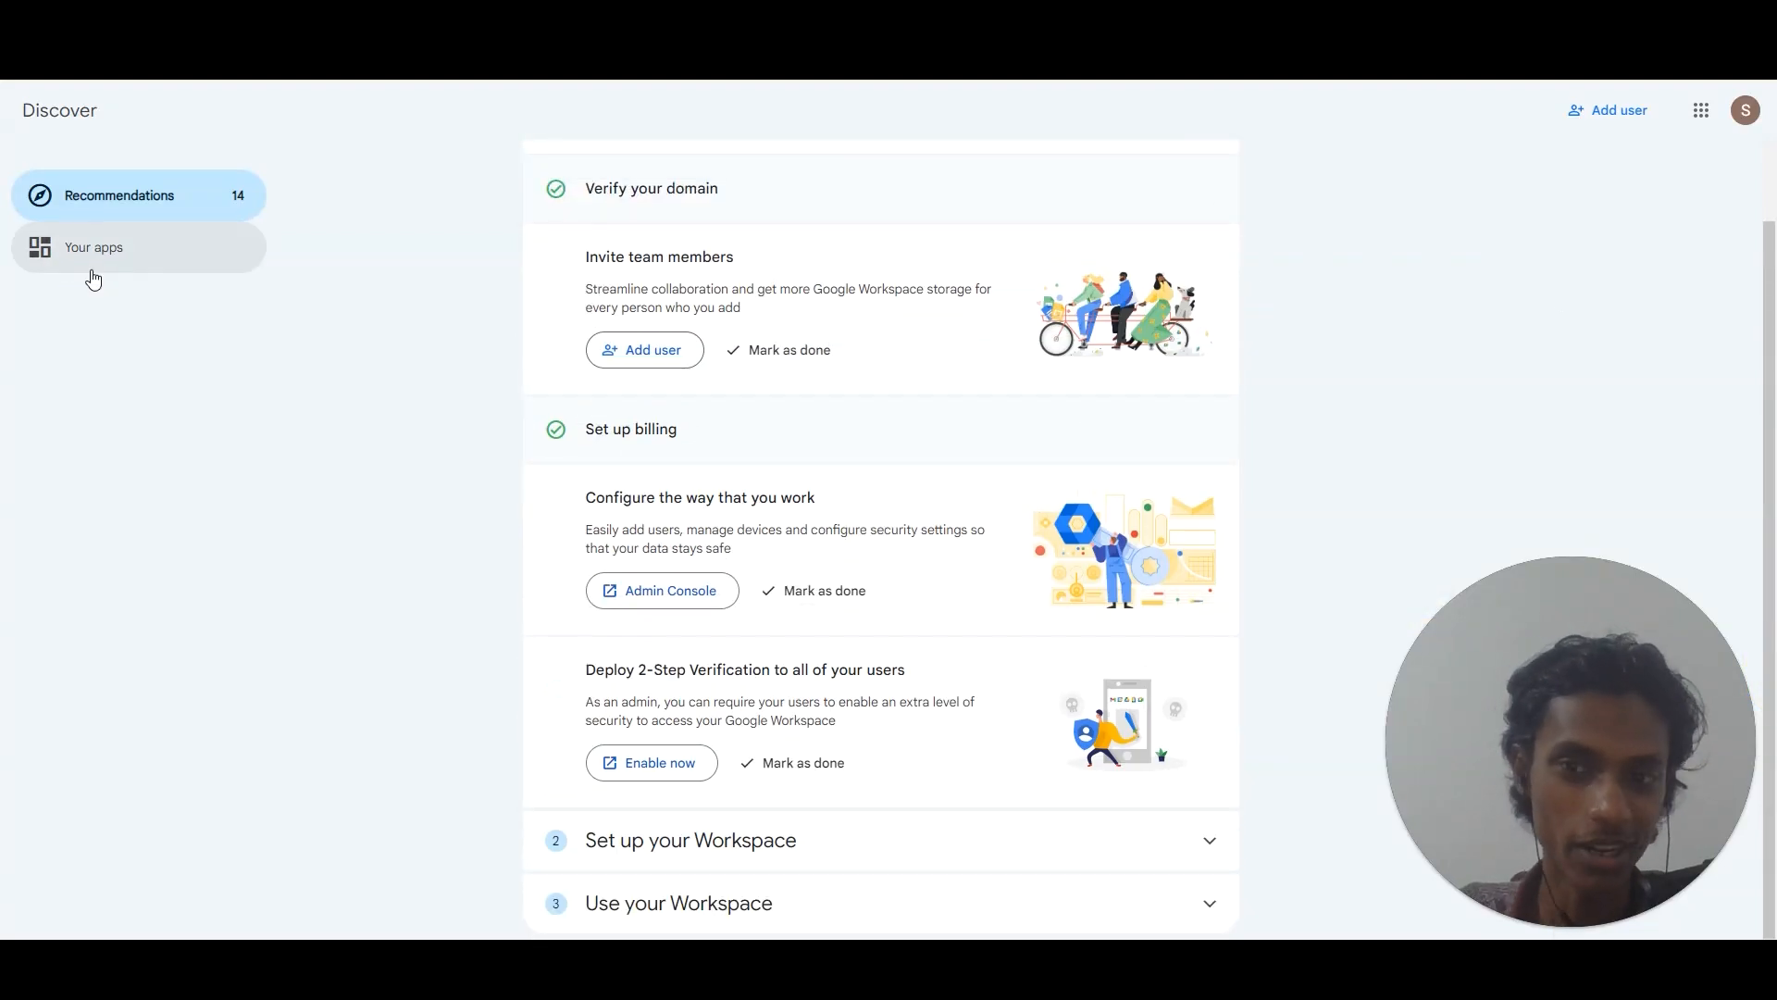
# Go to the Your apps page and open the Google apps grid launcher.
pyautogui.click(175, 267)
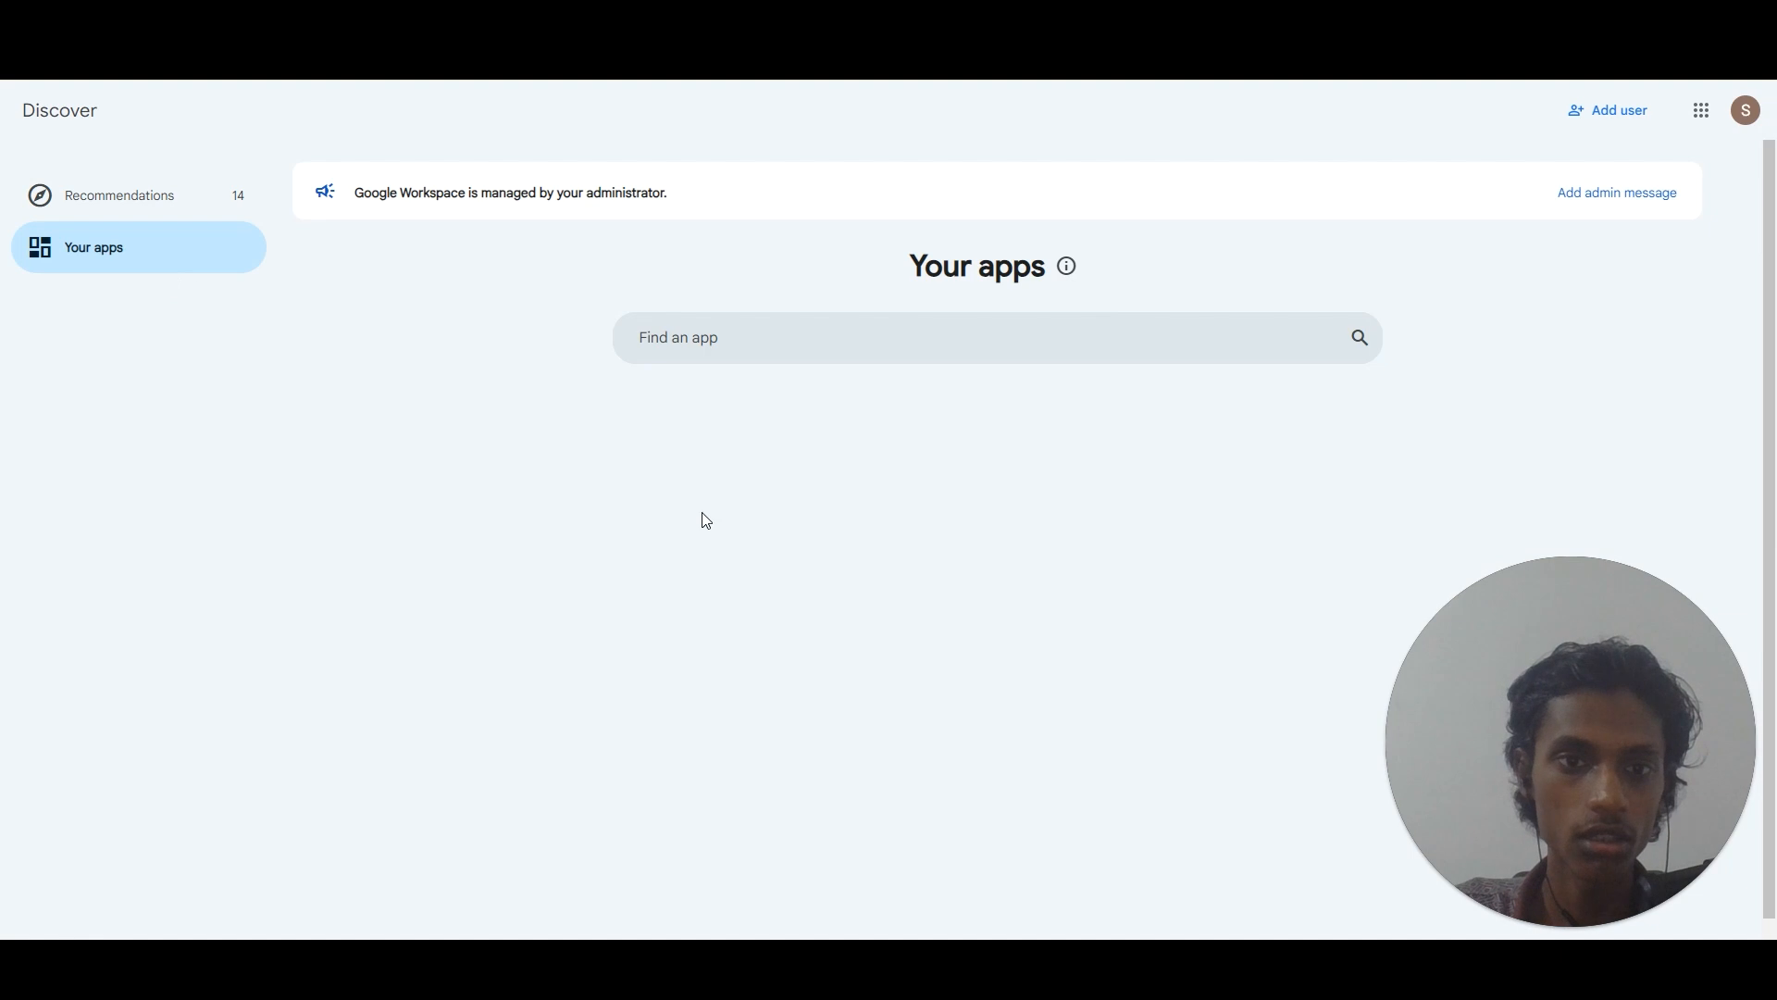
pyautogui.click(1705, 112)
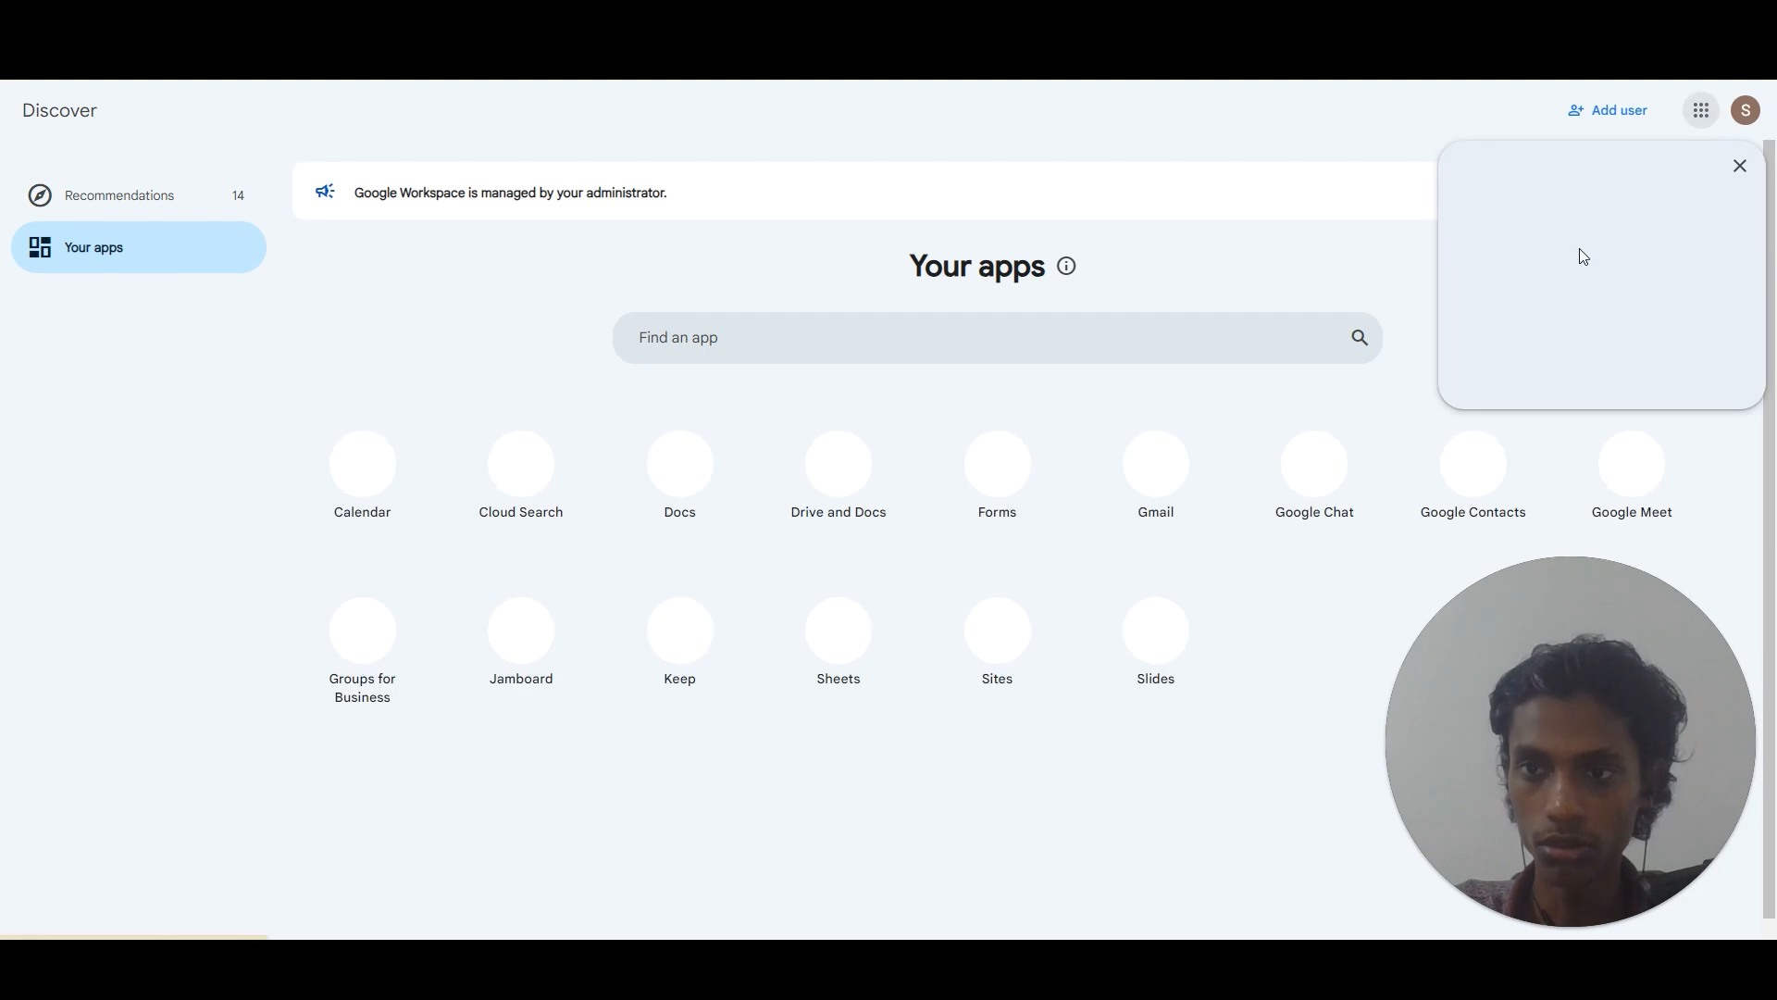
pyautogui.moveTo(1761, 264); pyautogui.dragTo(1770, 407)
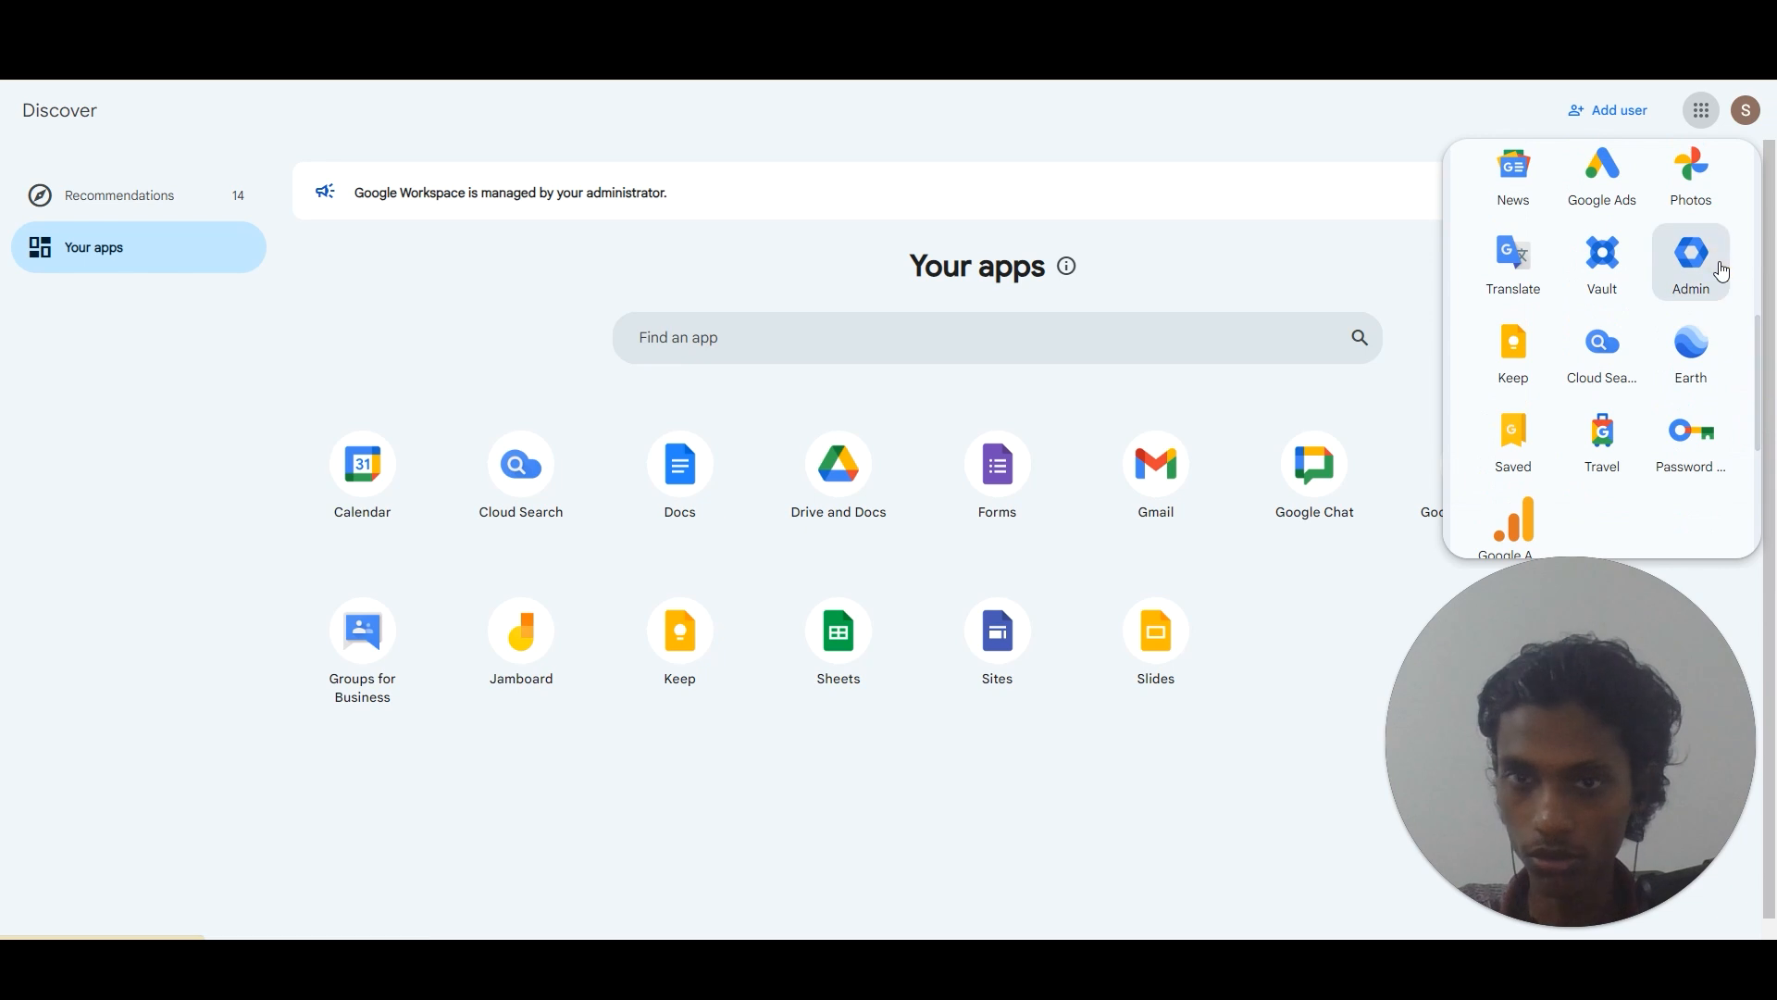
# Open the Admin console and expand Apps to list the Google Workspace services.
pyautogui.click(1691, 259)
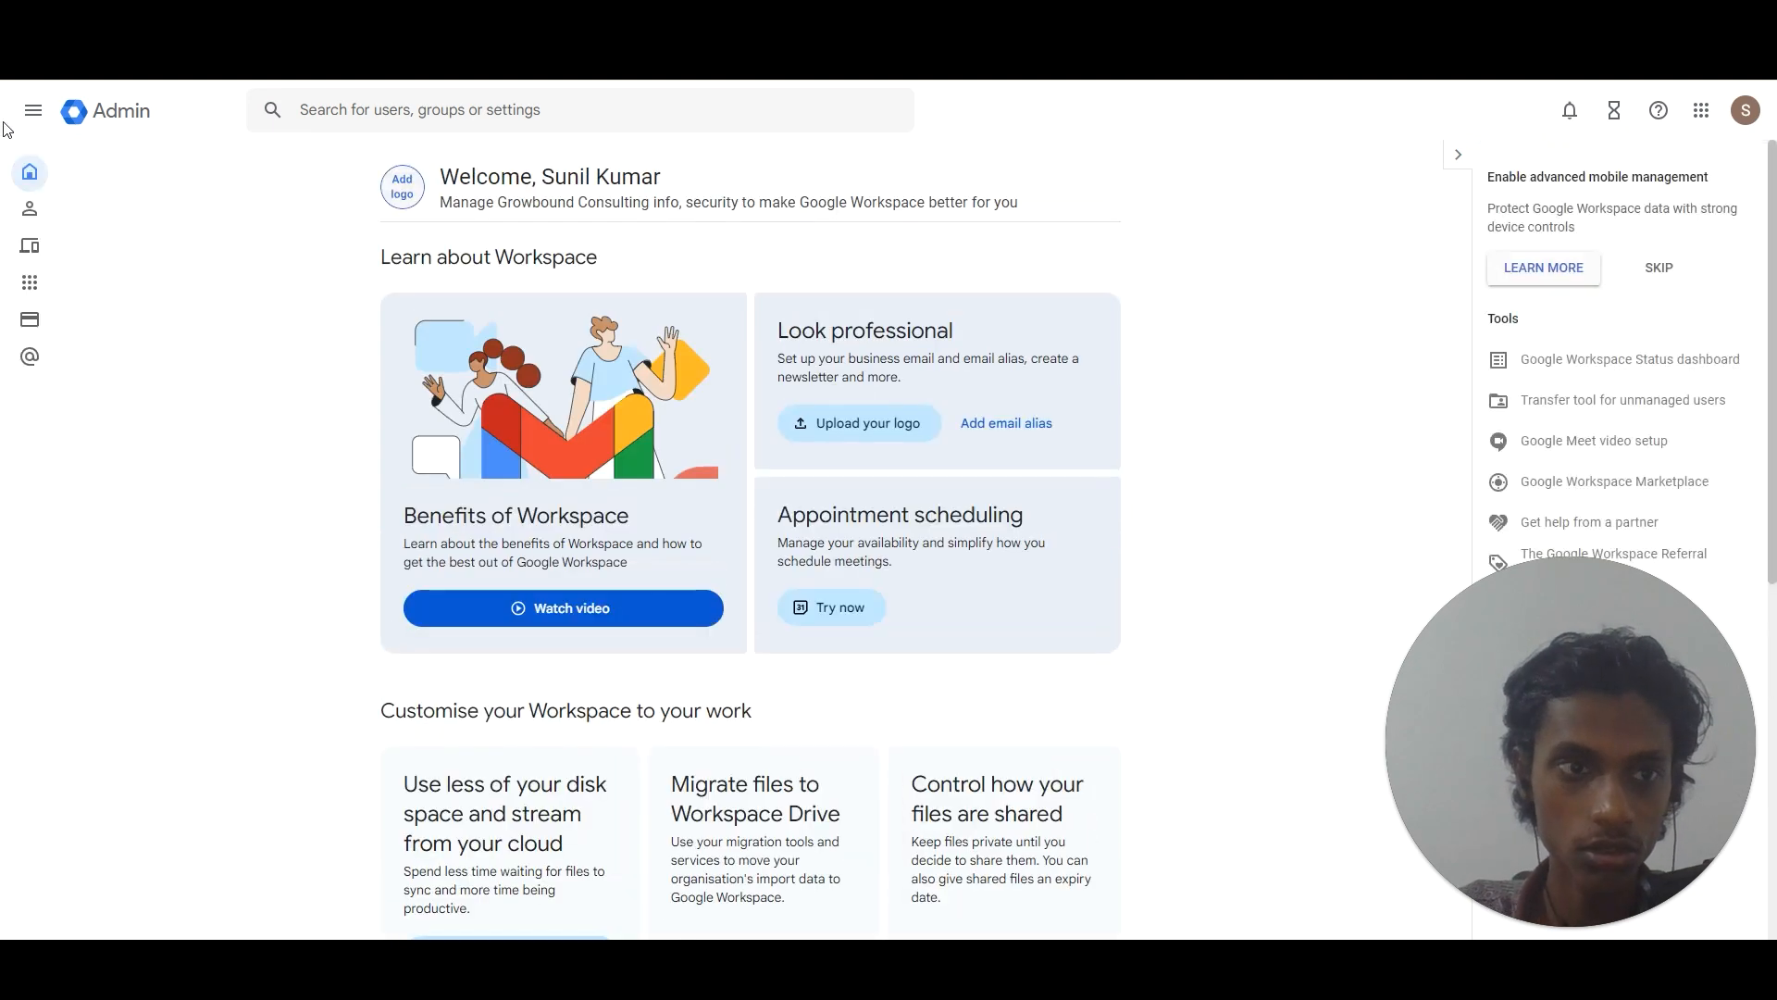
pyautogui.moveTo(32, 195)
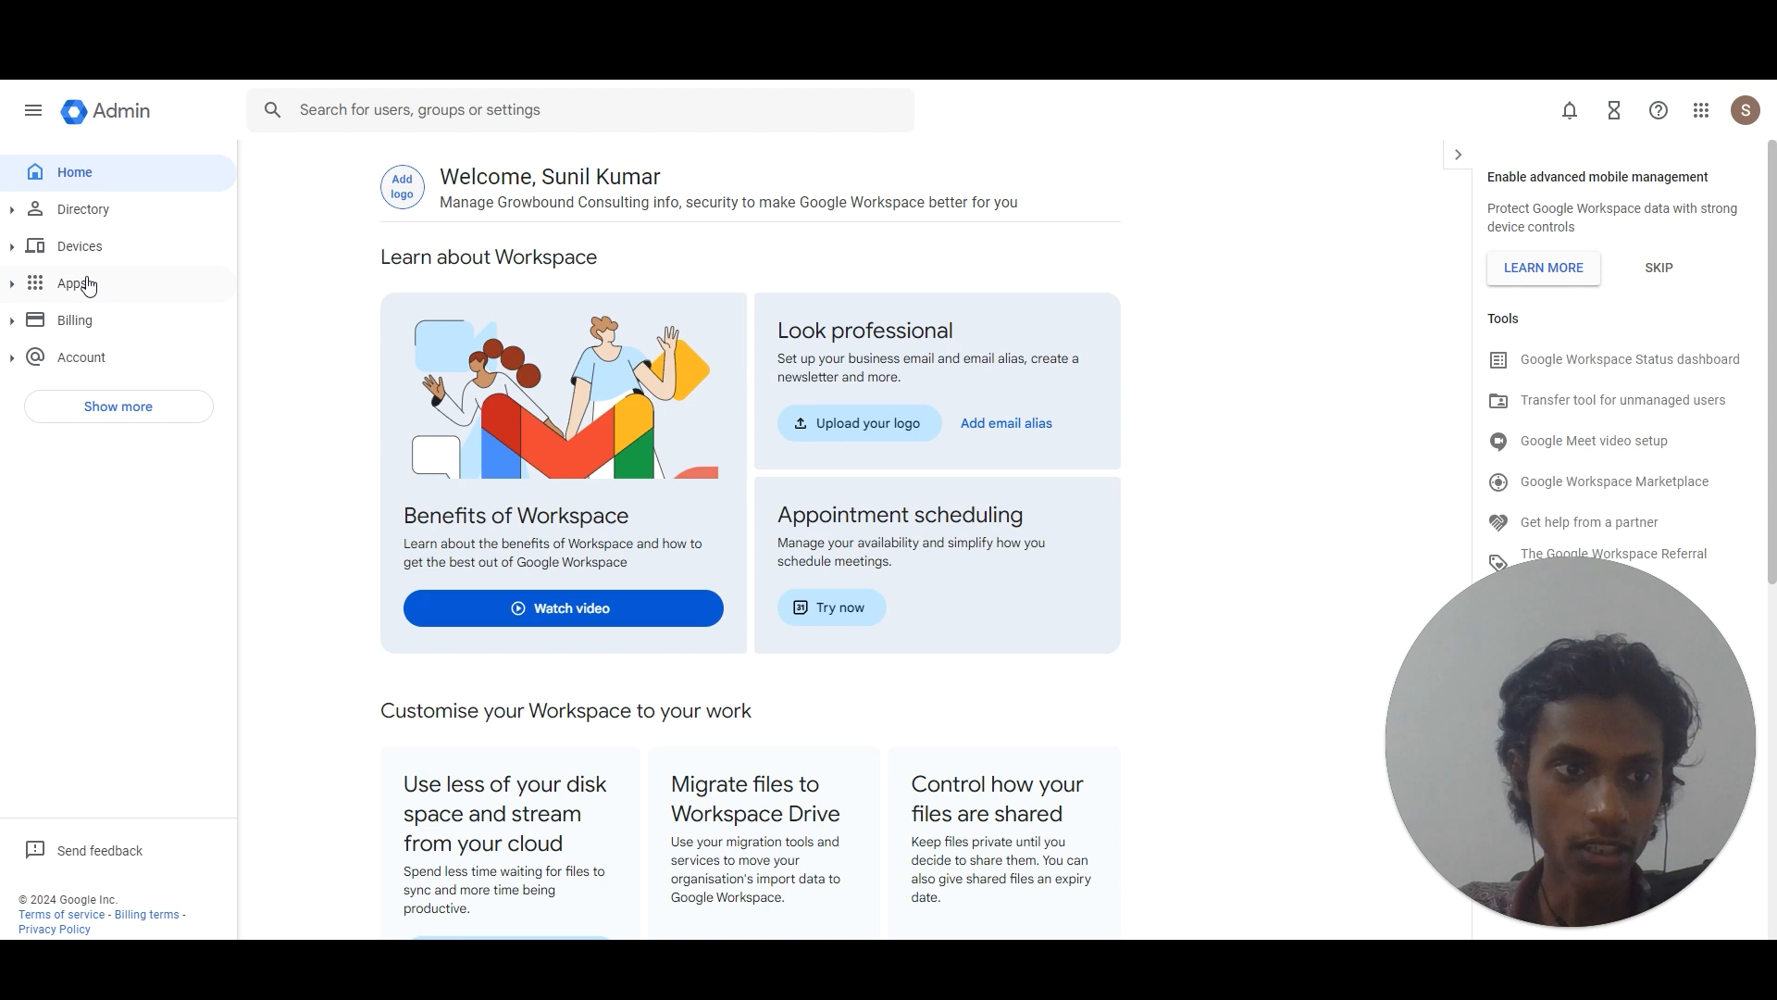
pyautogui.click(11, 285)
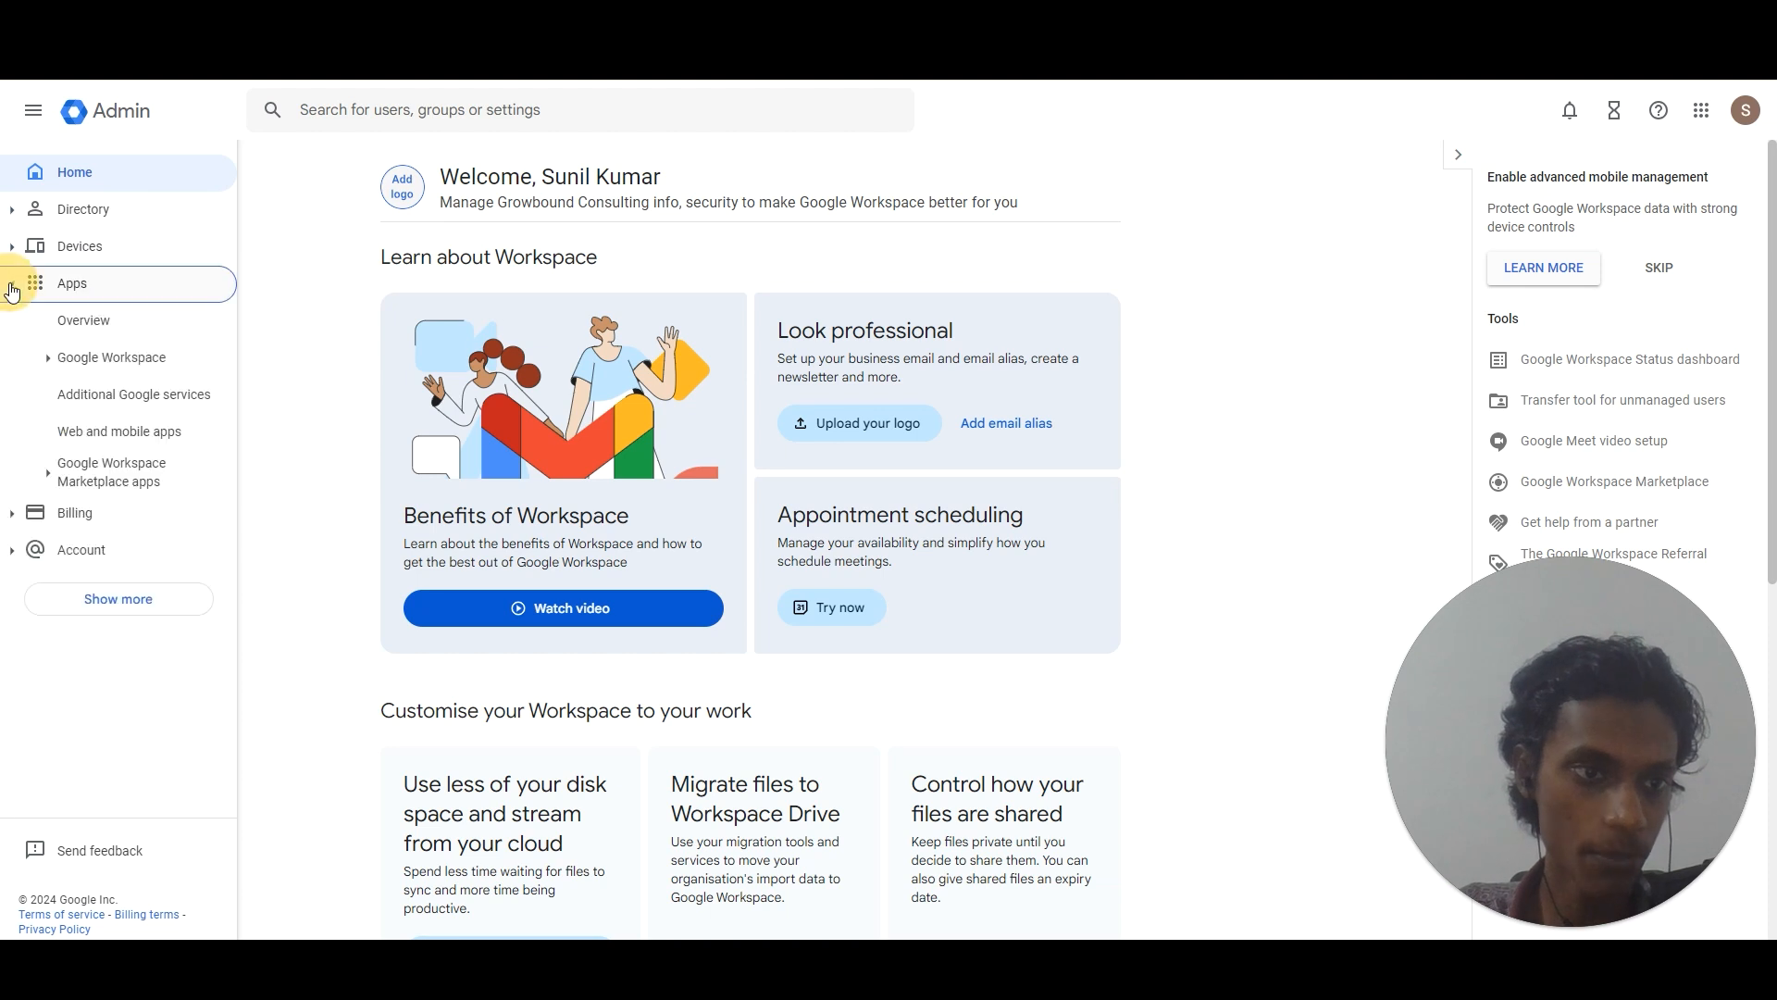
pyautogui.click(39, 636)
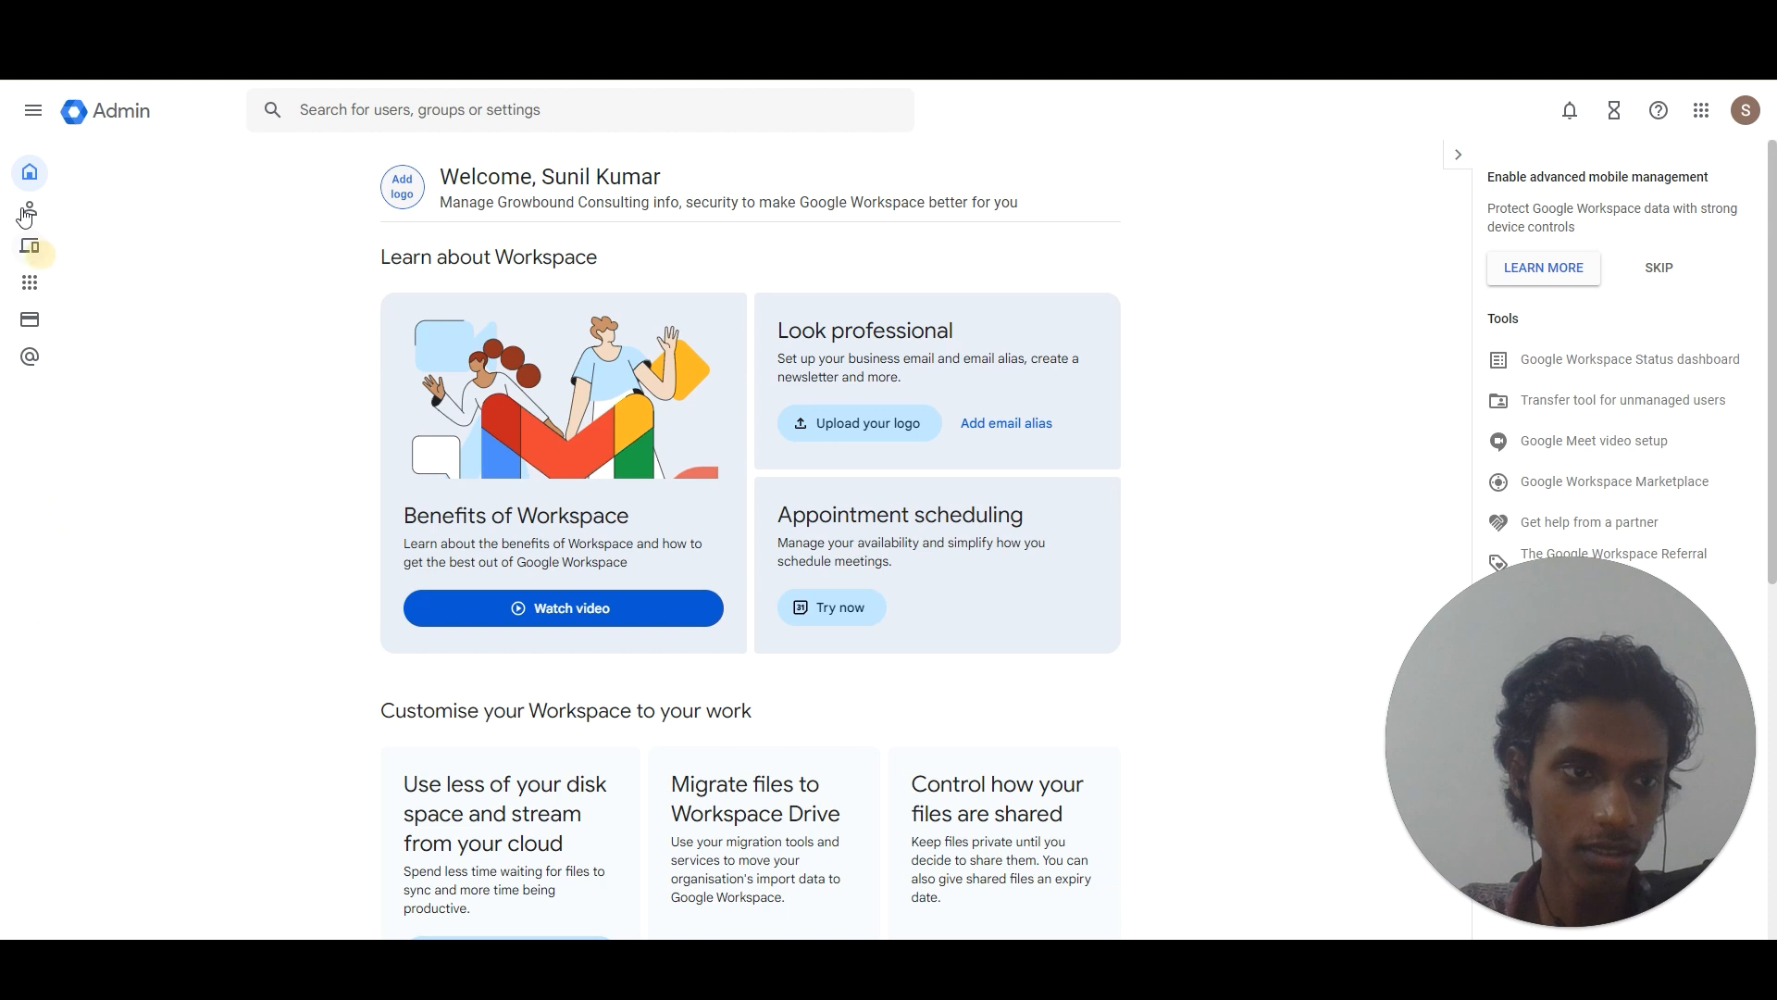
pyautogui.click(32, 291)
pyautogui.click(87, 361)
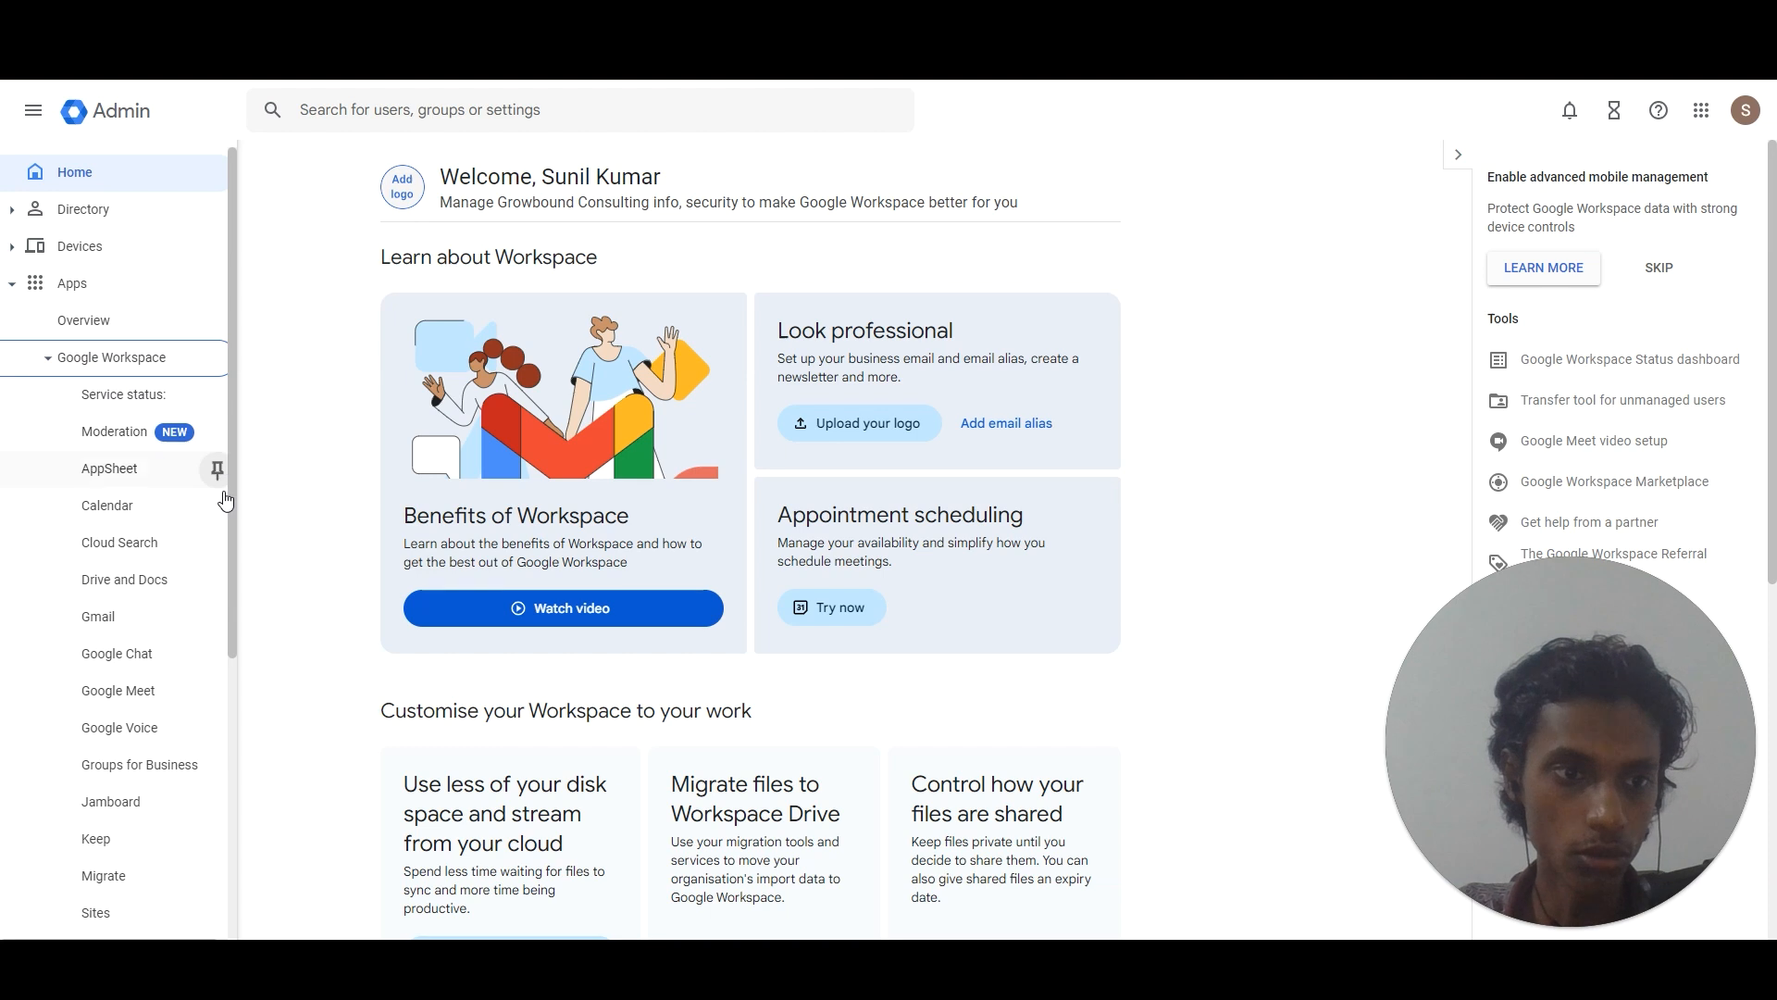
# In Gmail settings, expand Authenticate email to show getgrowbound.com's DKIM status.
pyautogui.moveTo(231, 495); pyautogui.dragTo(219, 596)
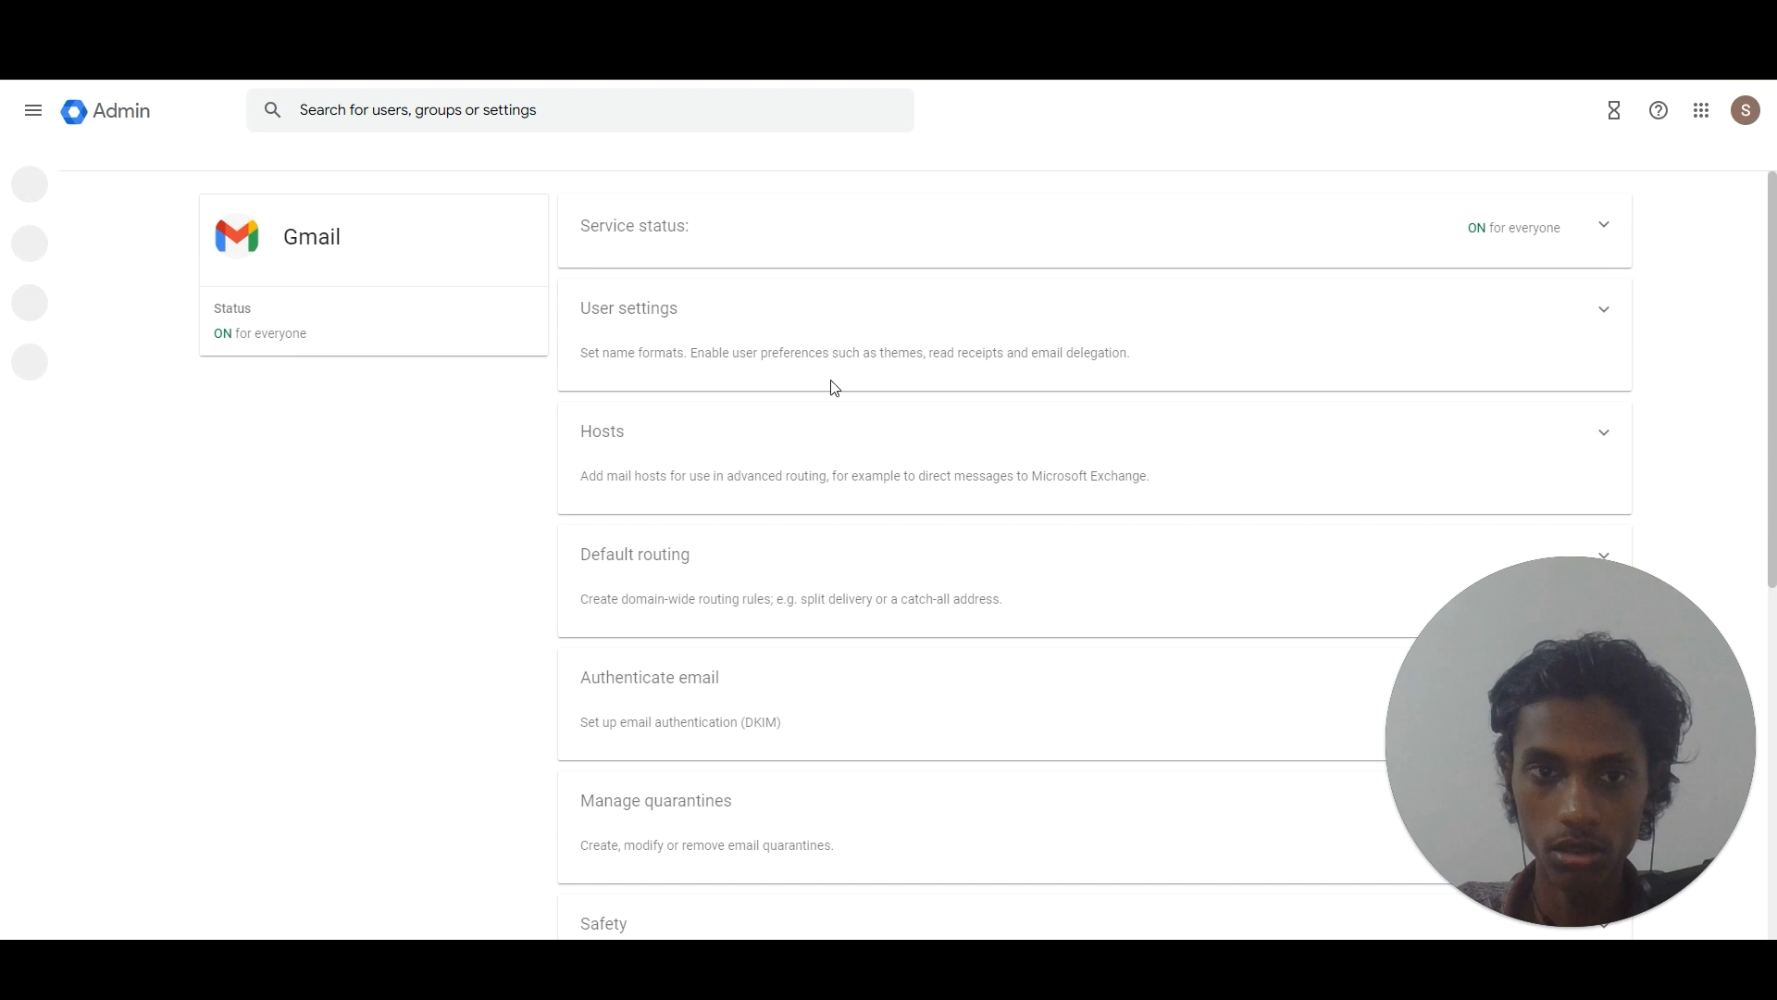
pyautogui.moveTo(1773, 283); pyautogui.dragTo(1773, 322)
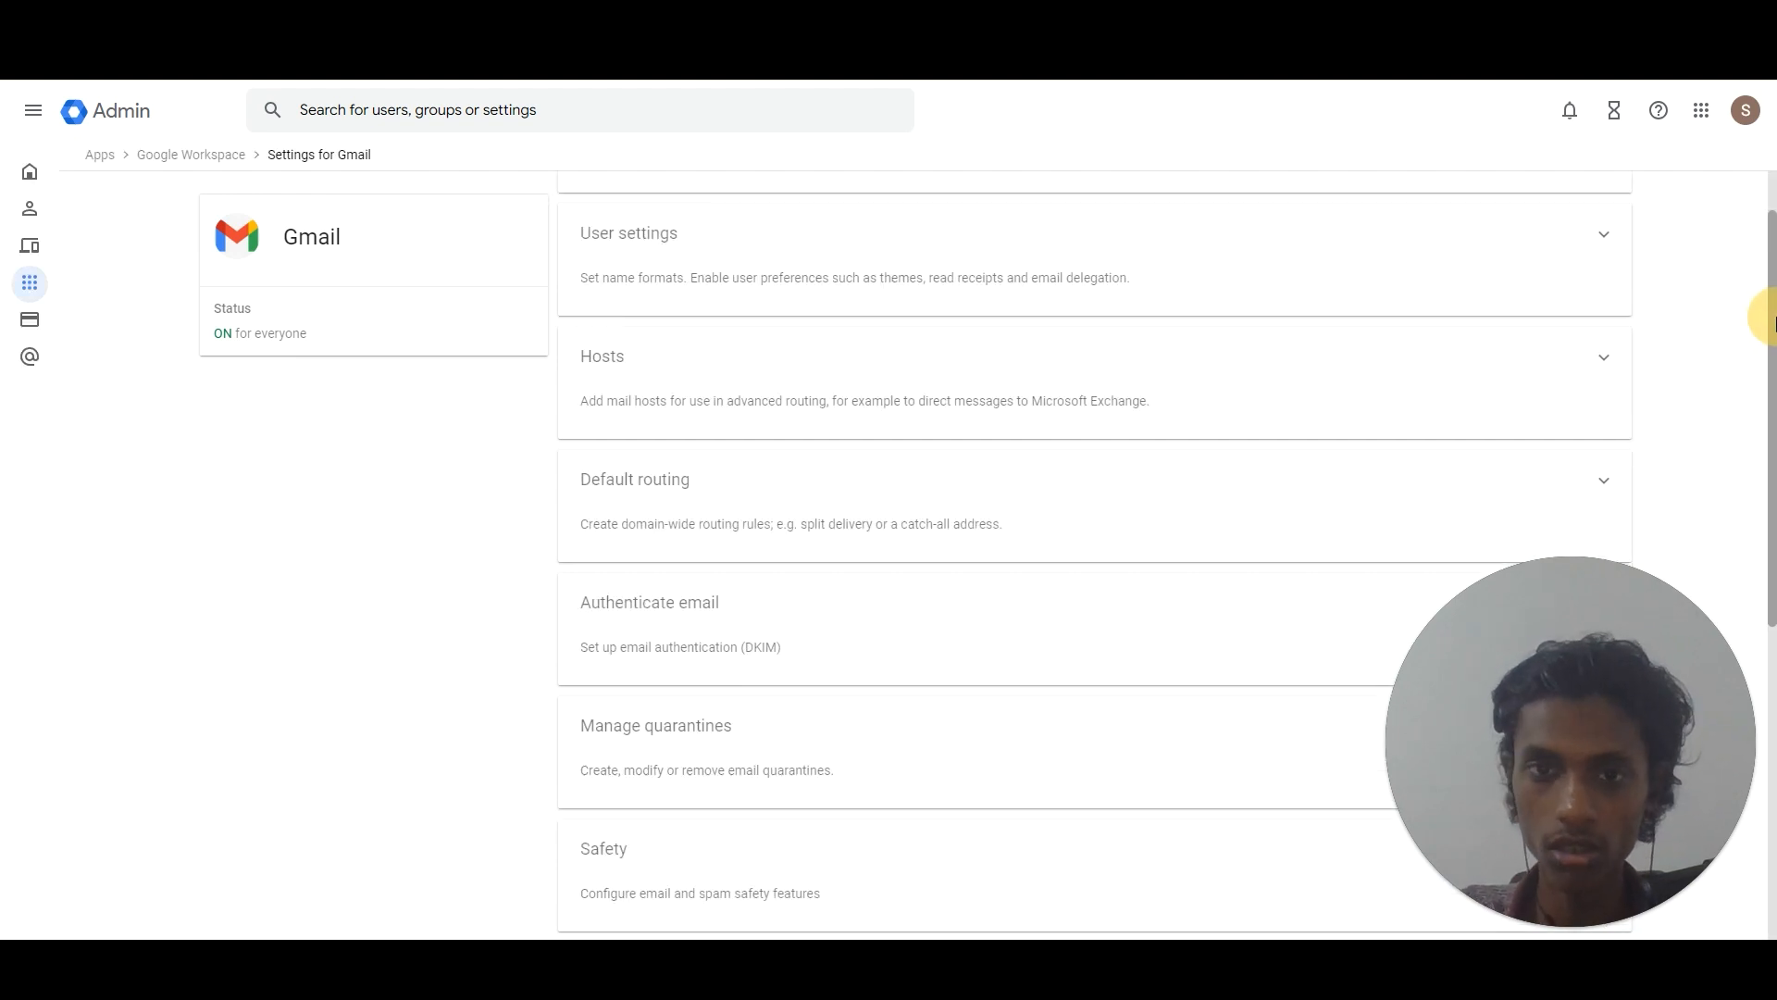
pyautogui.moveTo(1774, 322); pyautogui.dragTo(1773, 463)
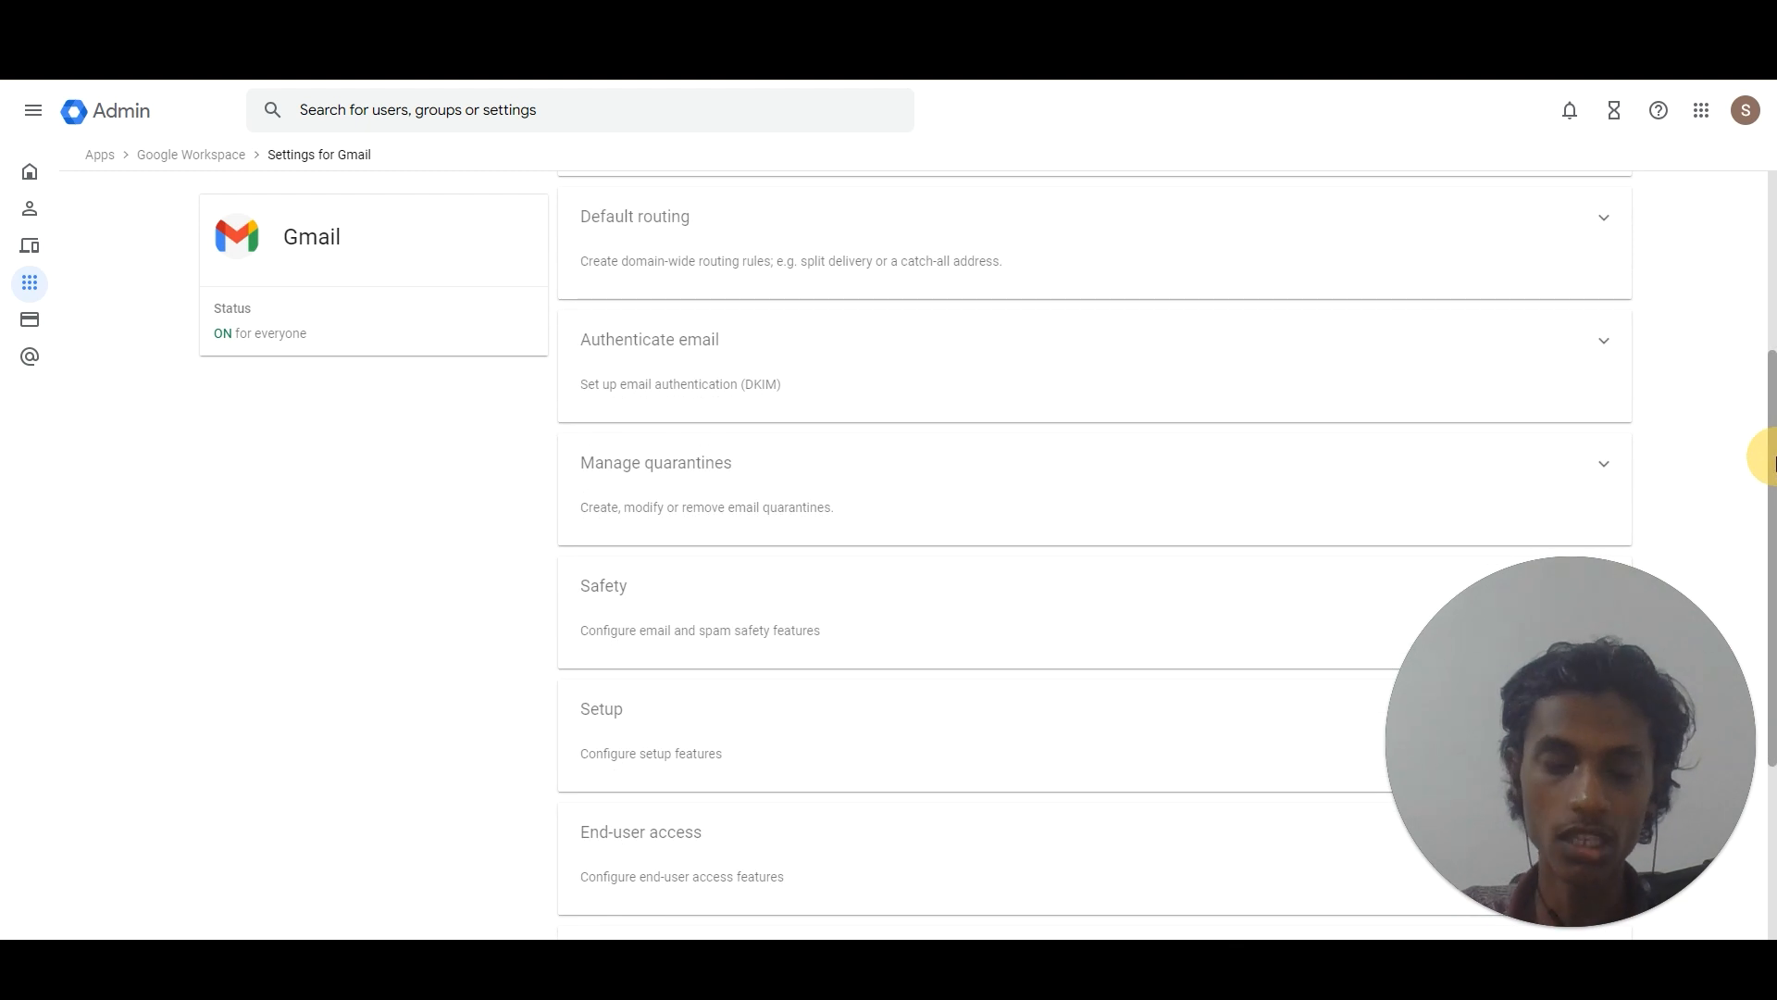
pyautogui.click(1602, 346)
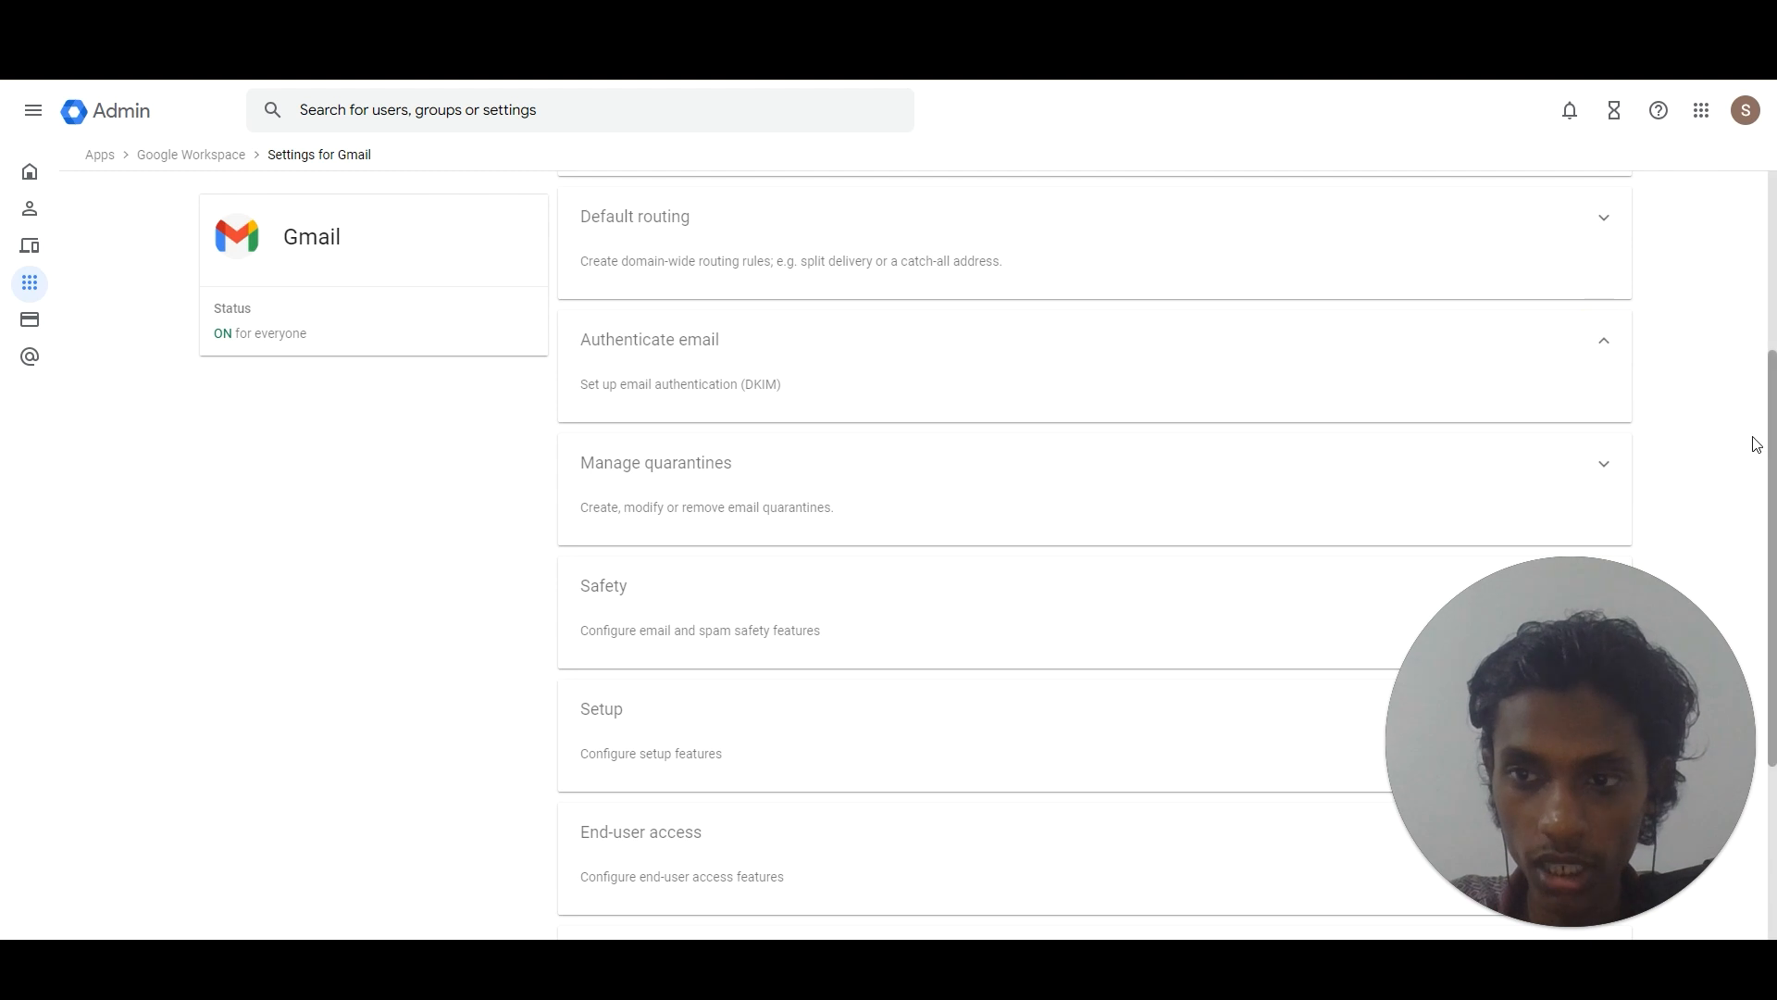
pyautogui.moveTo(1774, 449); pyautogui.dragTo(1774, 428)
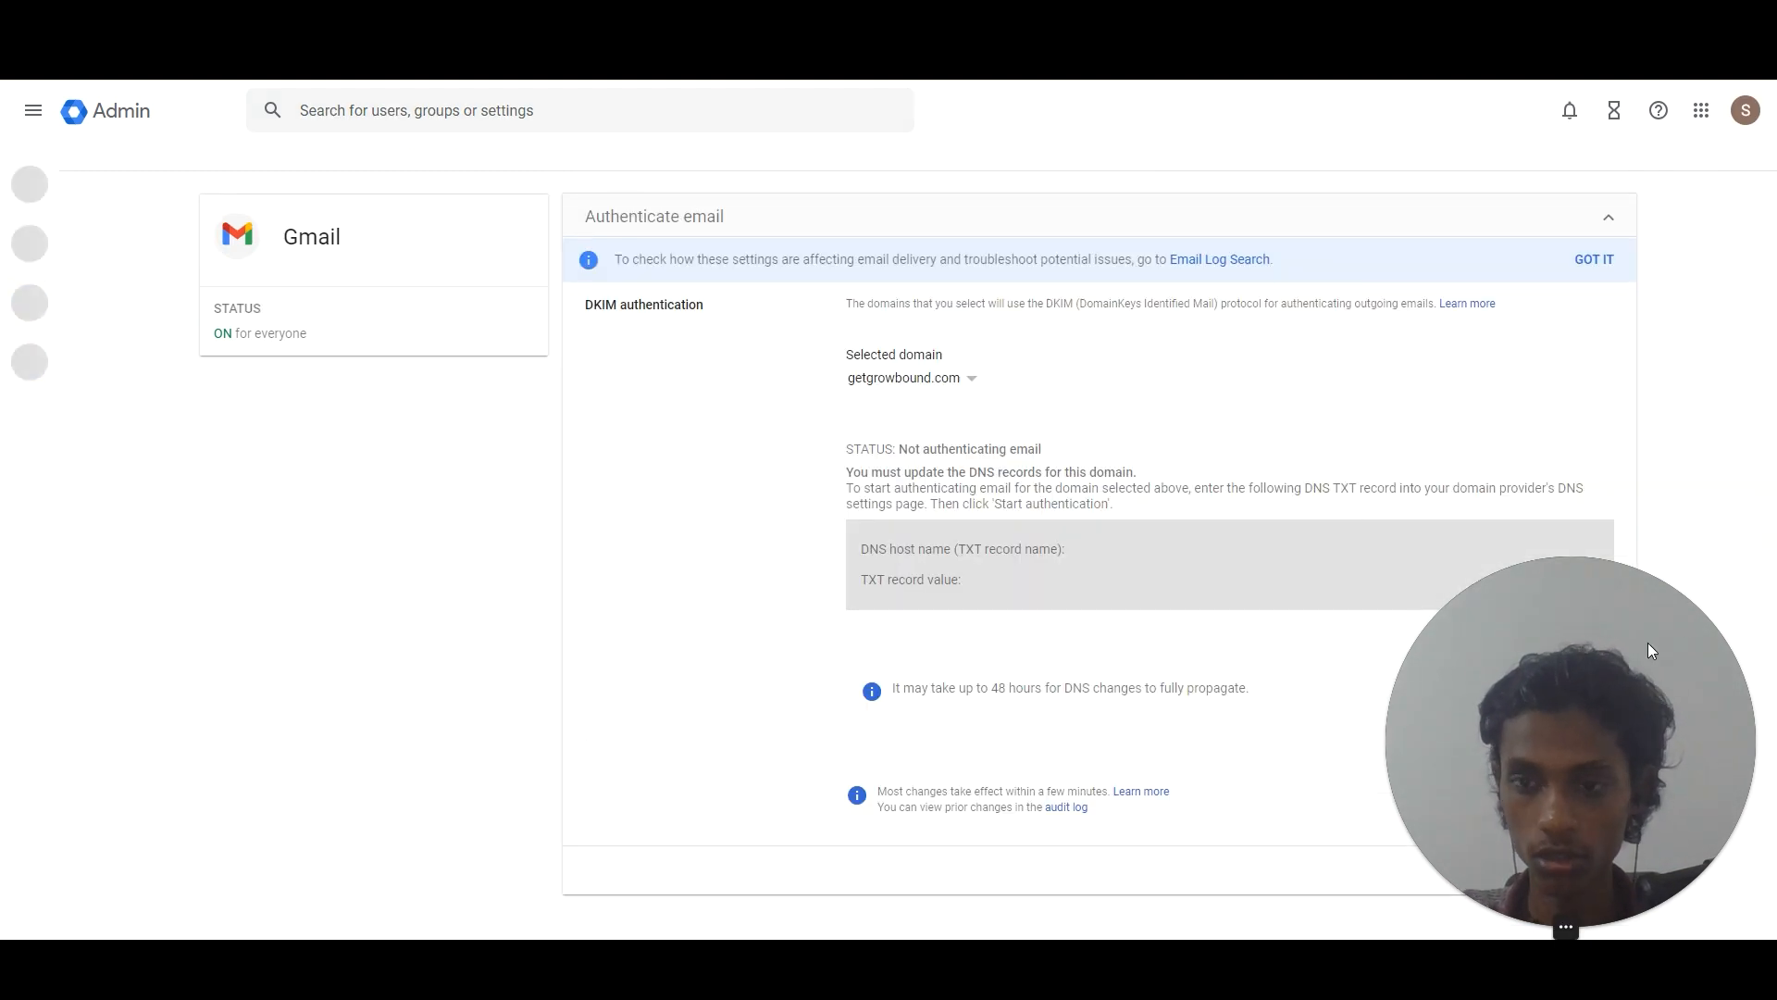
# Generate a 2048-bit DKIM record with prefix 'google' for getgrowbound.com, then return to Cloudflare DNS.
pyautogui.moveTo(1644, 633); pyautogui.dragTo(557, 606)
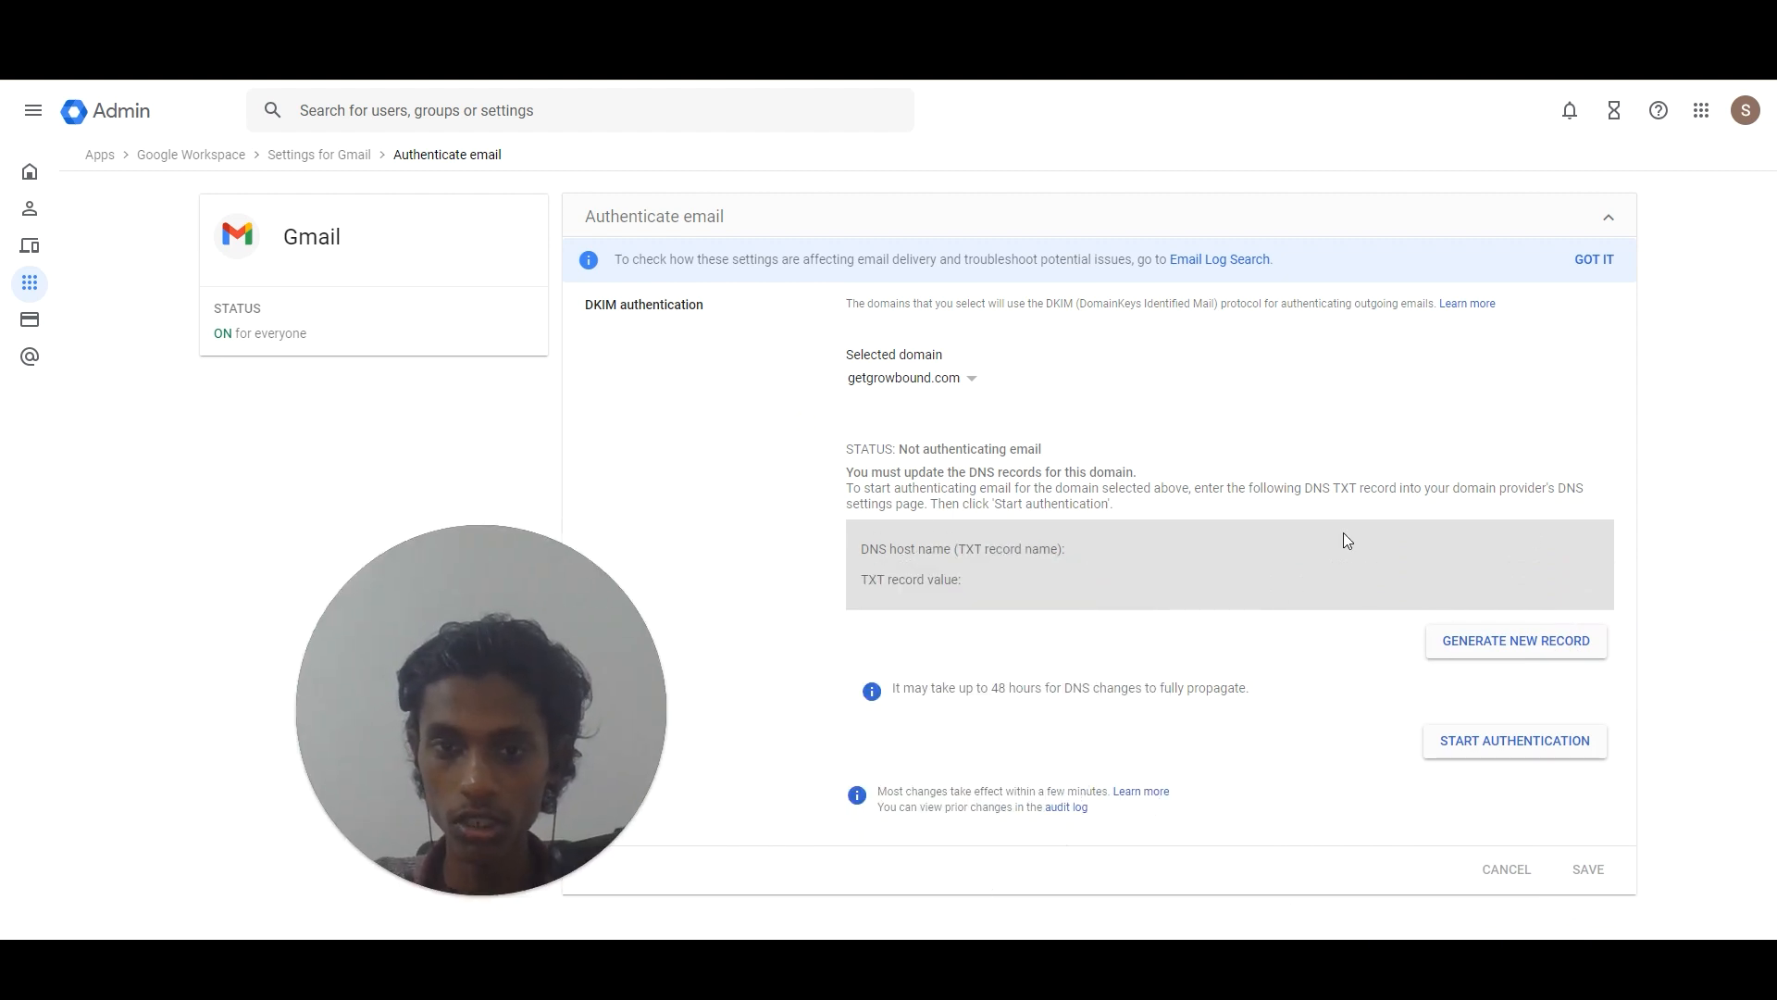
pyautogui.click(1594, 270)
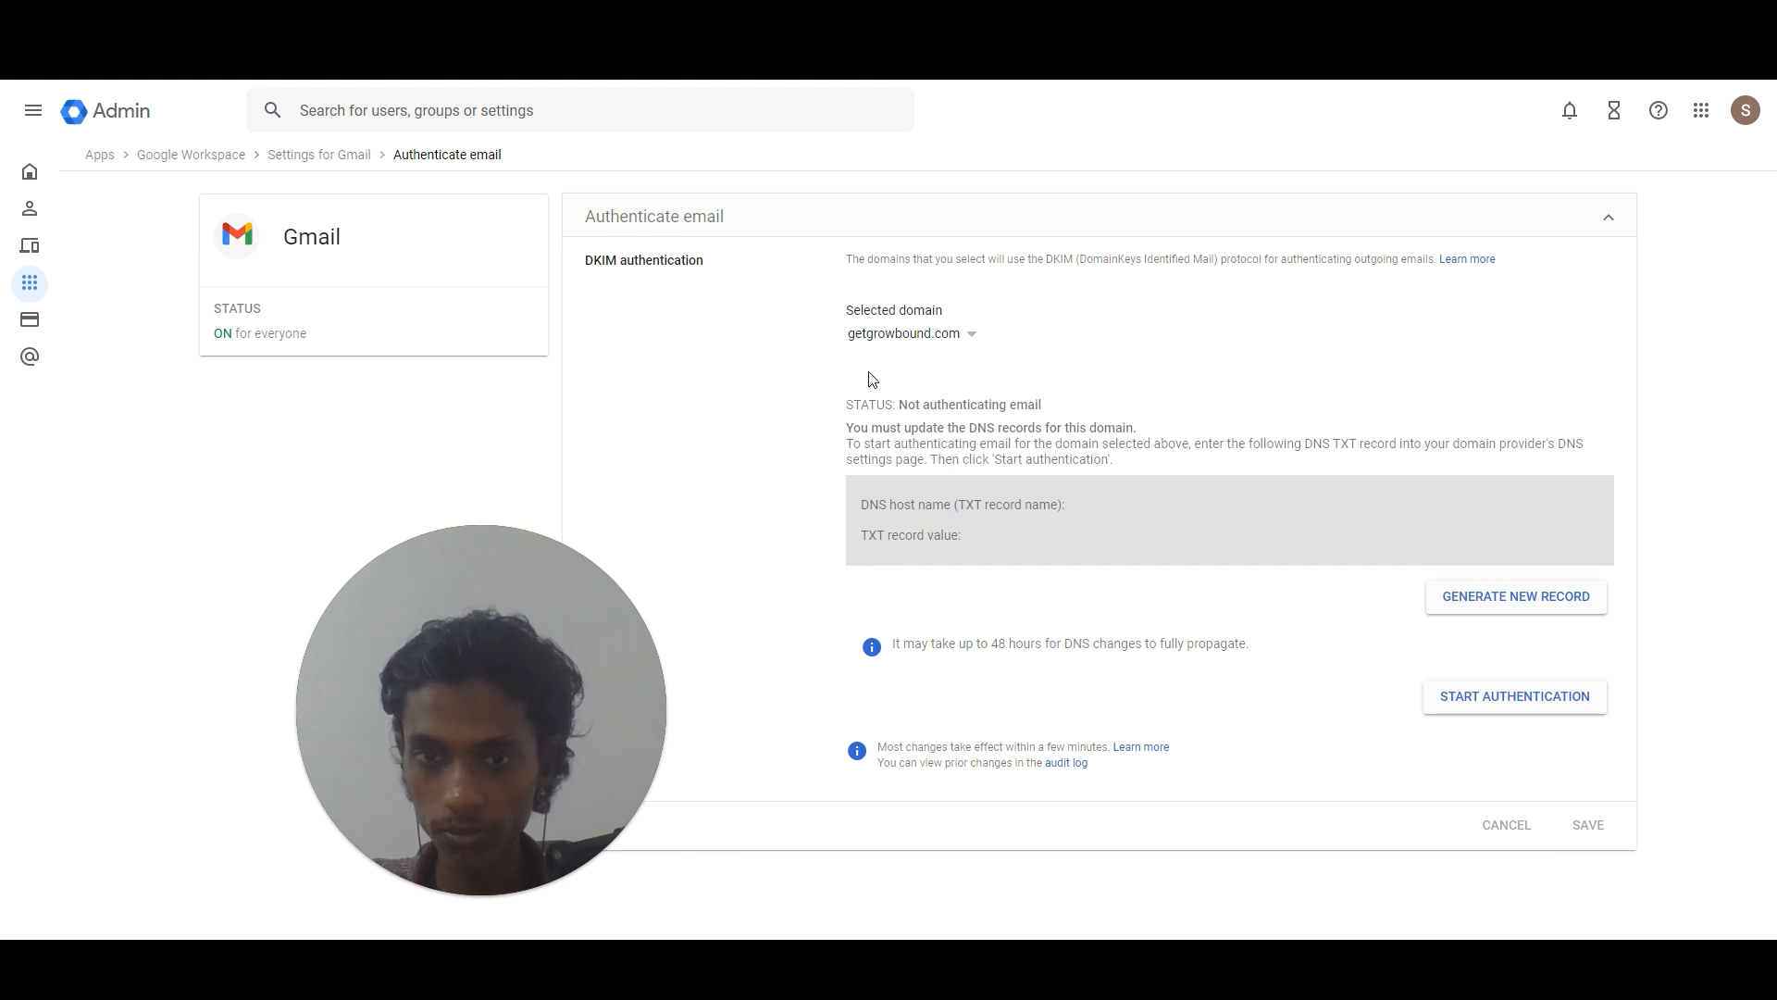
pyautogui.click(1476, 598)
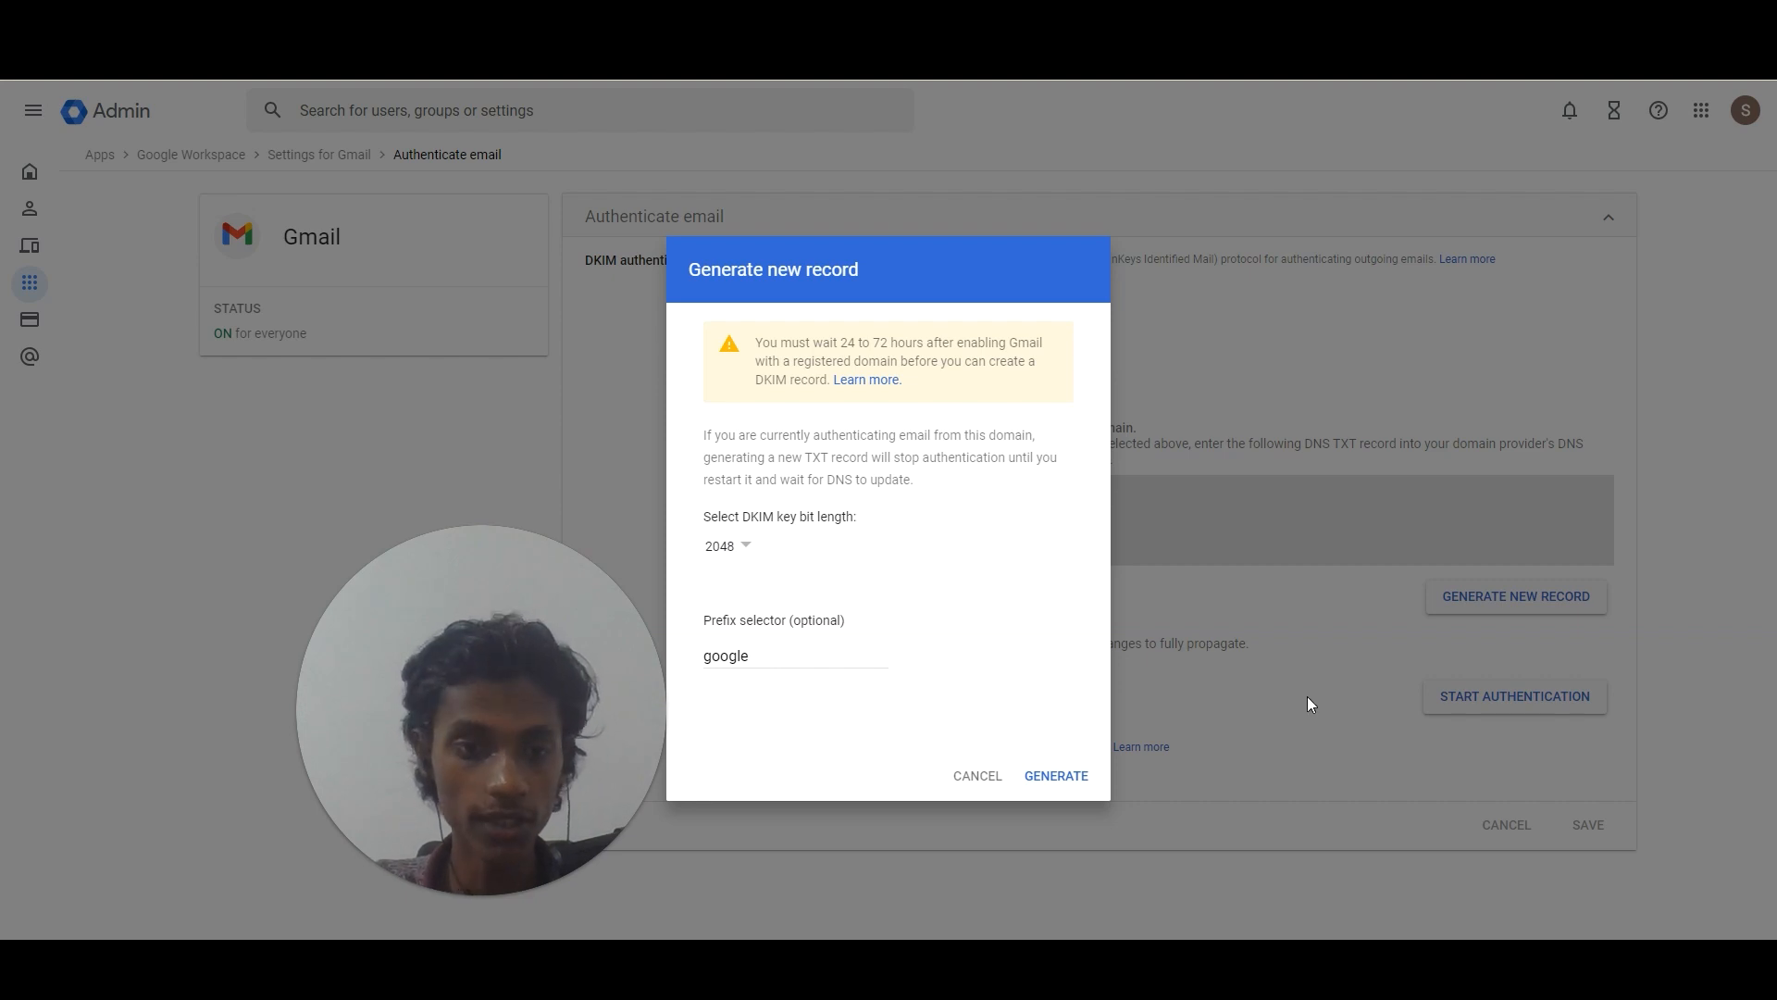
pyautogui.click(1040, 784)
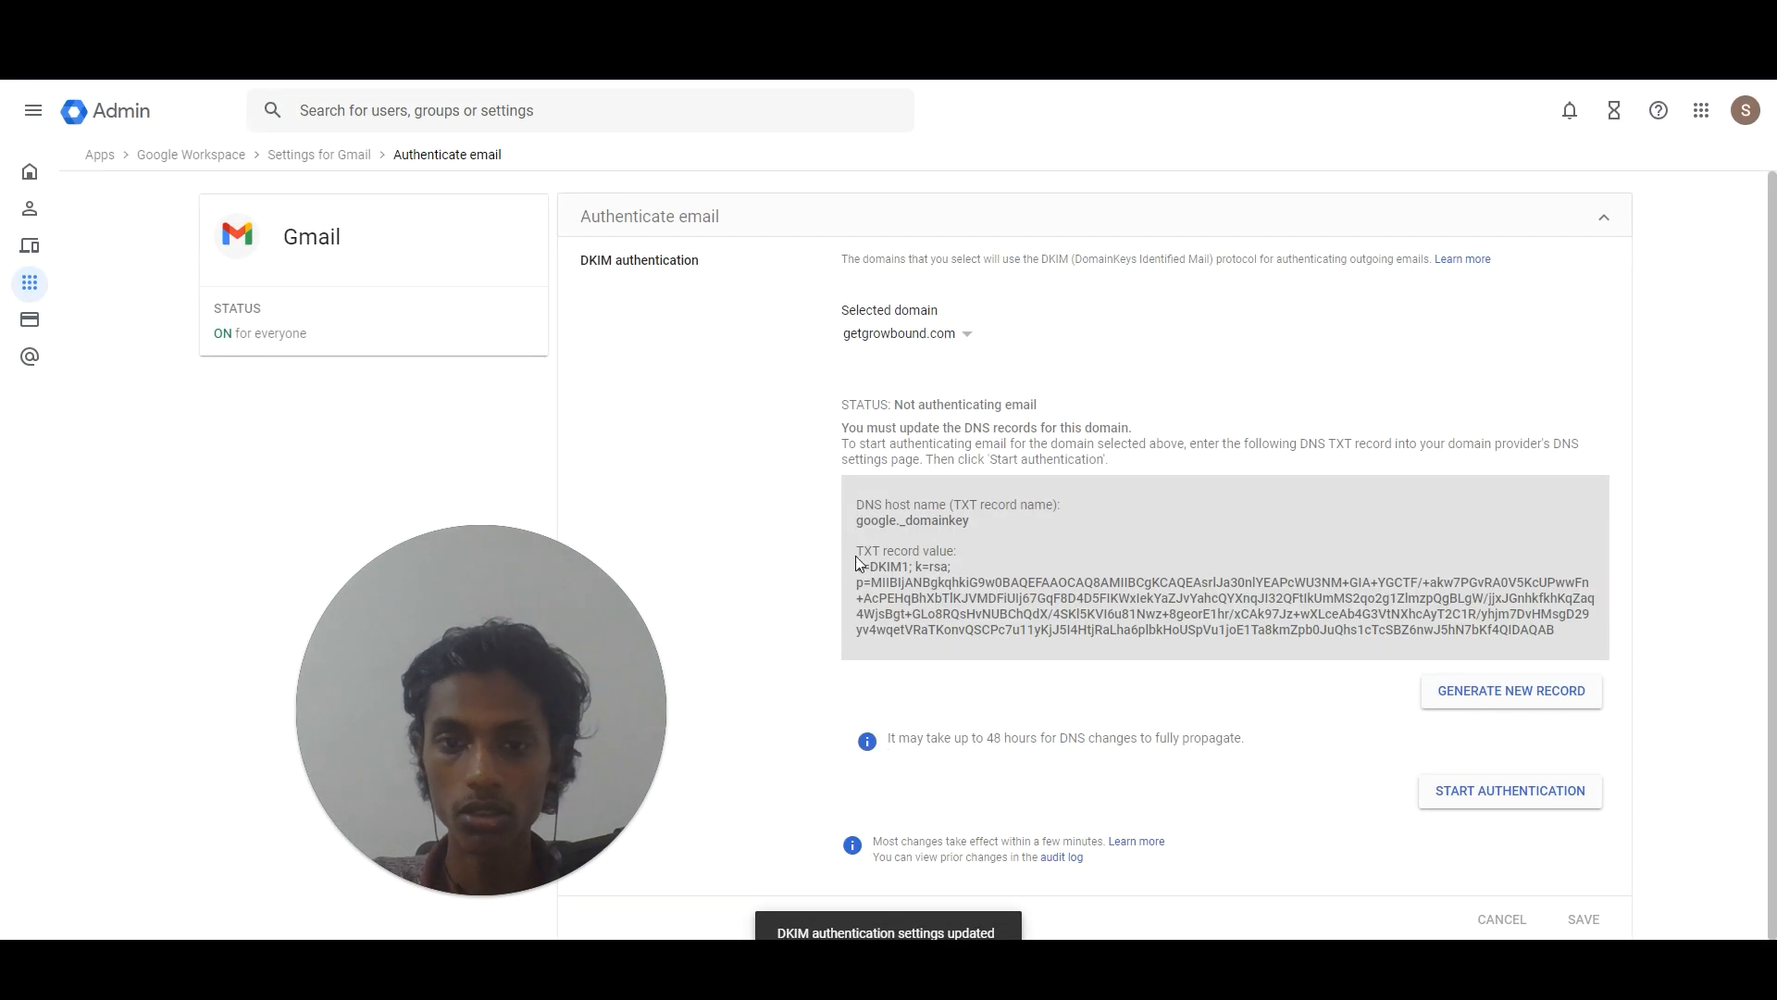
pyautogui.hotkey('alt', 'Tab')
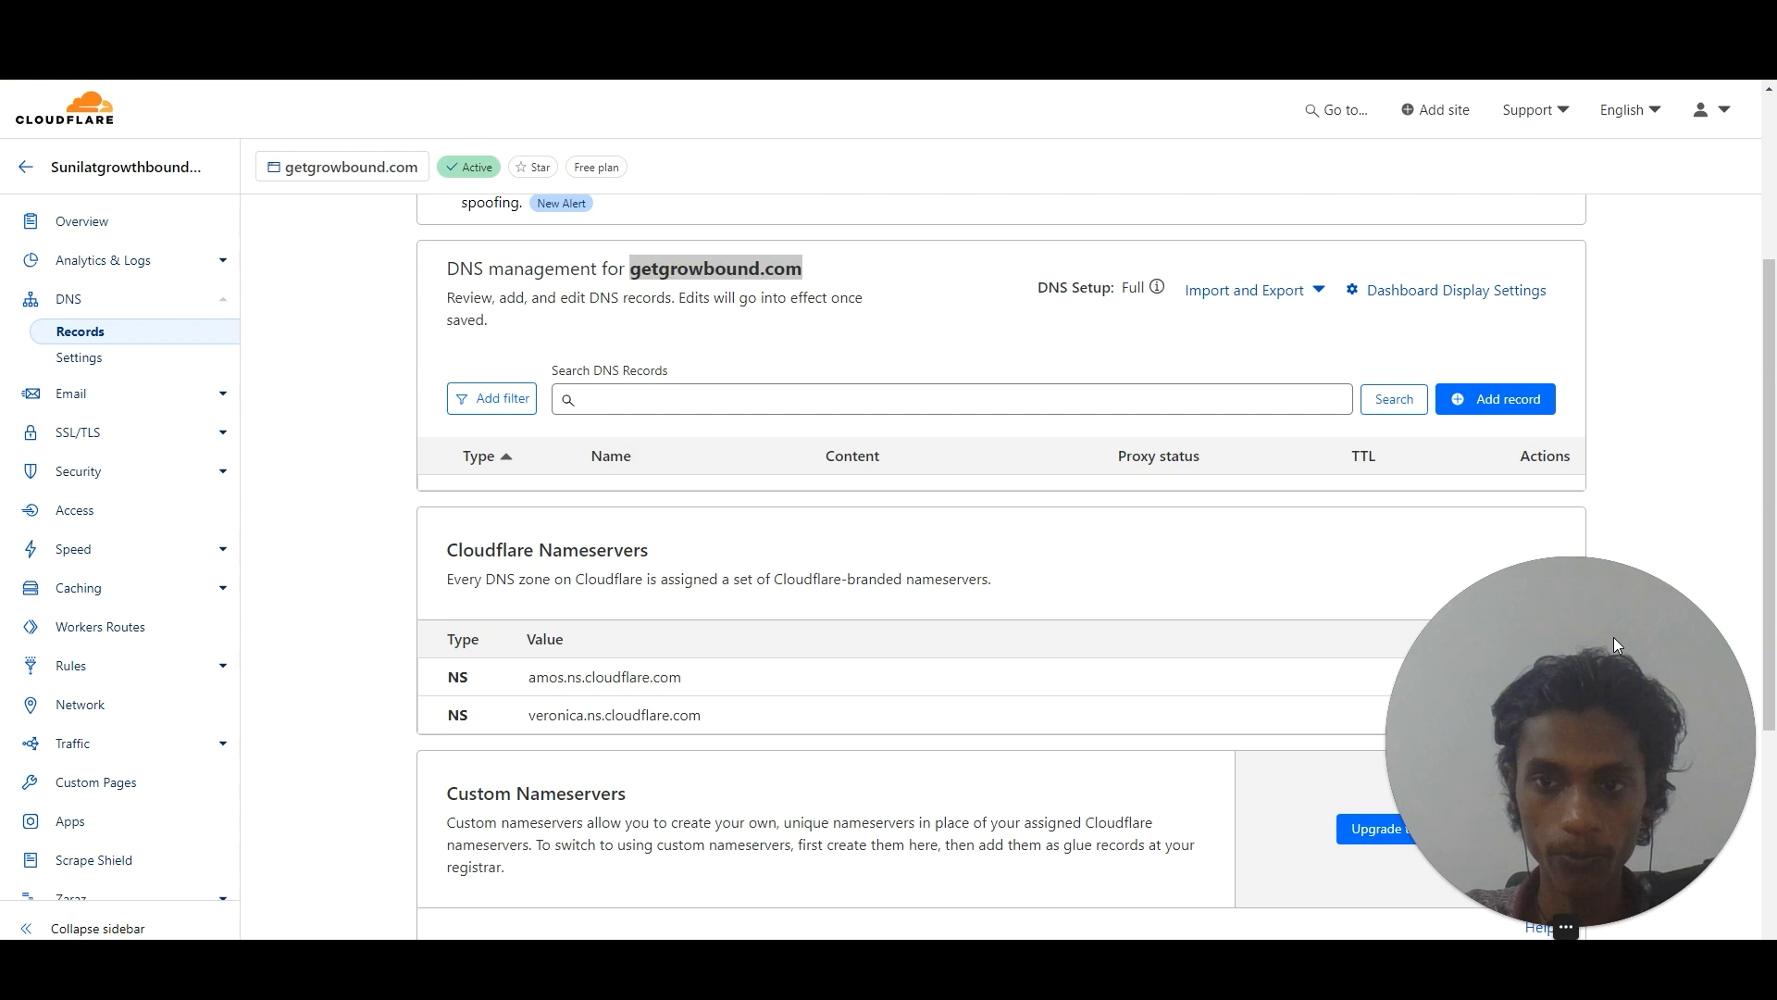
# Start a new DNS-only Cloudflare record and set its type to TXT.
pyautogui.click(1471, 398)
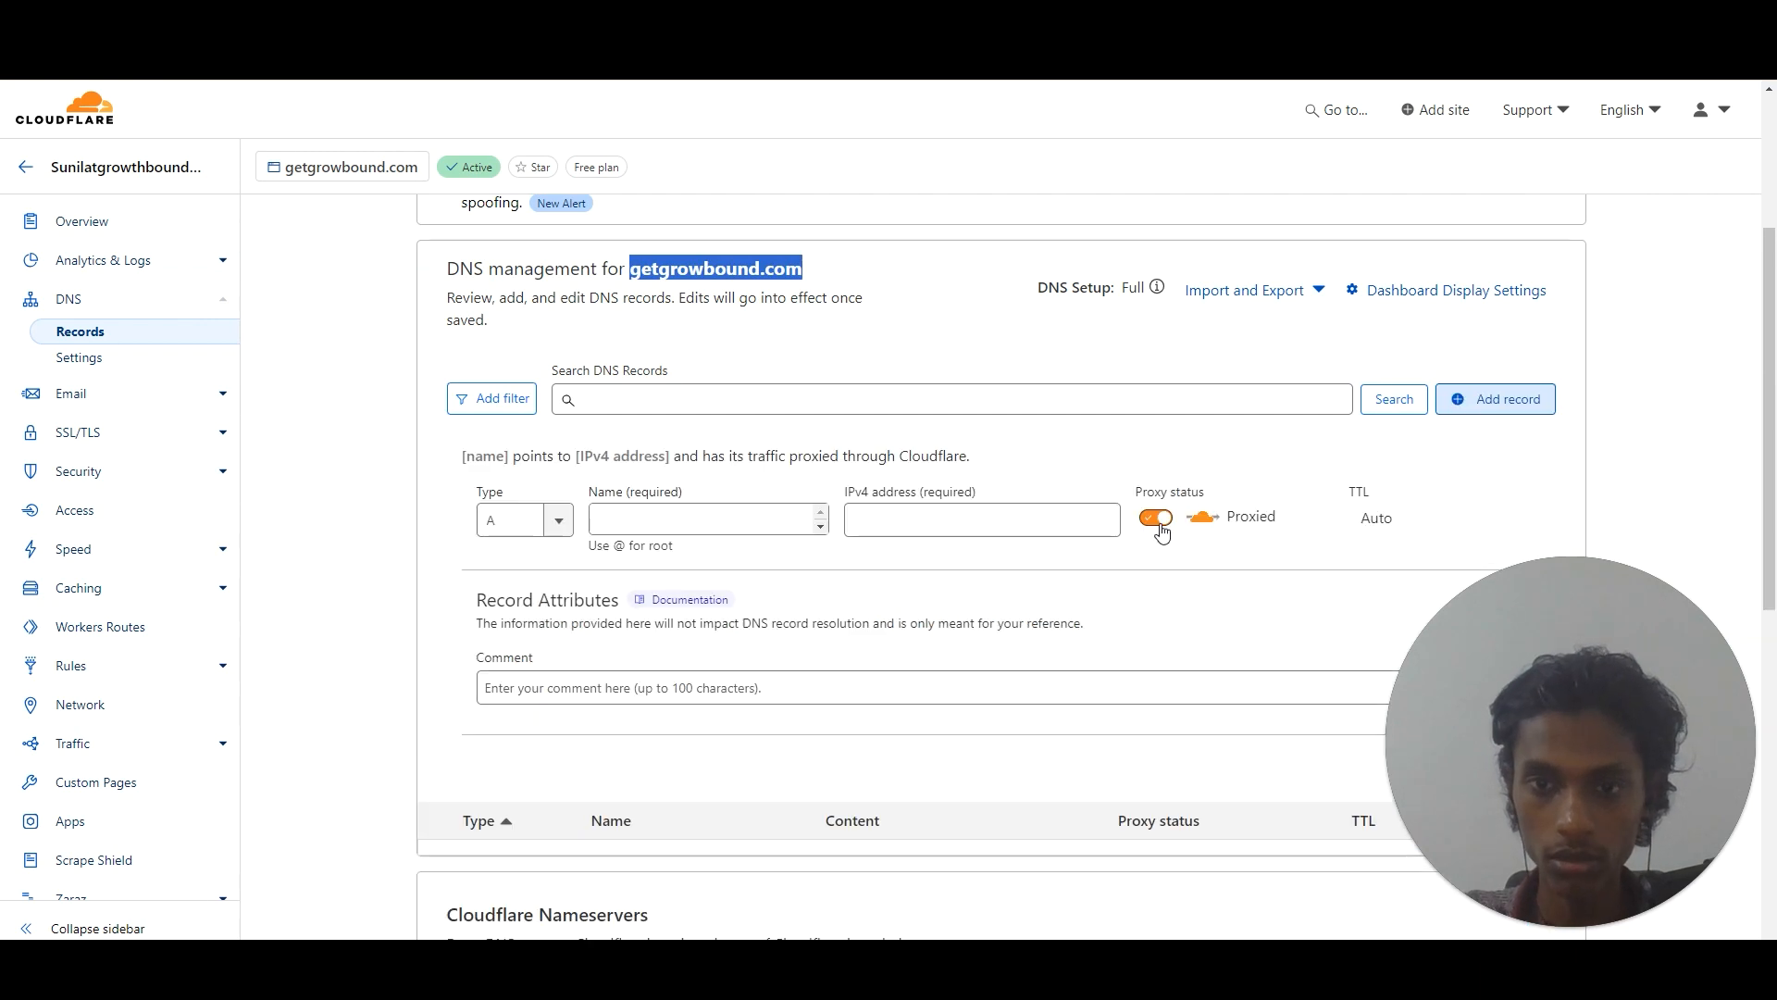
pyautogui.click(1159, 520)
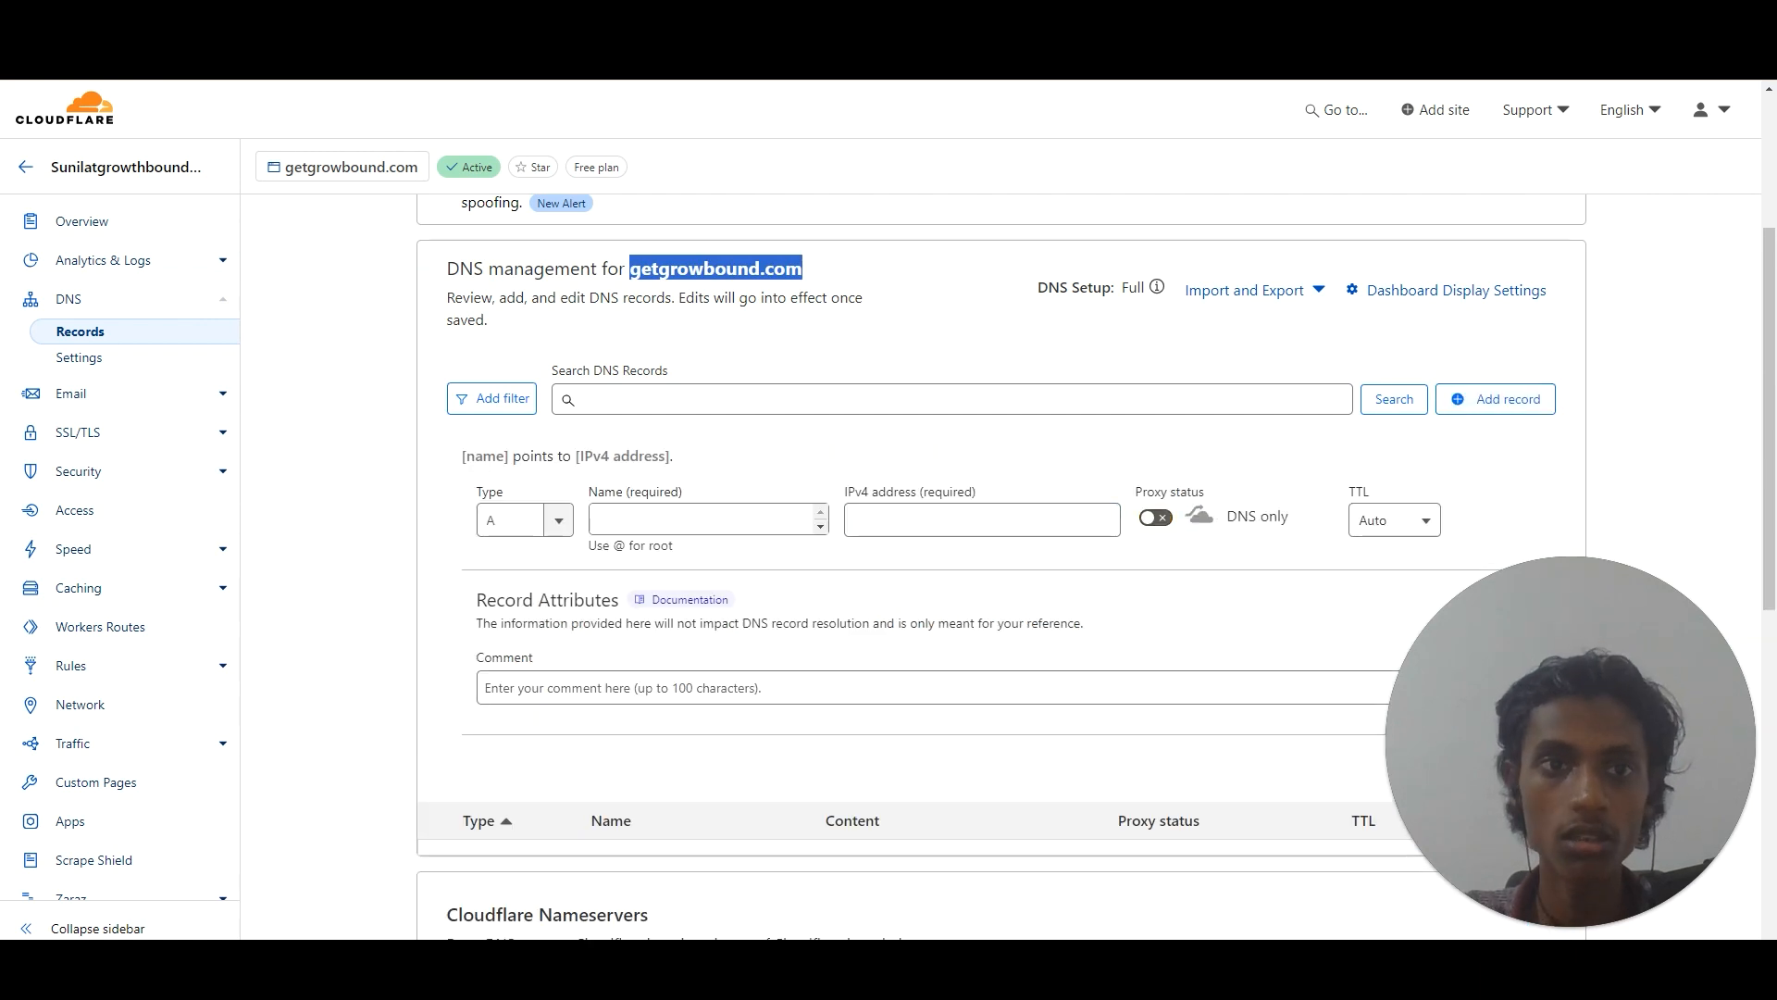
pyautogui.hotkey('alt', 'Tab')
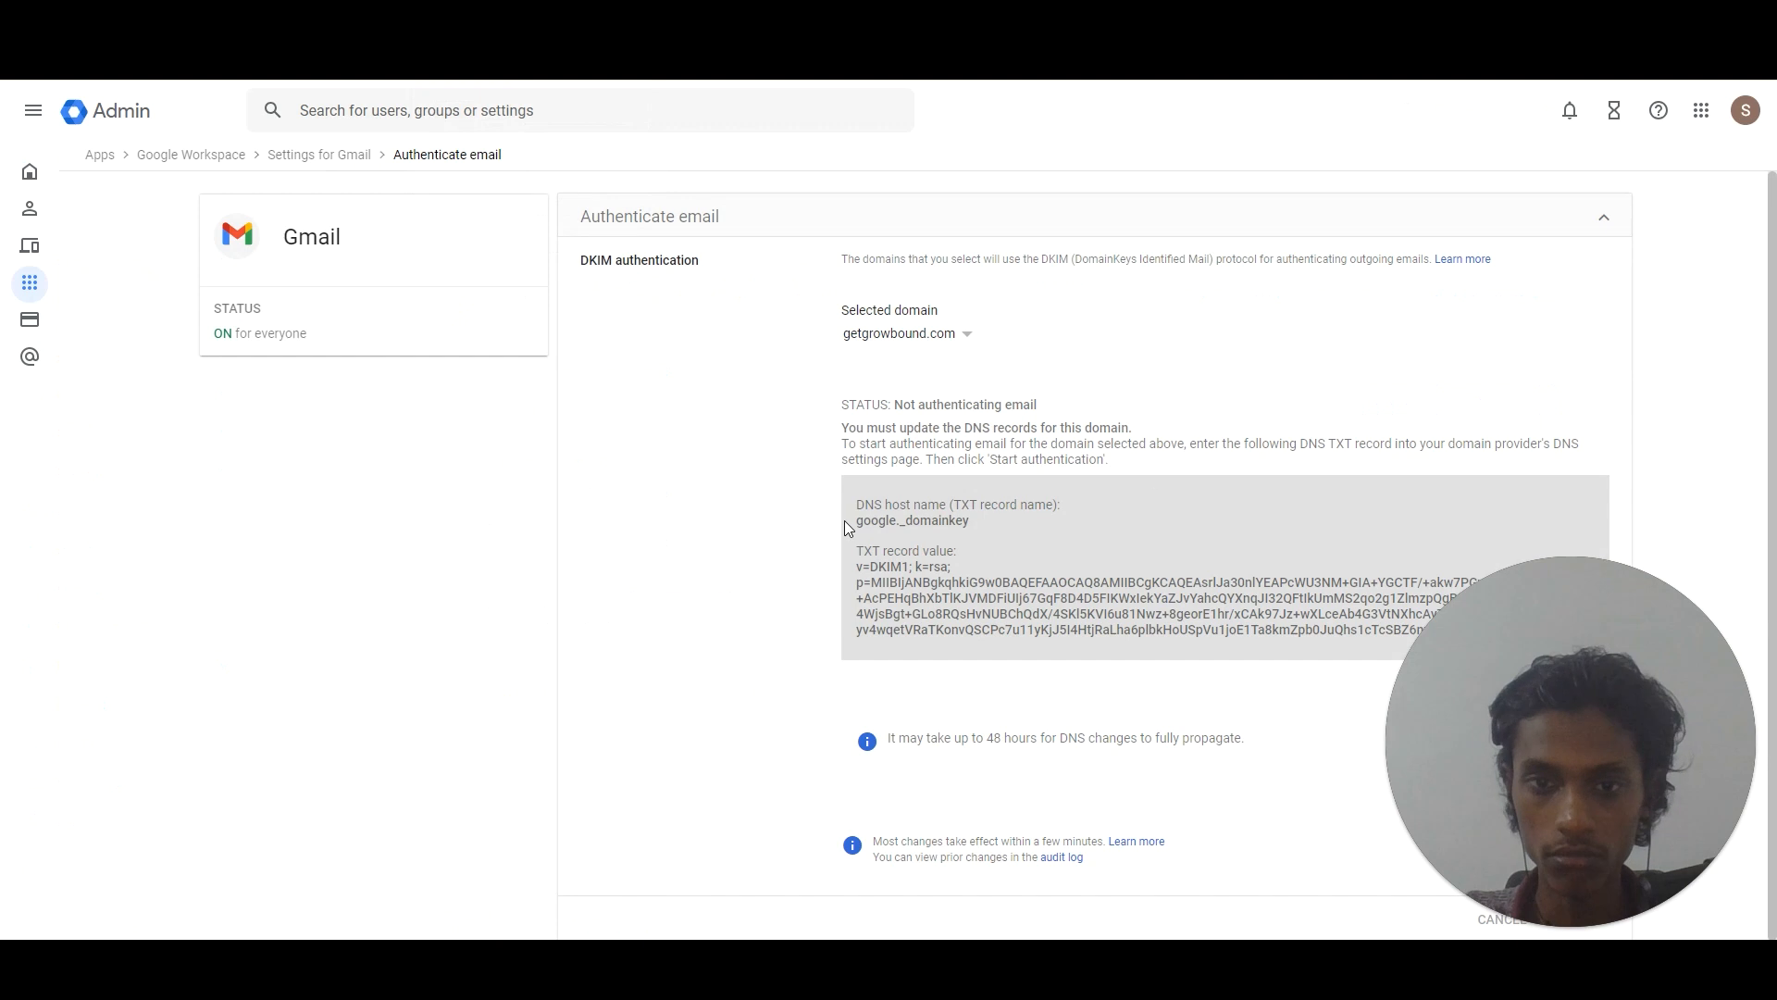
pyautogui.moveTo(861, 521)
pyautogui.mouseDown()
pyautogui.moveTo(971, 522)
pyautogui.moveTo(867, 528)
pyautogui.mouseUp()
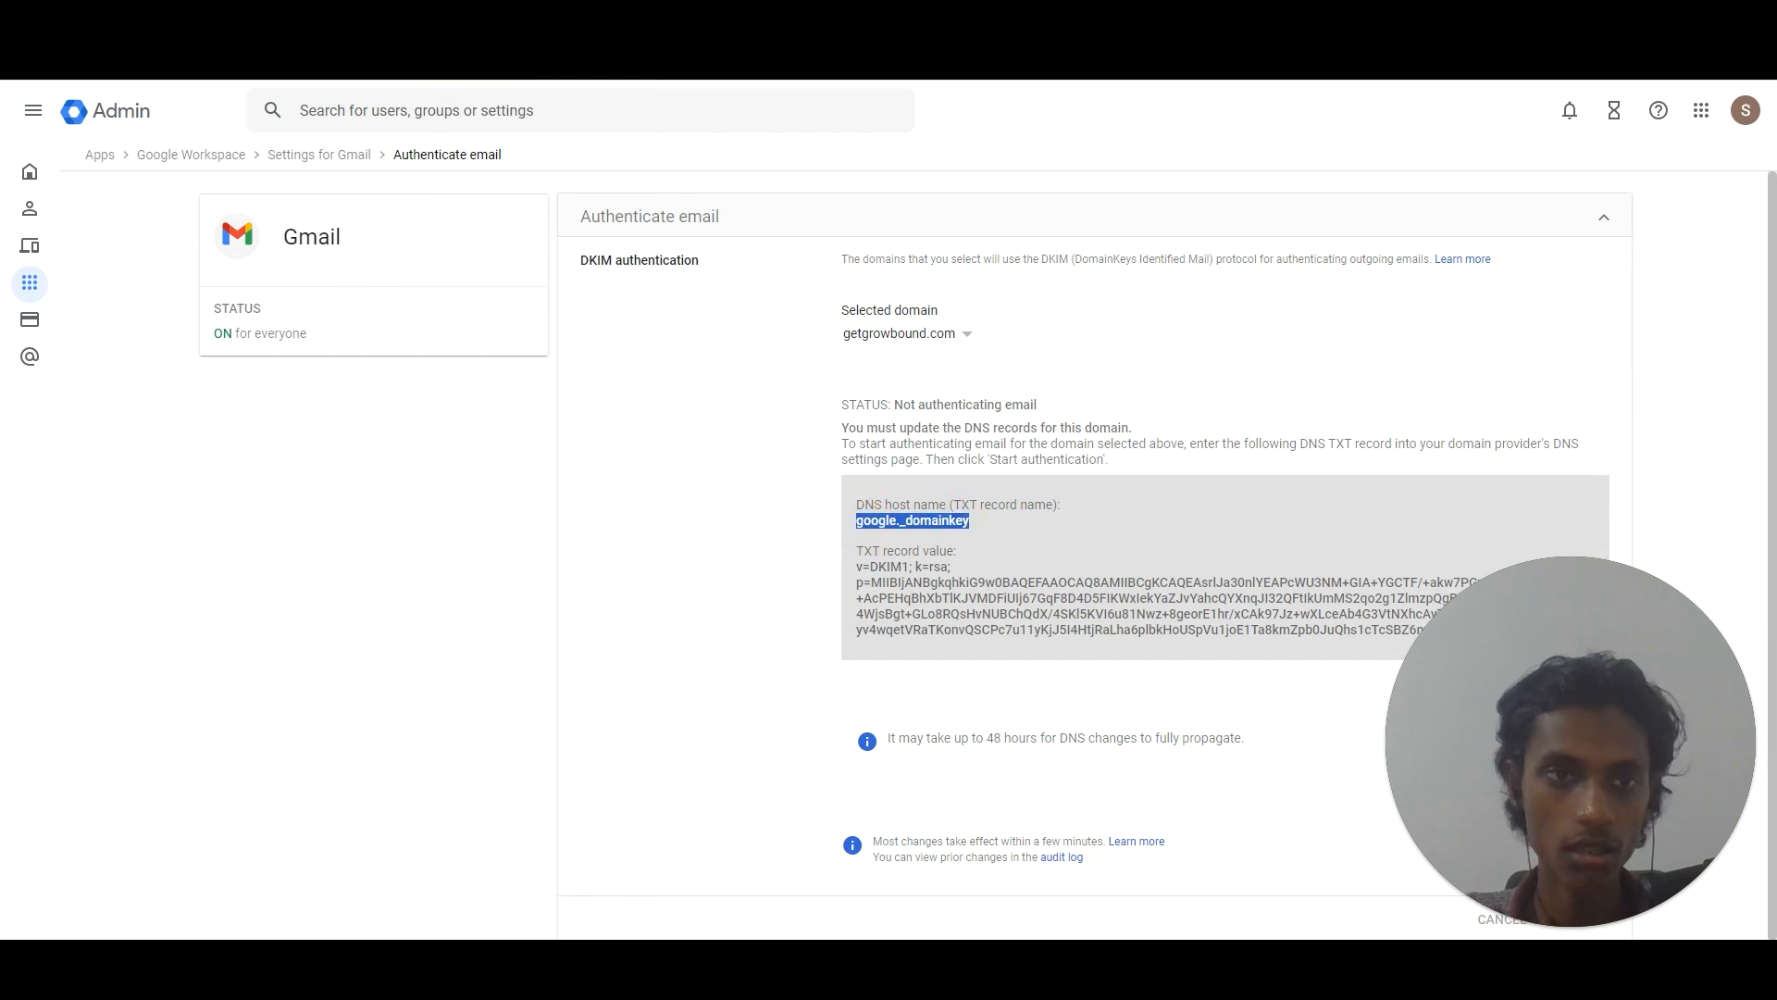
pyautogui.hotkey('alt', 'Tab')
pyautogui.click(622, 519)
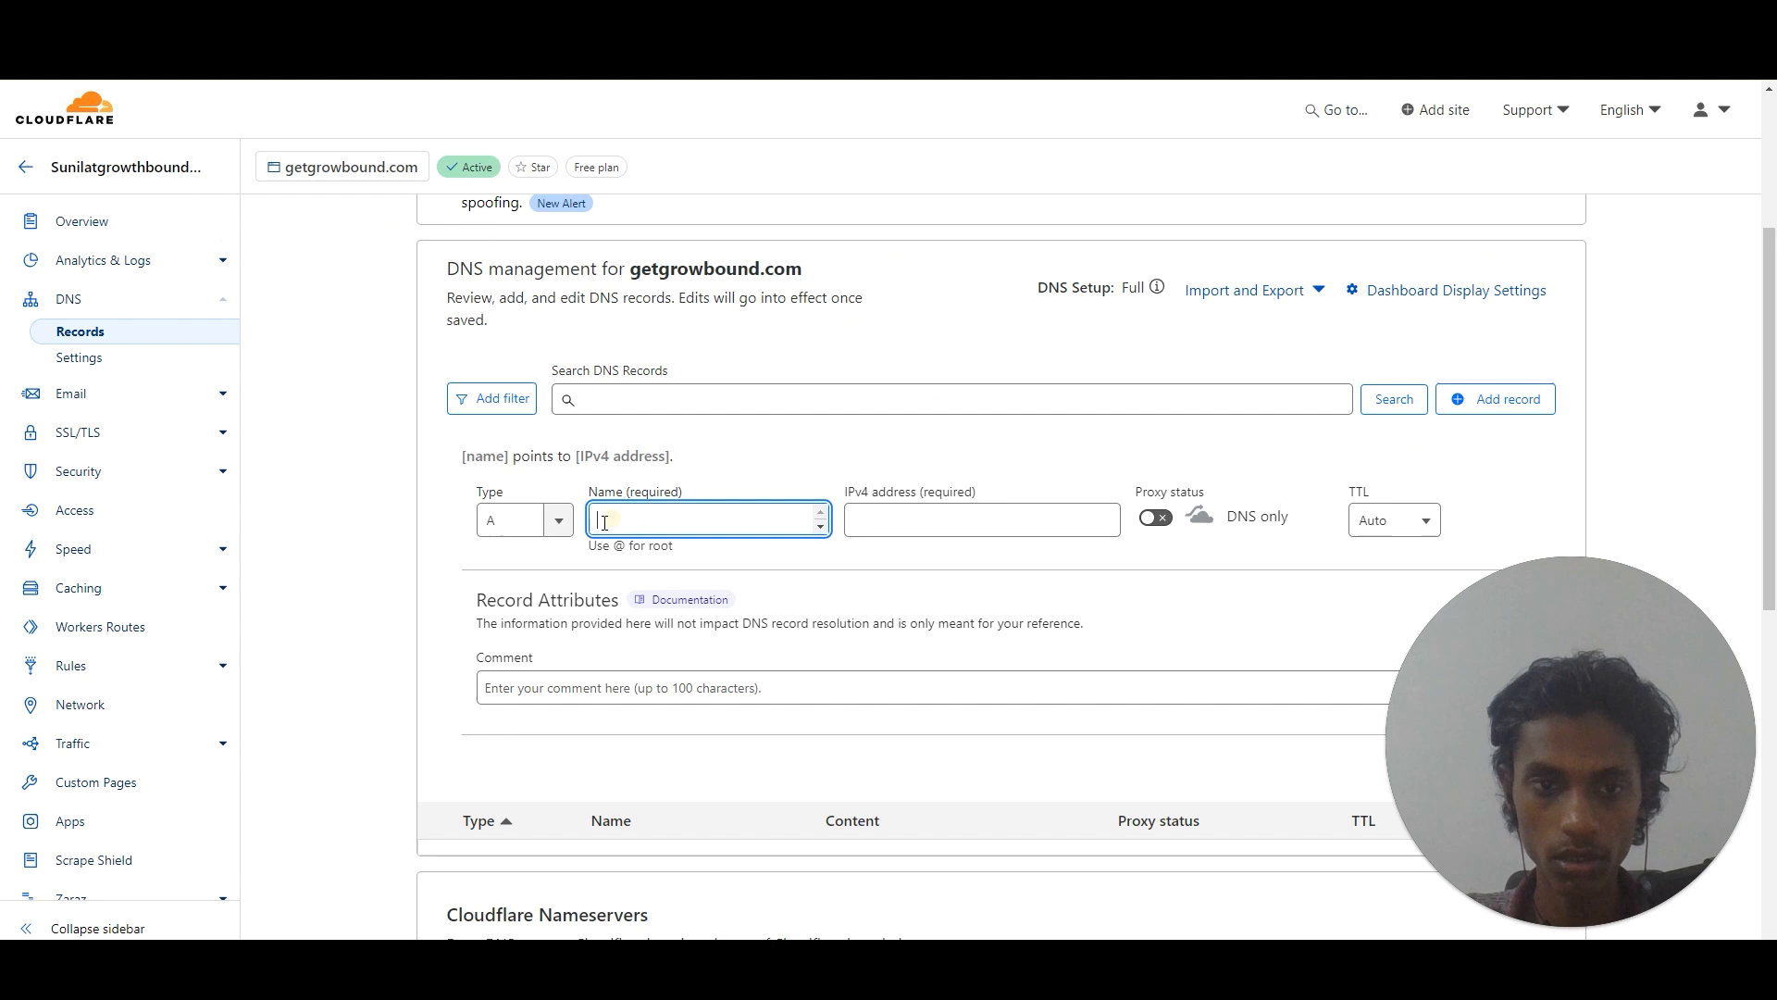
pyautogui.click(554, 519)
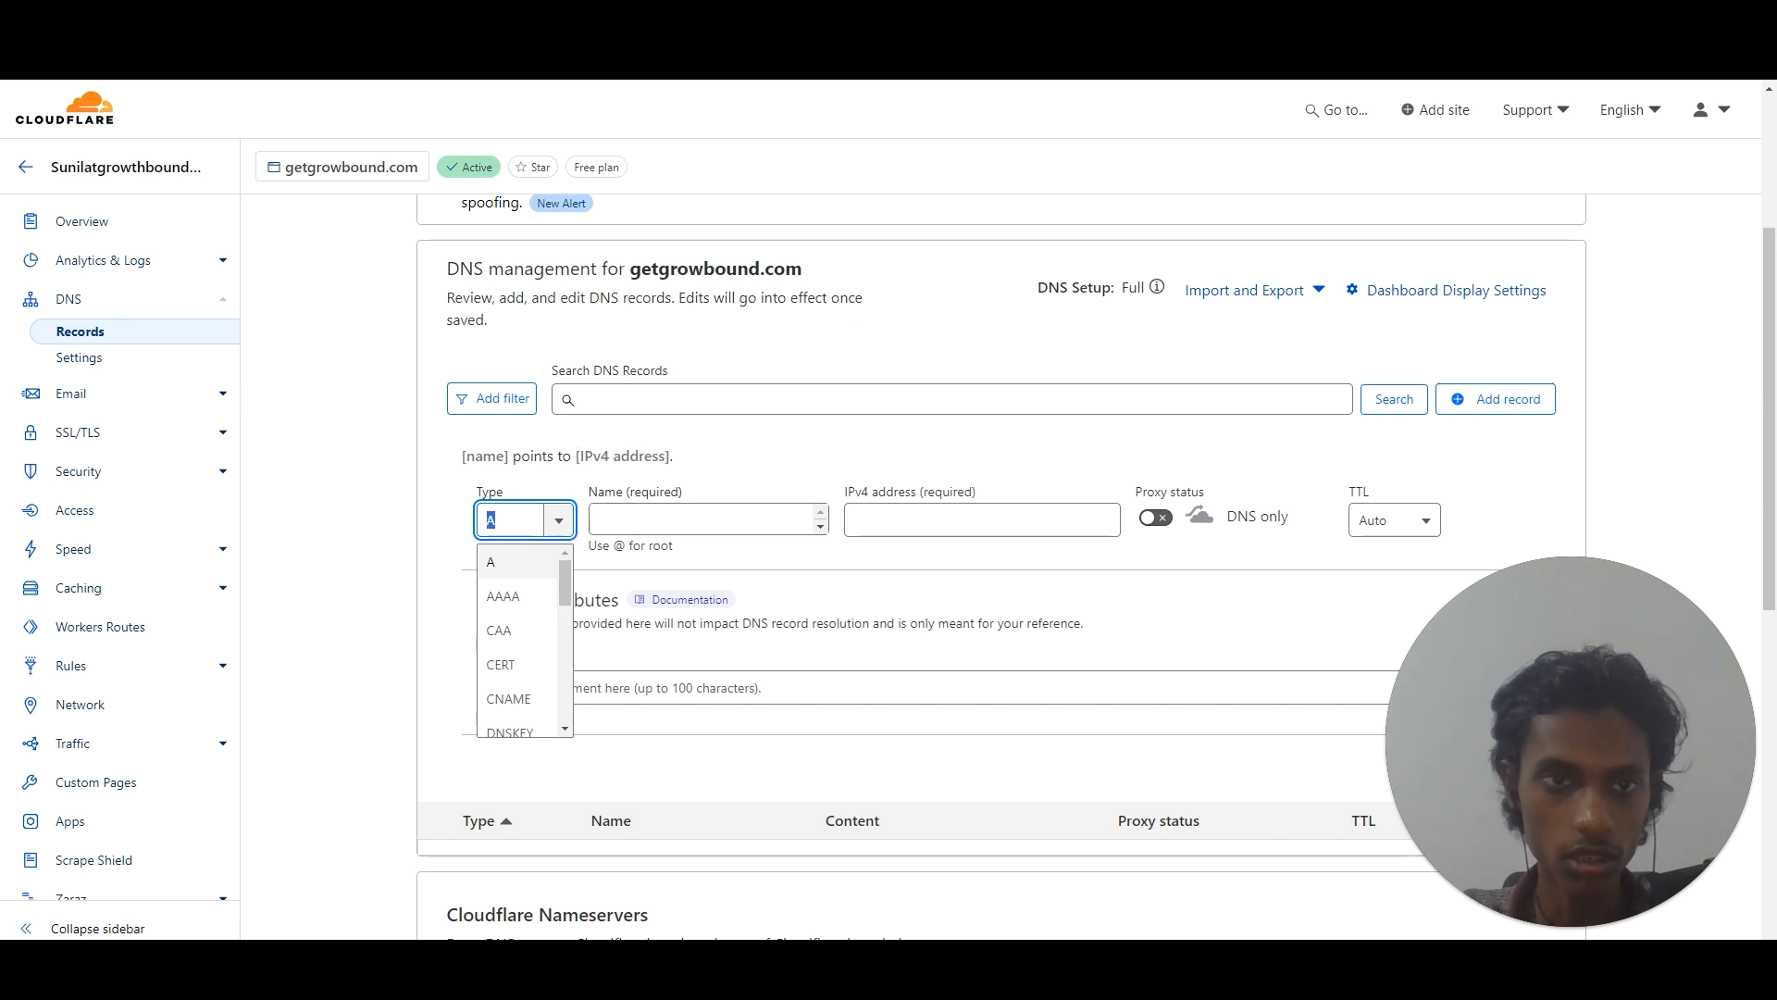
pyautogui.hotkey('alt', 'Tab')
pyautogui.hotkey('alt', 'Tab')
pyautogui.write('TXZ')
pyautogui.press('BackSpace')
pyautogui.write('XT')
pyautogui.click(483, 578)
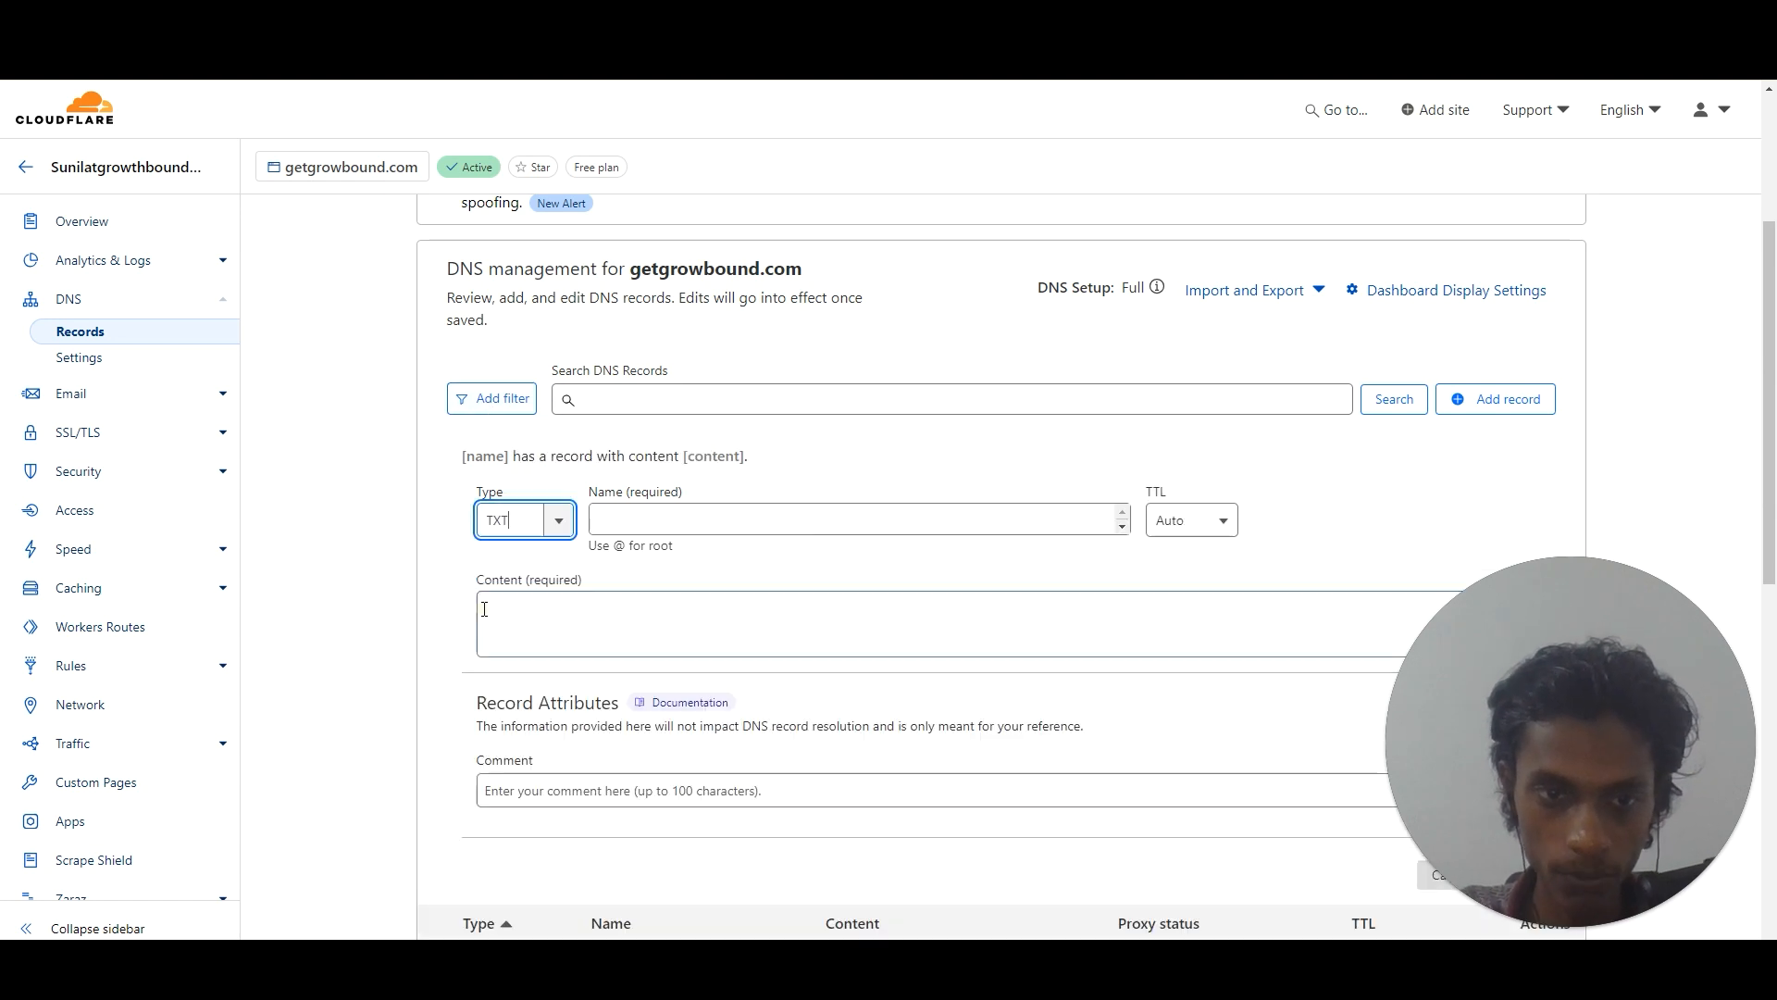
# Name the record google._domainkey and set its TTL to 1 min.
pyautogui.click(717, 517)
pyautogui.write('google._domainkey')
pyautogui.click(743, 639)
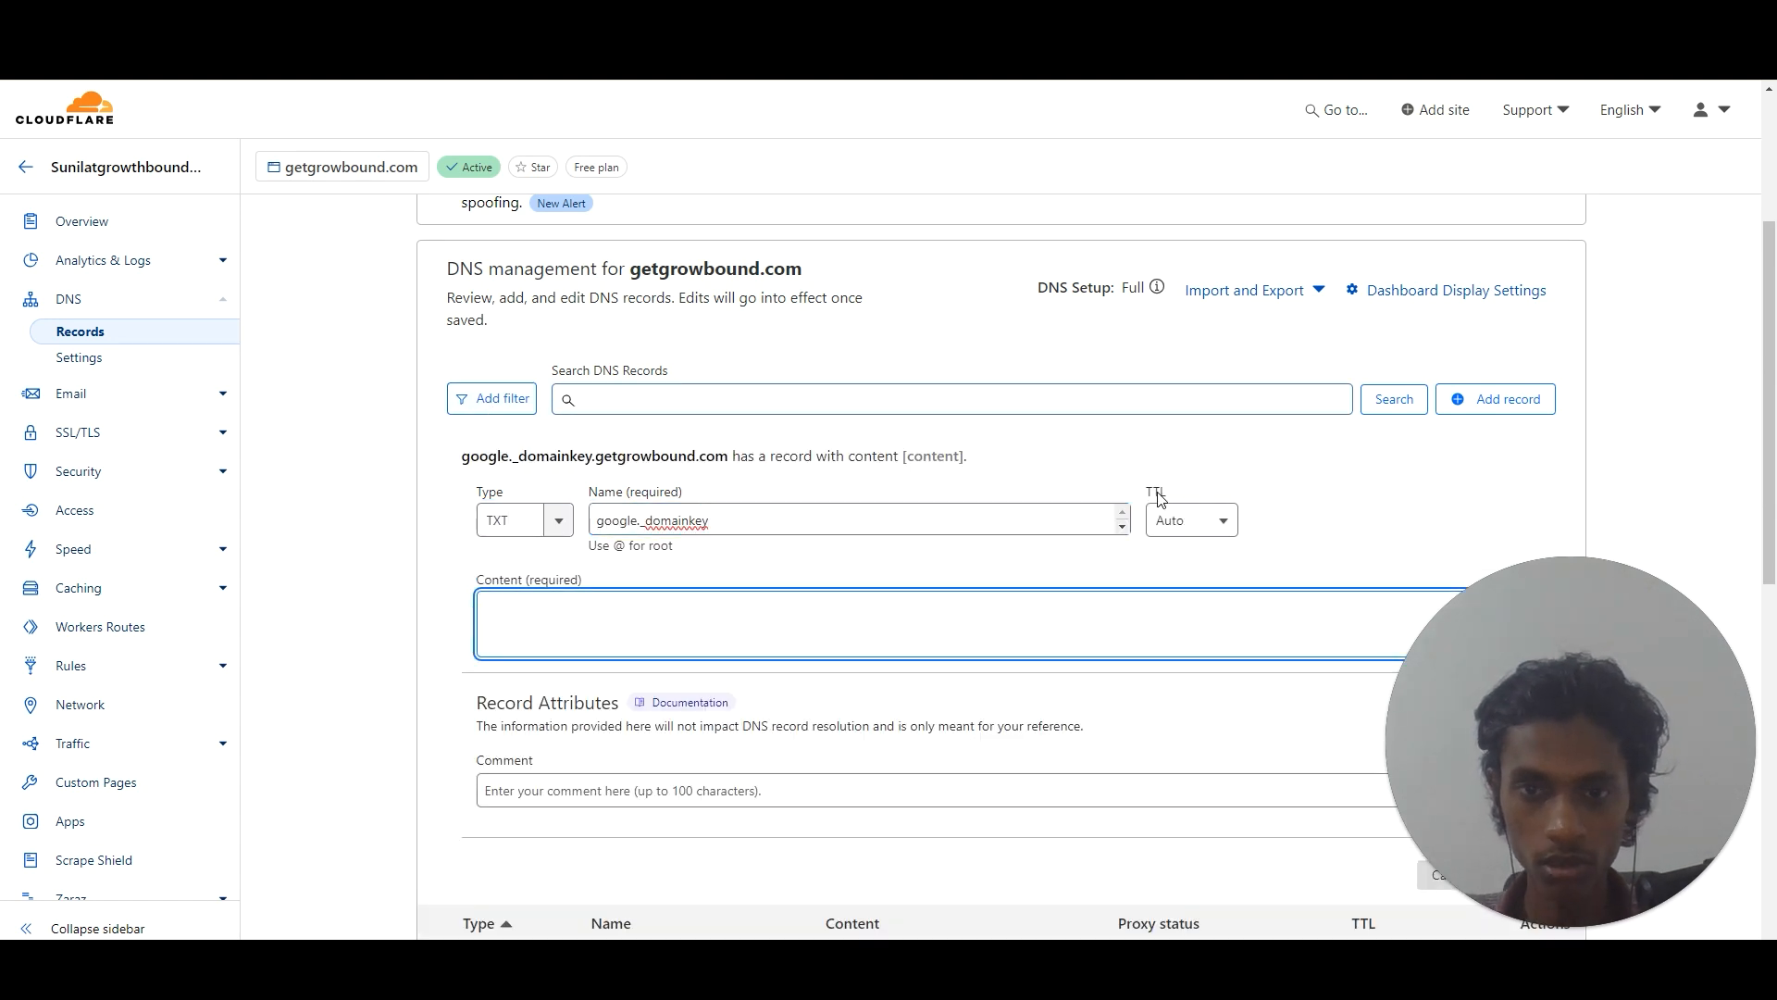
pyautogui.click(1185, 520)
pyautogui.click(1175, 600)
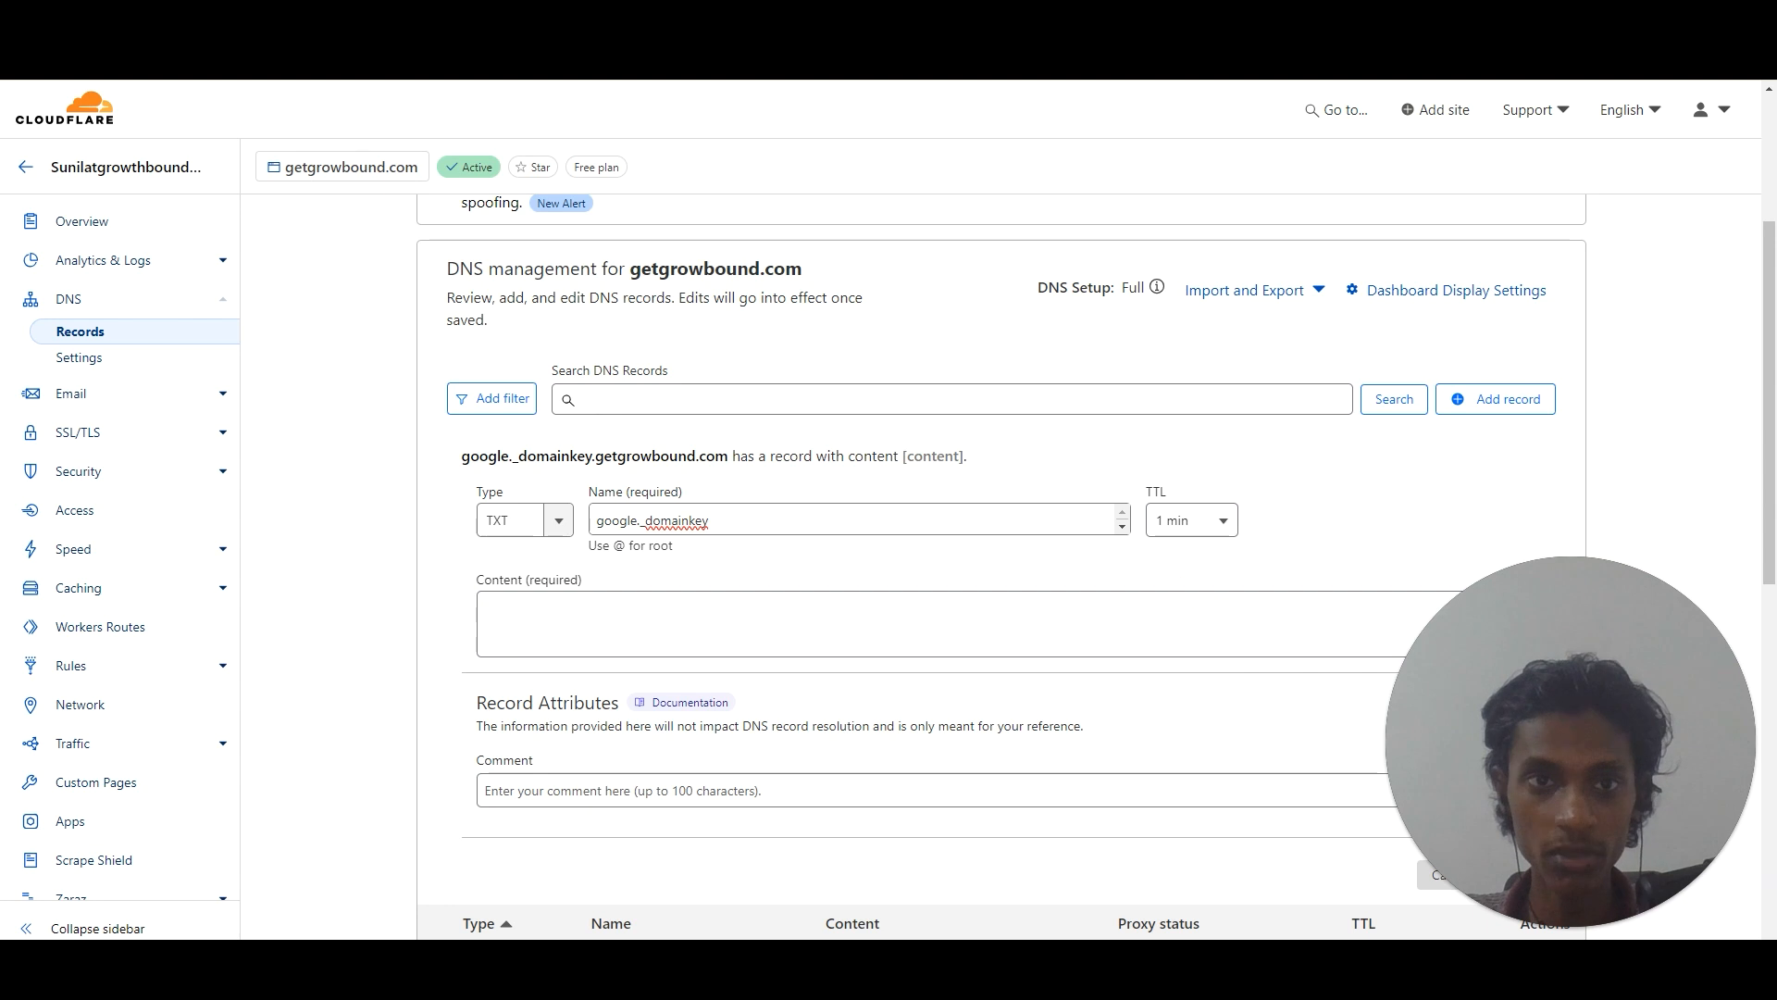
# Paste the DKIM key value into the record content and save the TXT record.
pyautogui.hotkey('ctrl', 'Tab')
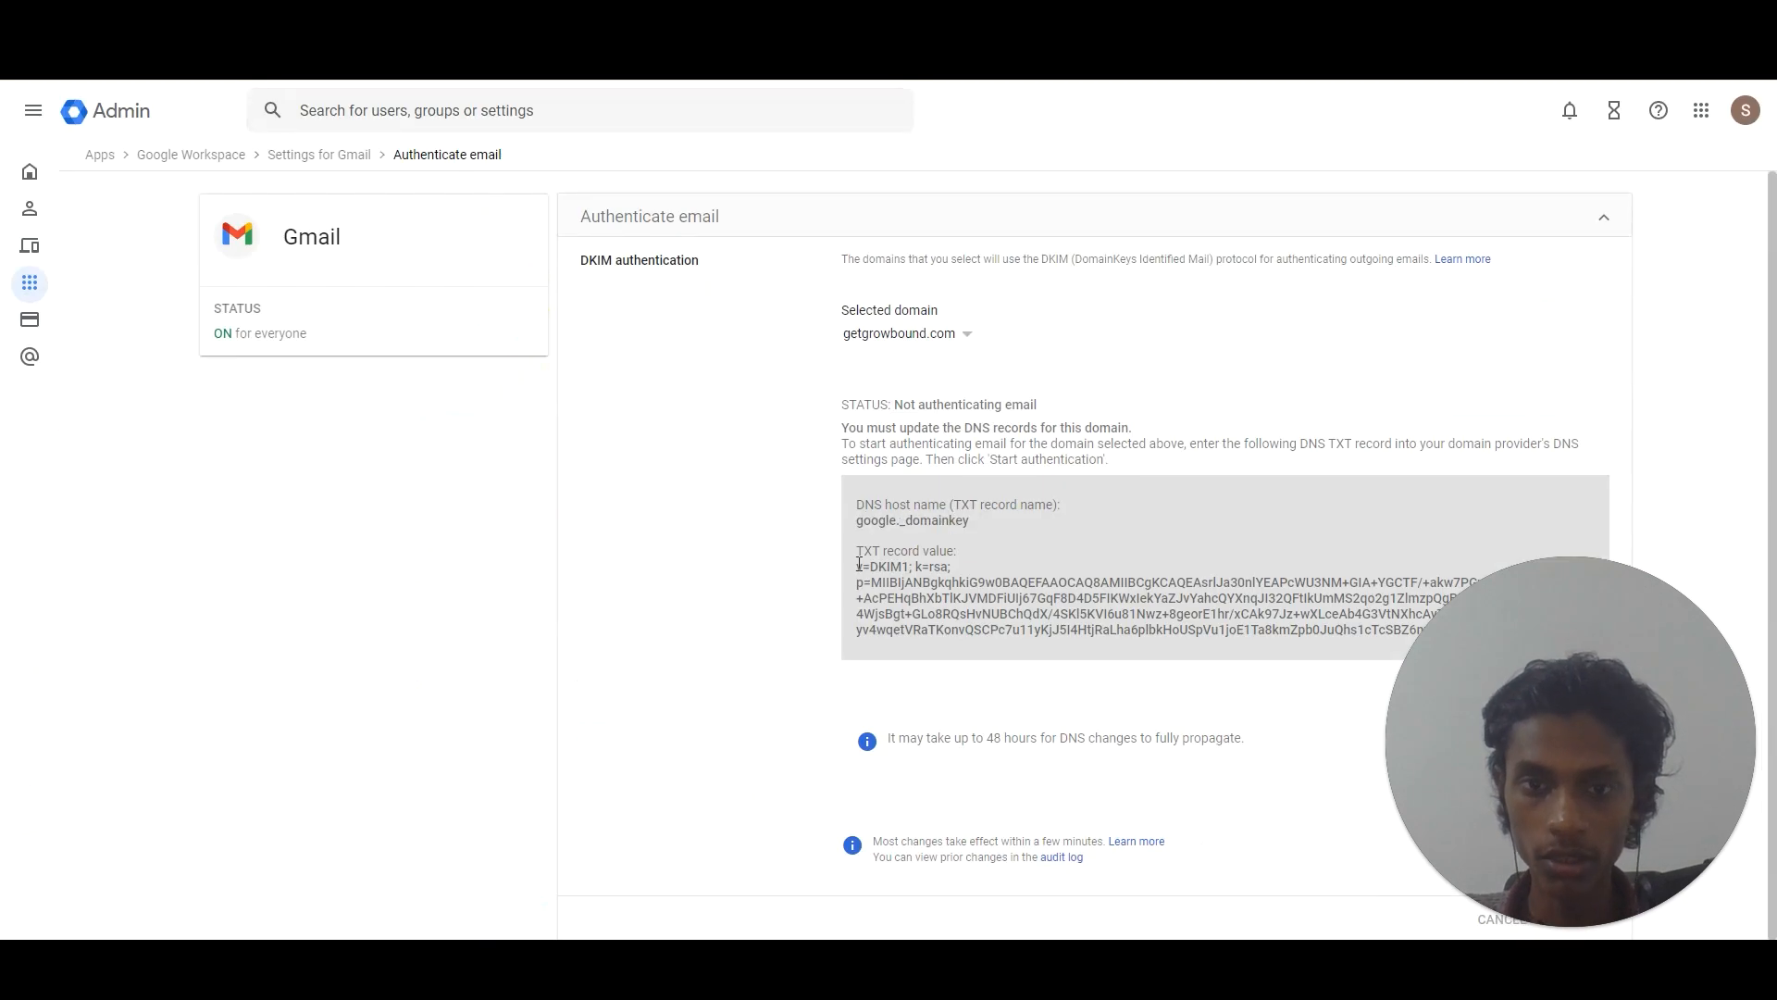
pyautogui.moveTo(859, 563); pyautogui.dragTo(1743, 657)
pyautogui.hotkey('ctrl', 'Tab')
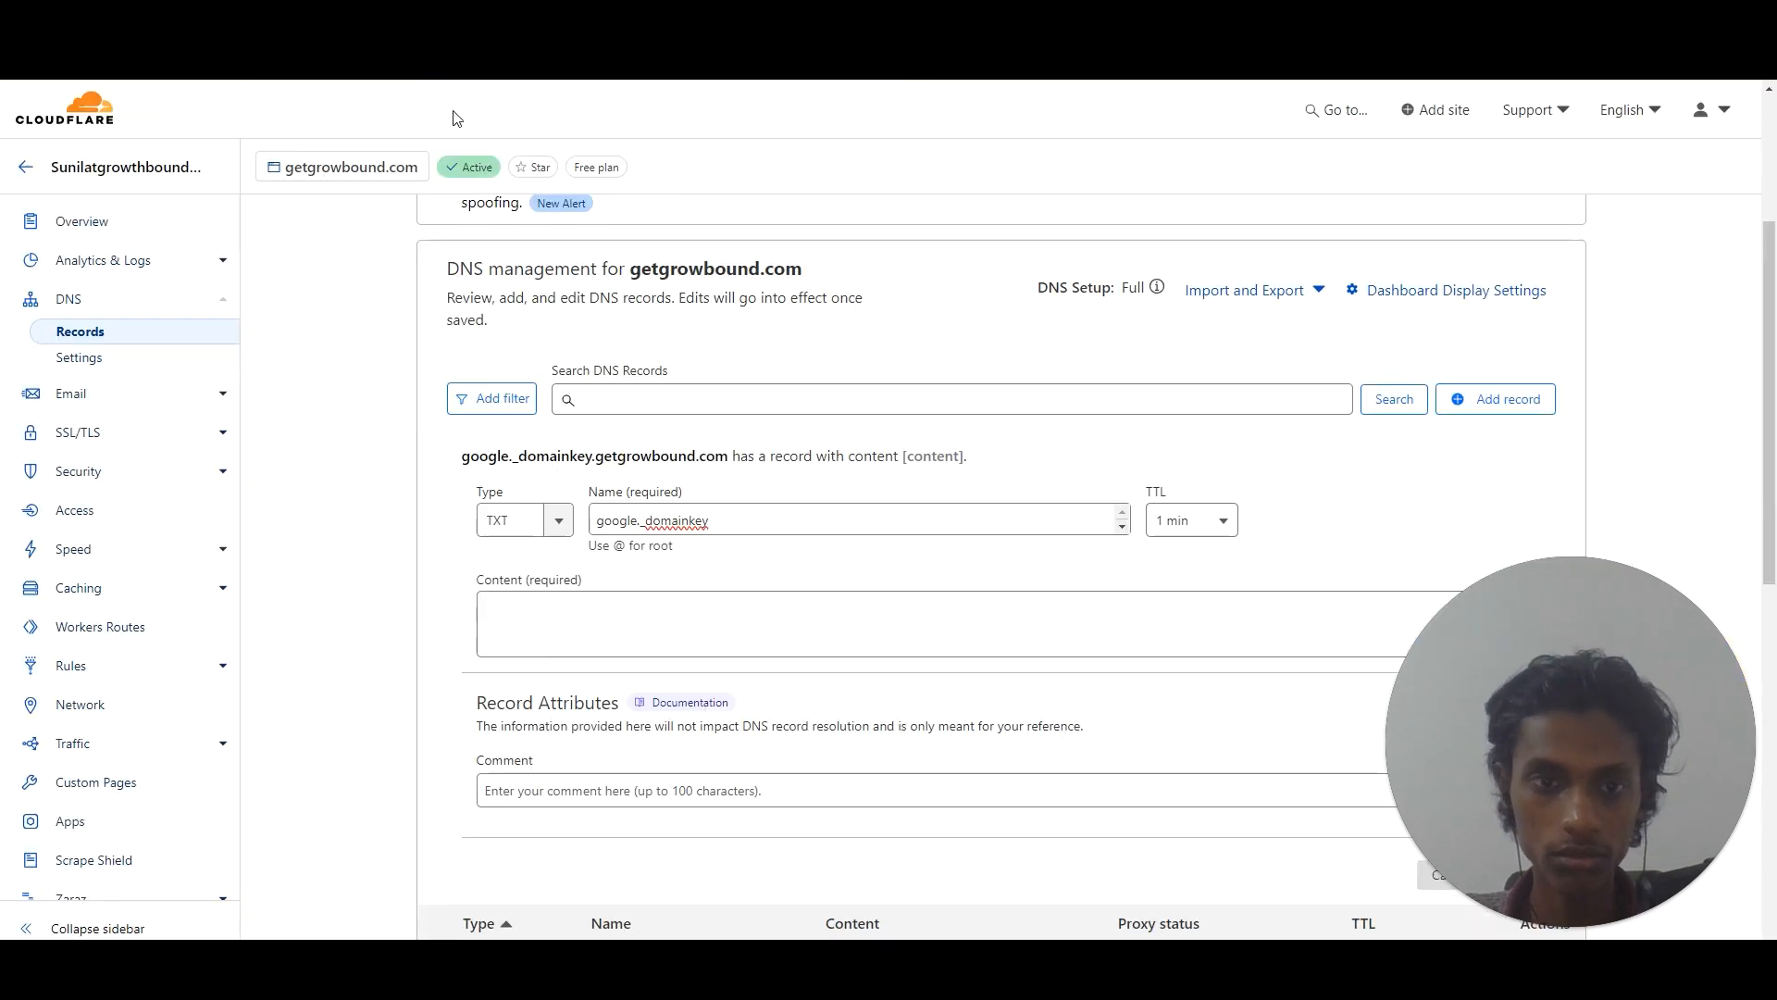
pyautogui.click(583, 608)
pyautogui.hotkey('ctrl', 'v')
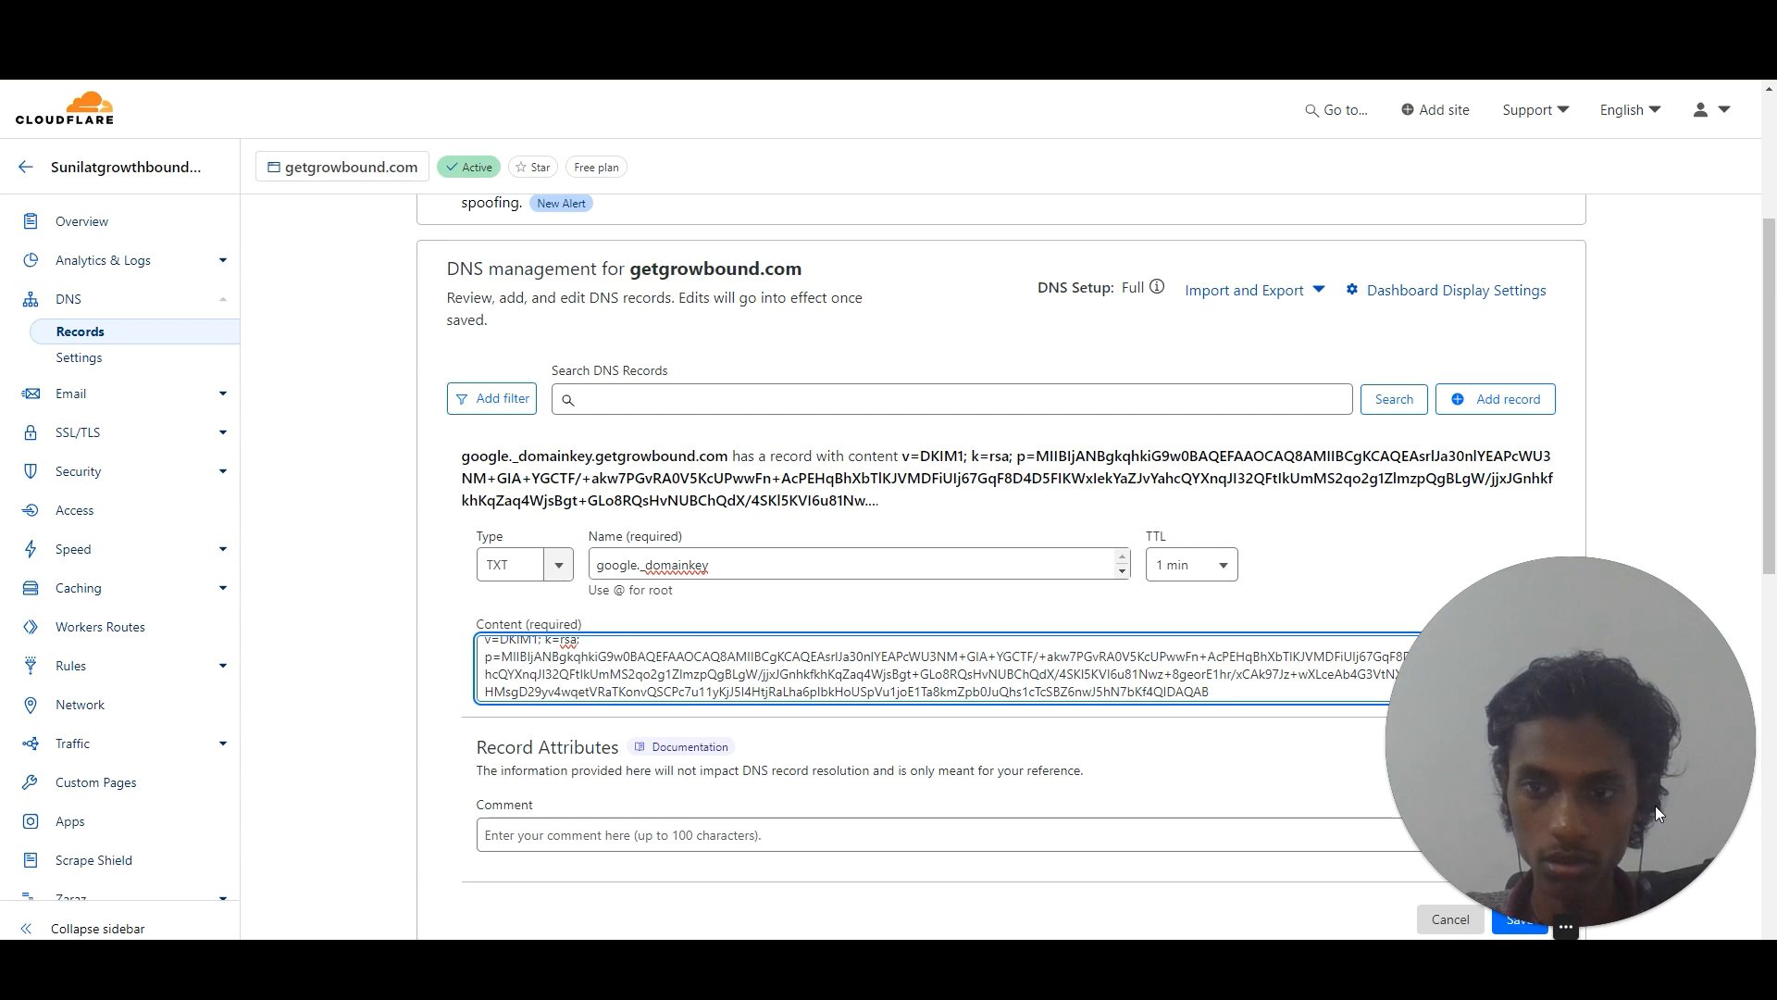
pyautogui.moveTo(1770, 464); pyautogui.dragTo(1770, 605)
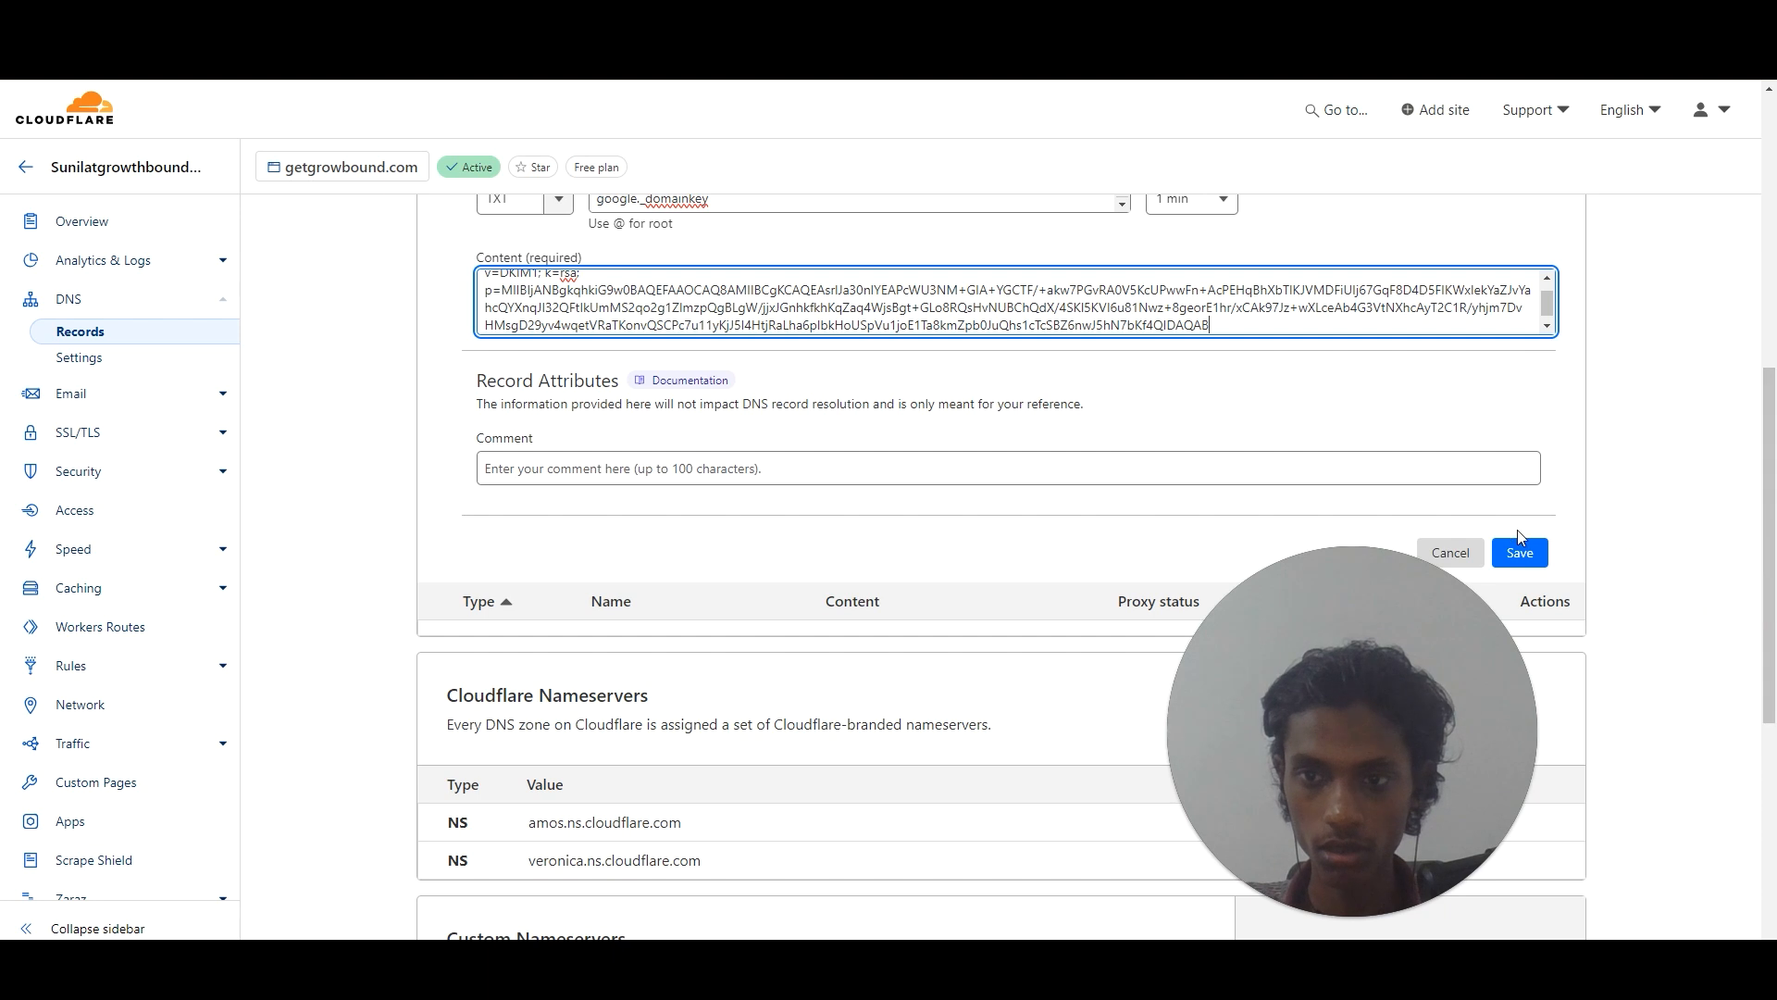
pyautogui.click(1522, 558)
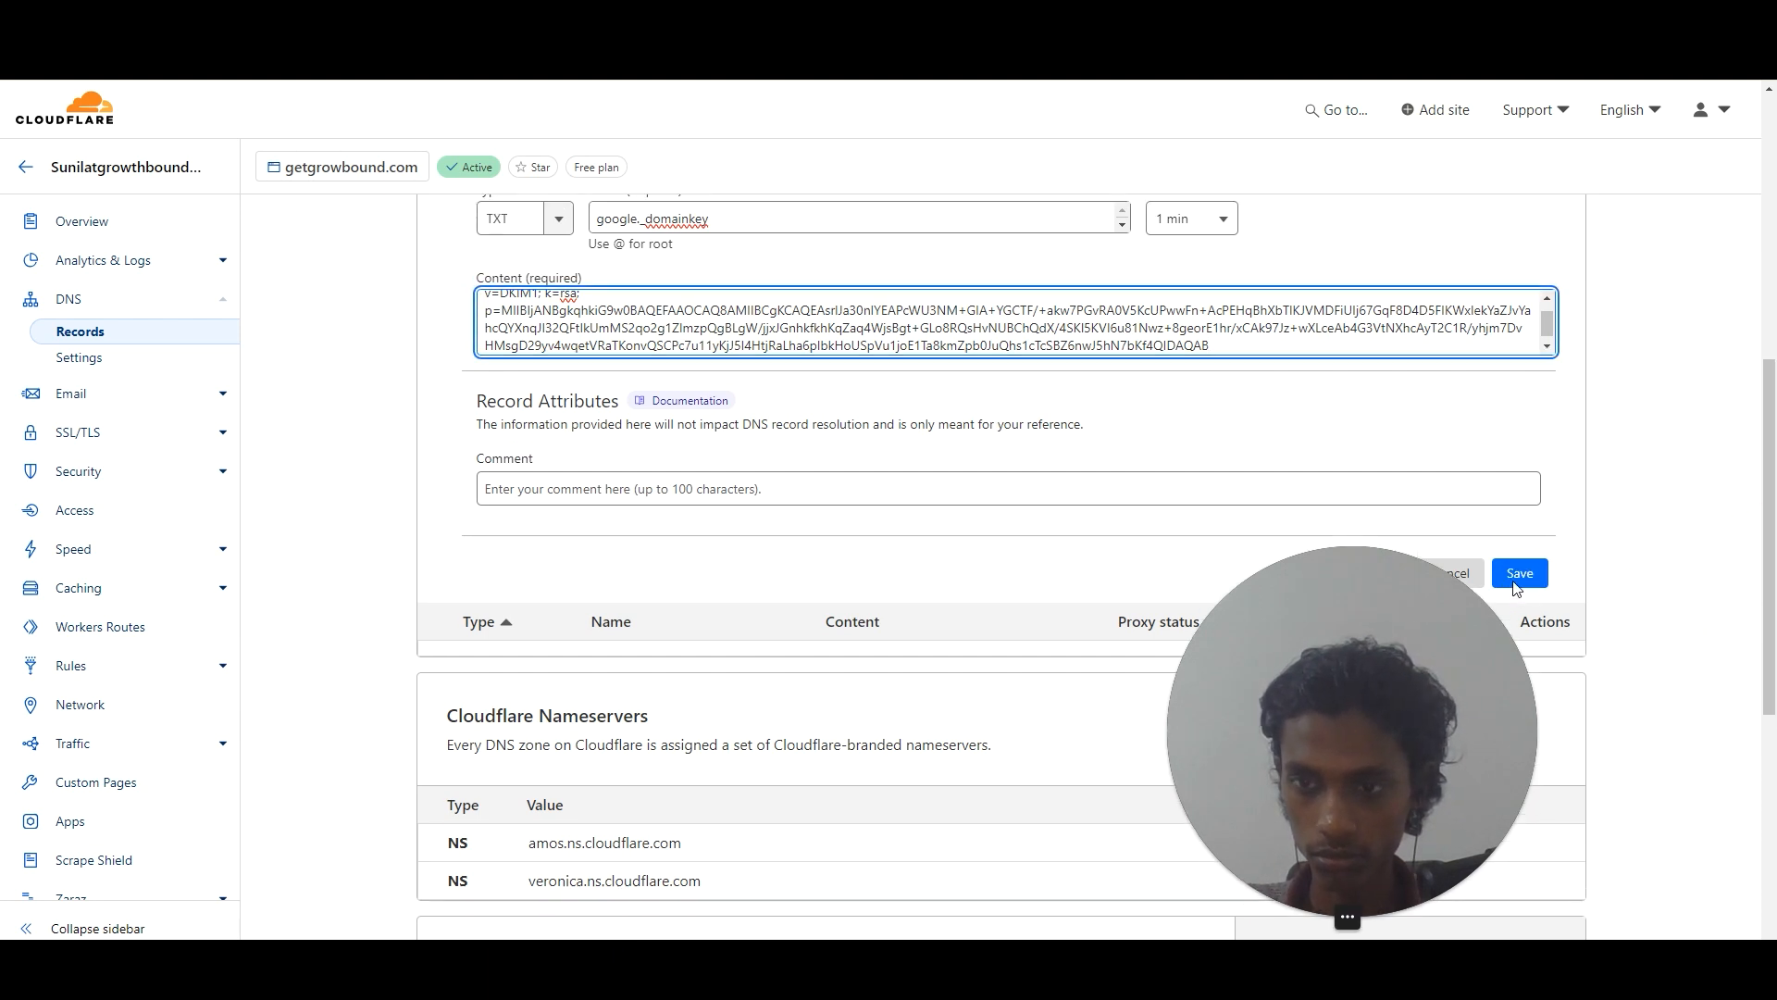
pyautogui.click(1519, 575)
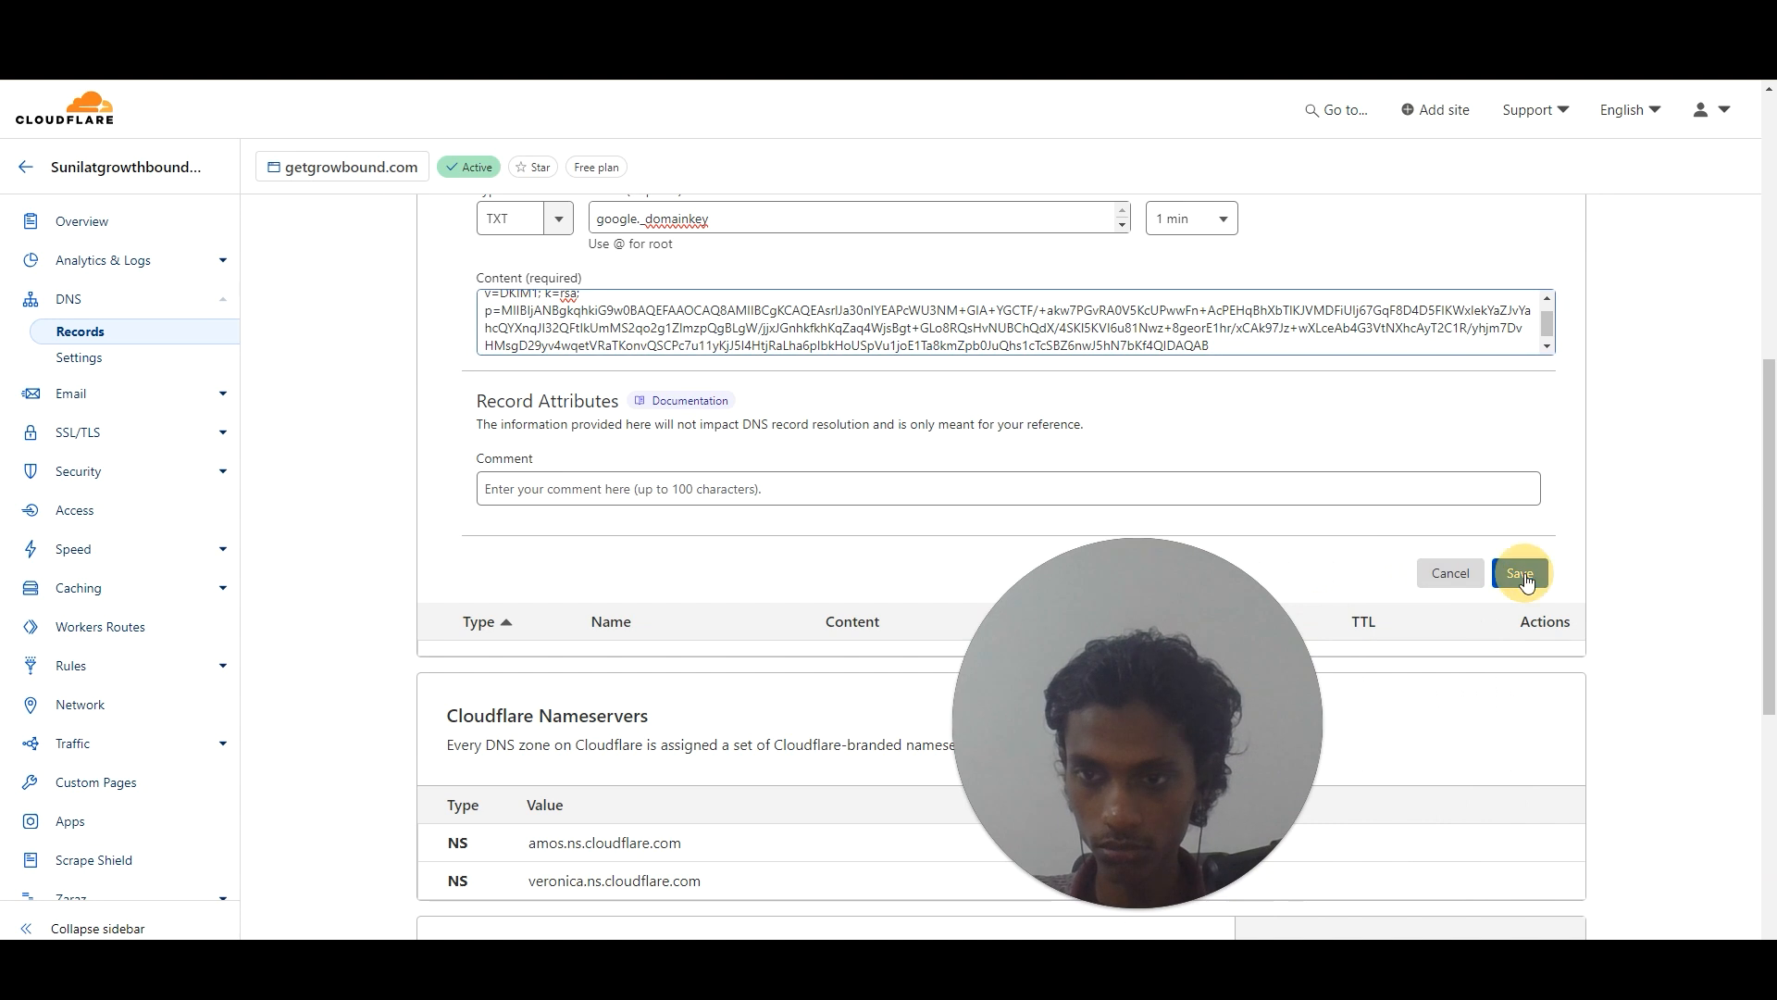
pyautogui.moveTo(1176, 713); pyautogui.dragTo(1653, 729)
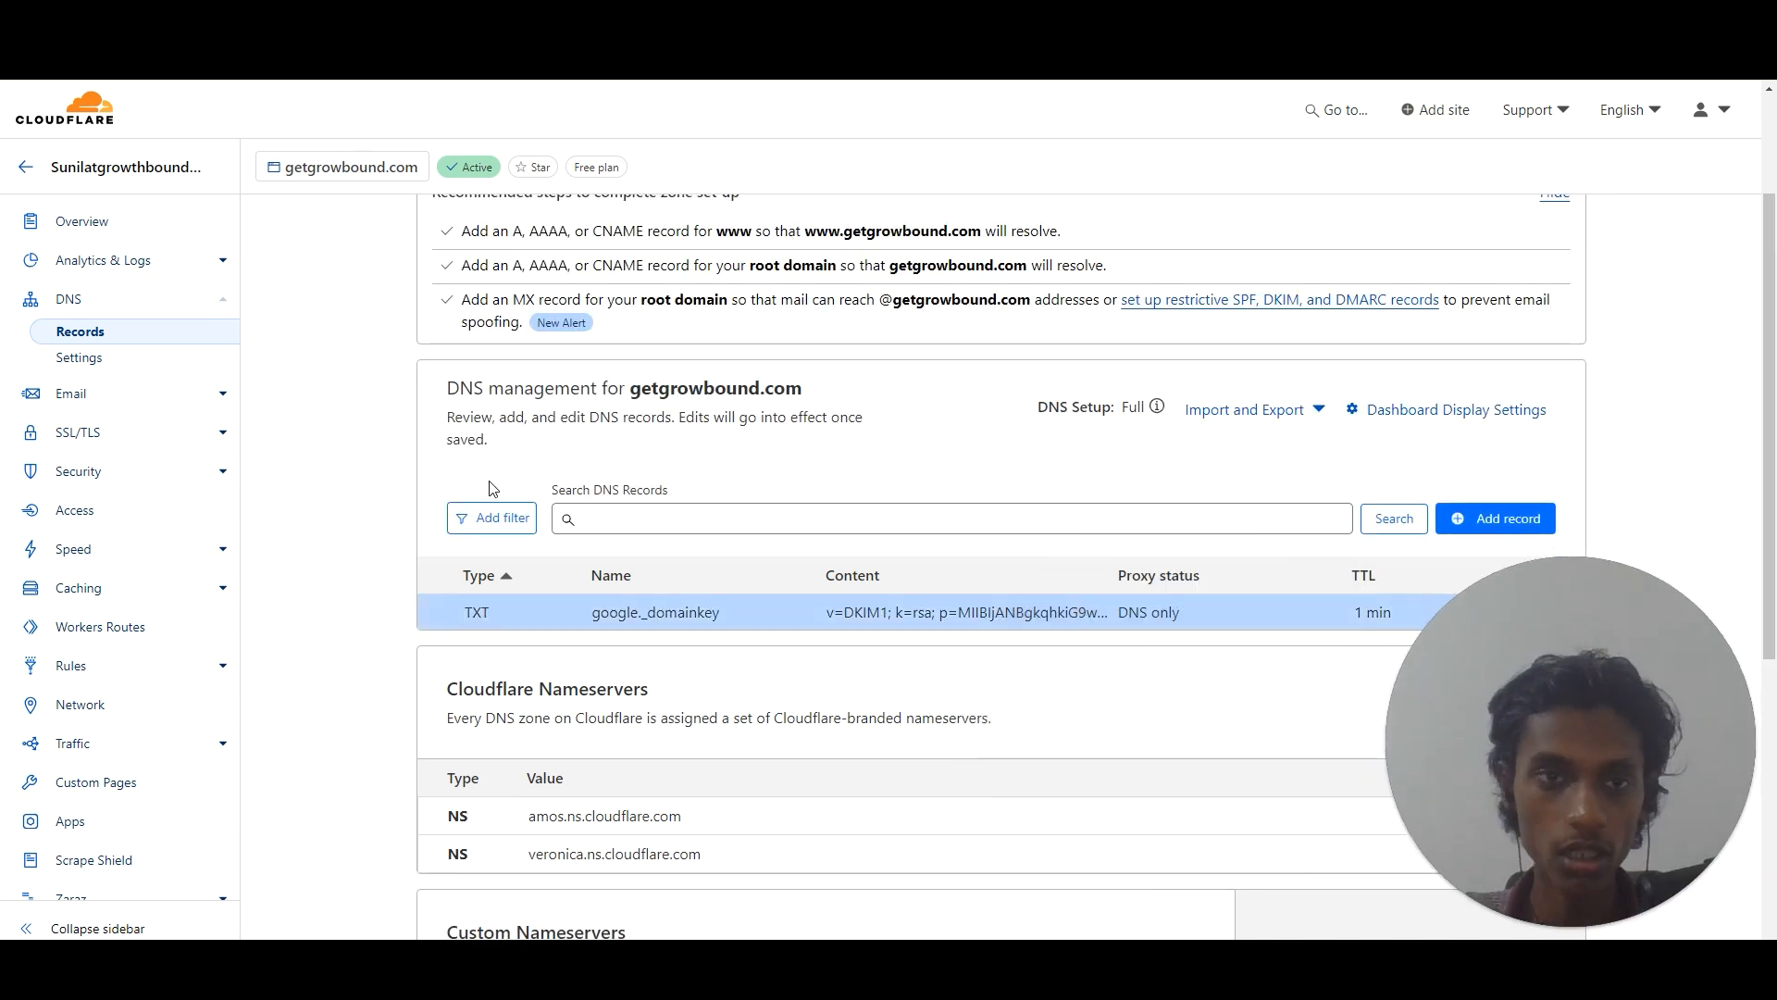
# Confirm getgrowbound.com is the selected domain and start DKIM authentication.
pyautogui.hotkey('alt', 'Tab')
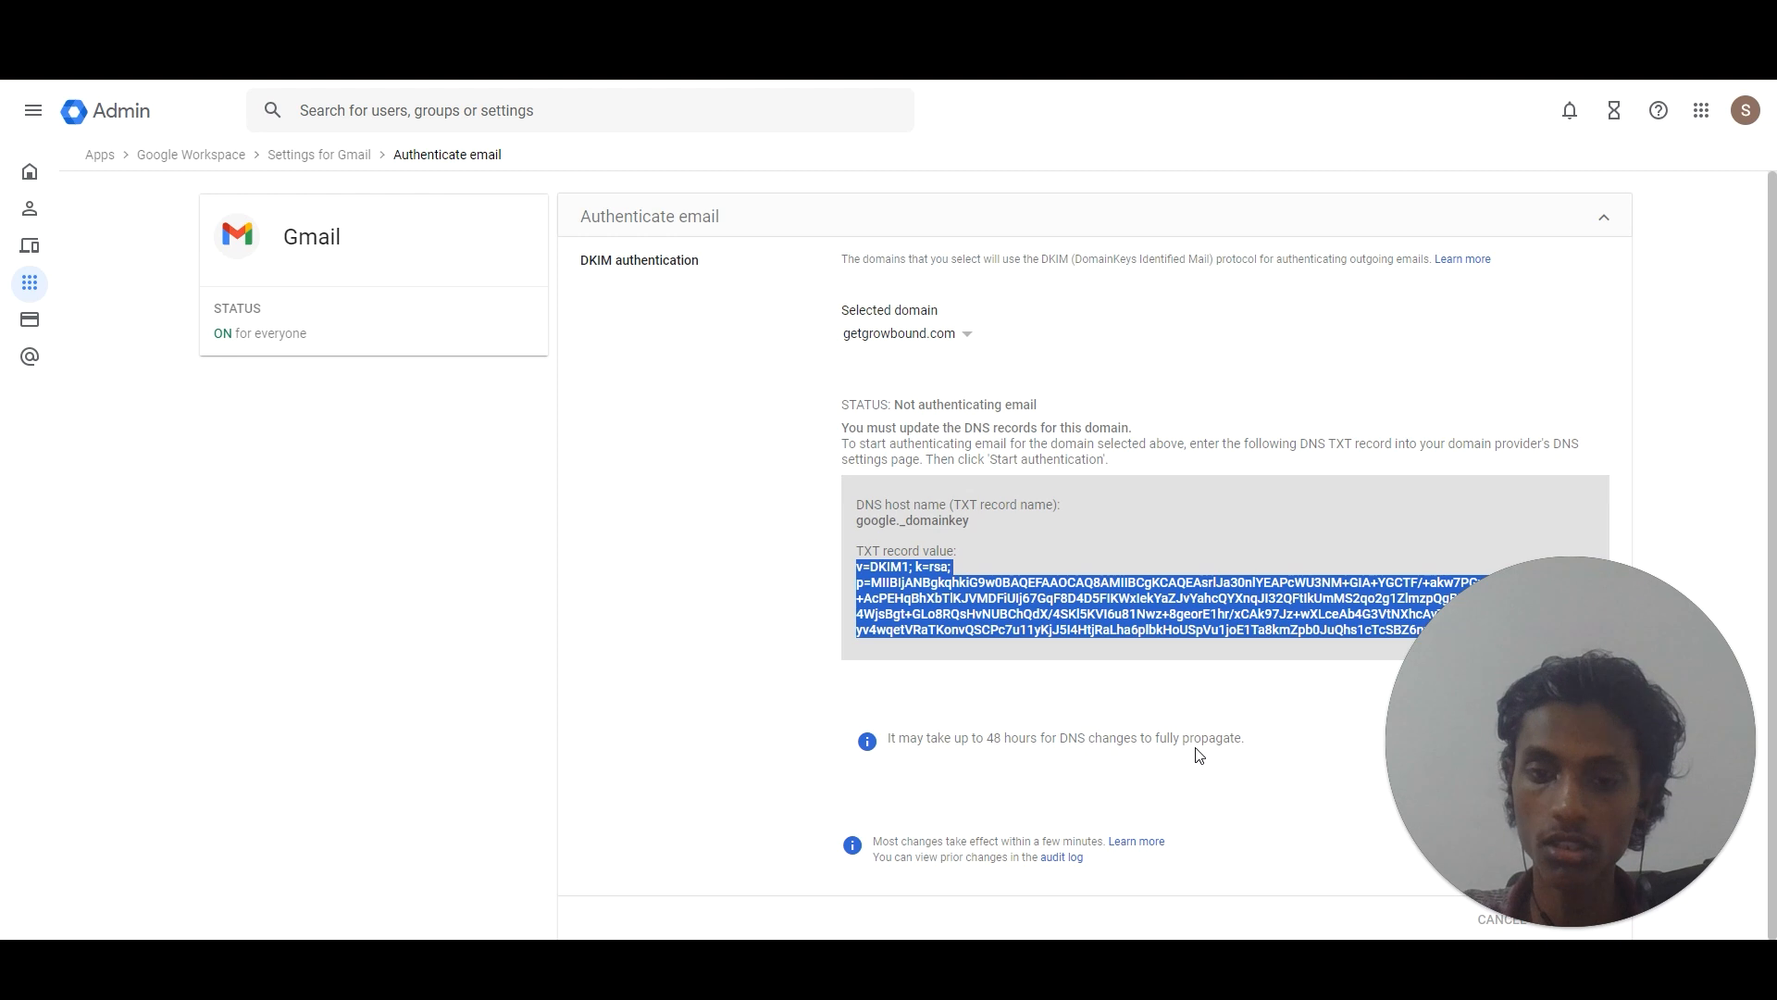
pyautogui.moveTo(1459, 755); pyautogui.dragTo(555, 718)
pyautogui.click(1159, 783)
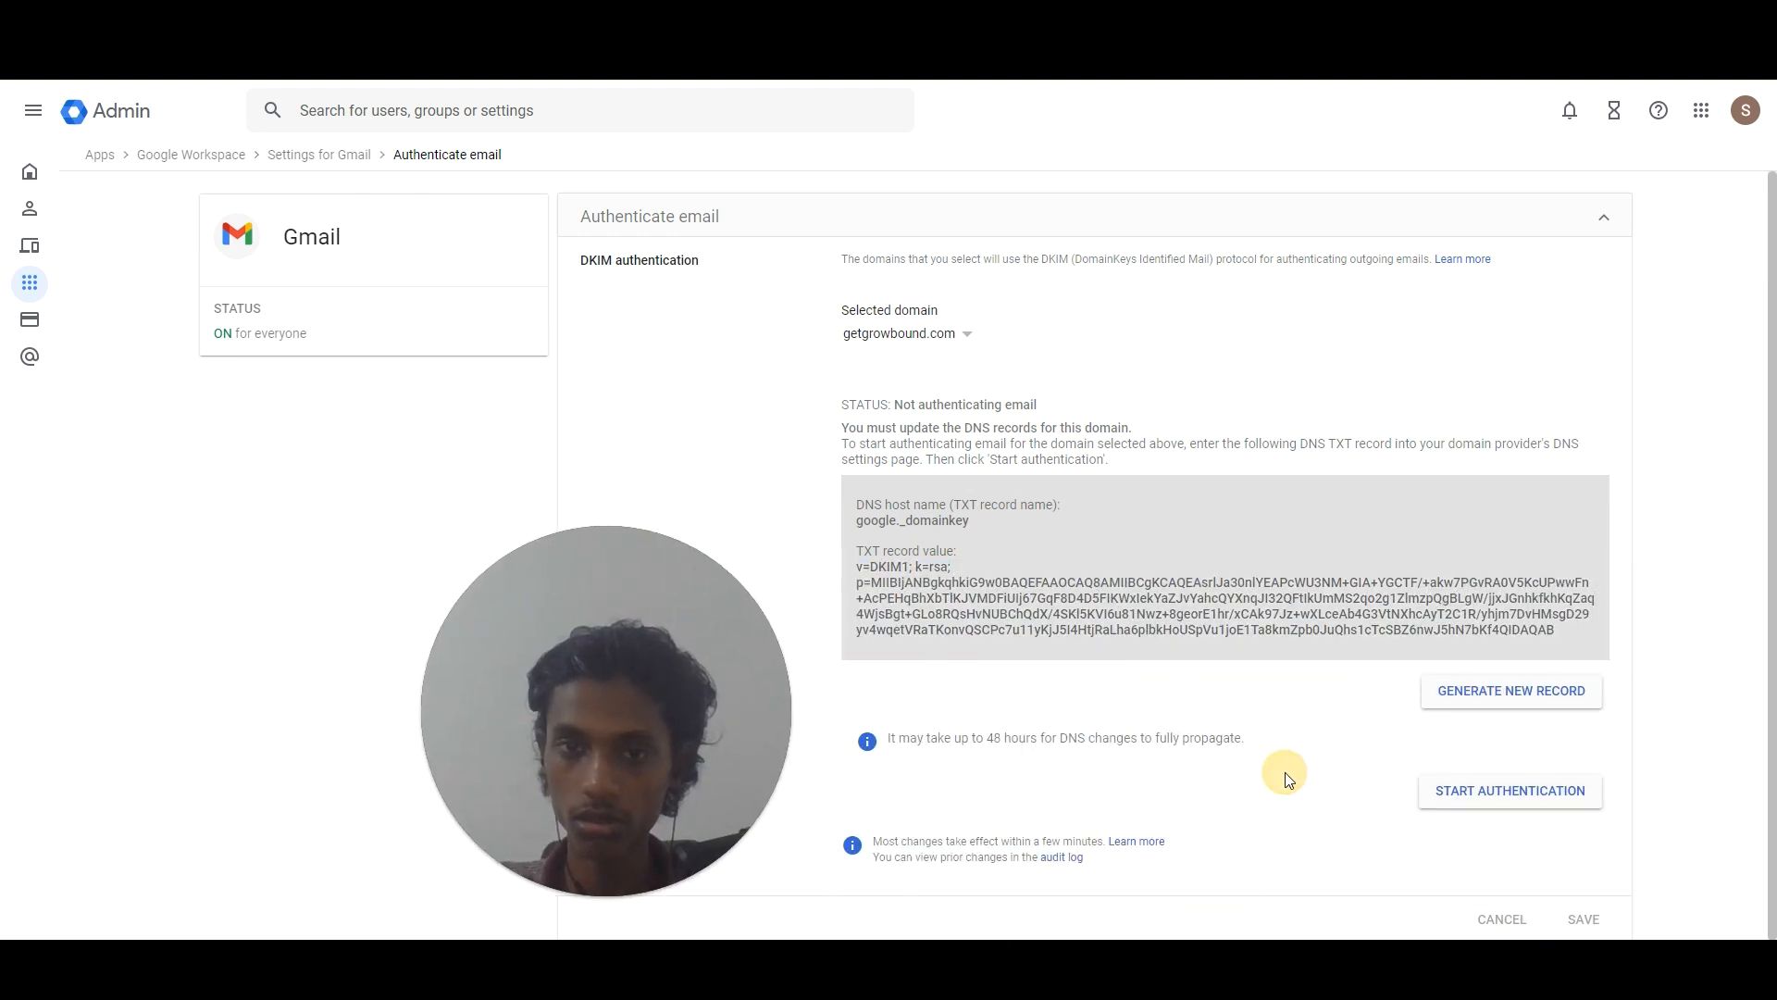
pyautogui.click(969, 337)
pyautogui.click(926, 364)
pyautogui.click(968, 335)
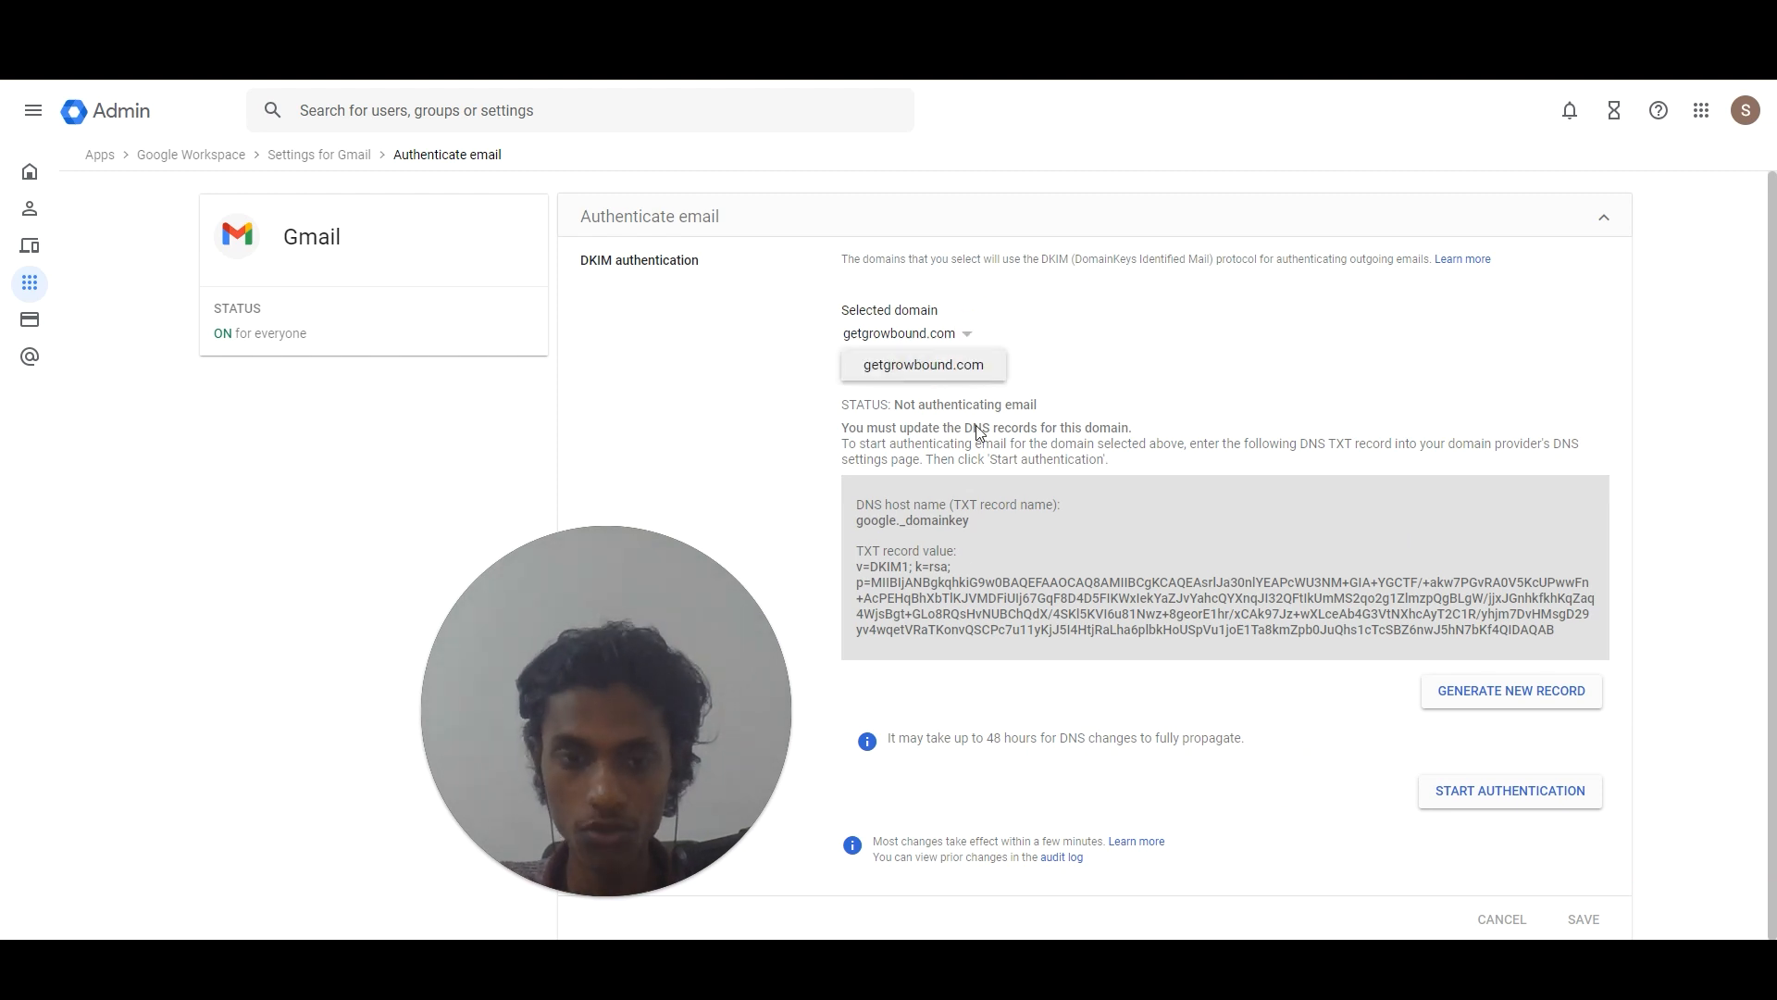
pyautogui.click(1278, 394)
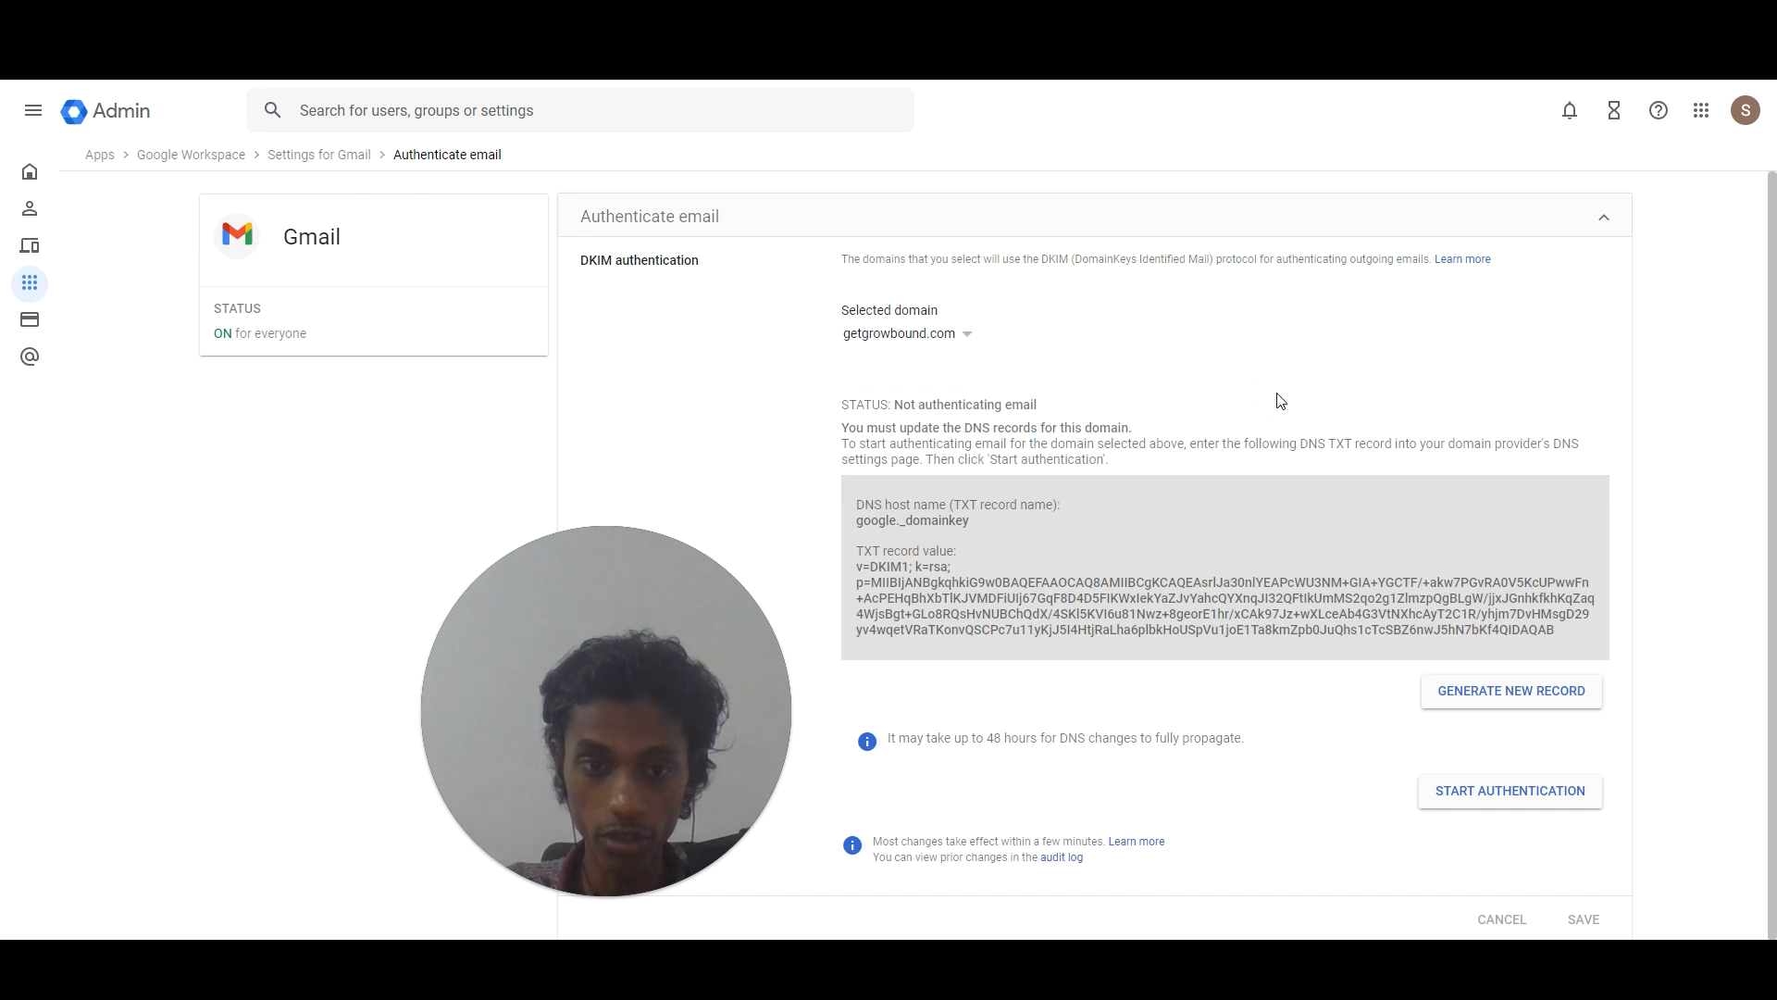
pyautogui.click(1484, 800)
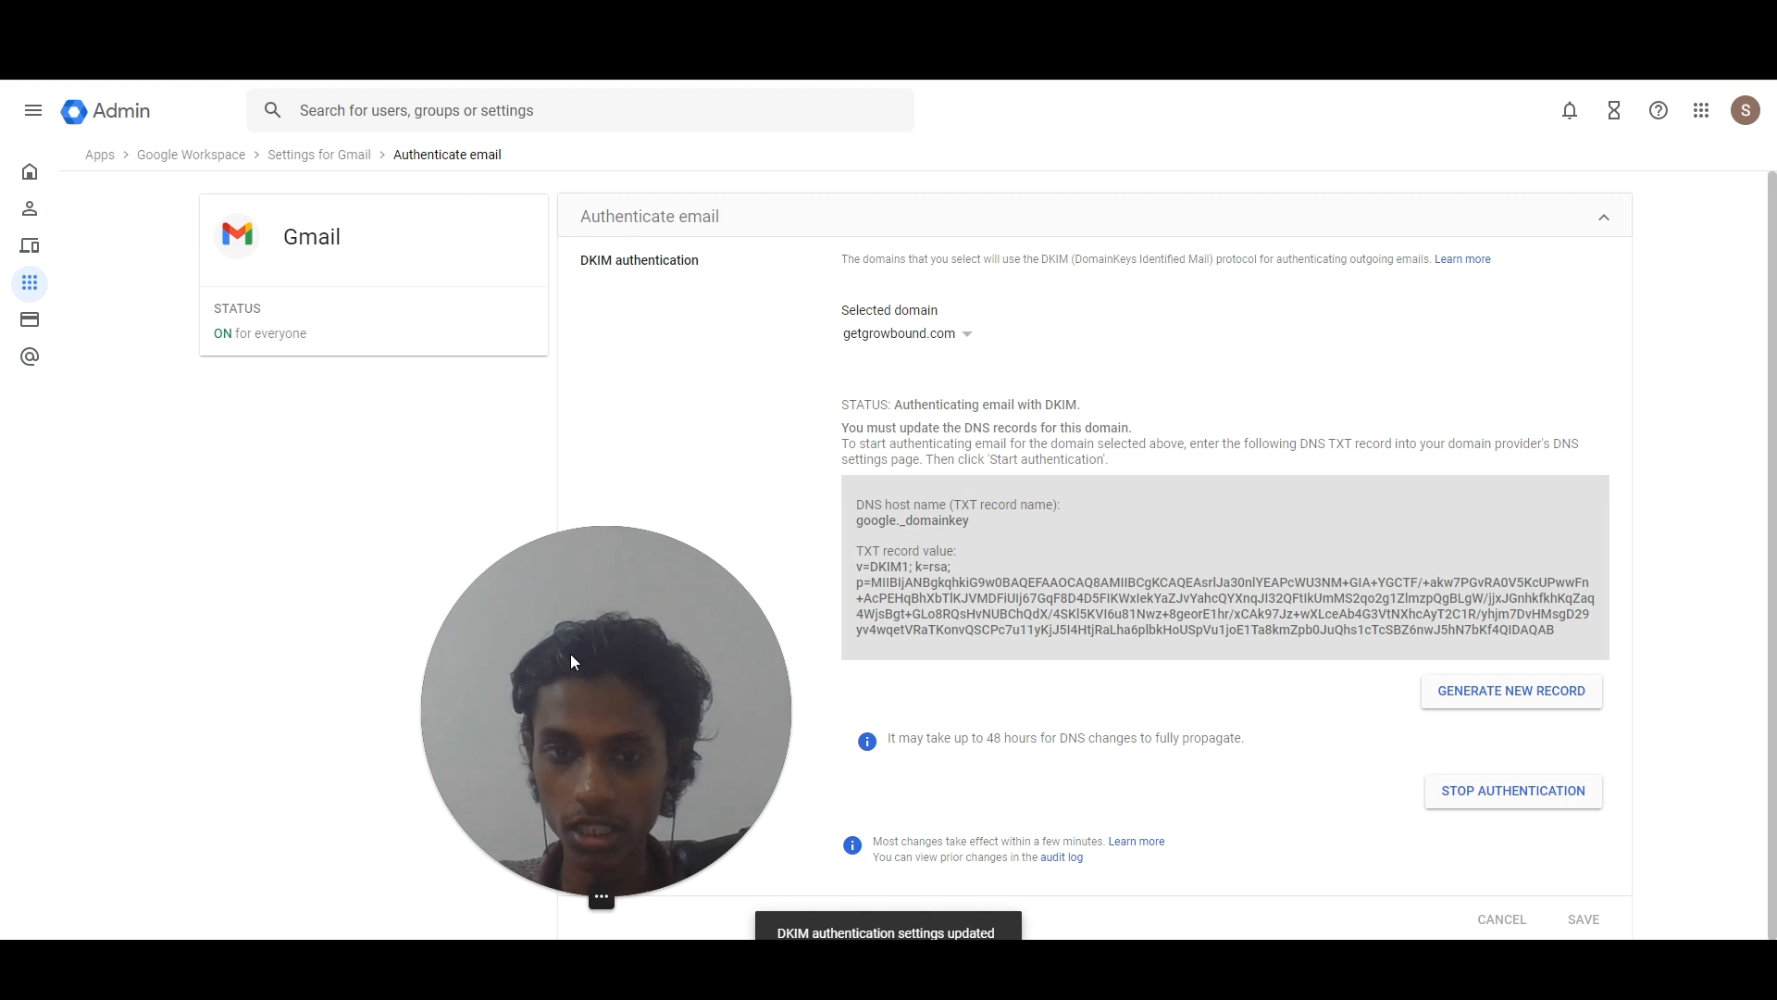
# Add another Cloudflare DNS record with TXT as its type, then go to the Gamma guide.
pyautogui.moveTo(570, 653); pyautogui.dragTo(1540, 696)
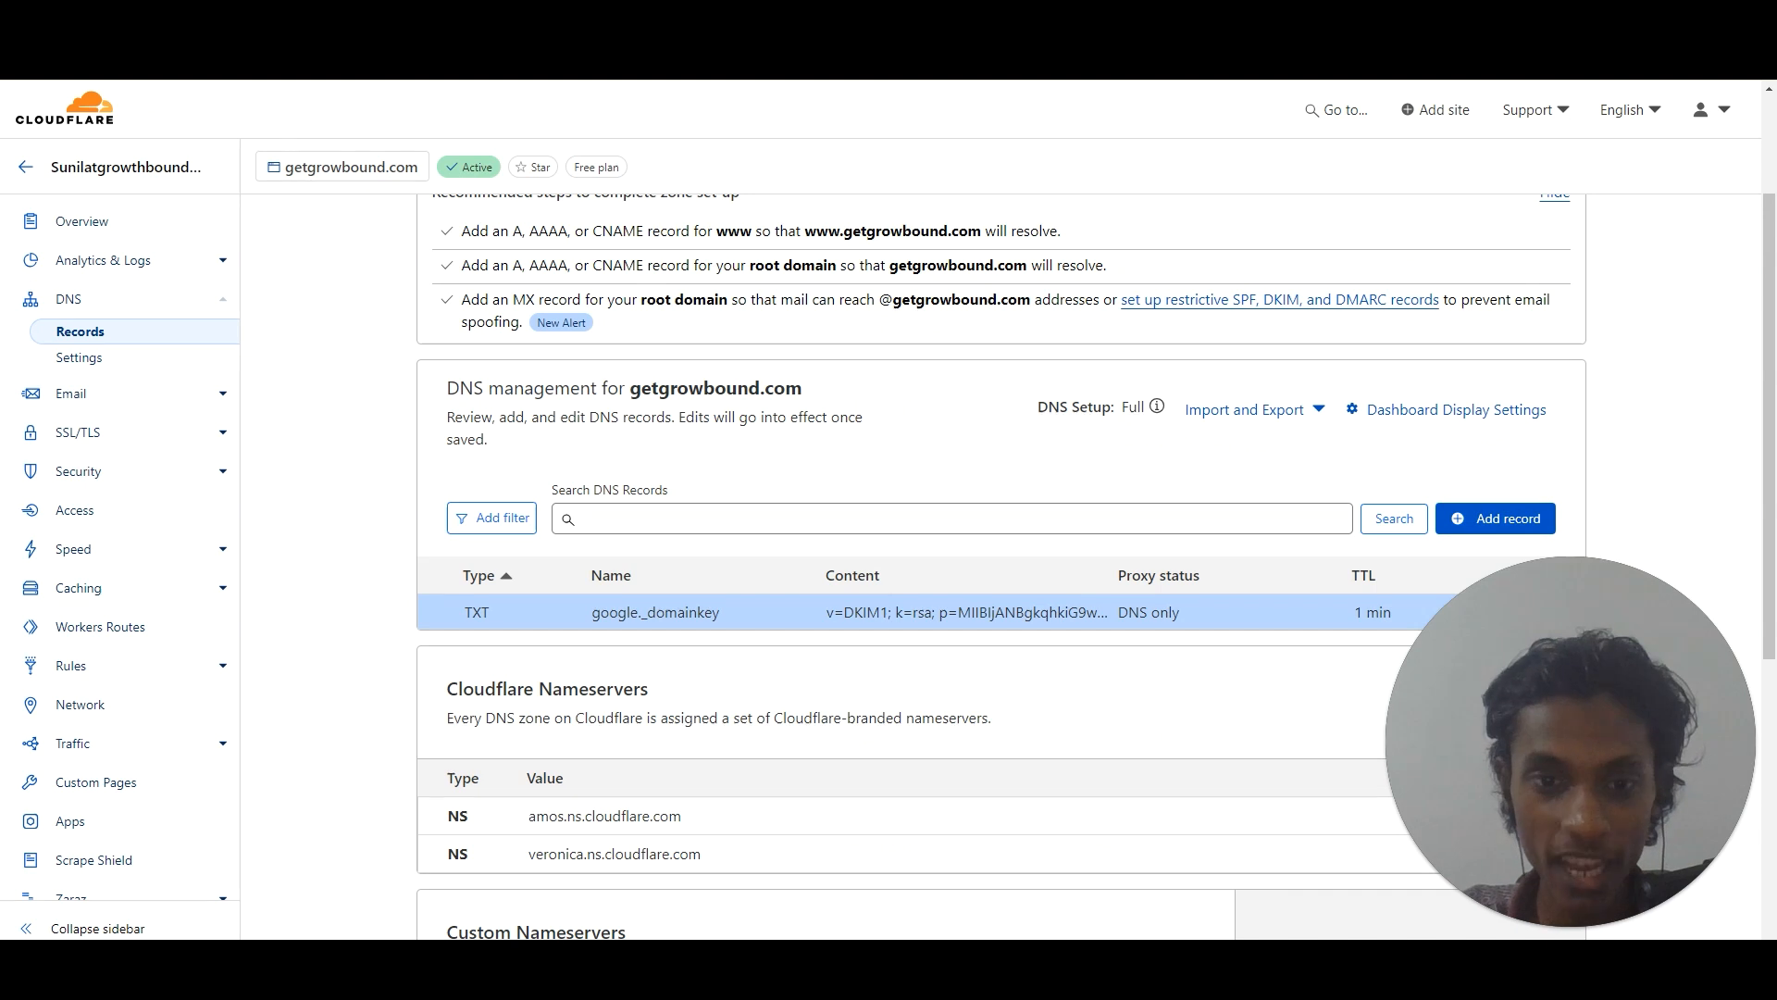
pyautogui.click(1495, 518)
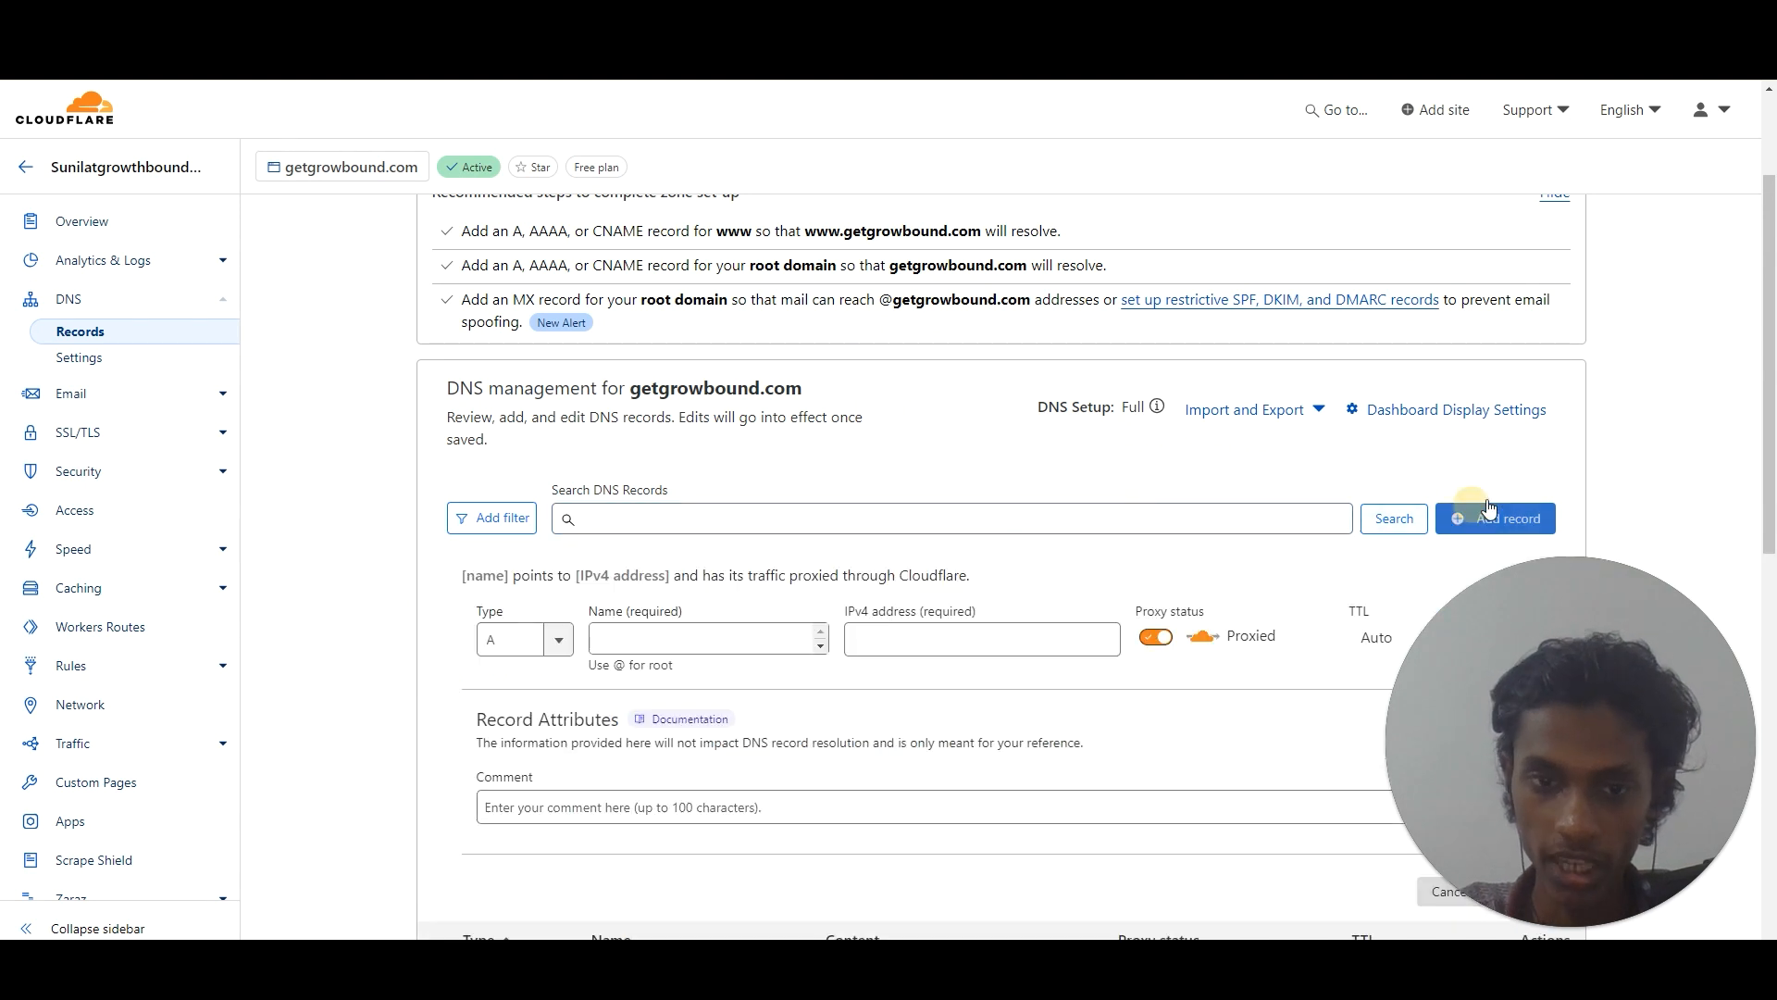
pyautogui.scroll(-2, 1770, 454)
pyautogui.click(533, 468)
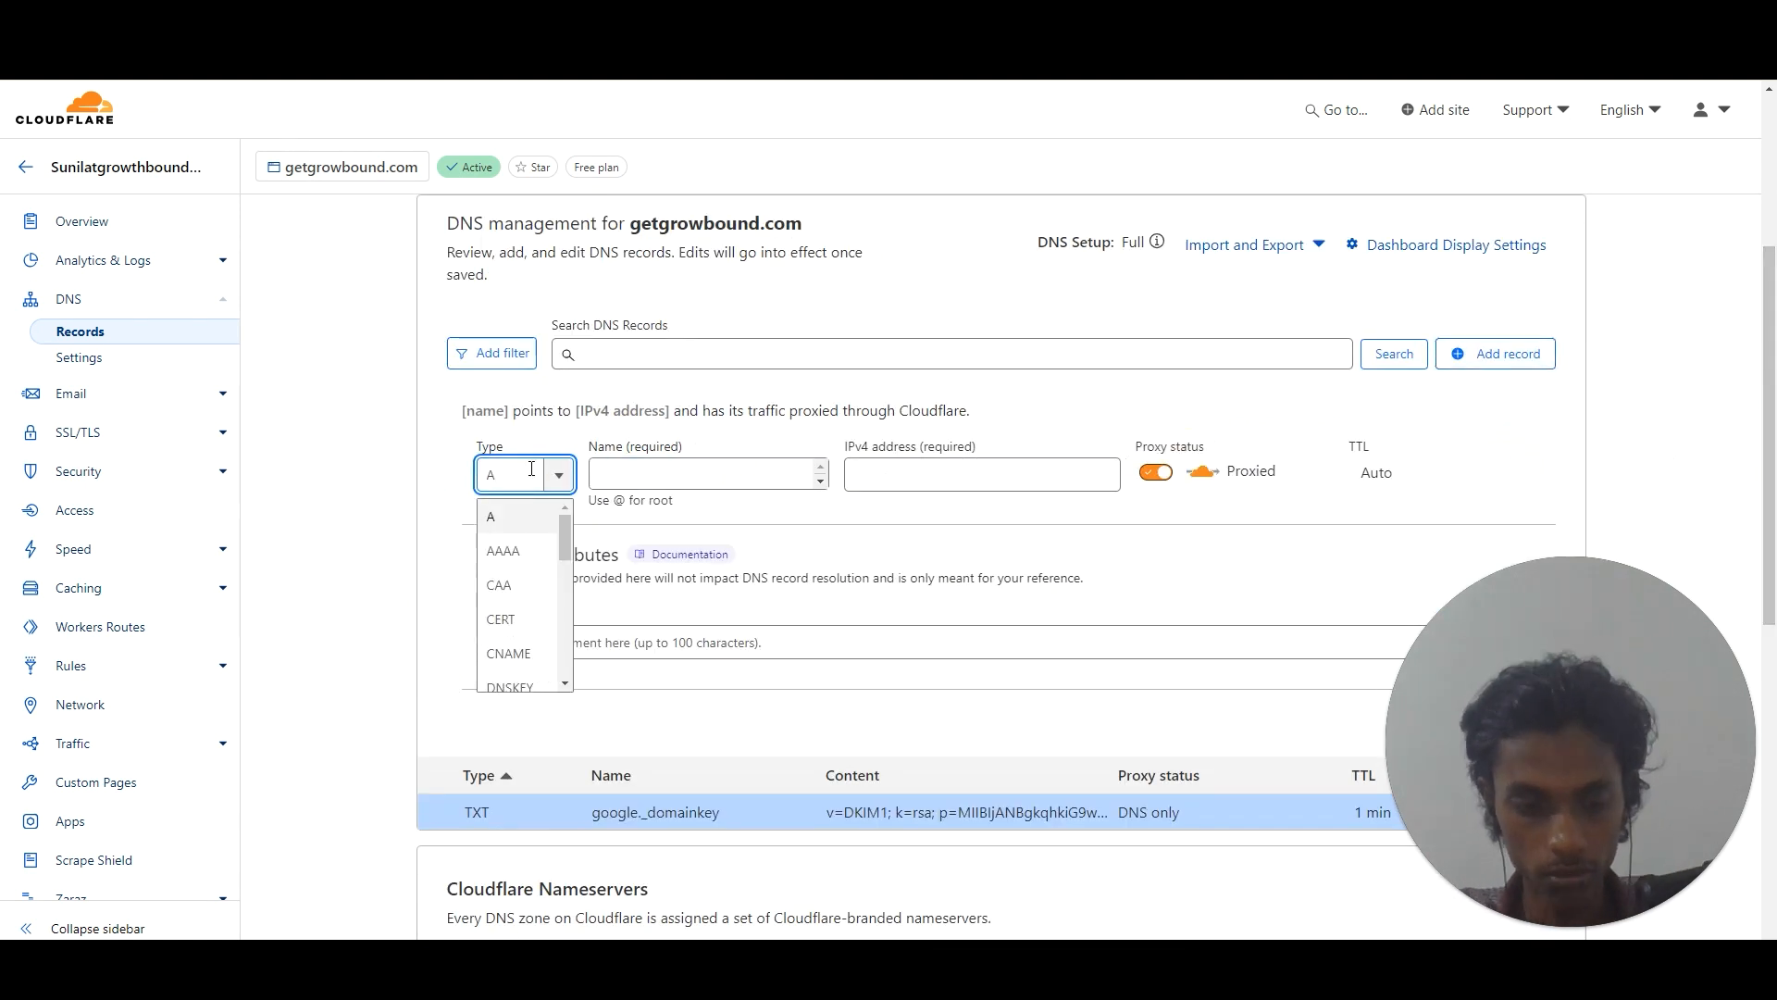
pyautogui.write('TXT')
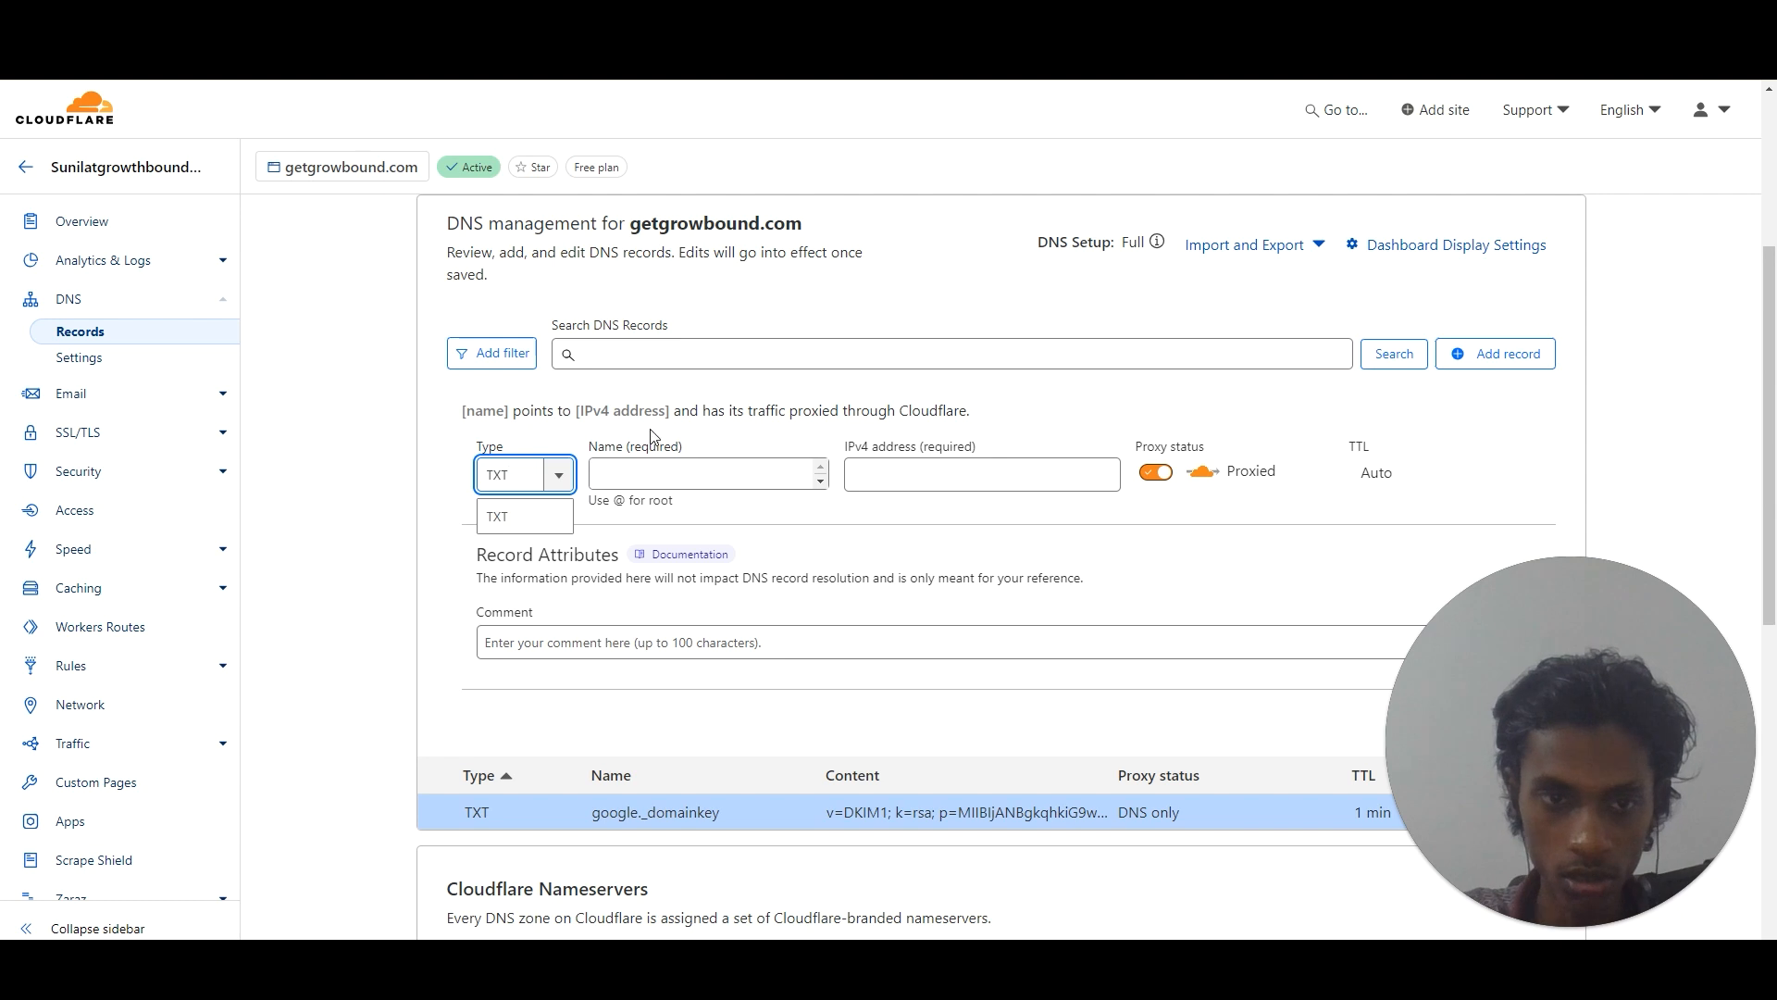
pyautogui.press('Return')
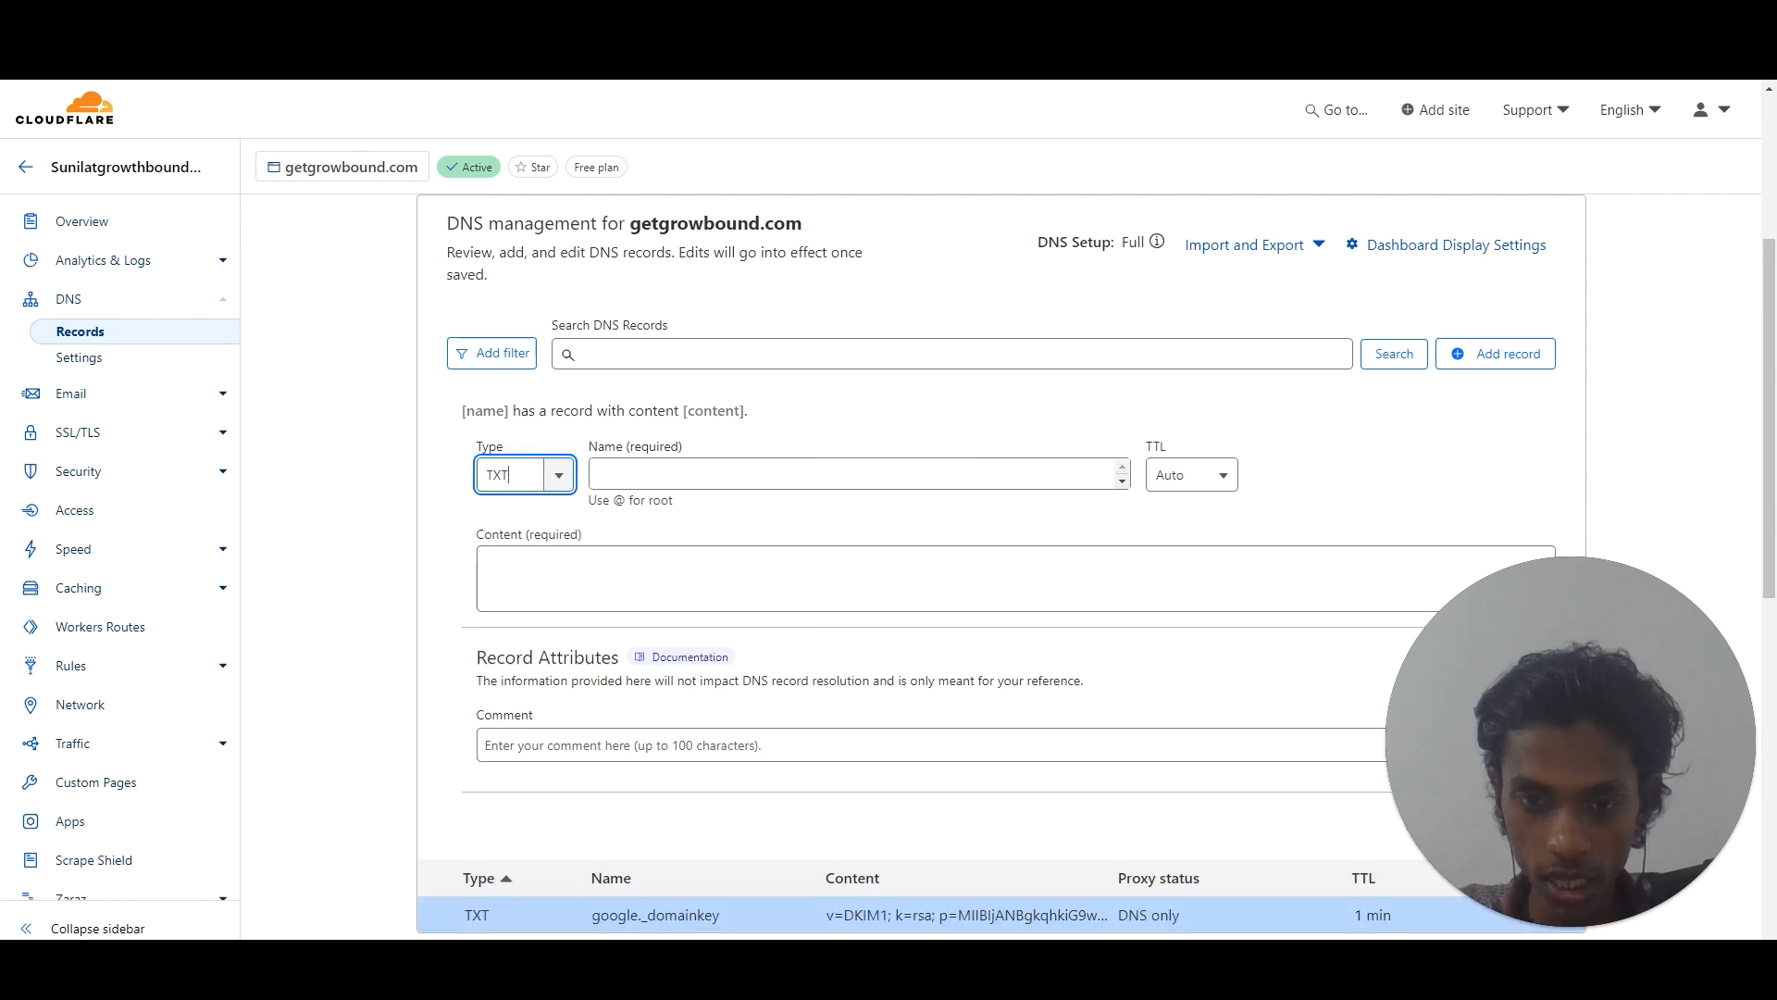
pyautogui.hotkey('alt', 'Tab')
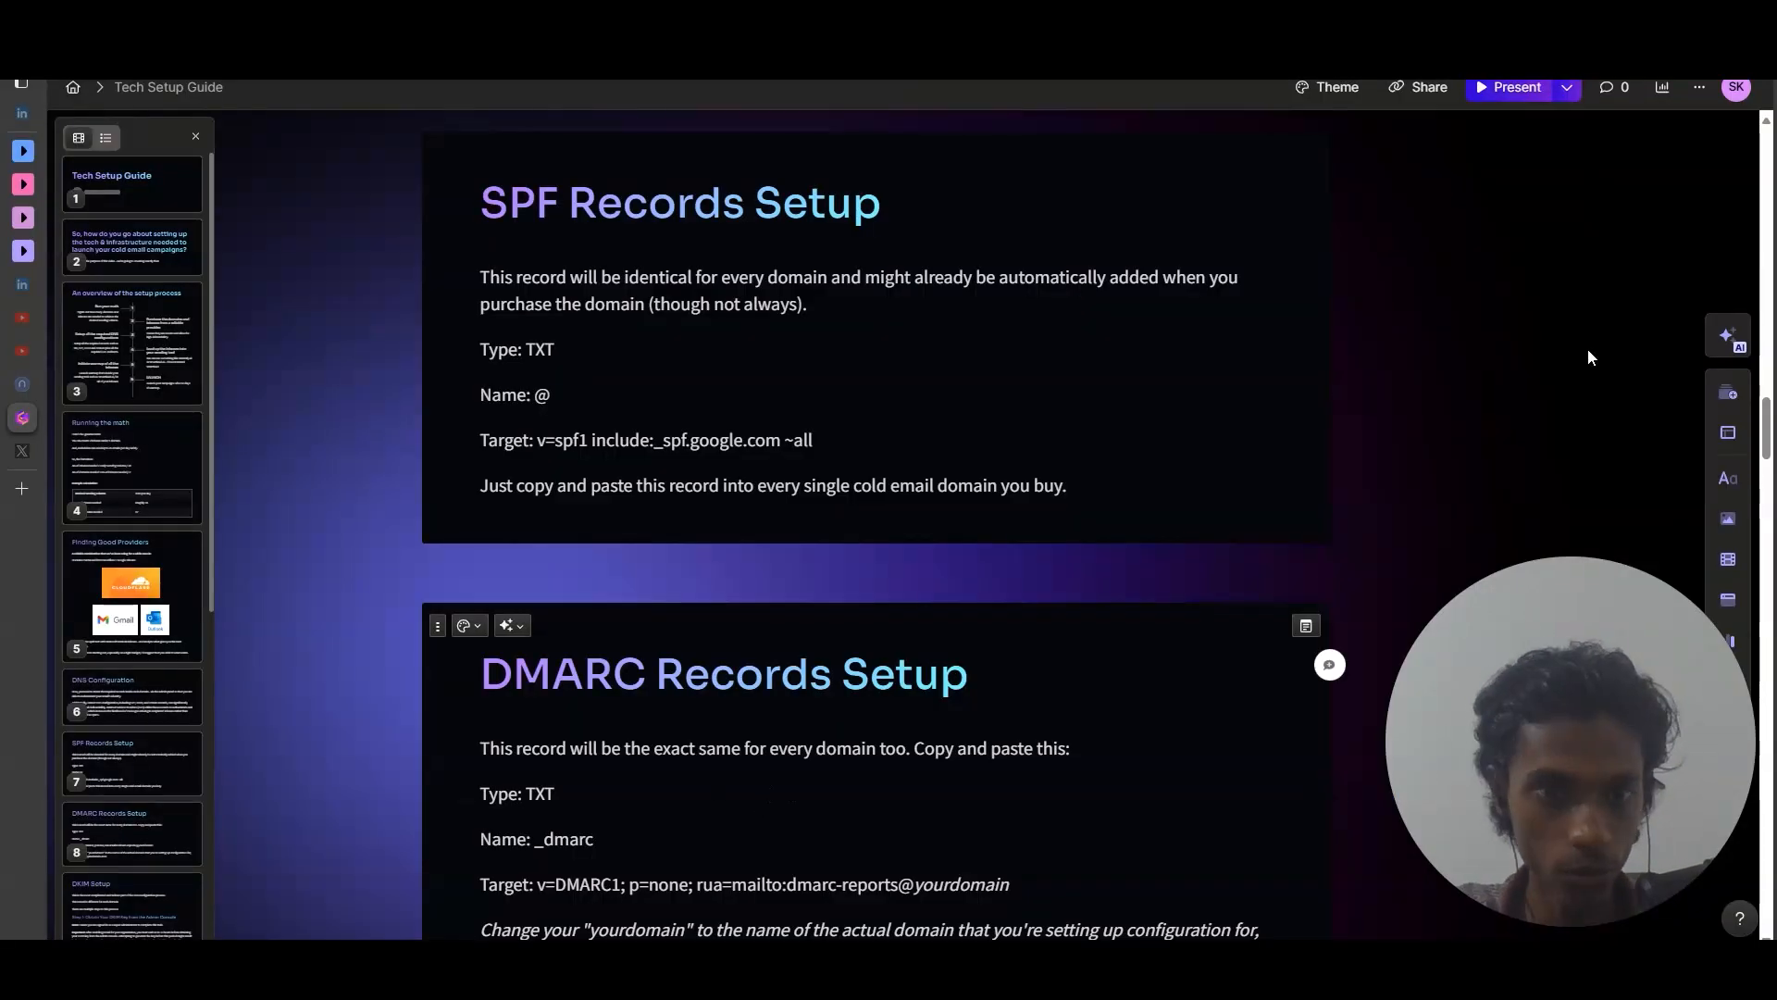
# Copy the _dmarc record name from the guide's DMARC Records Setup section.
pyautogui.moveTo(1770, 430); pyautogui.dragTo(1770, 455)
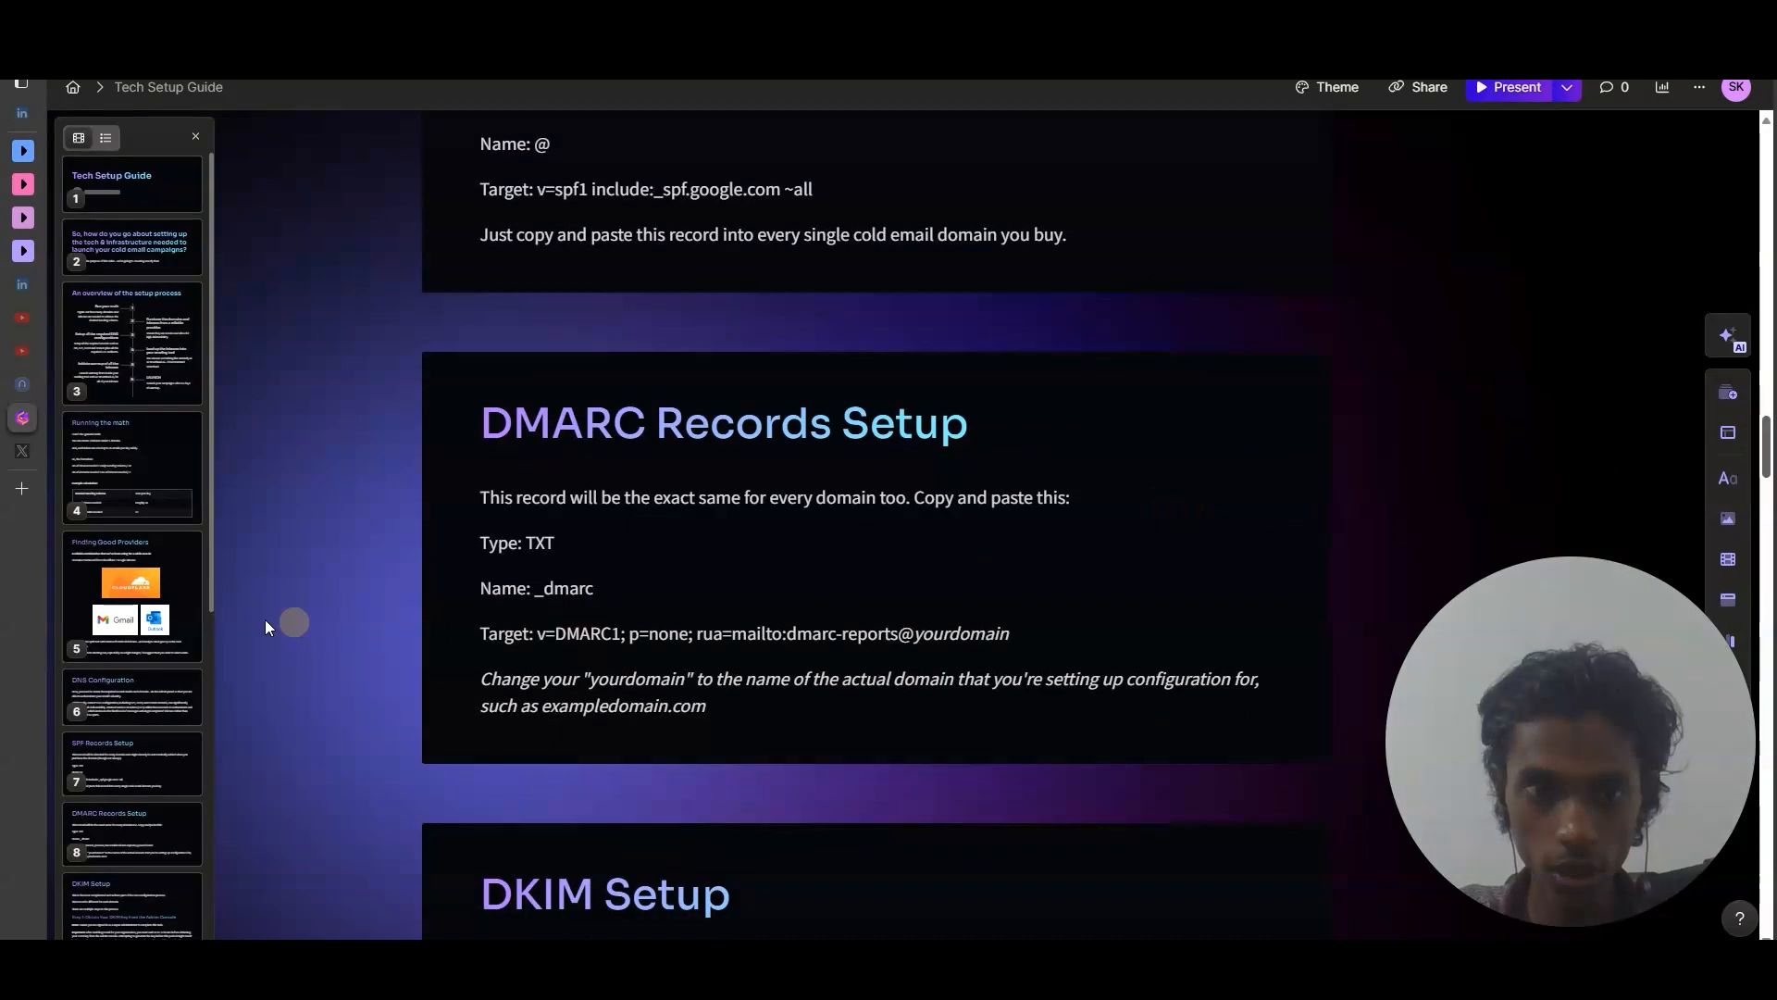
pyautogui.moveTo(537, 589); pyautogui.dragTo(598, 587)
pyautogui.hotkey('ctrl', 'c')
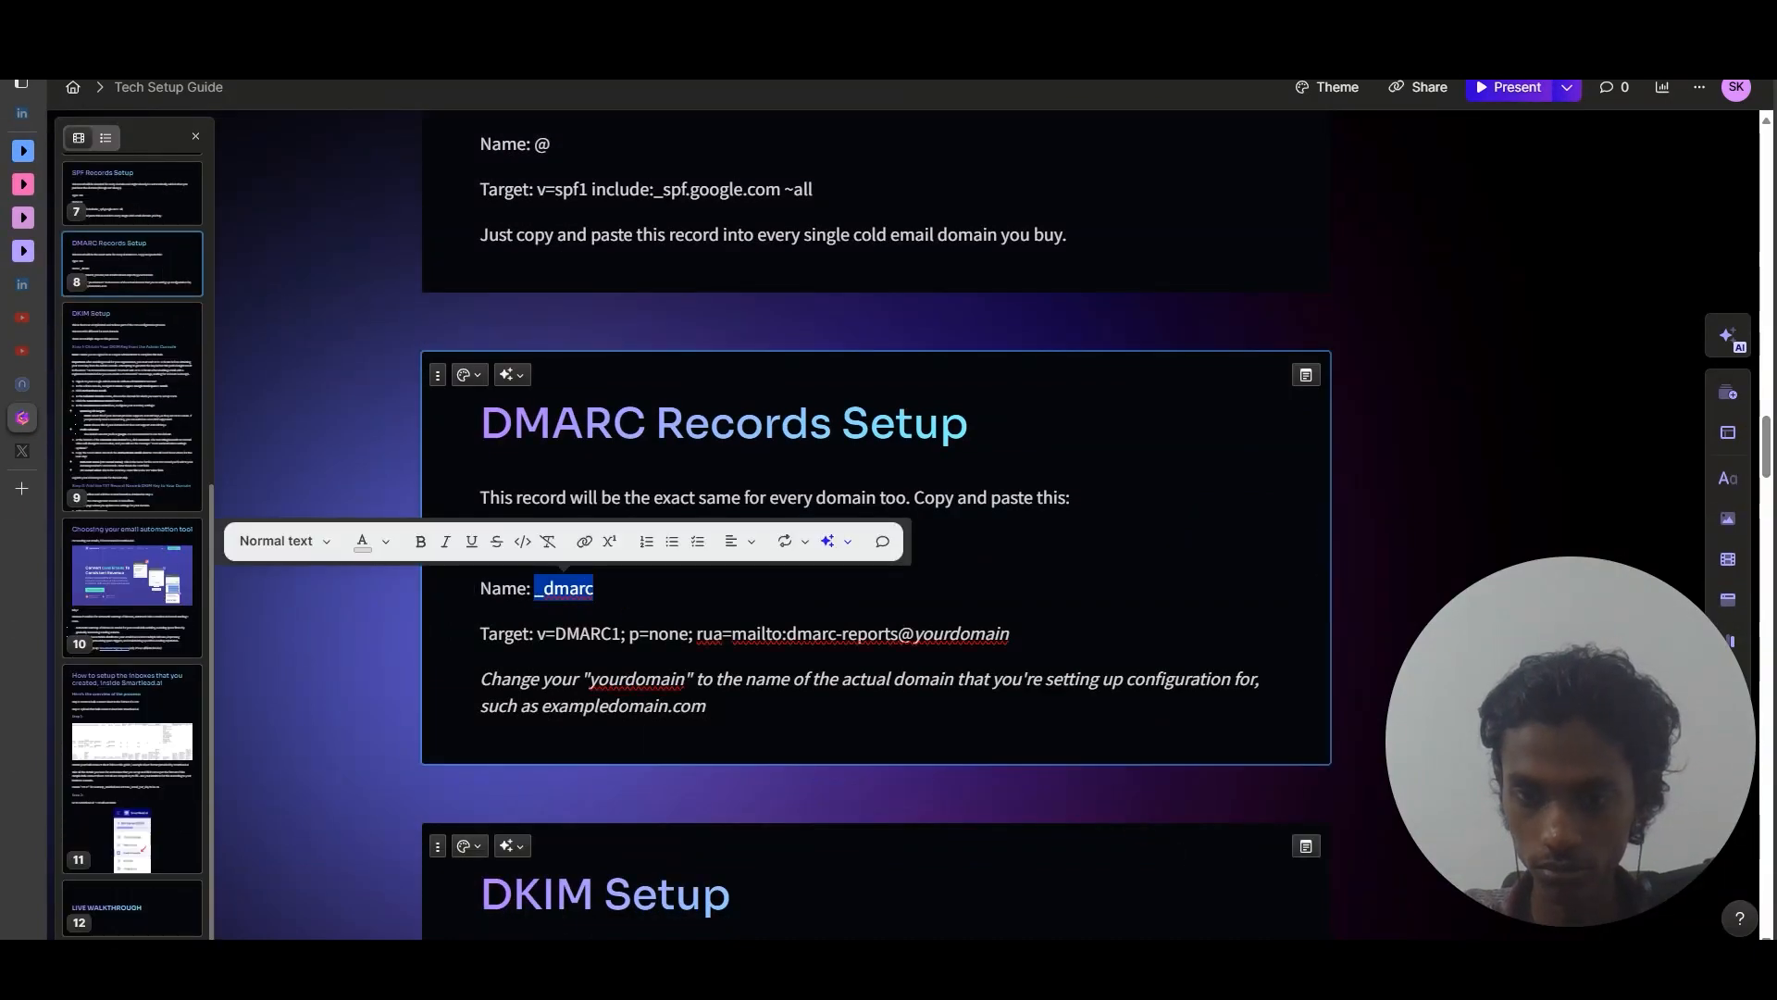
pyautogui.moveTo(1256, 968)
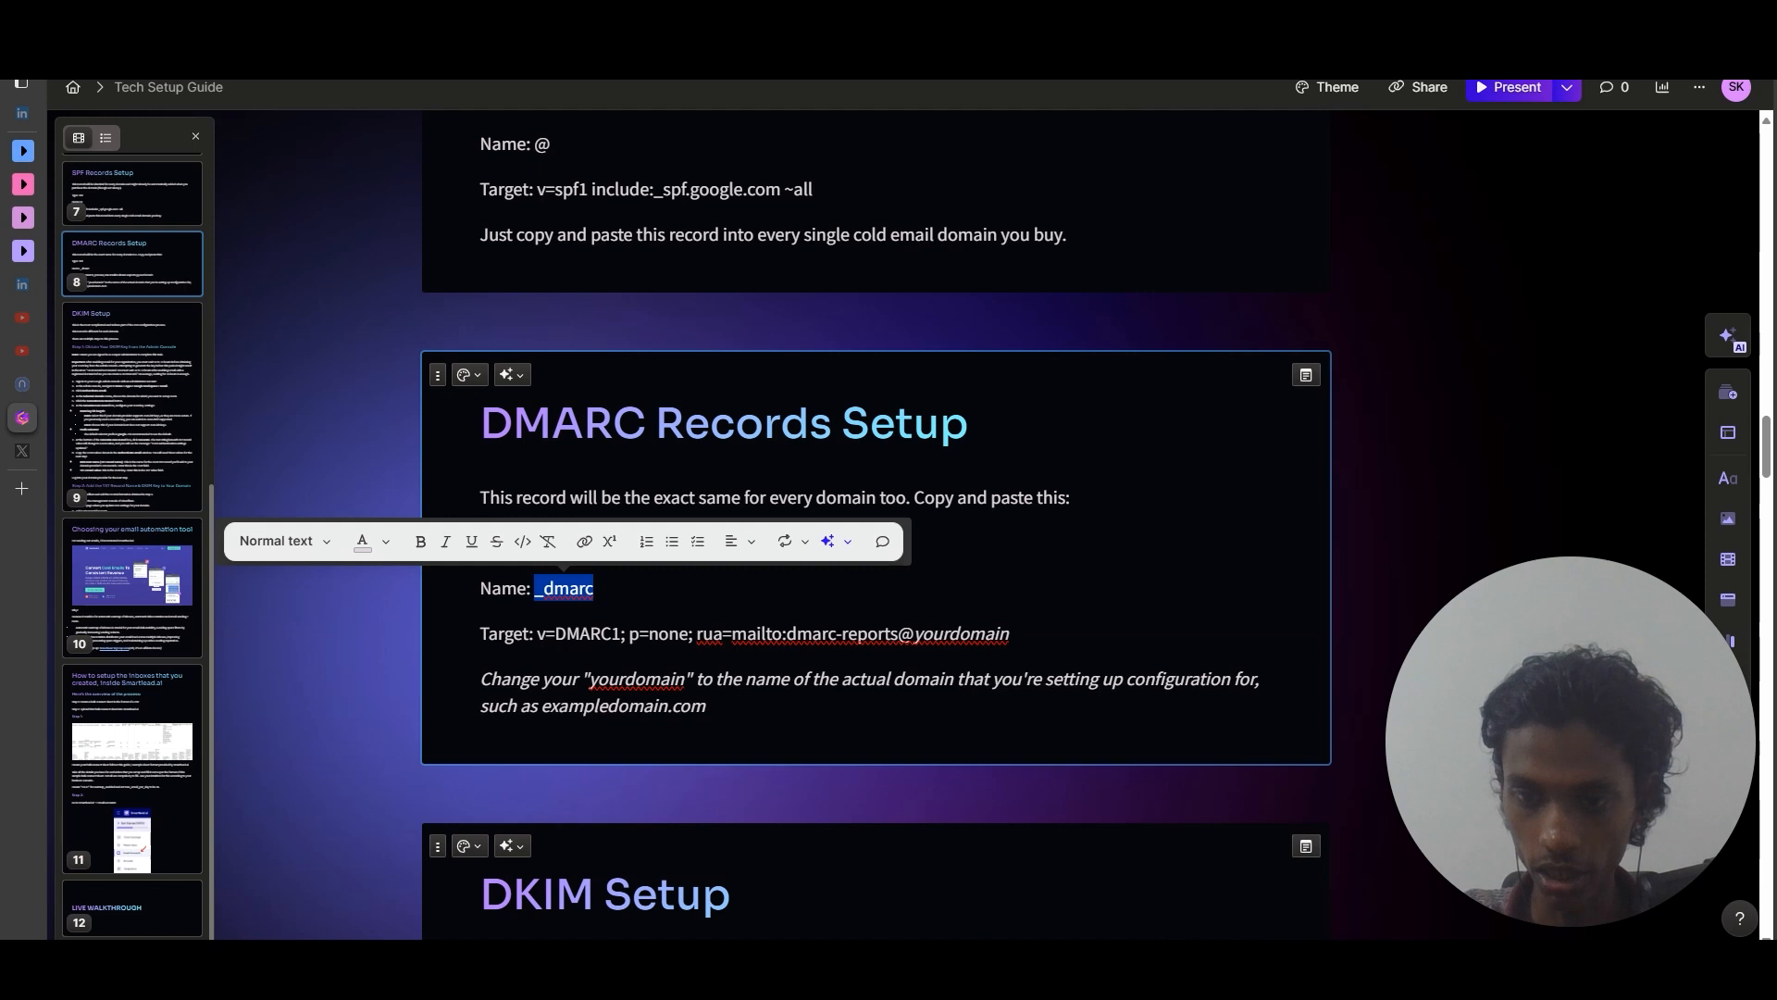
pyautogui.hotkey('alt', 'Tab')
# Paste _dmarc into the new TXT record's name field.
pyautogui.click(756, 470)
pyautogui.hotkey('ctrl', 'v')
pyautogui.click(630, 588)
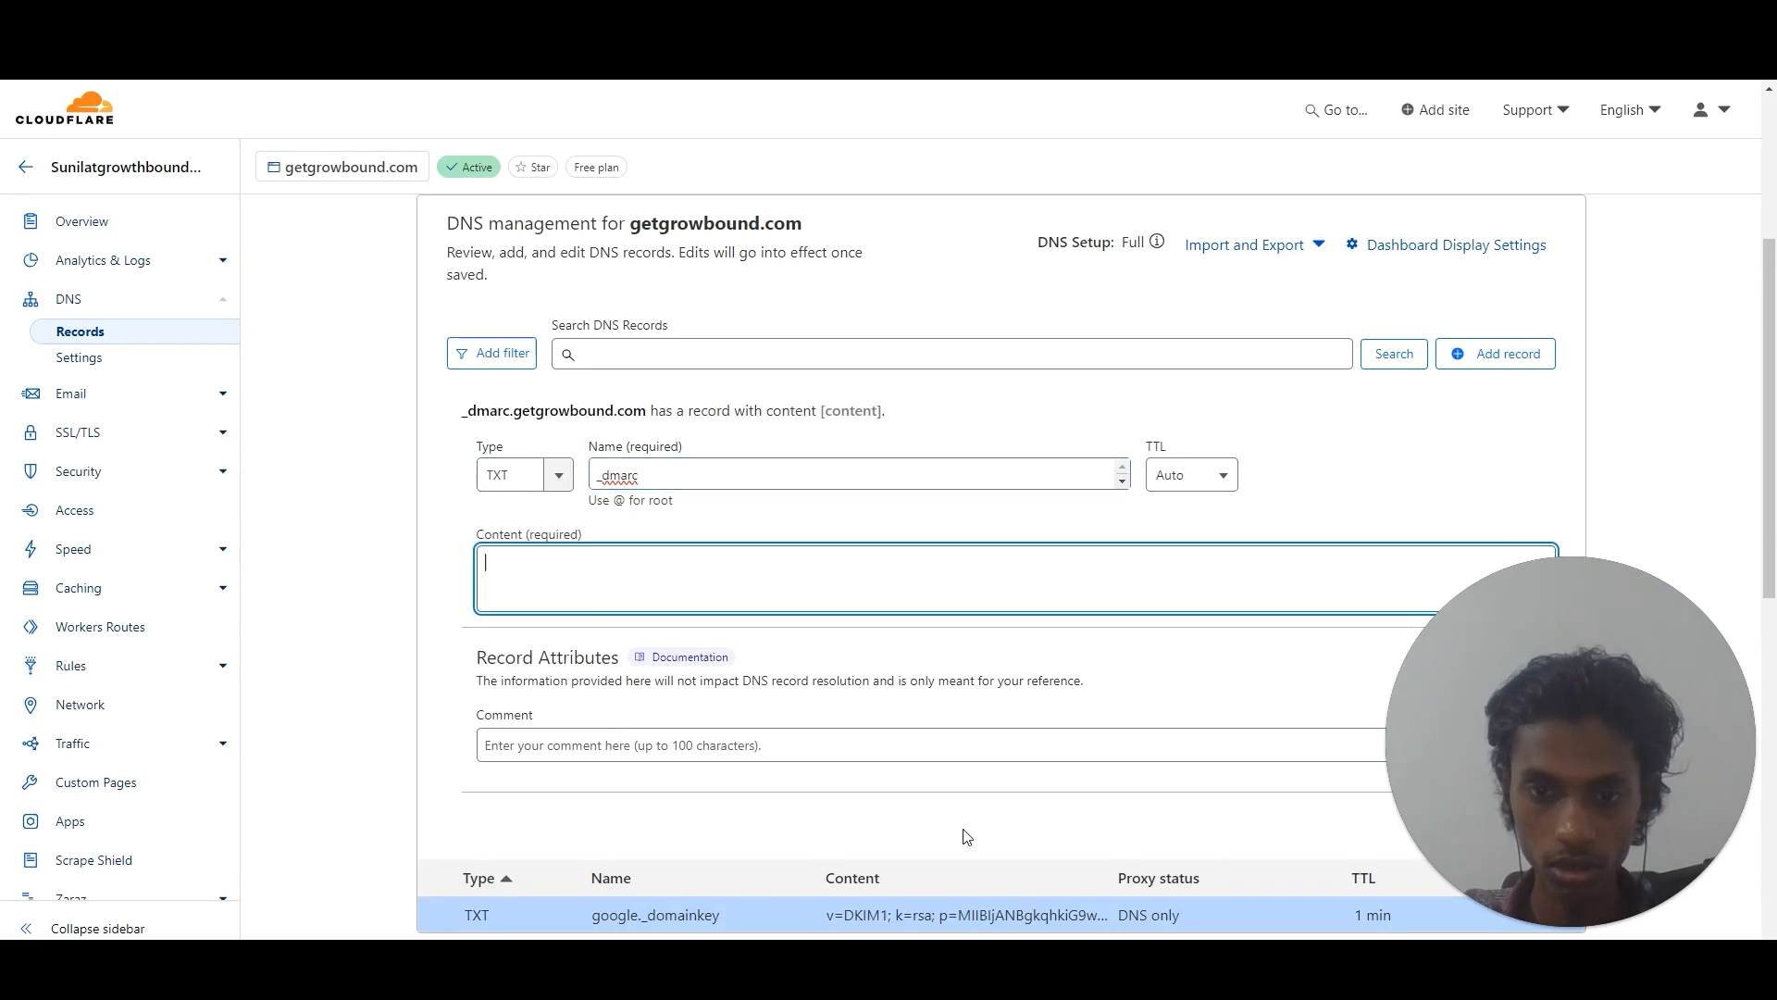
# Copy the v=DMARC1; p=none target from the guide into Content and set TTL to 1 min.
pyautogui.hotkey('alt', 'Tab')
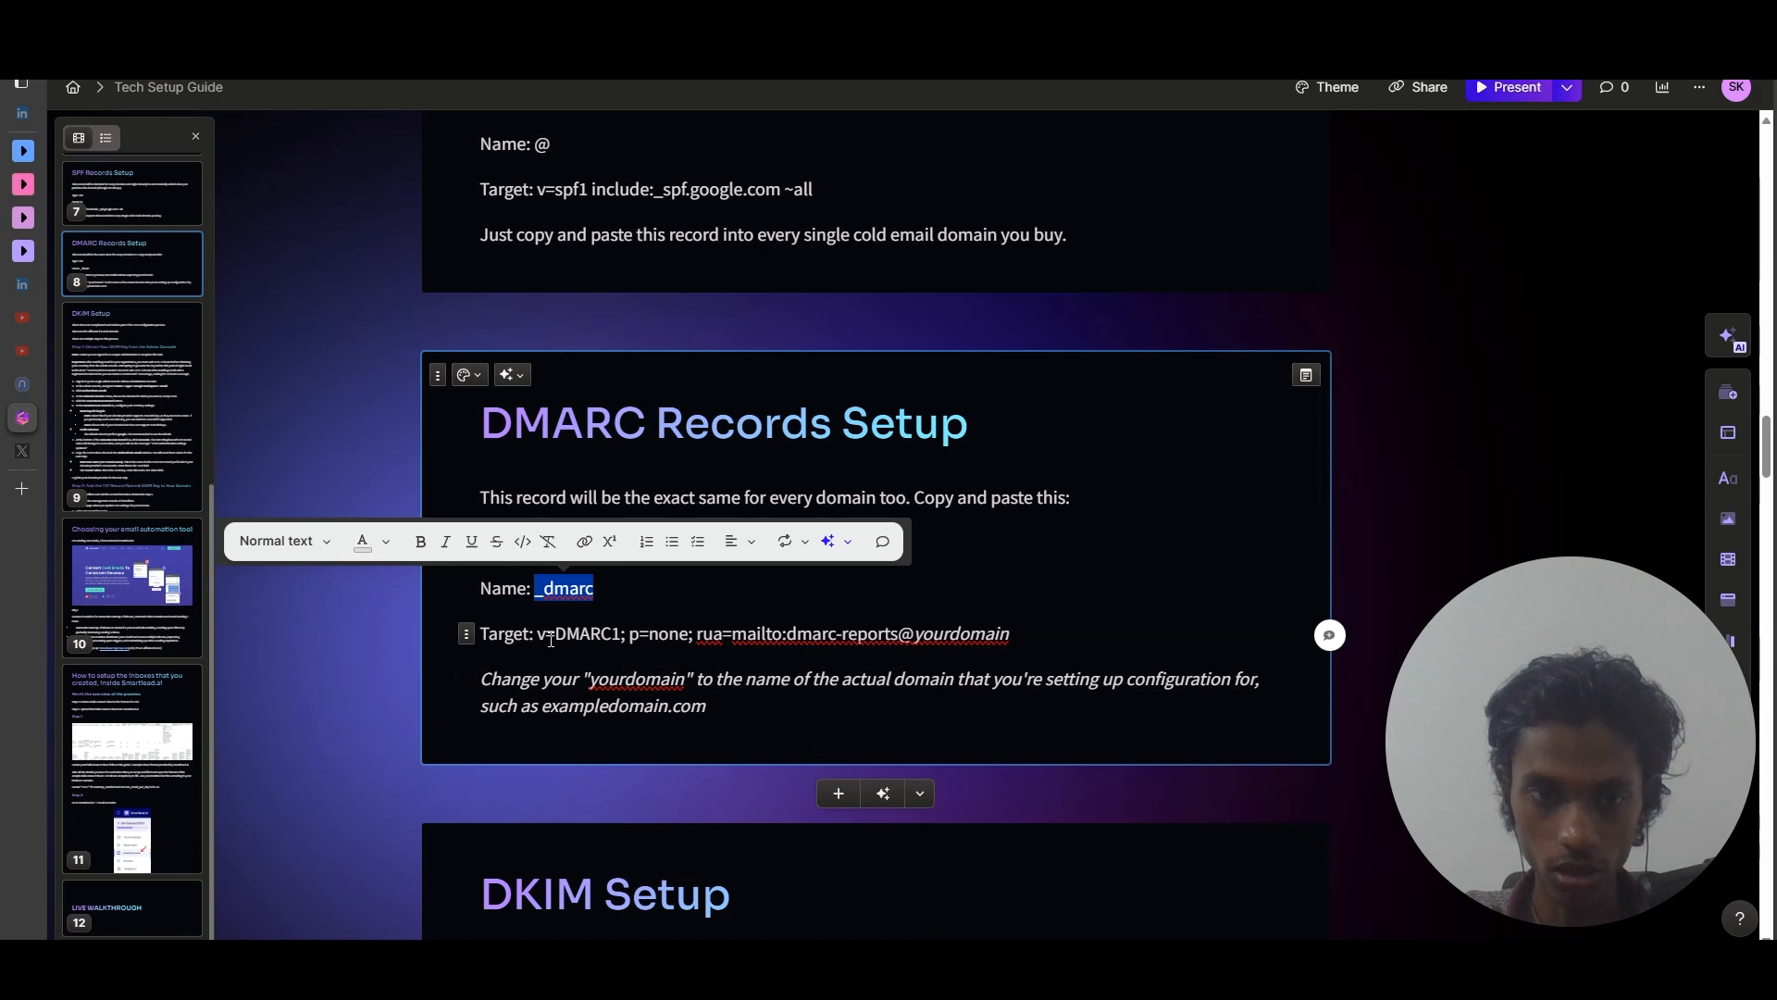
pyautogui.moveTo(538, 633); pyautogui.dragTo(1027, 638)
pyautogui.hotkey('ctrl', 'c')
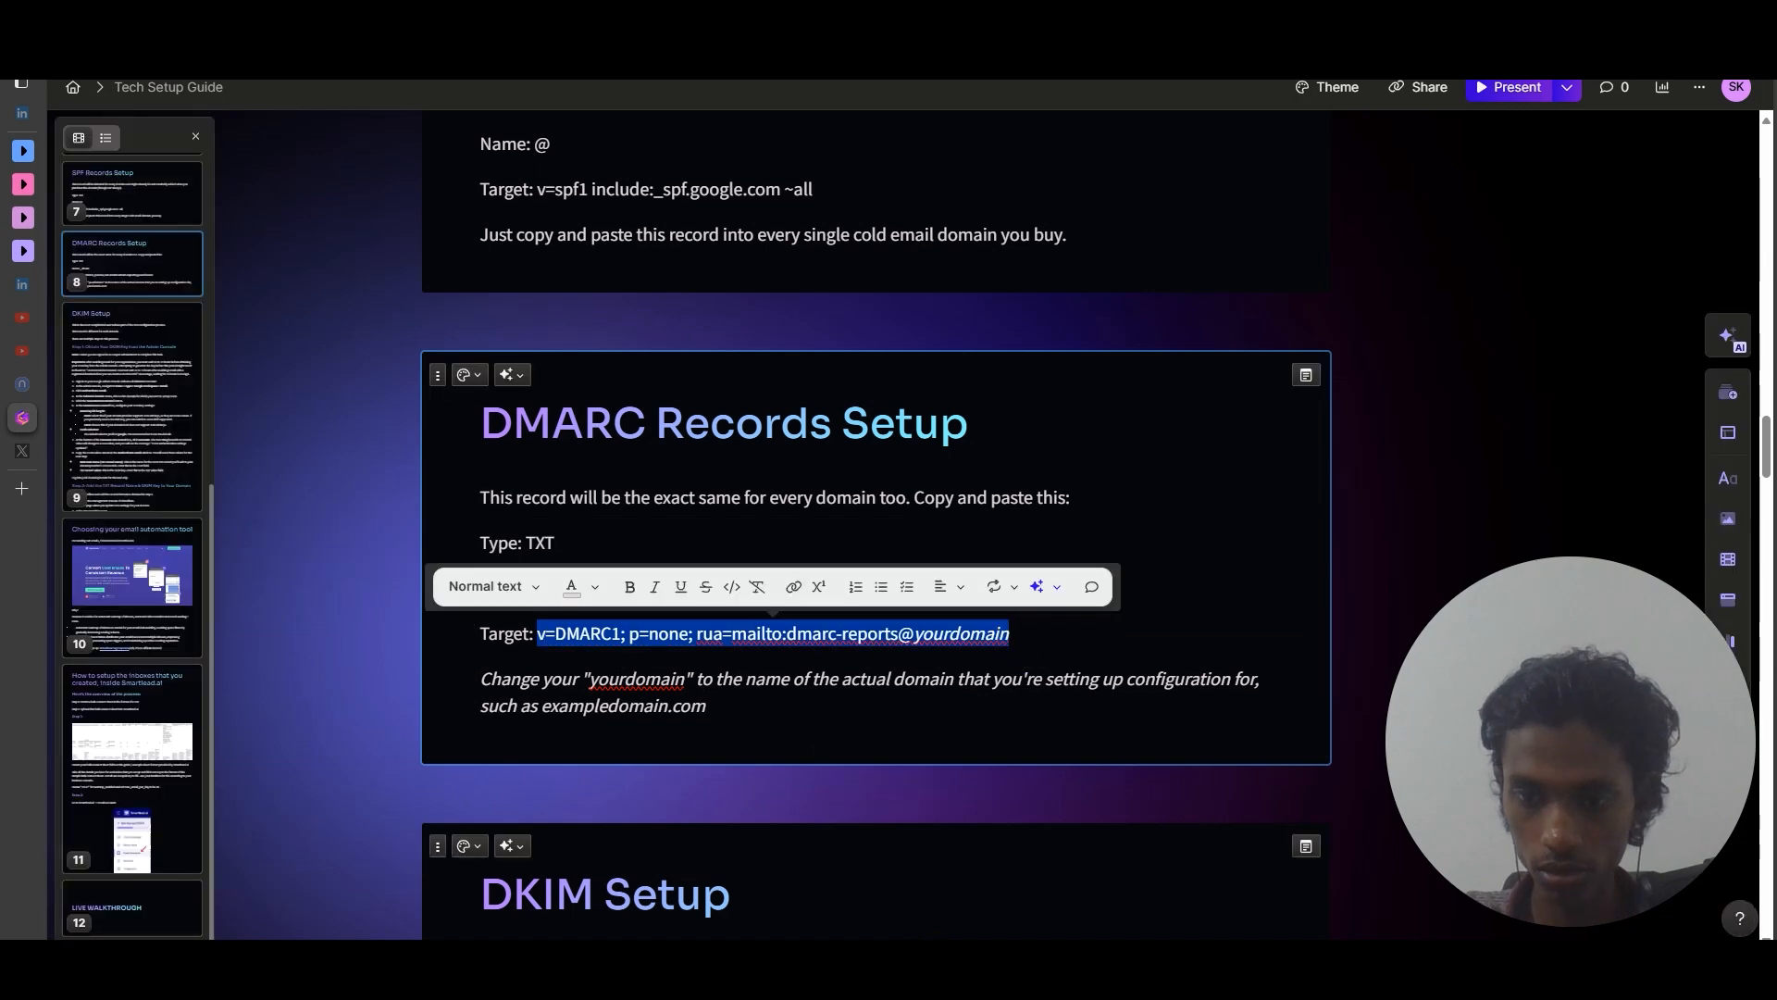
pyautogui.hotkey('alt', 'Tab')
pyautogui.hotkey('ctrl', 'v')
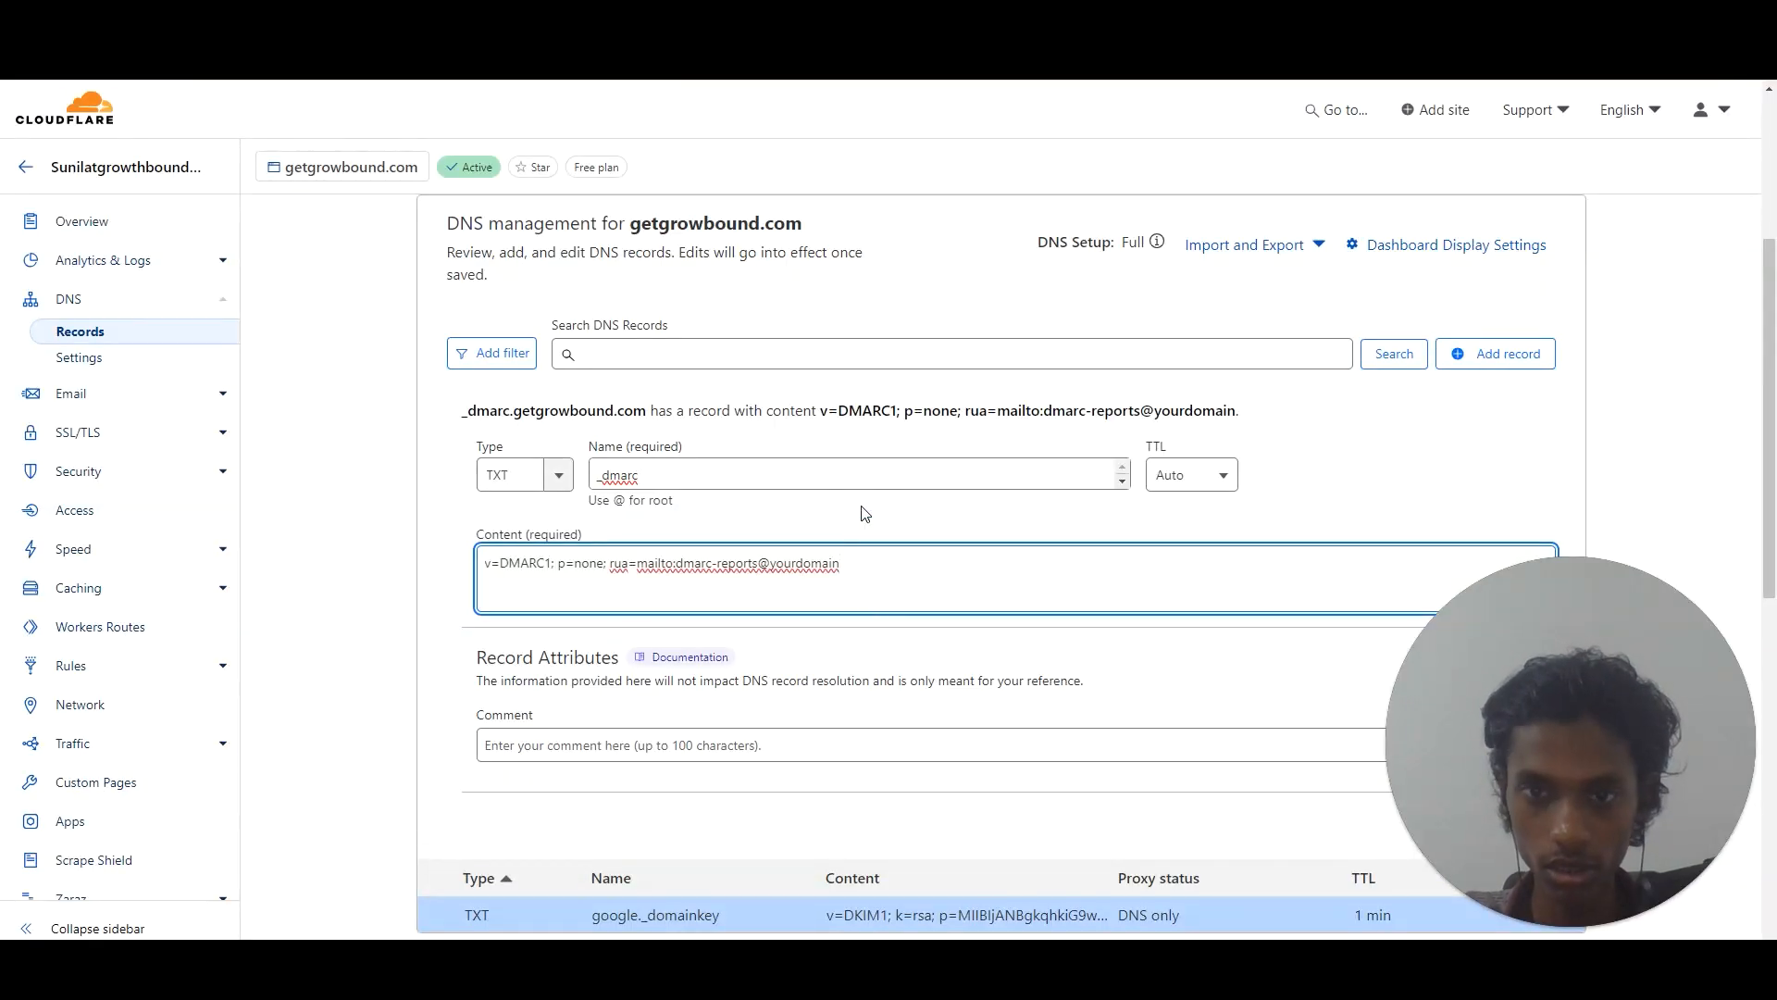
pyautogui.click(1203, 476)
pyautogui.click(1174, 552)
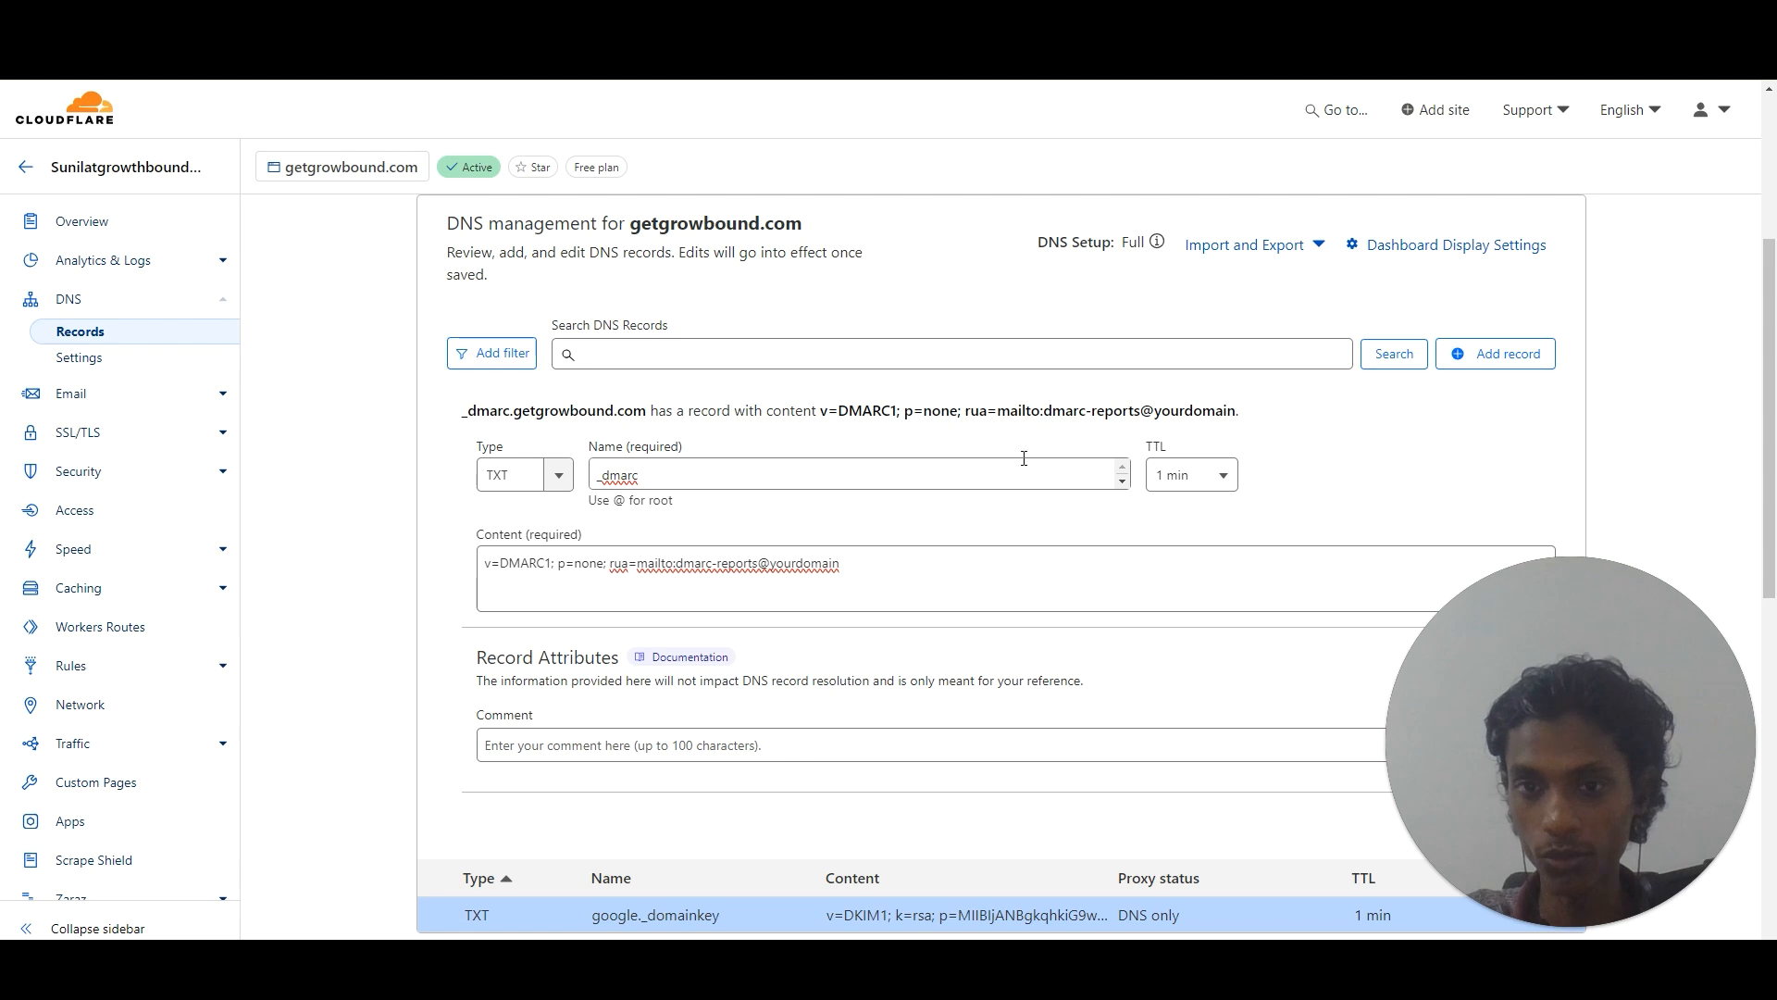
pyautogui.moveTo(1770, 444); pyautogui.dragTo(1771, 523)
pyautogui.scroll(-1, 1574, 490)
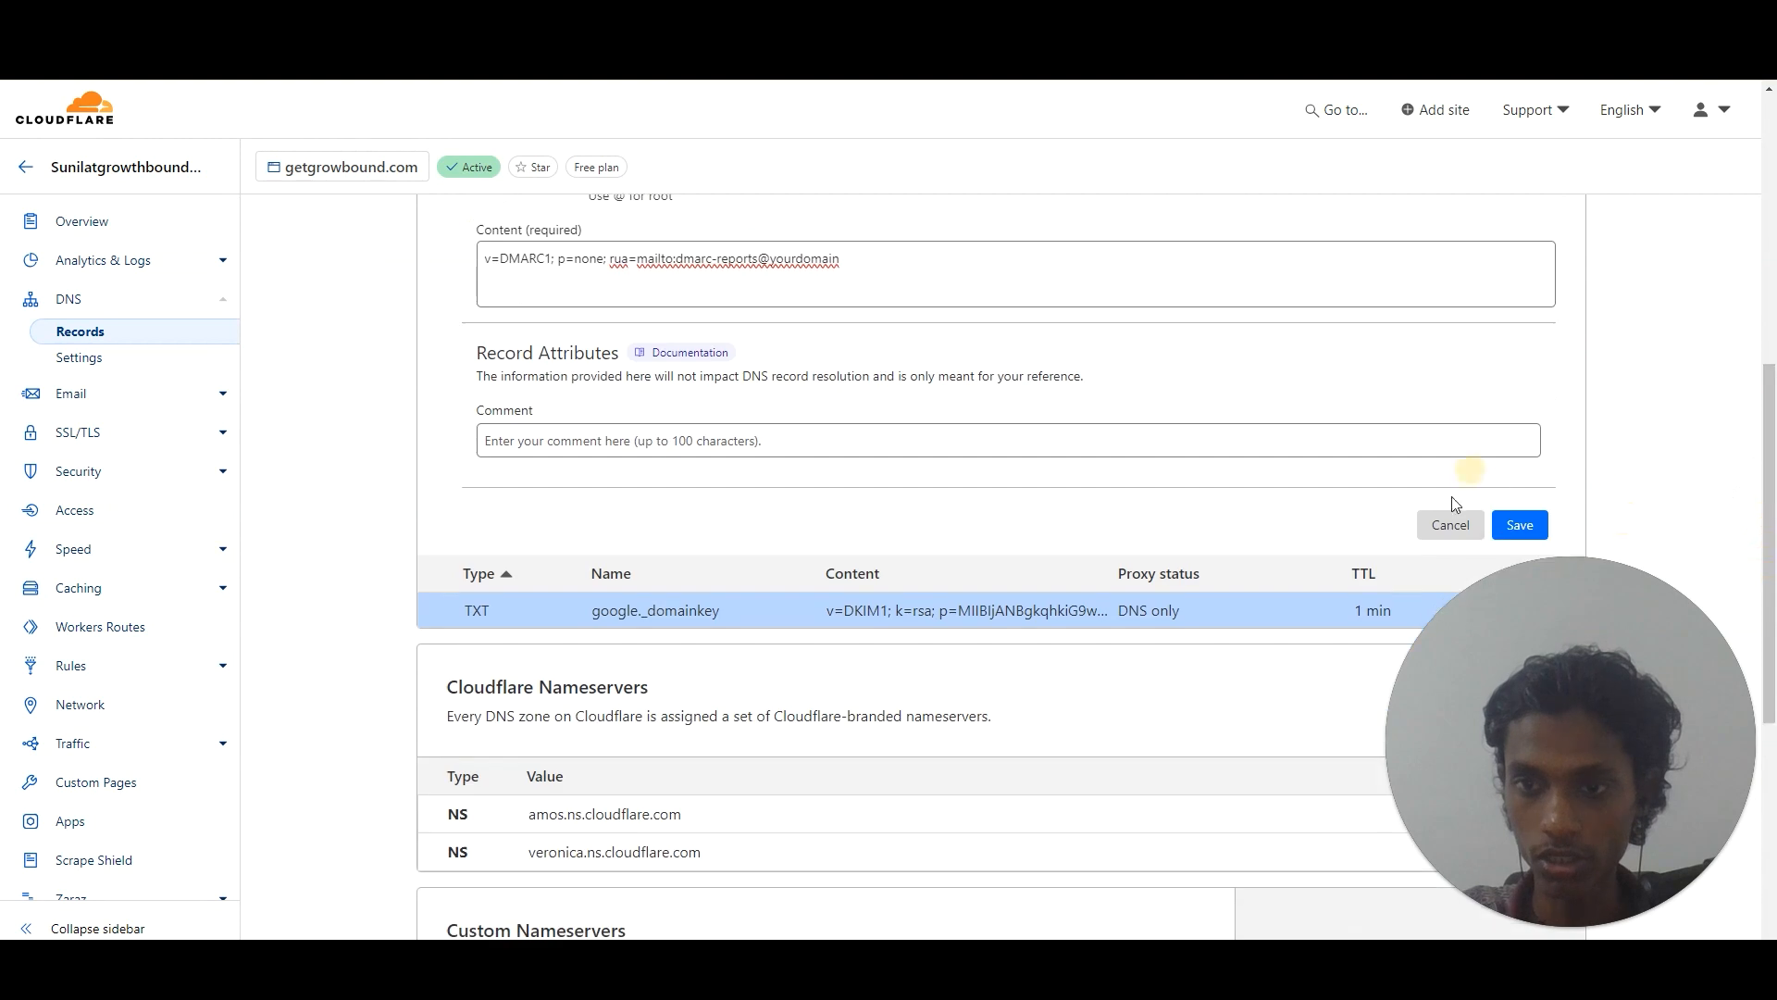
# Save the _dmarc TXT record and reload DNS Records to confirm it is listed.
pyautogui.click(1524, 521)
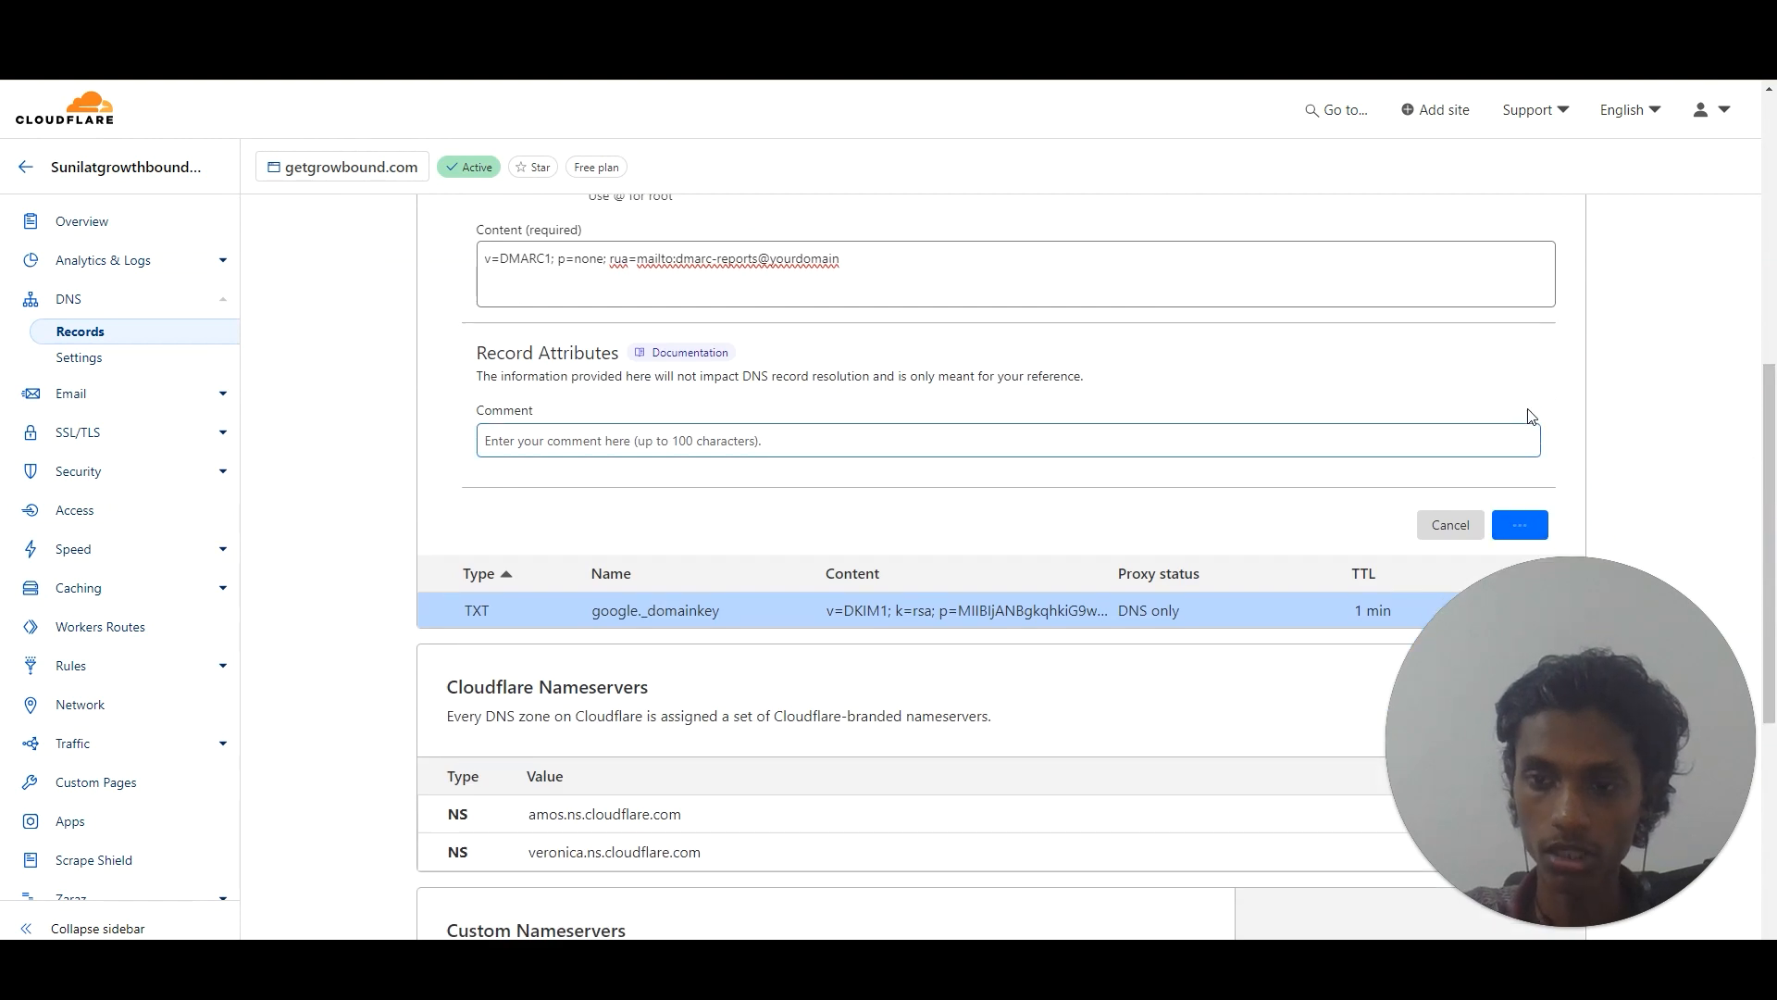
pyautogui.moveTo(1771, 499)
pyautogui.mouseDown()
pyautogui.moveTo(1771, 523)
pyautogui.moveTo(1771, 500)
pyautogui.mouseUp()
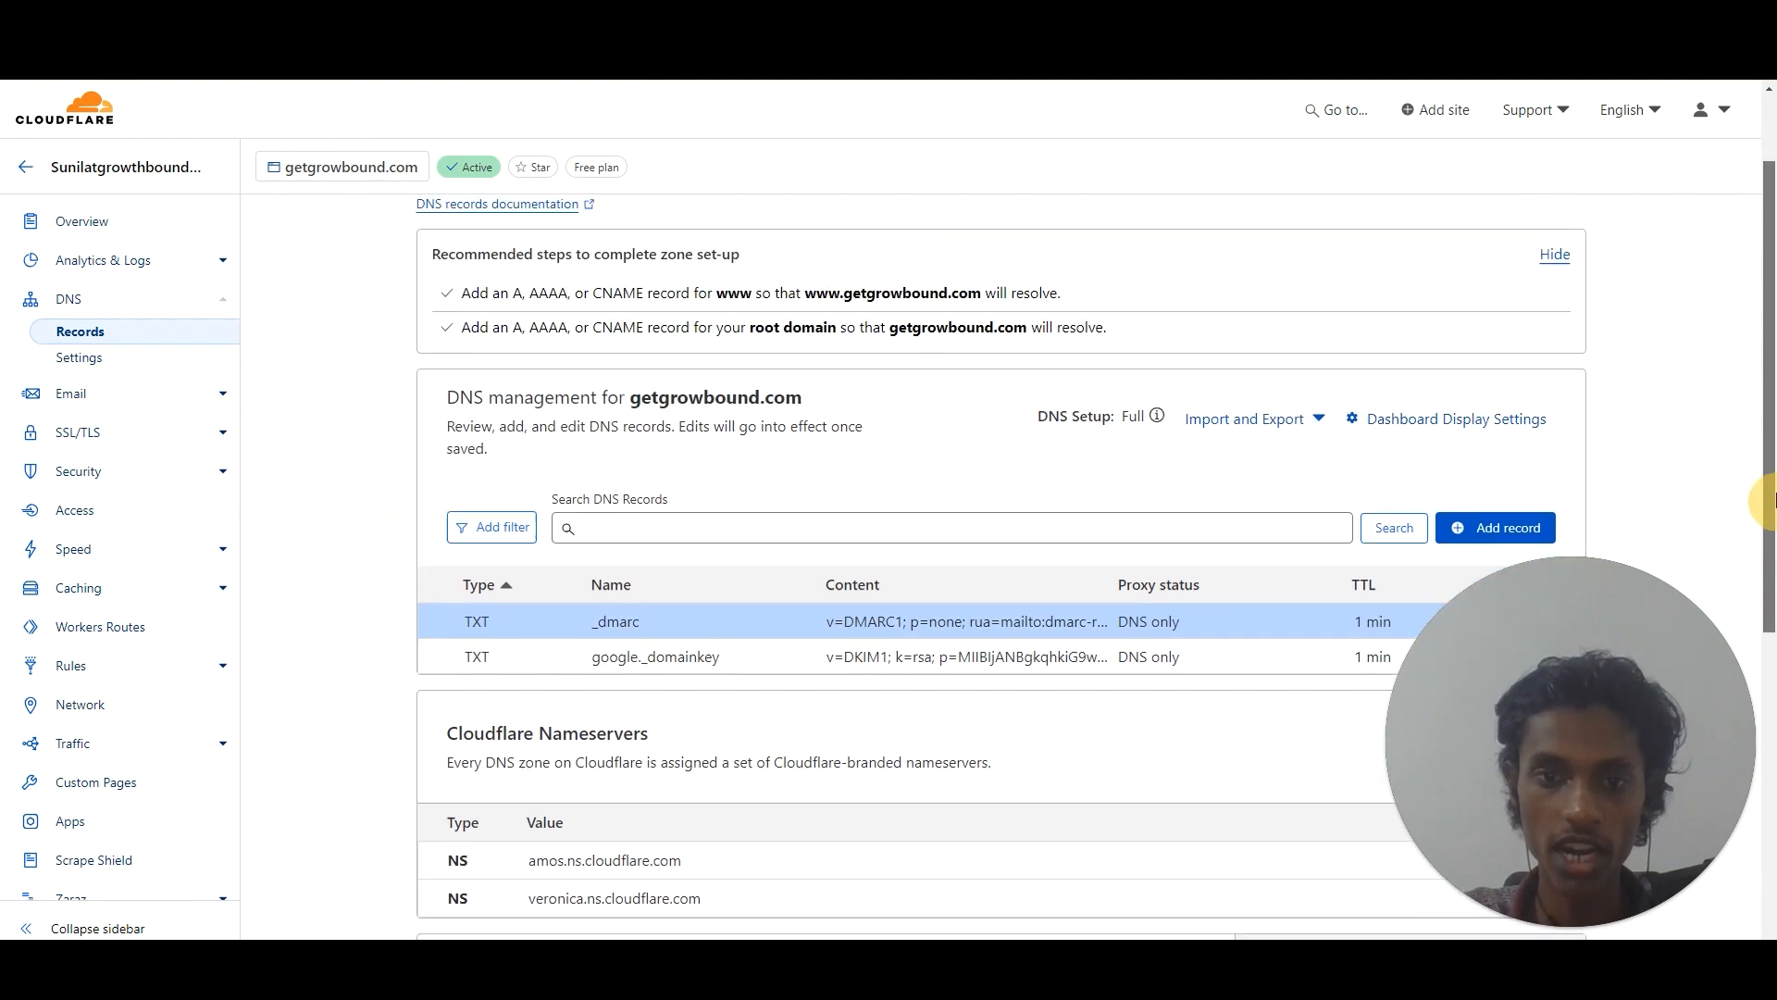
pyautogui.scroll(1, 822, 250)
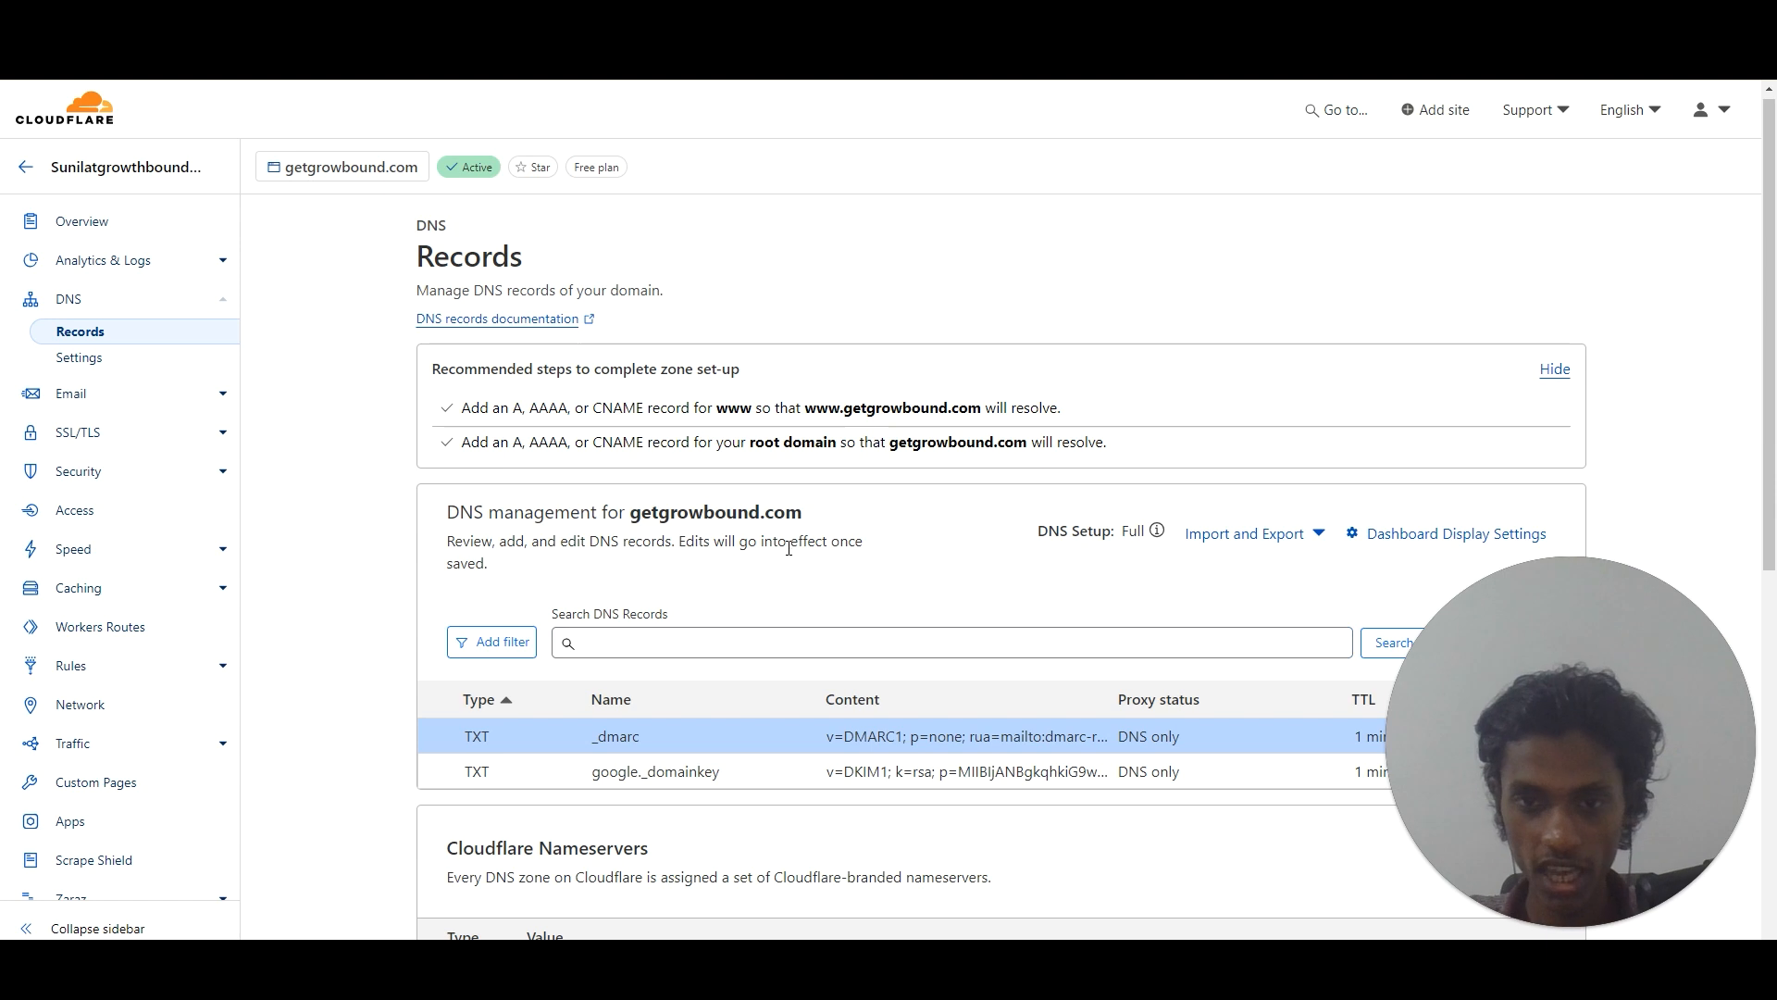
pyautogui.press('F5')
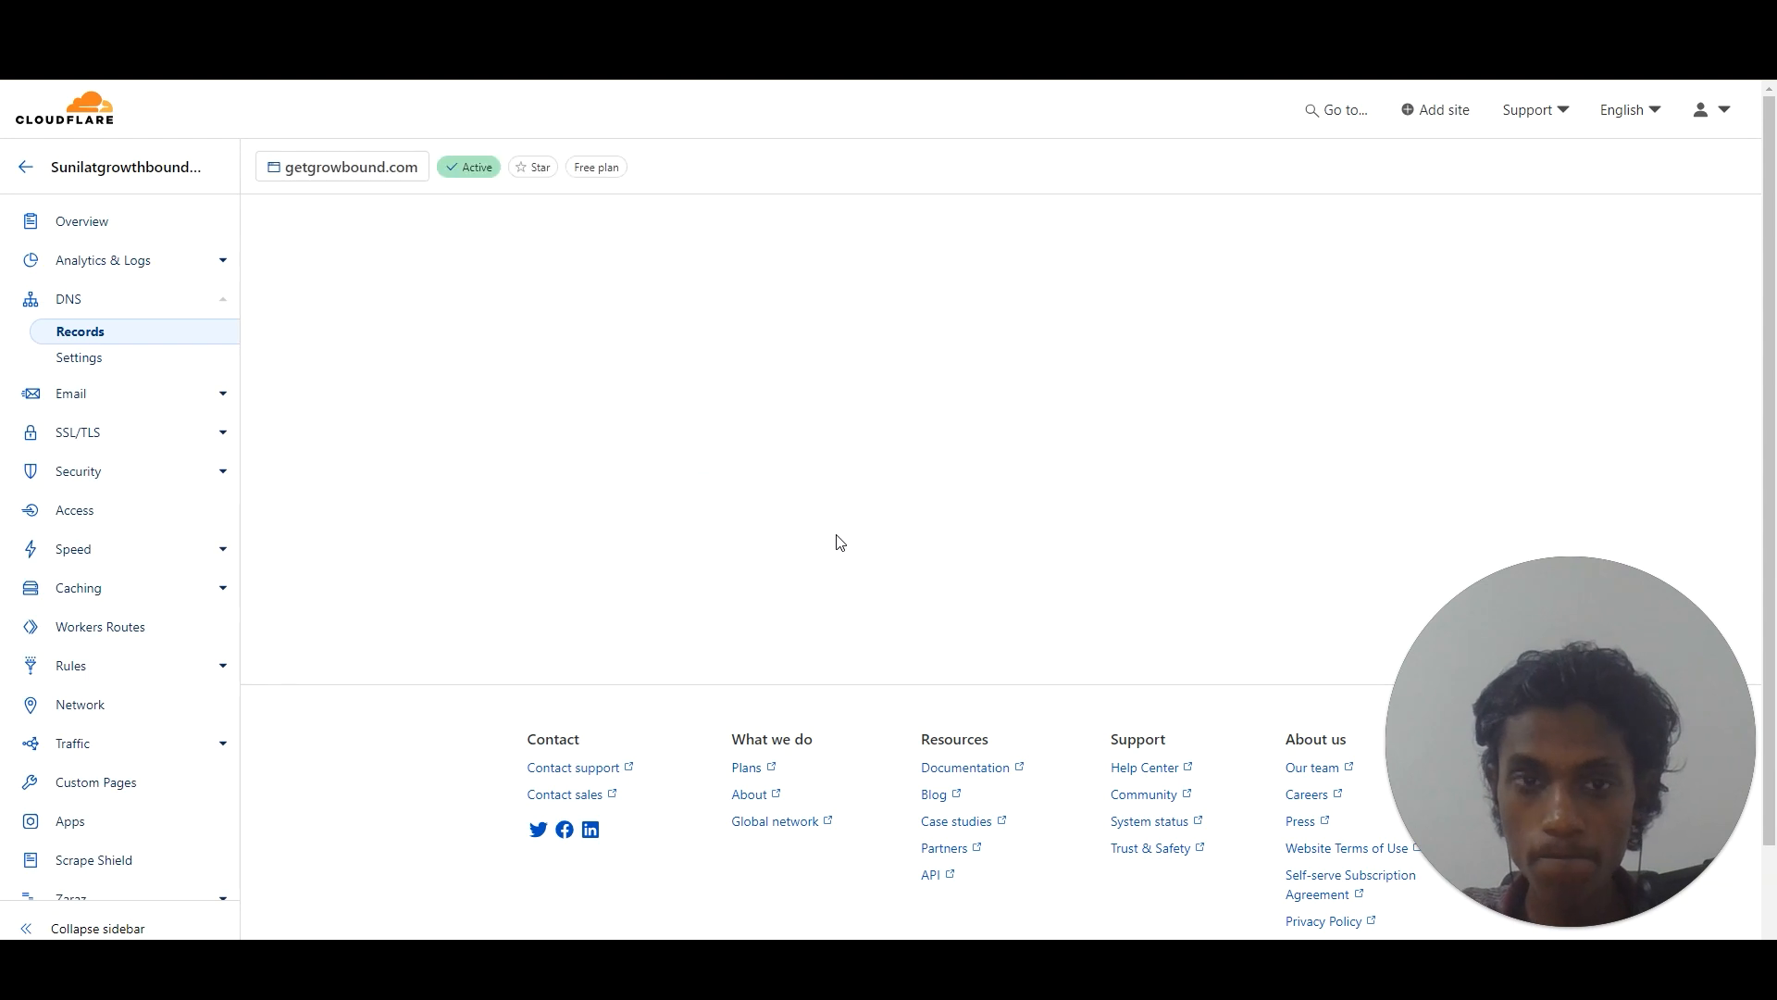
pyautogui.moveTo(1772, 234); pyautogui.dragTo(1772, 433)
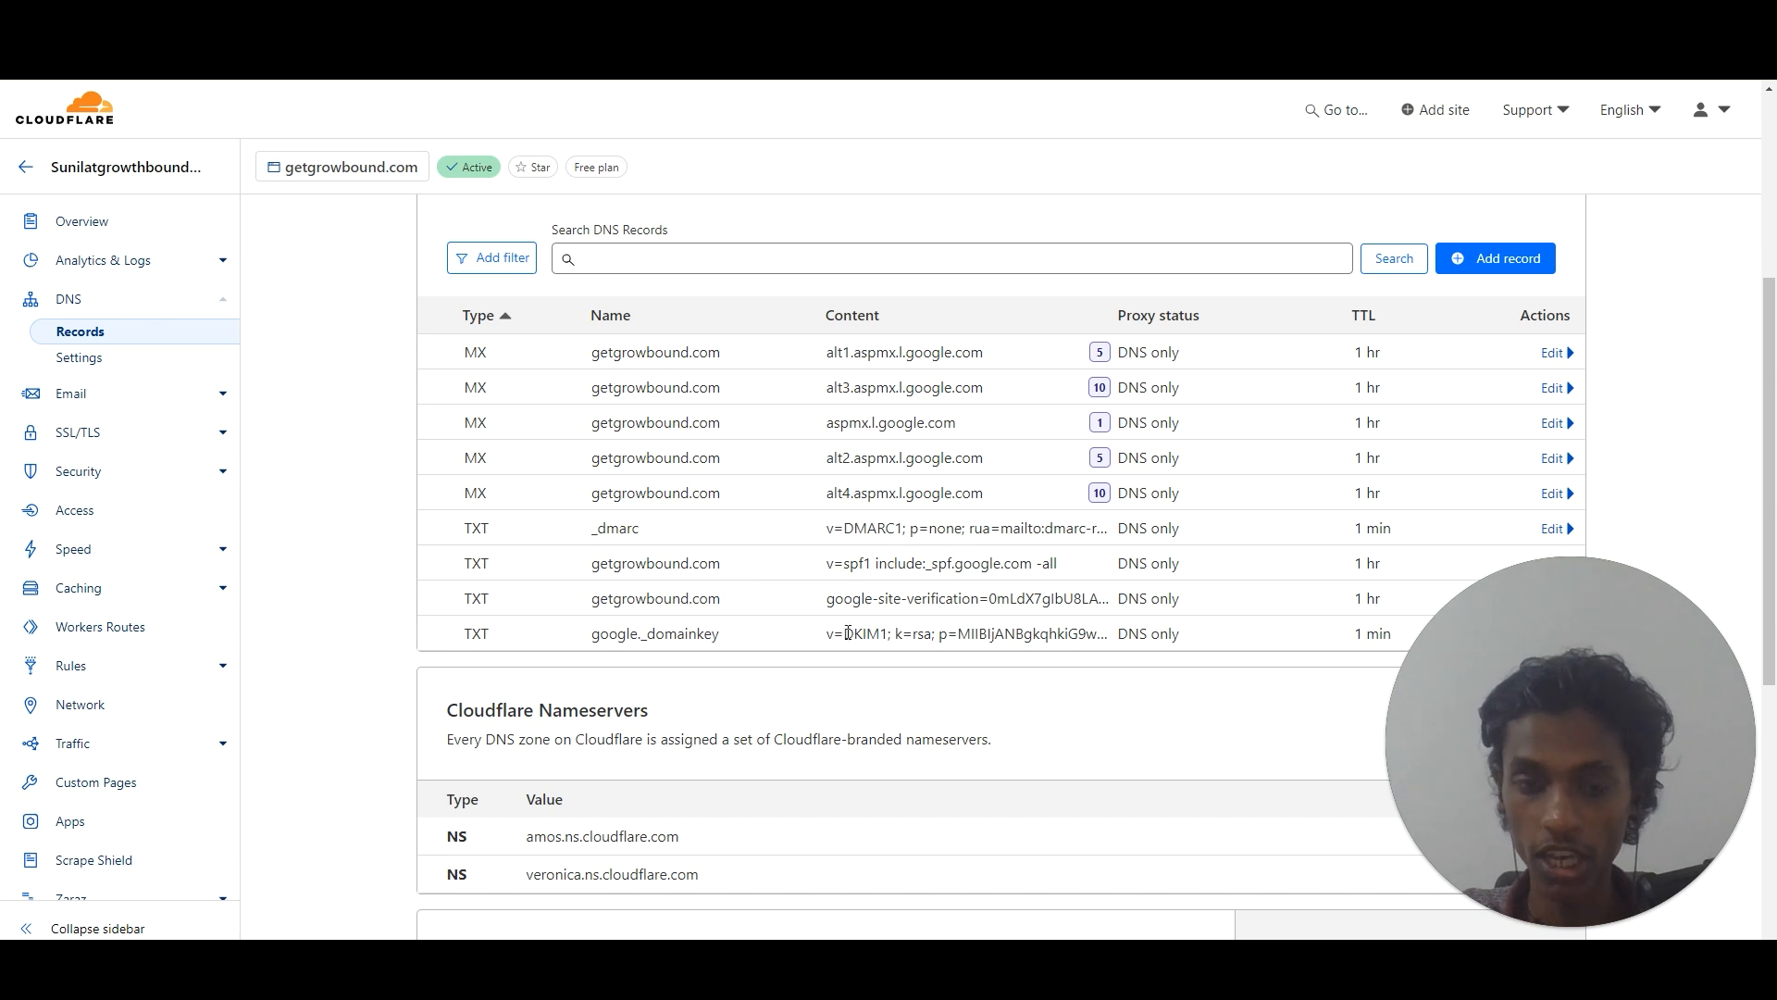
pyautogui.scroll(4, 1775, 510)
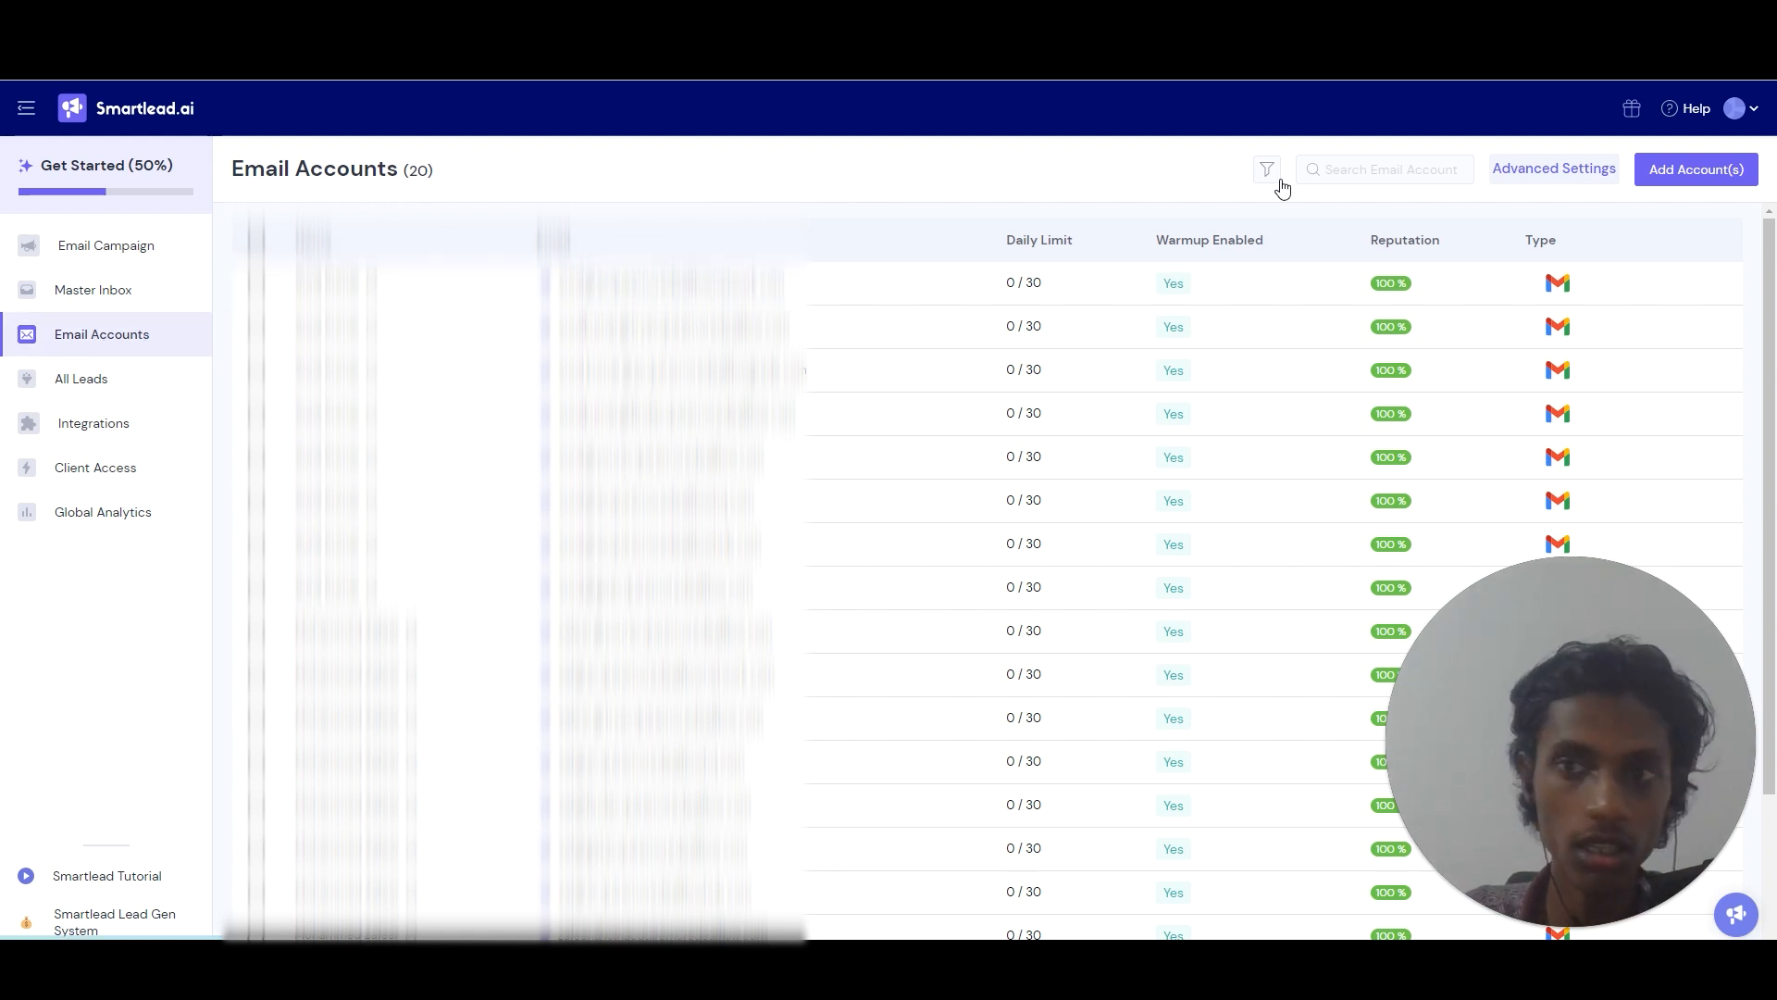
# Add a Gmail OAuth account in Smartlead and copy its OAuth client ID.
pyautogui.click(1669, 176)
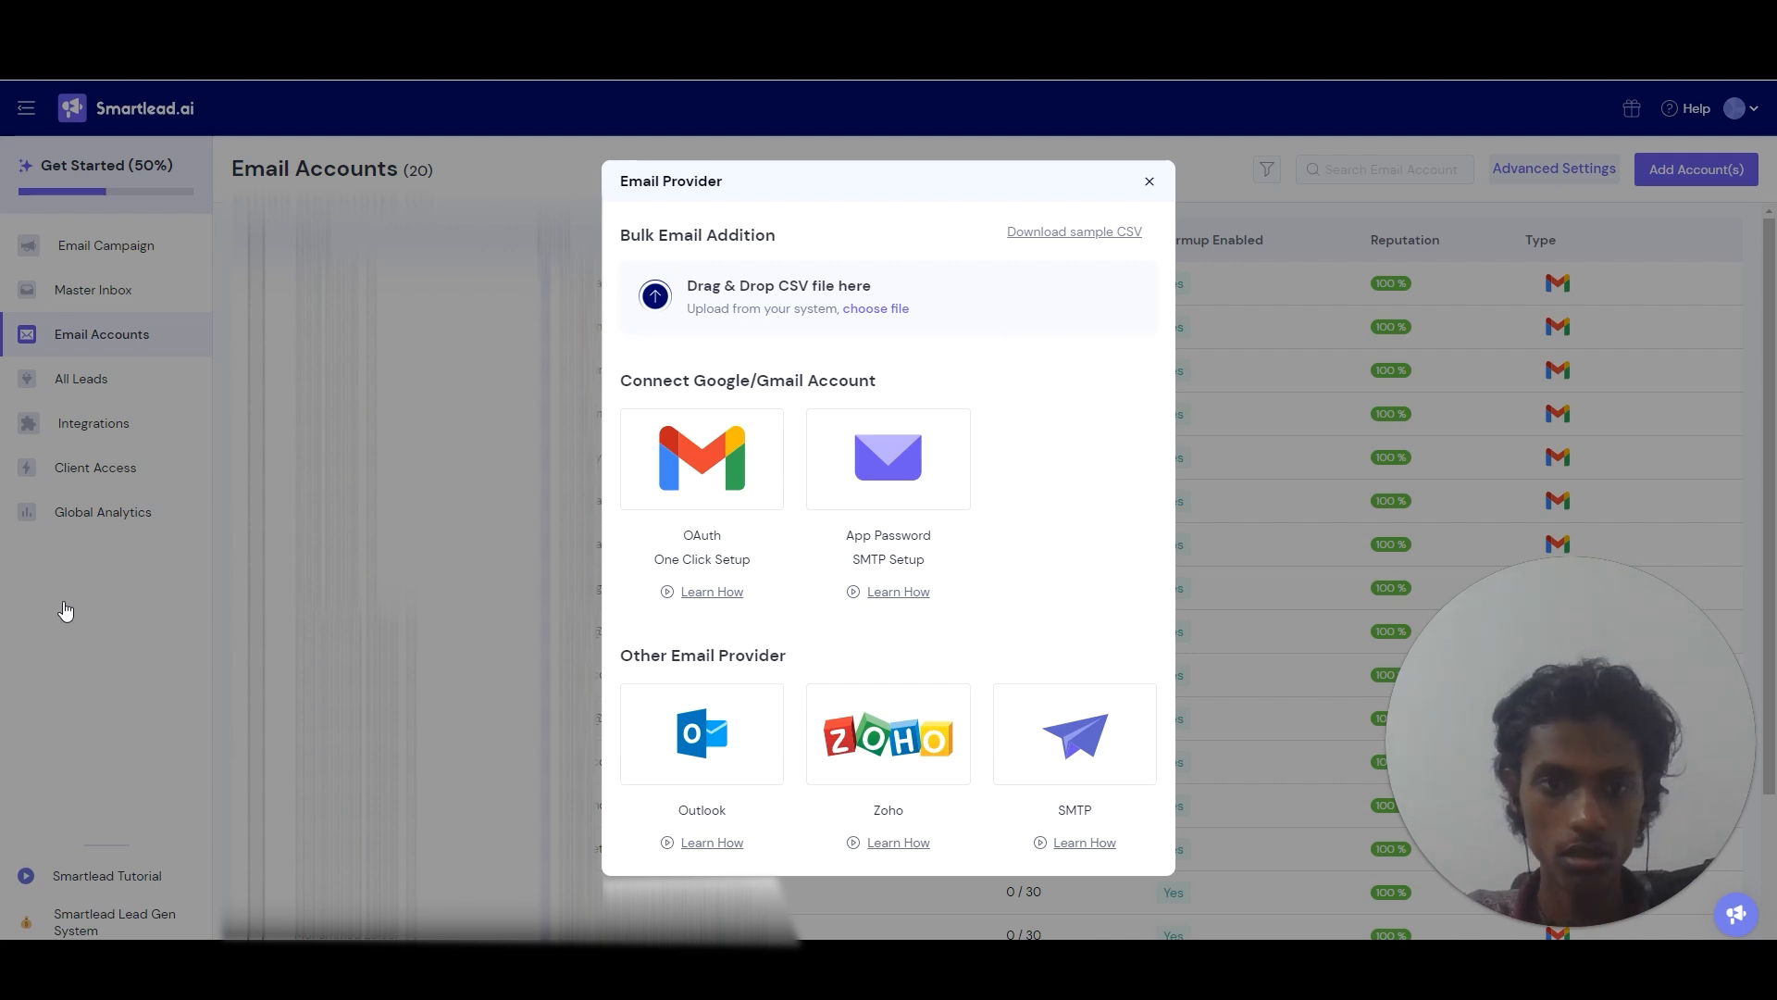
pyautogui.click(739, 432)
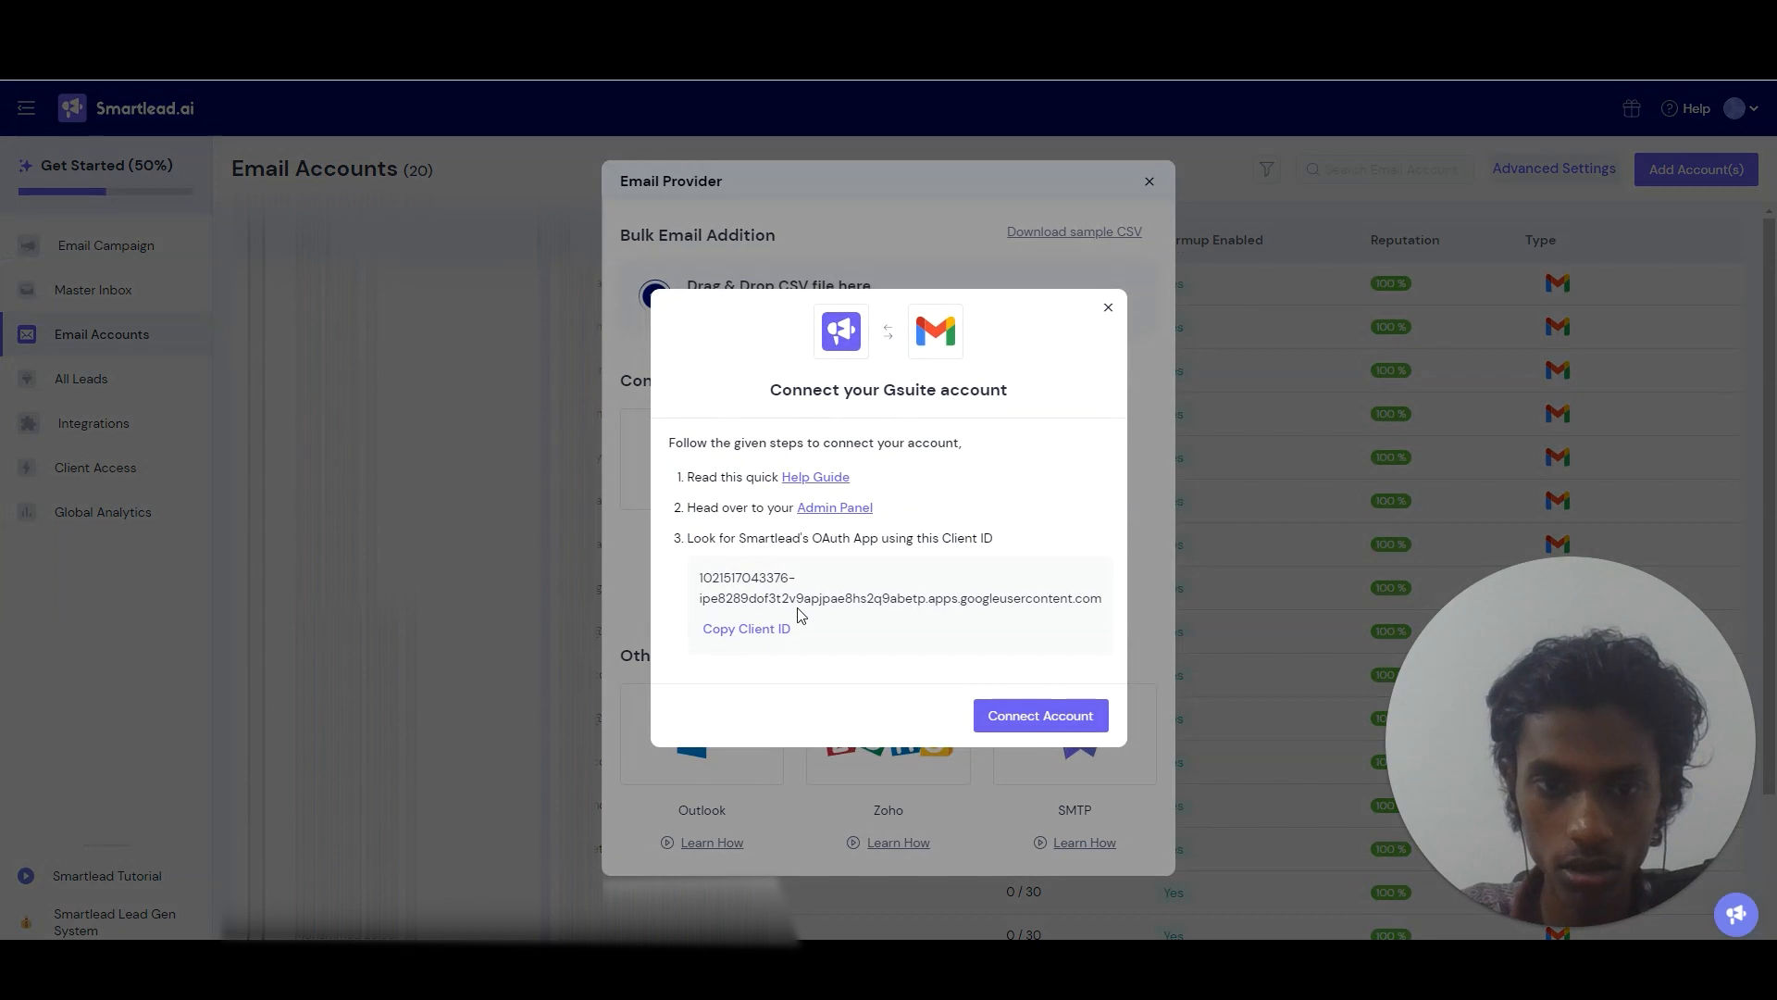
pyautogui.click(780, 630)
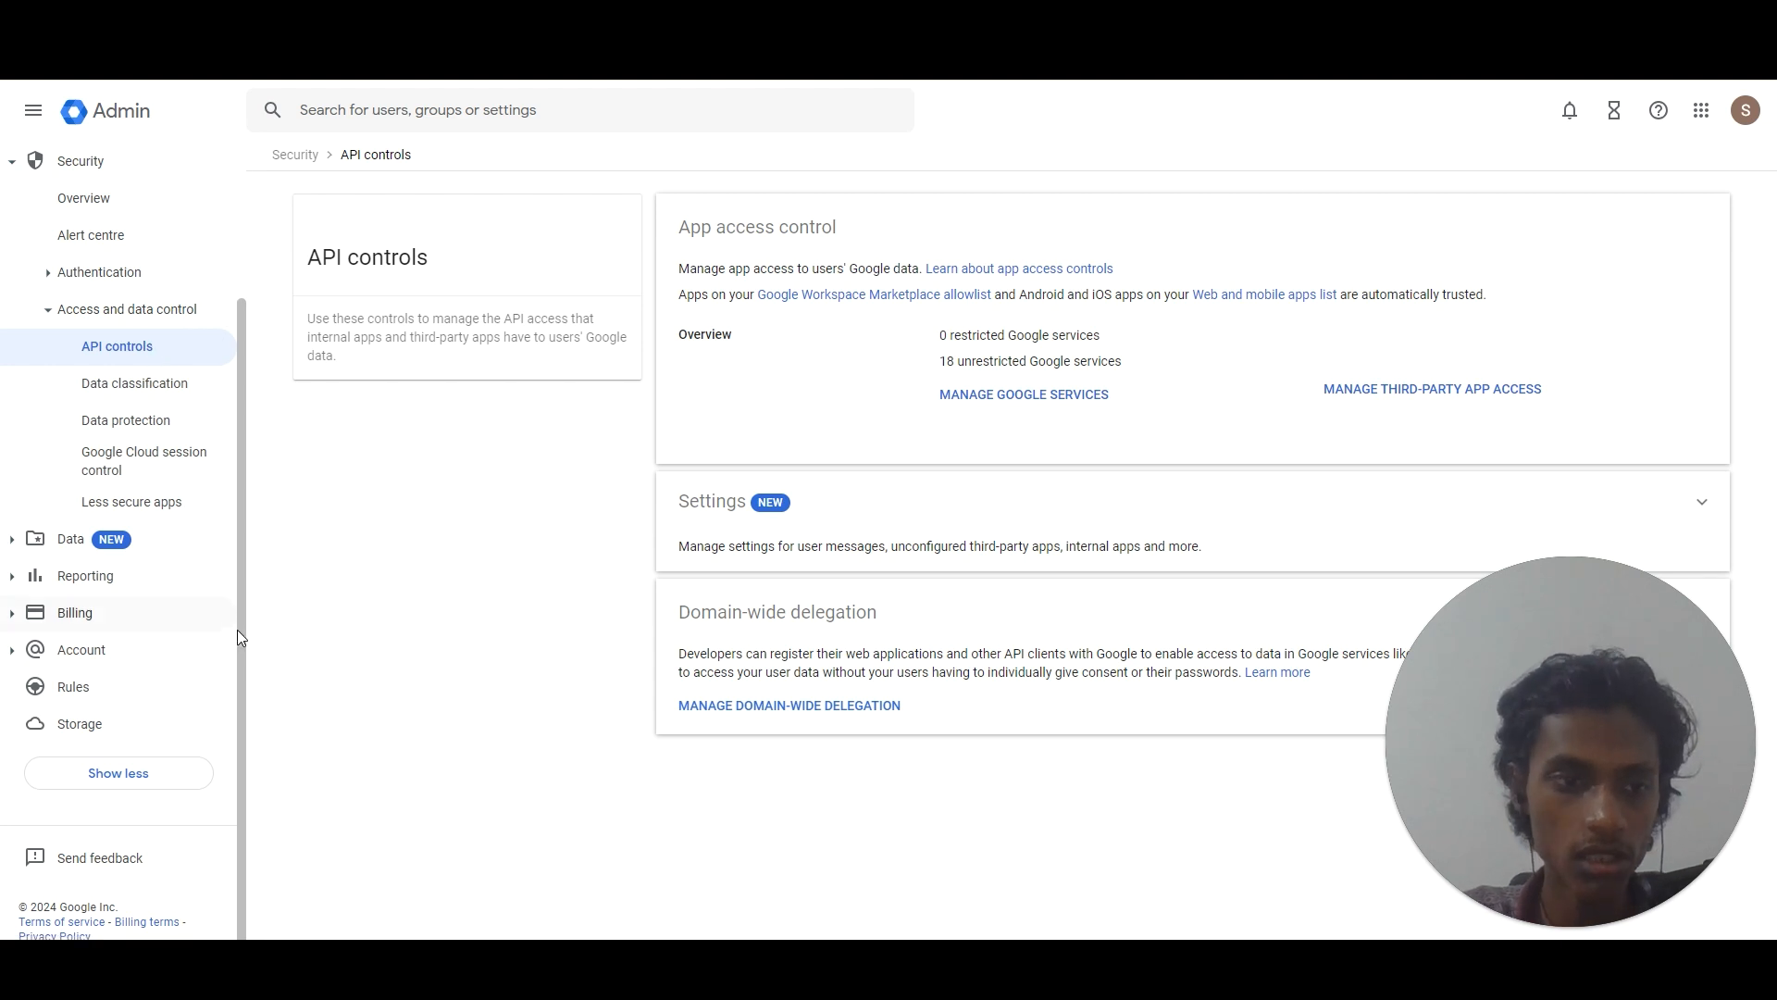
# From Manage third-party app access, add an app by OAuth app name or client ID.
pyautogui.click(1379, 389)
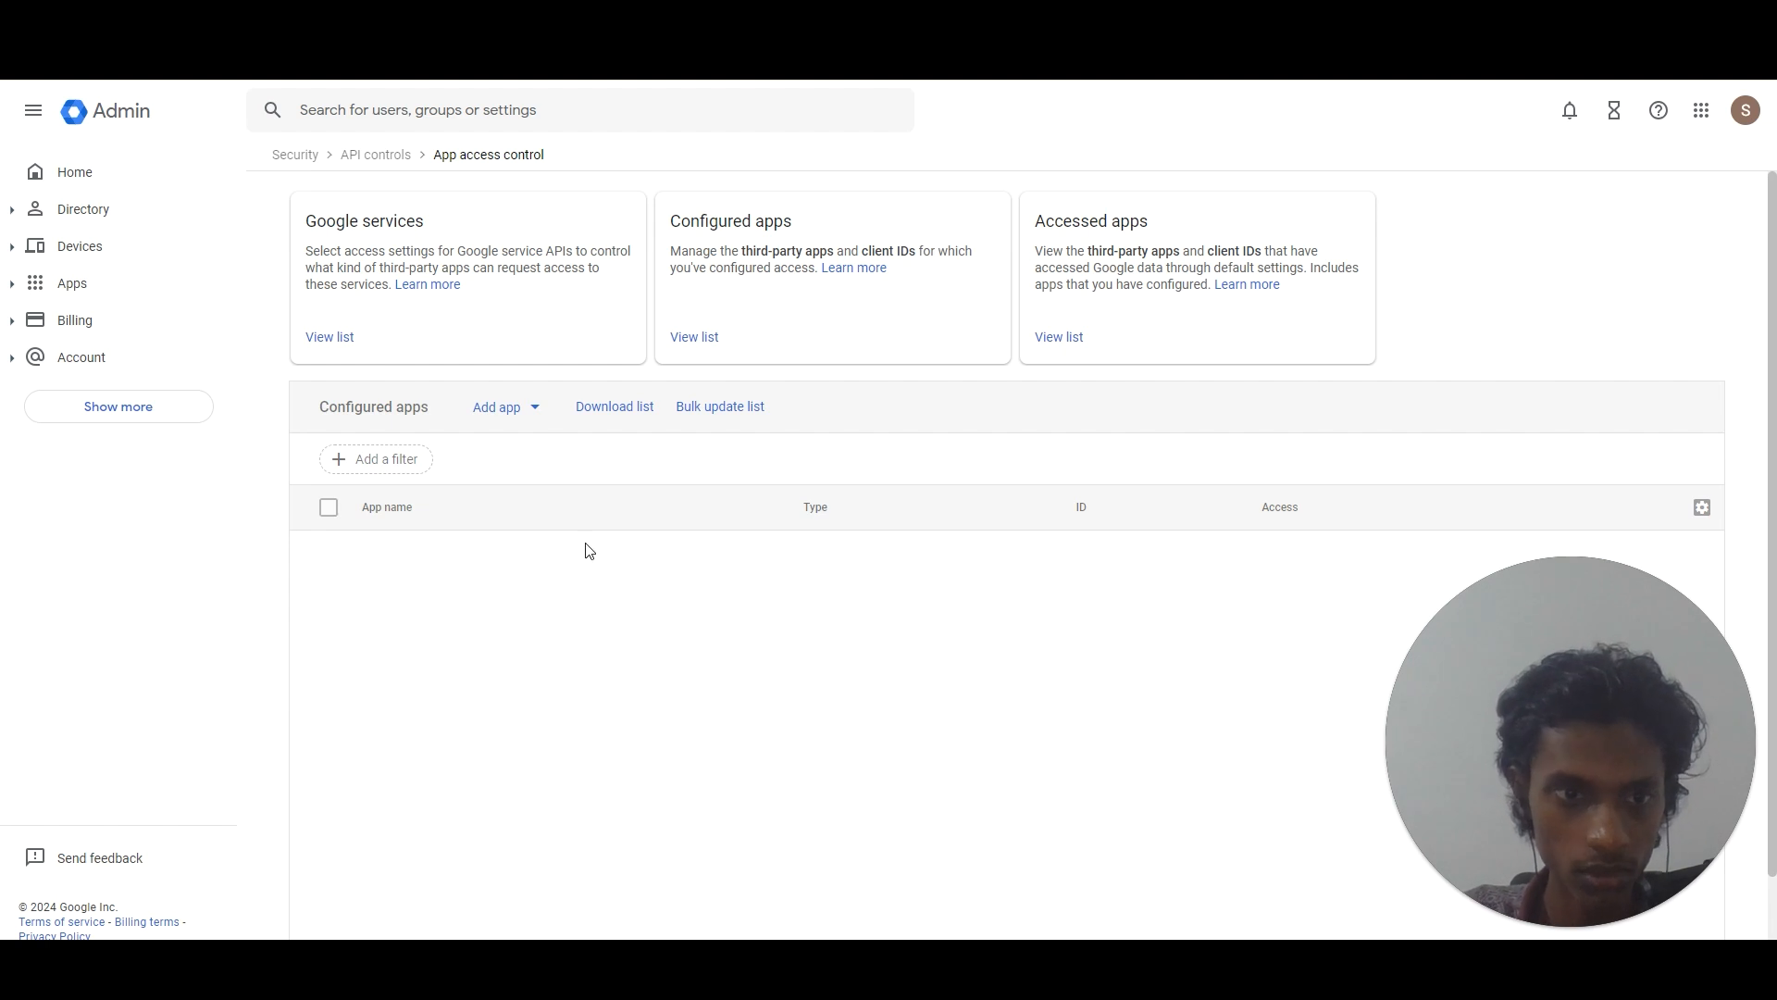
pyautogui.click(508, 411)
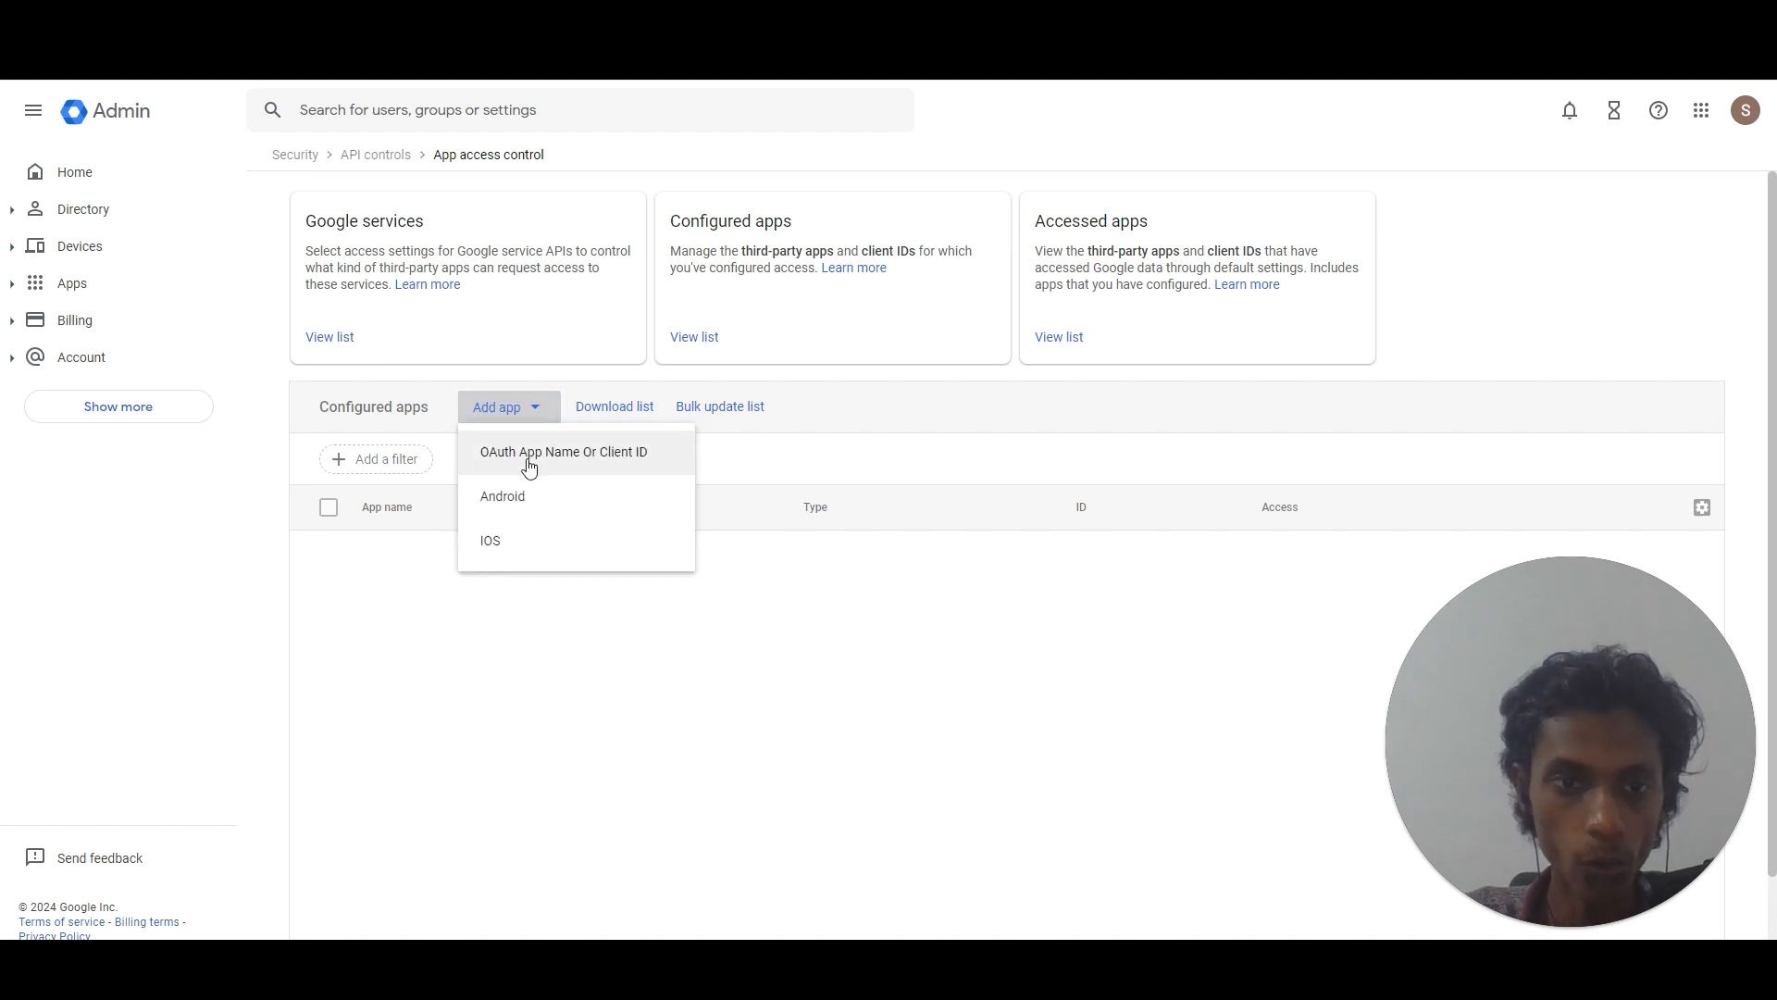
pyautogui.click(528, 466)
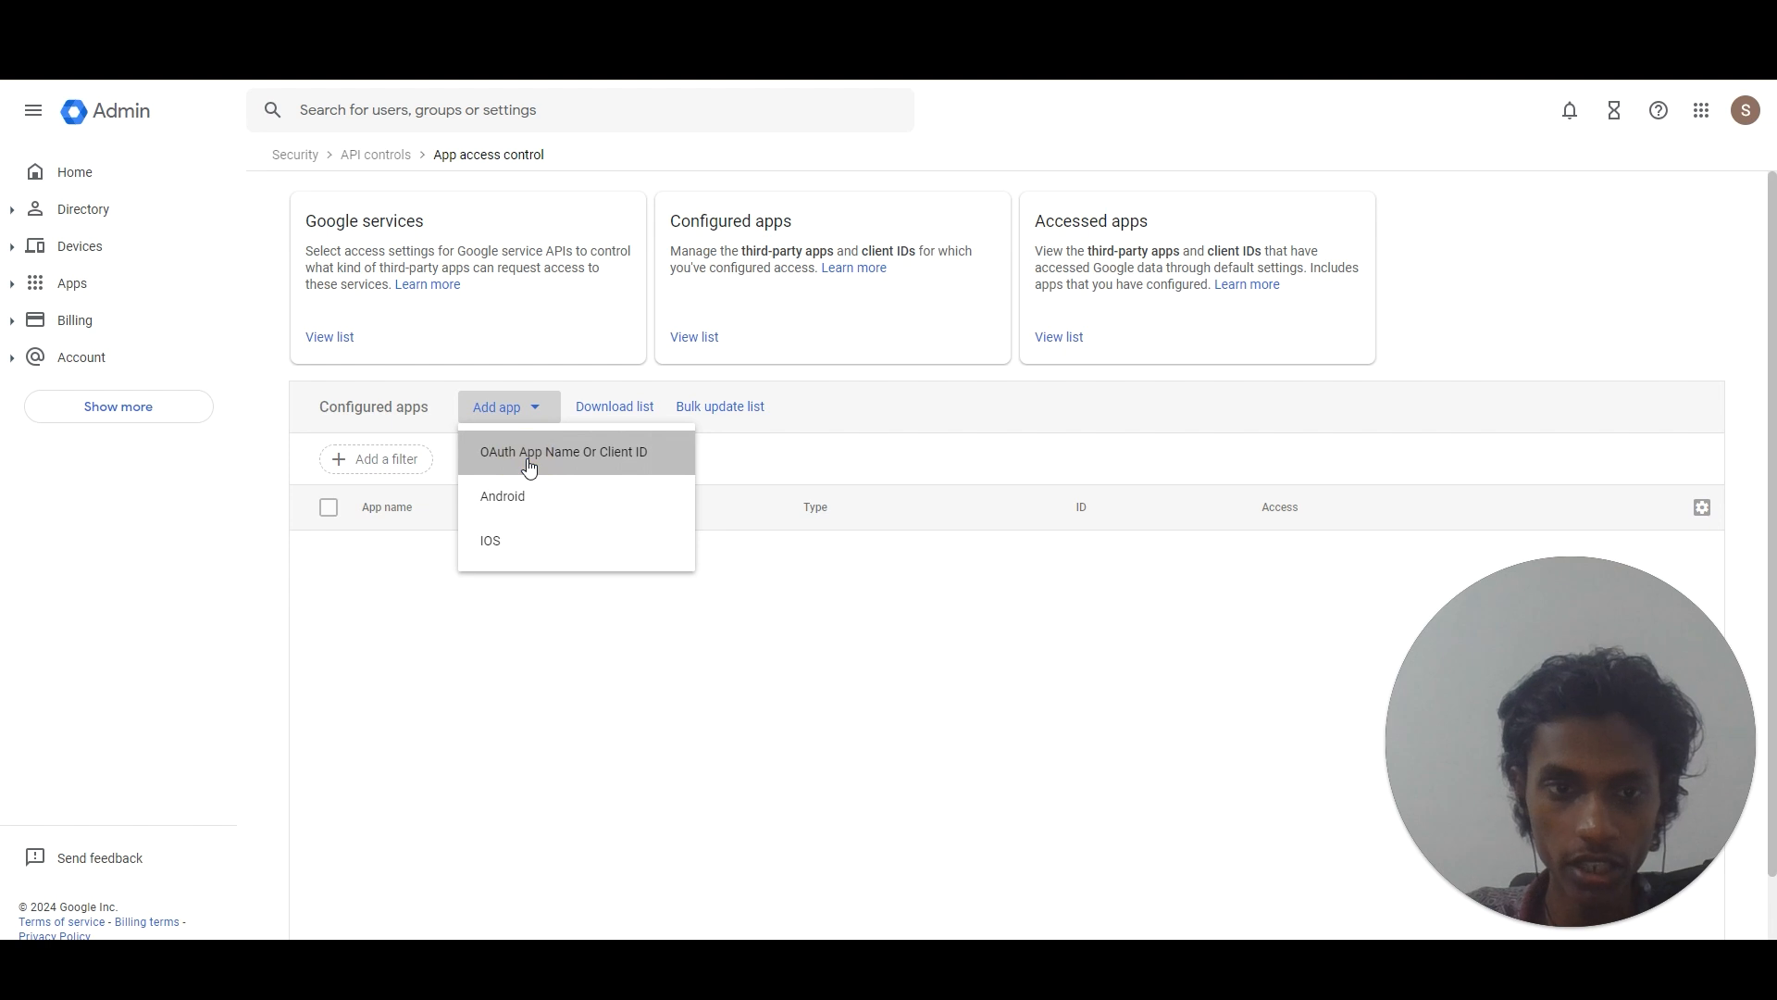
pyautogui.click(778, 320)
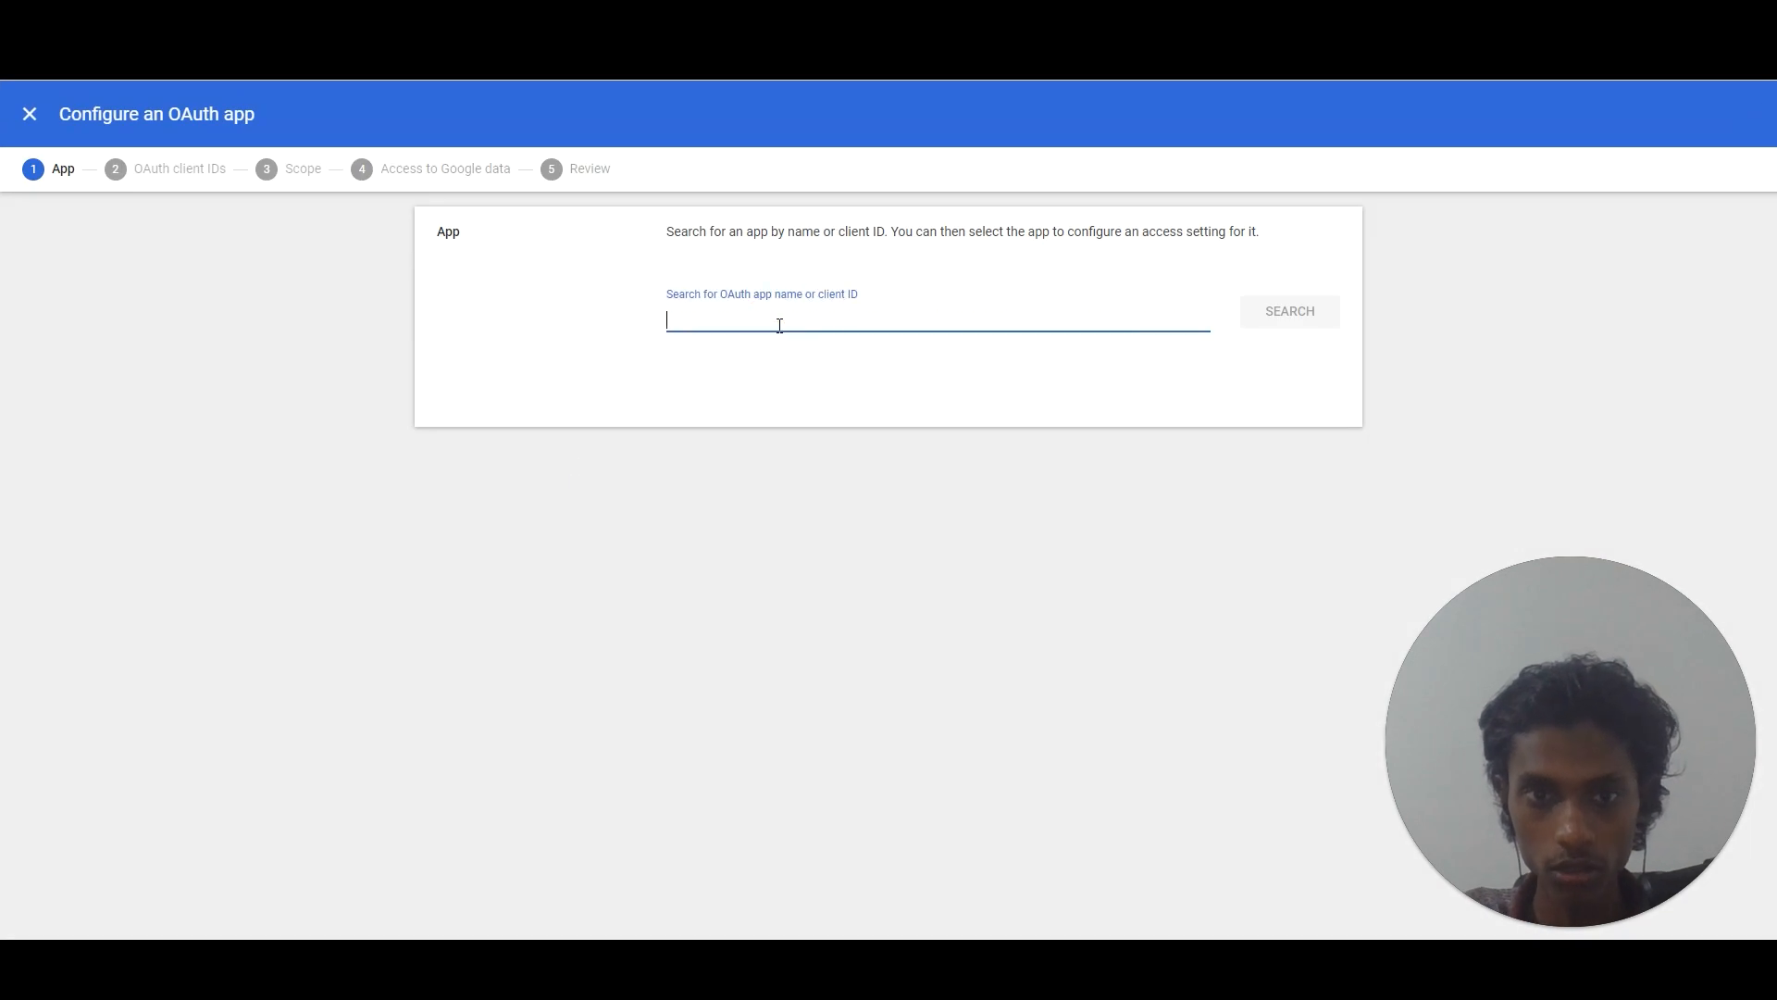
# Search by the Smartlead client ID and select the Smartlead.ai app's OAuth client ID.
pyautogui.hotkey('ctrl', 'v')
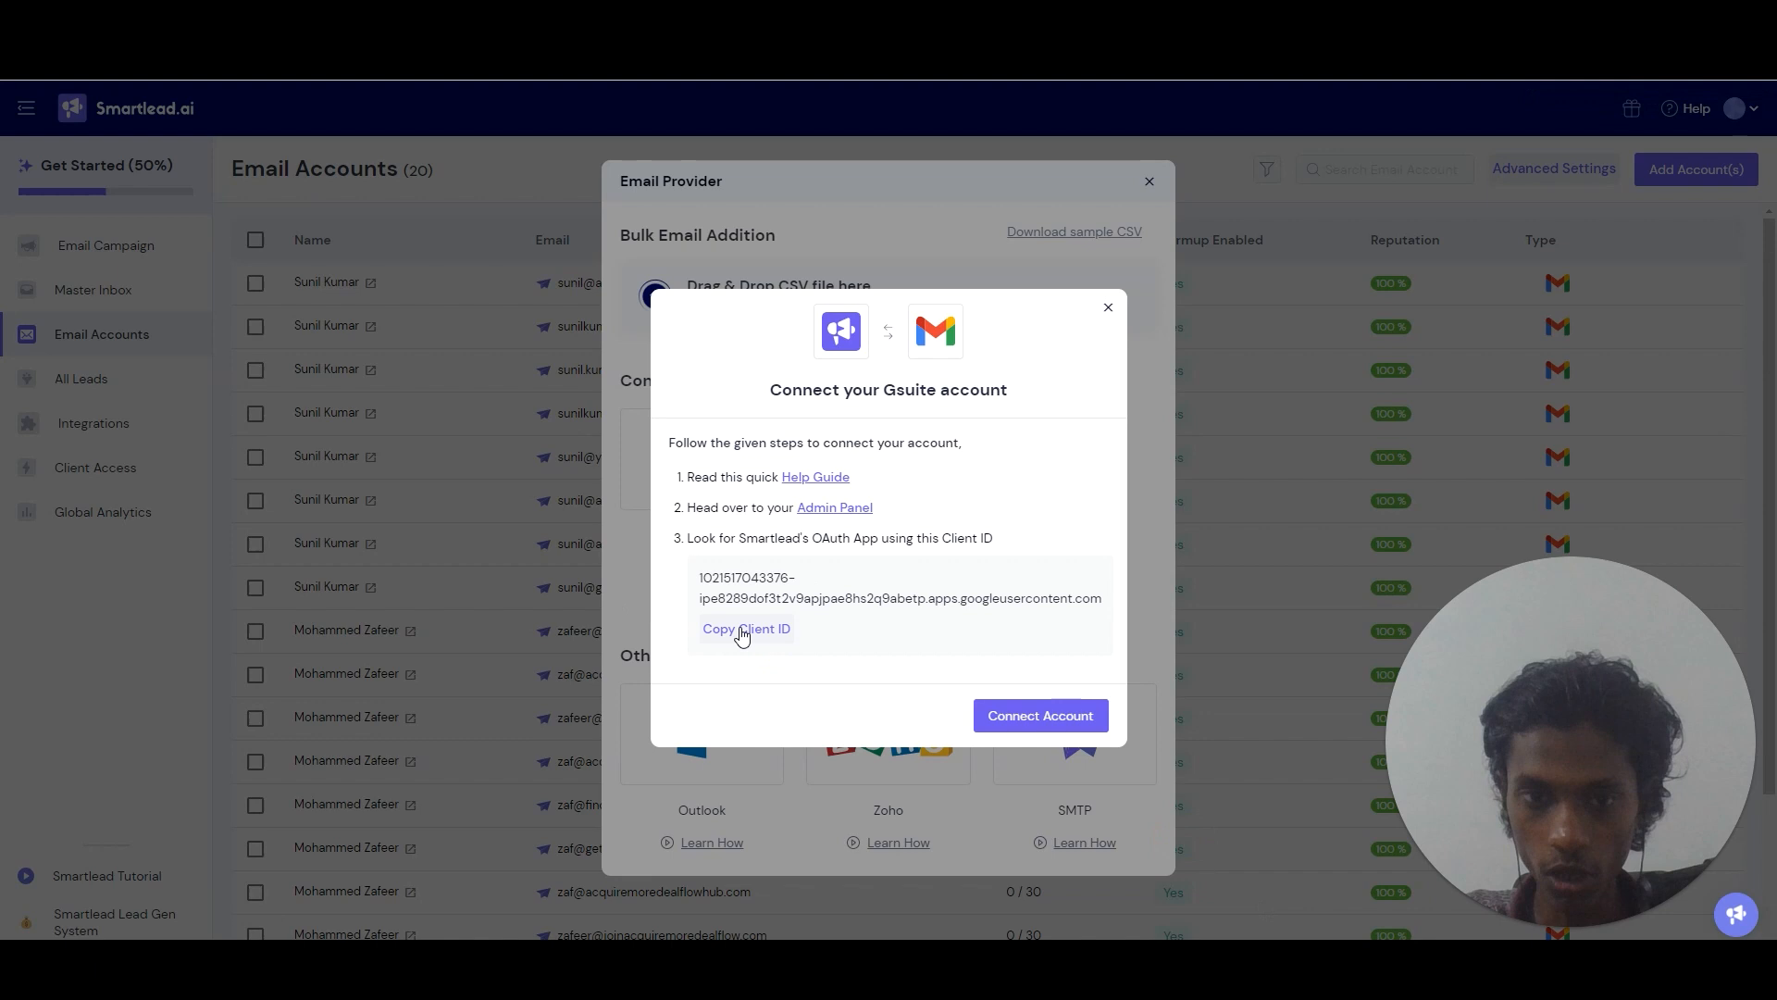
pyautogui.click(748, 631)
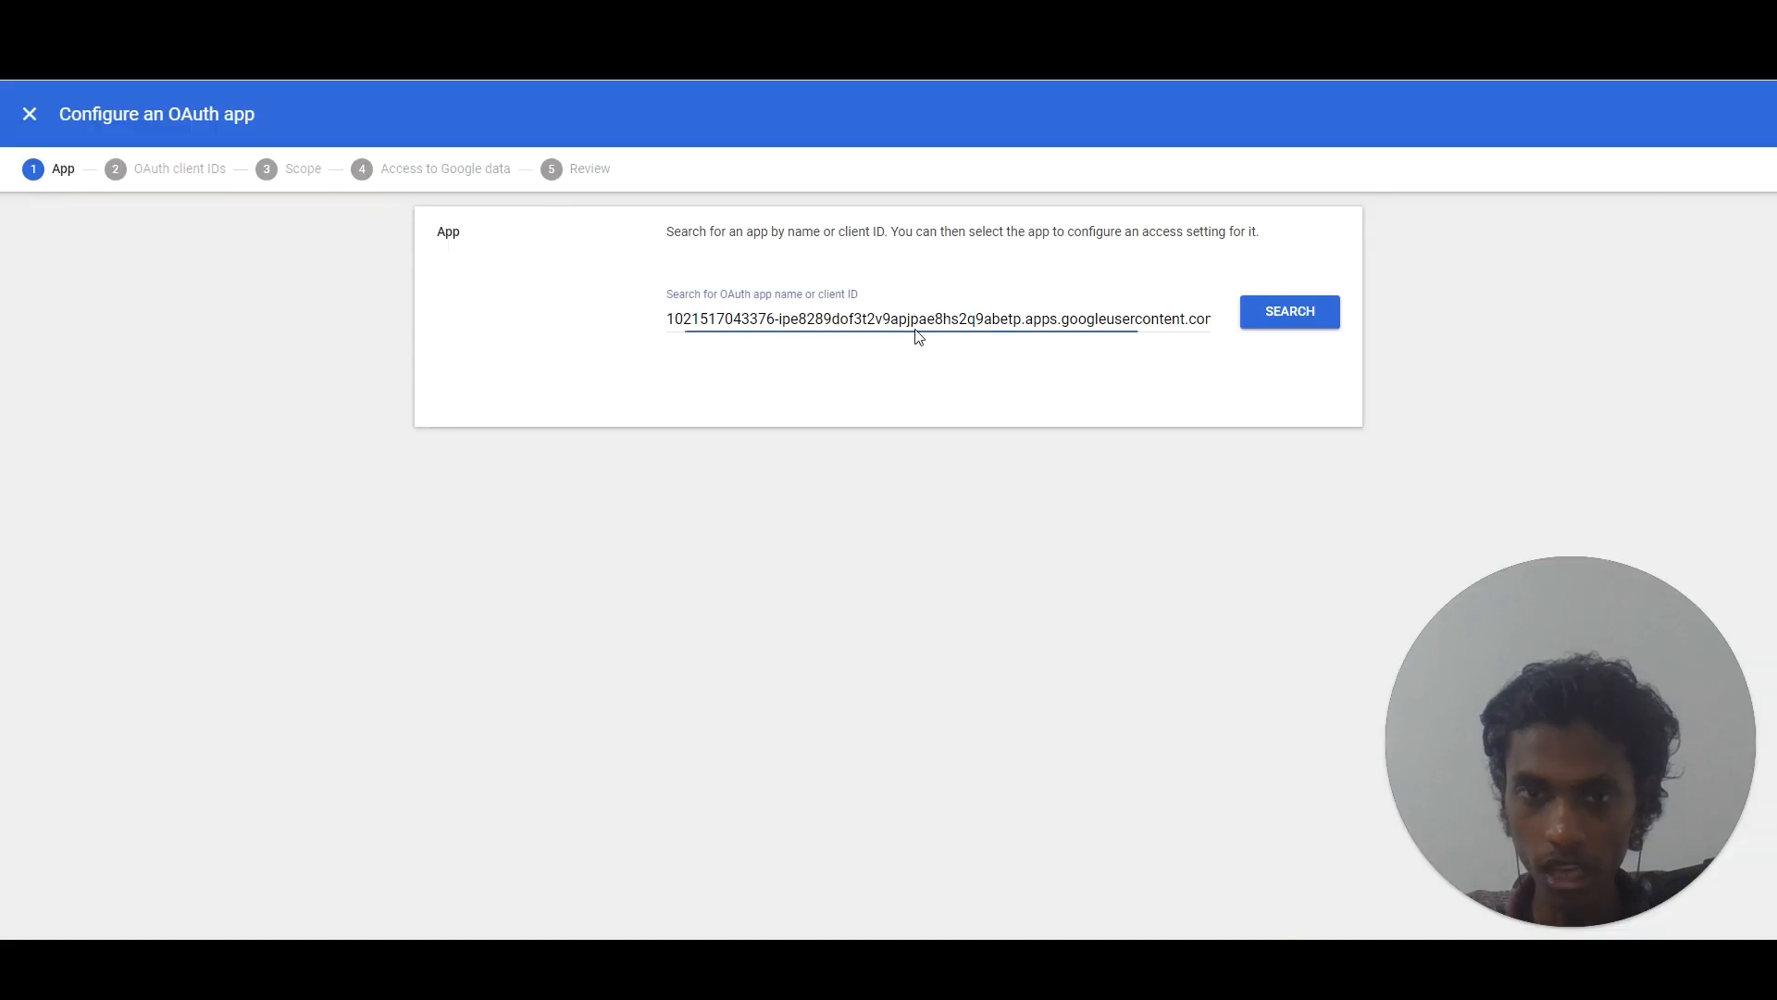
pyautogui.hotkey('ctrl', 'a')
pyautogui.press('BackSpace')
pyautogui.hotkey('ctrl', 'v')
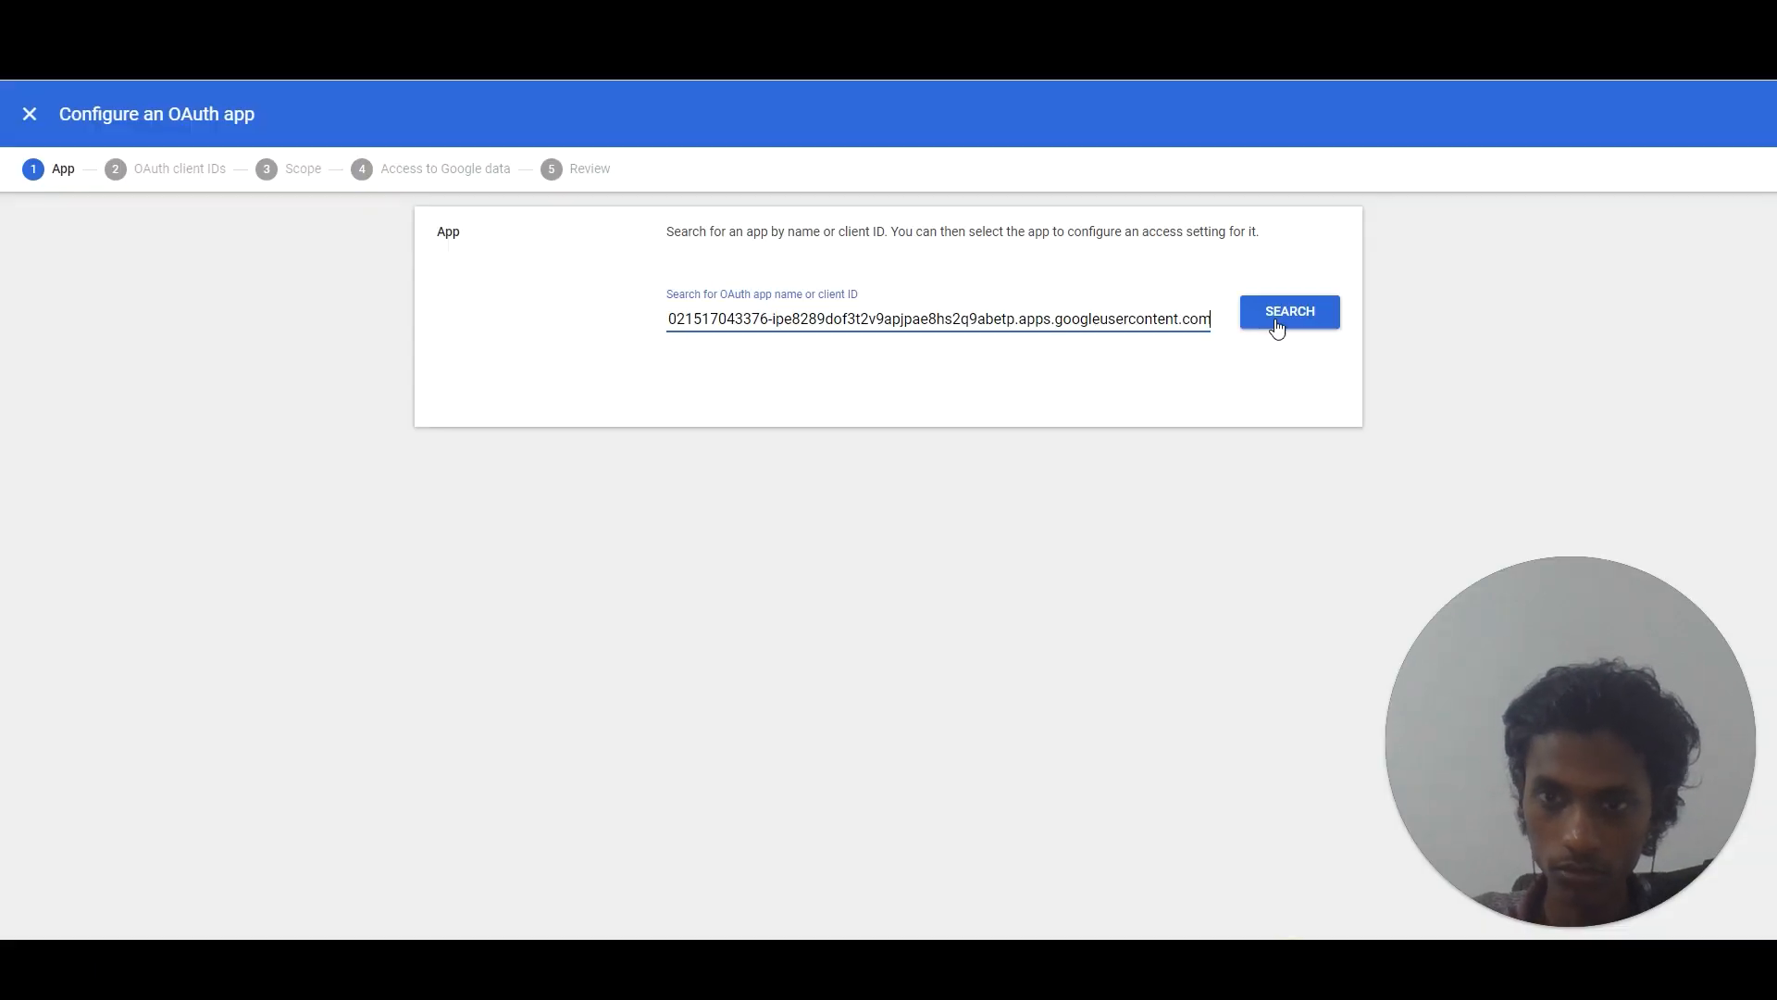
pyautogui.click(1278, 329)
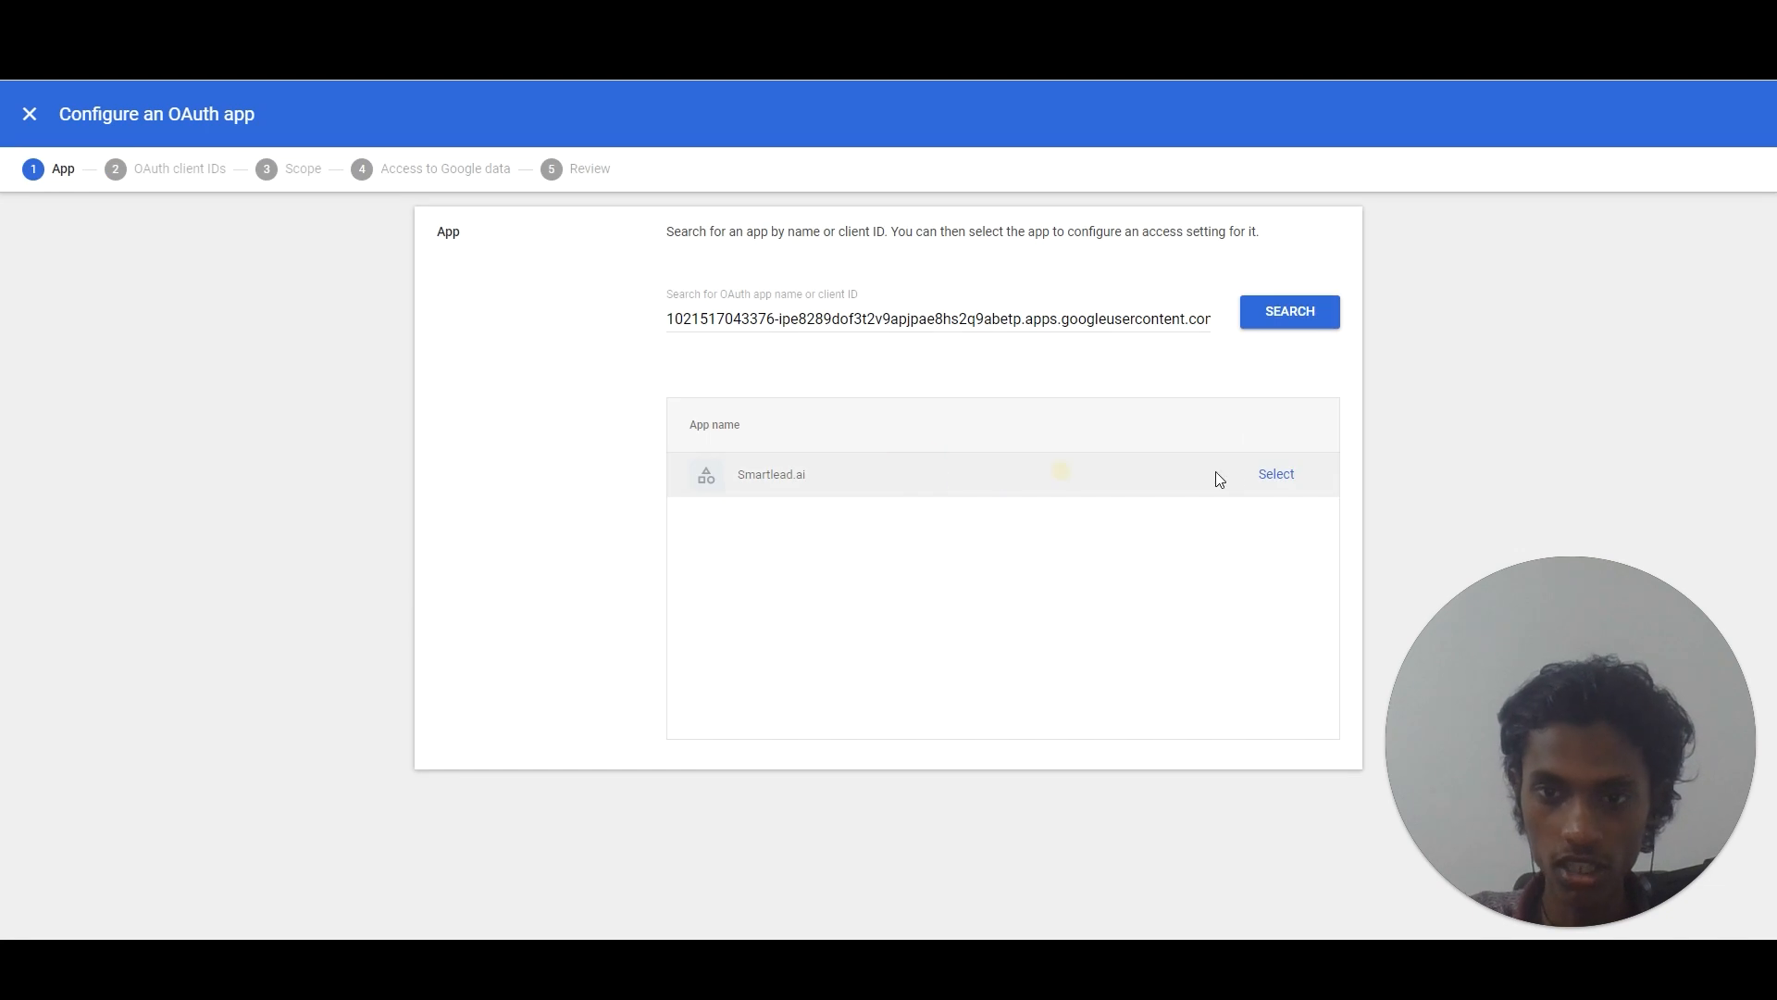
pyautogui.click(1259, 474)
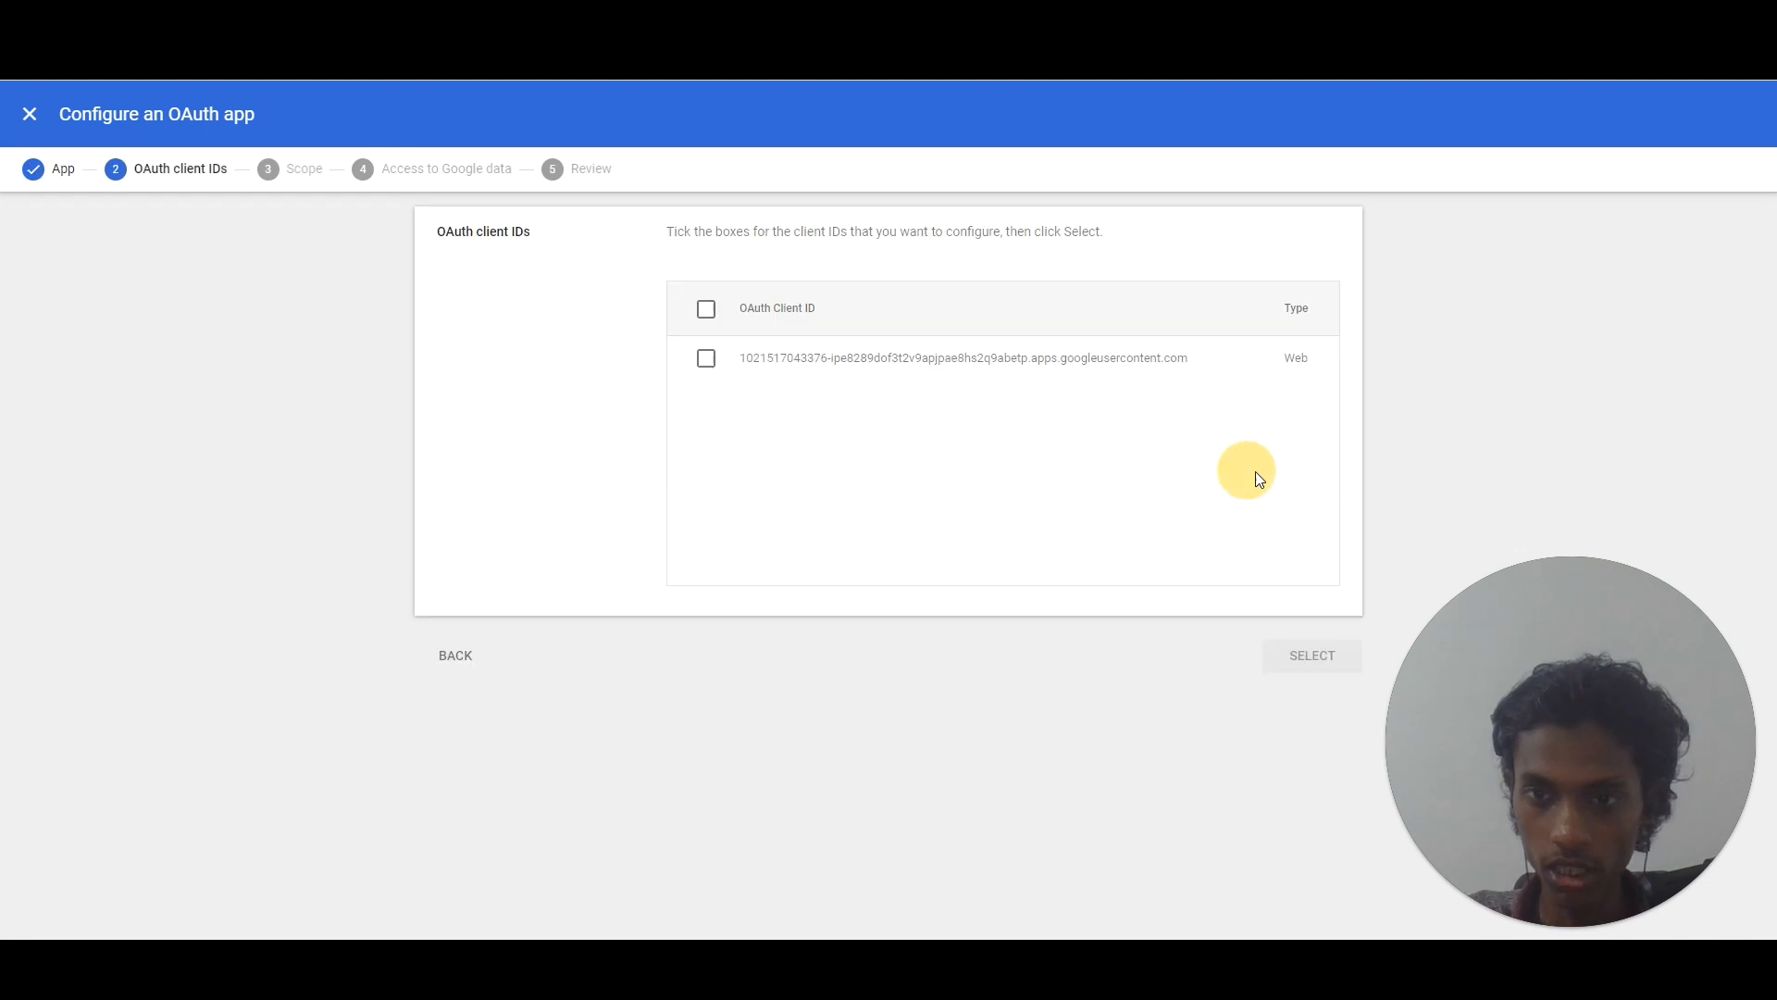
pyautogui.click(705, 358)
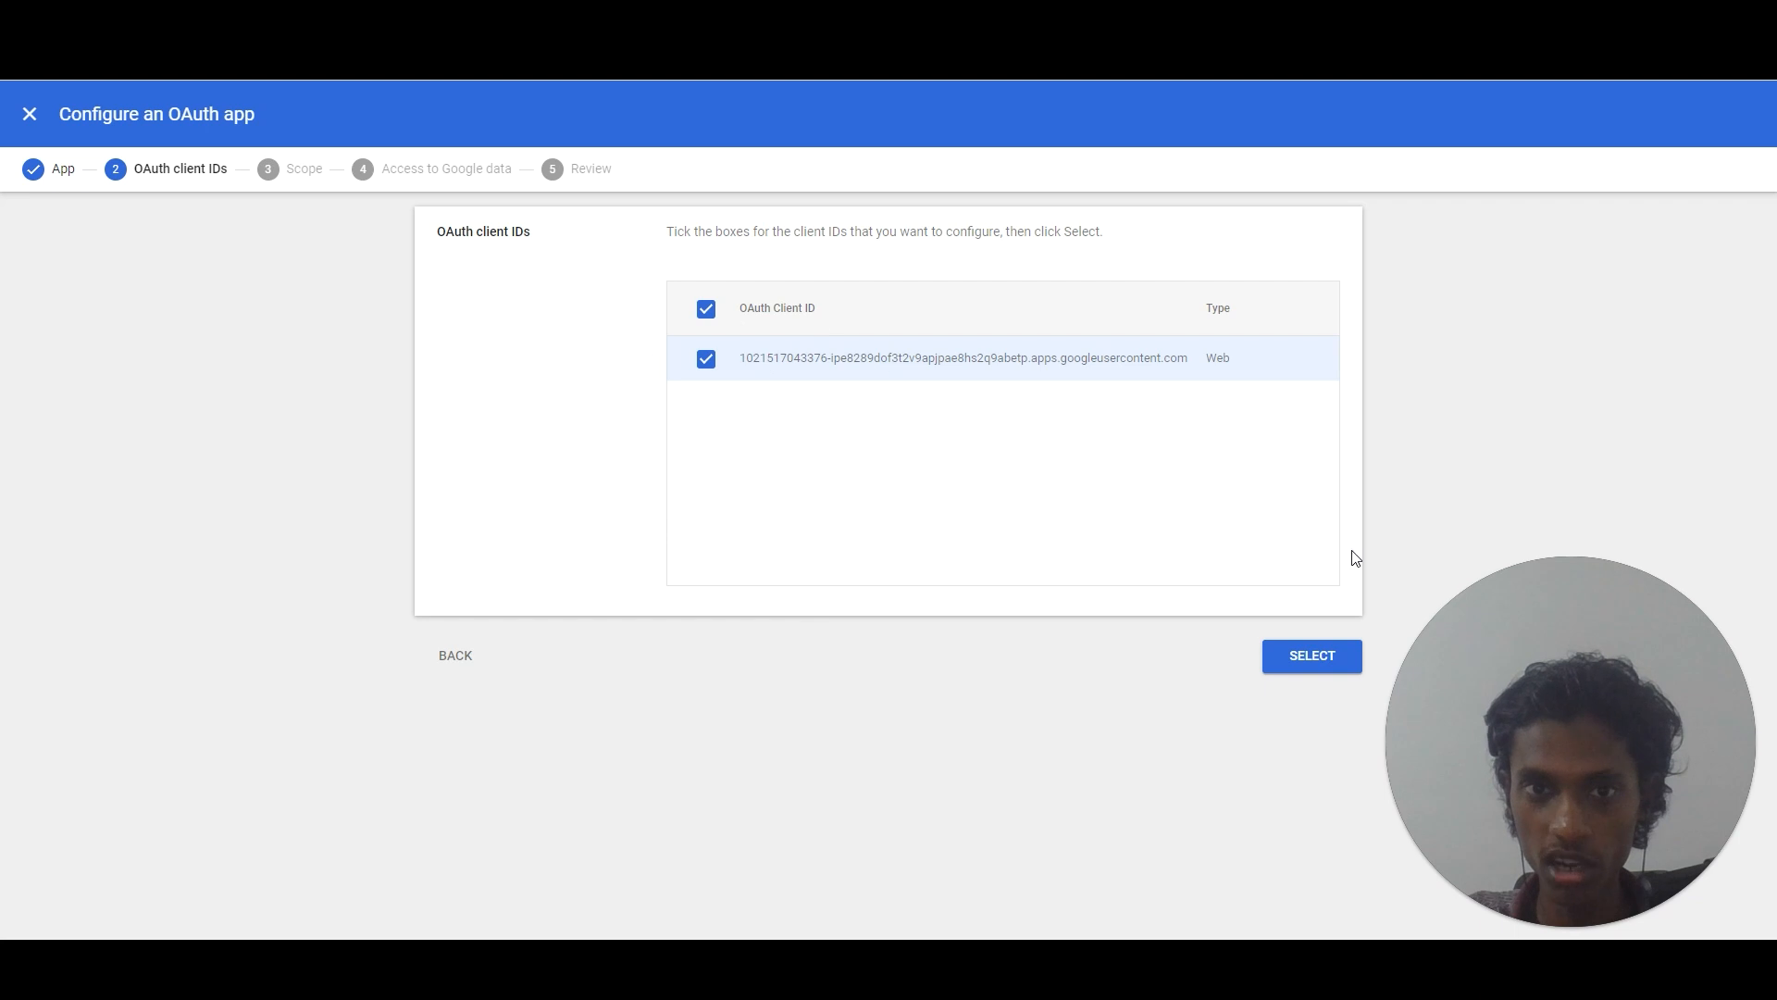
pyautogui.click(1306, 663)
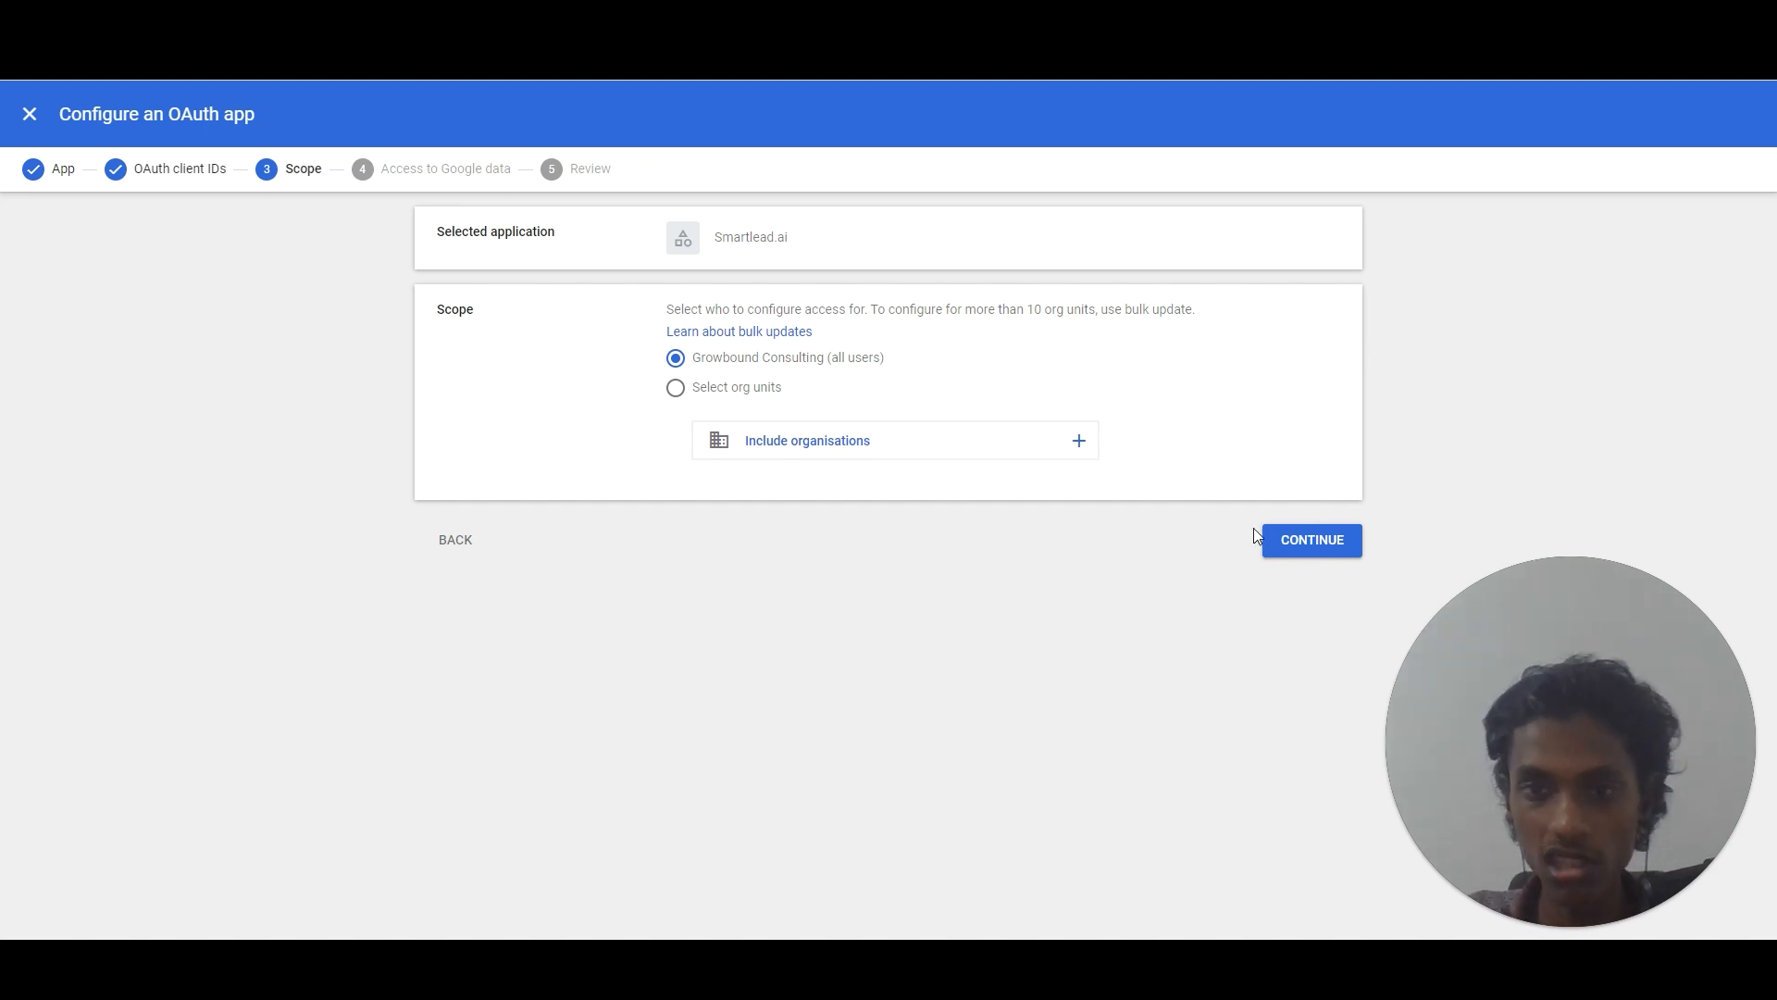
# Apply Smartlead.ai to all users with Trusted access and finish the review.
pyautogui.click(1313, 540)
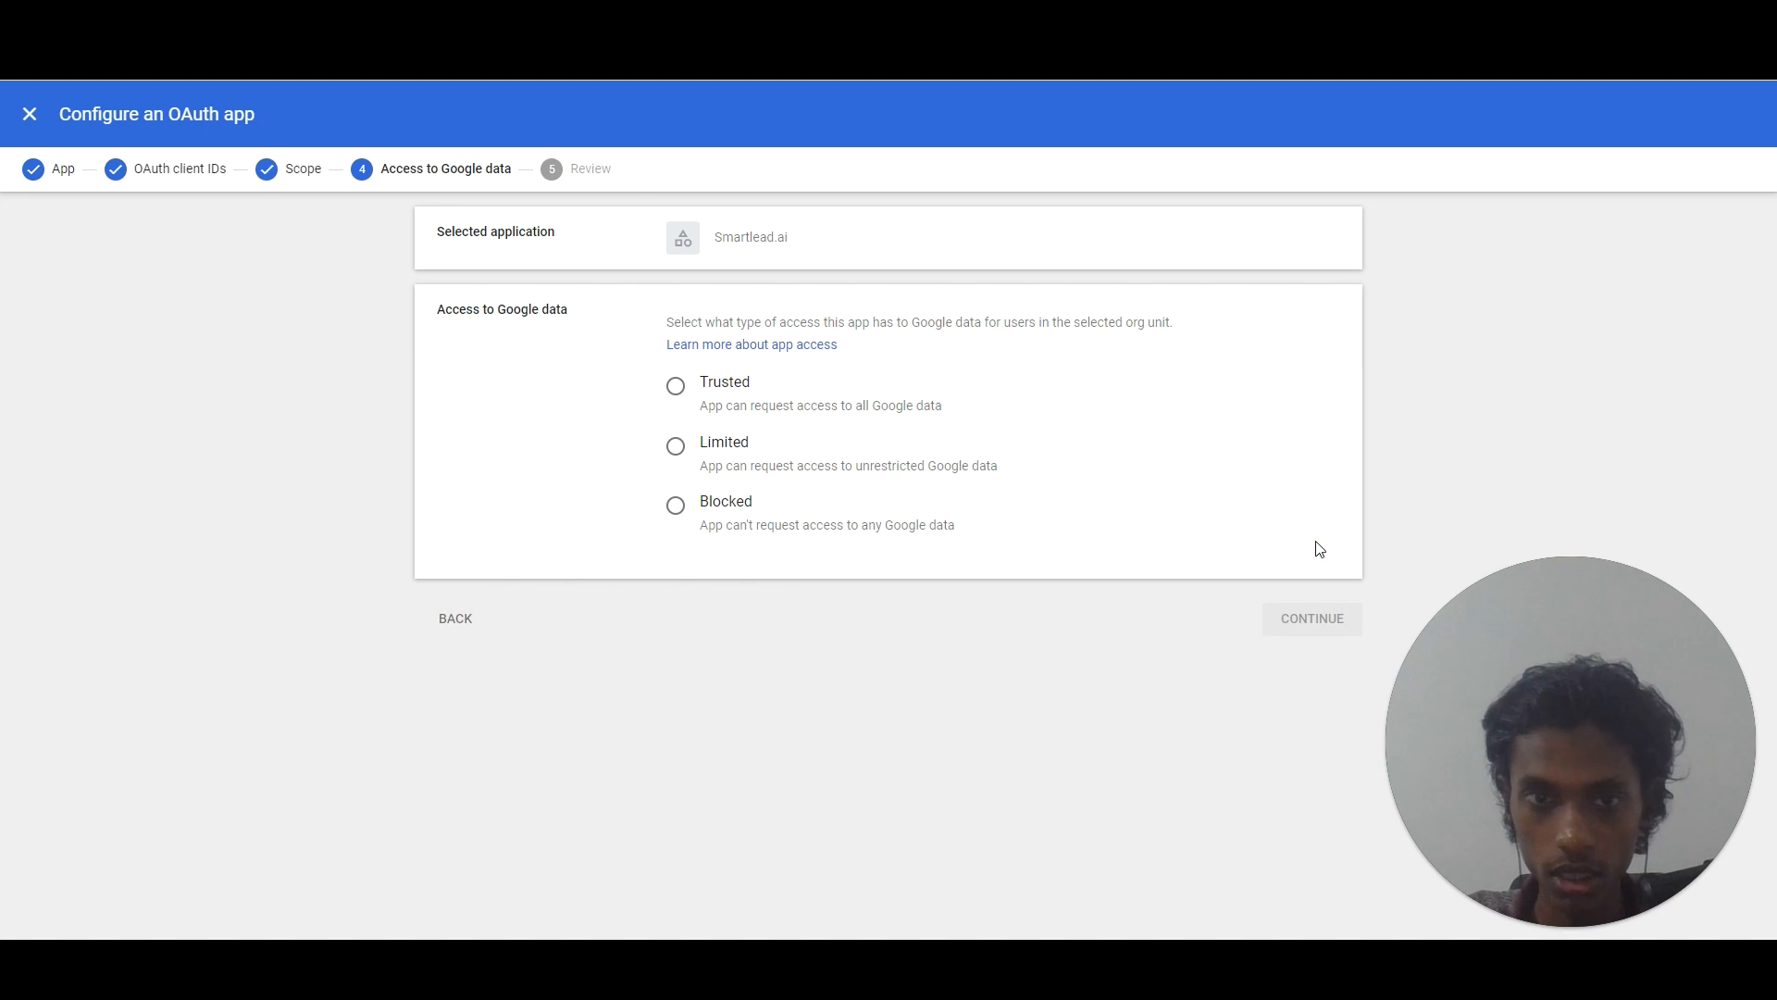
pyautogui.click(674, 386)
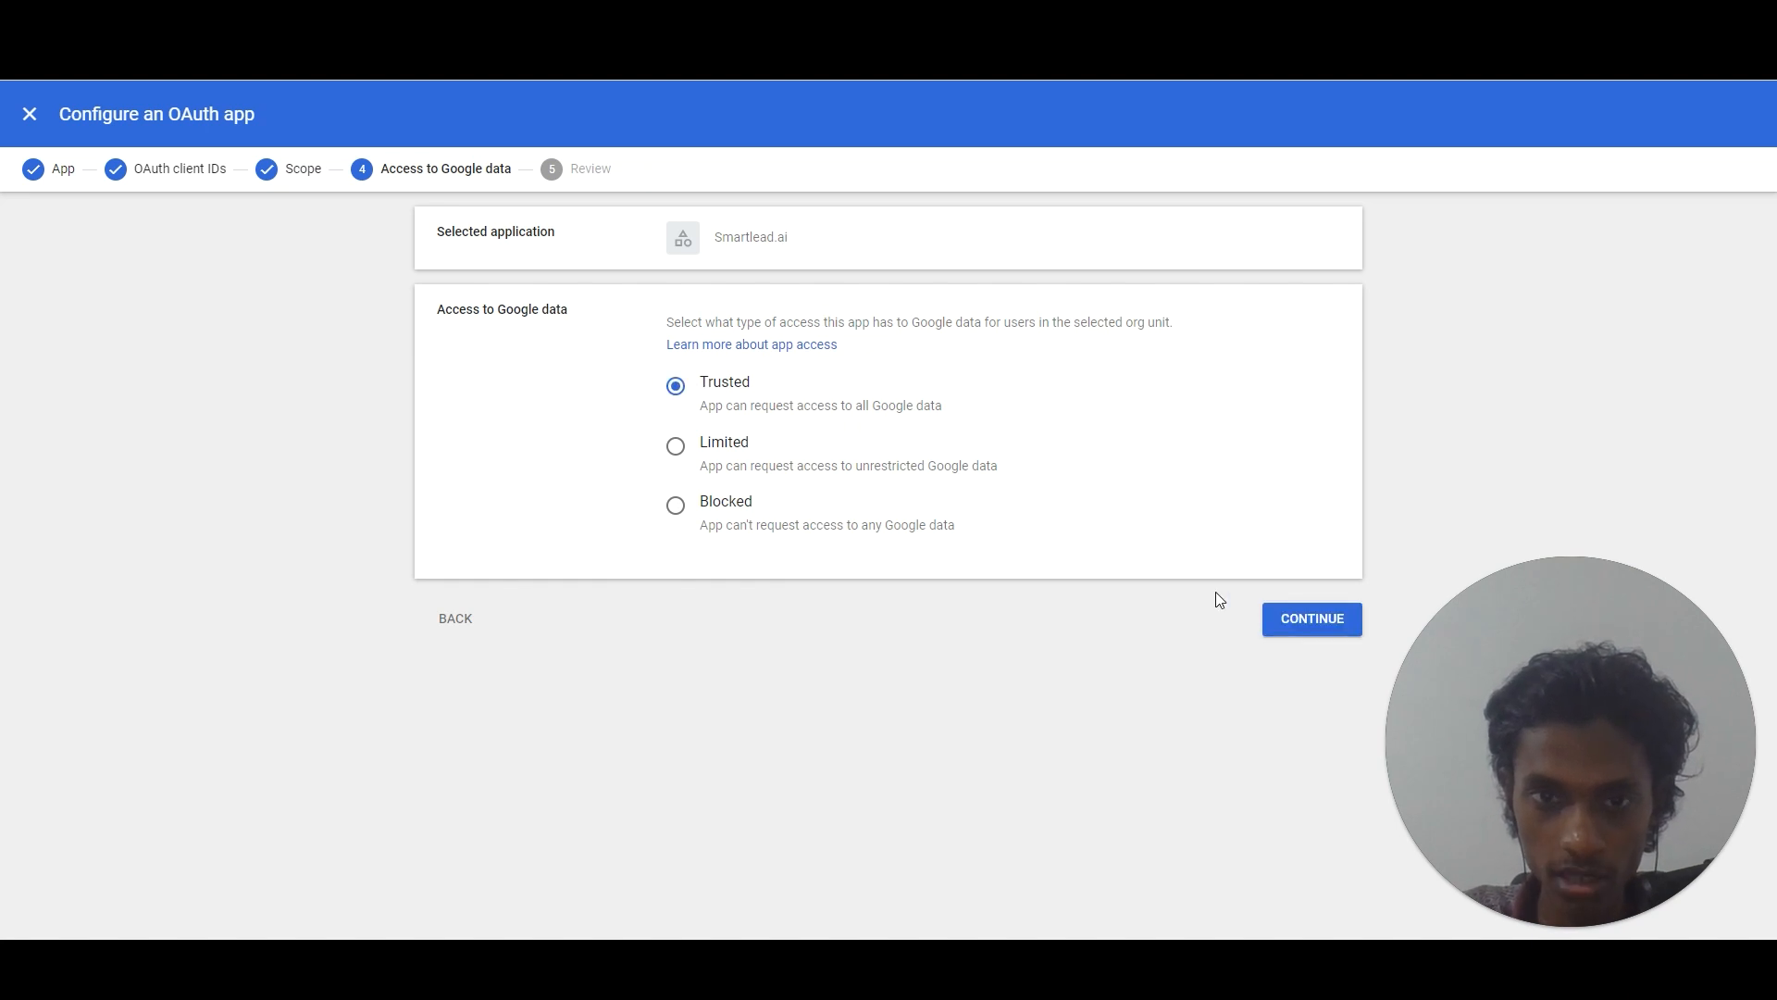
pyautogui.click(1280, 629)
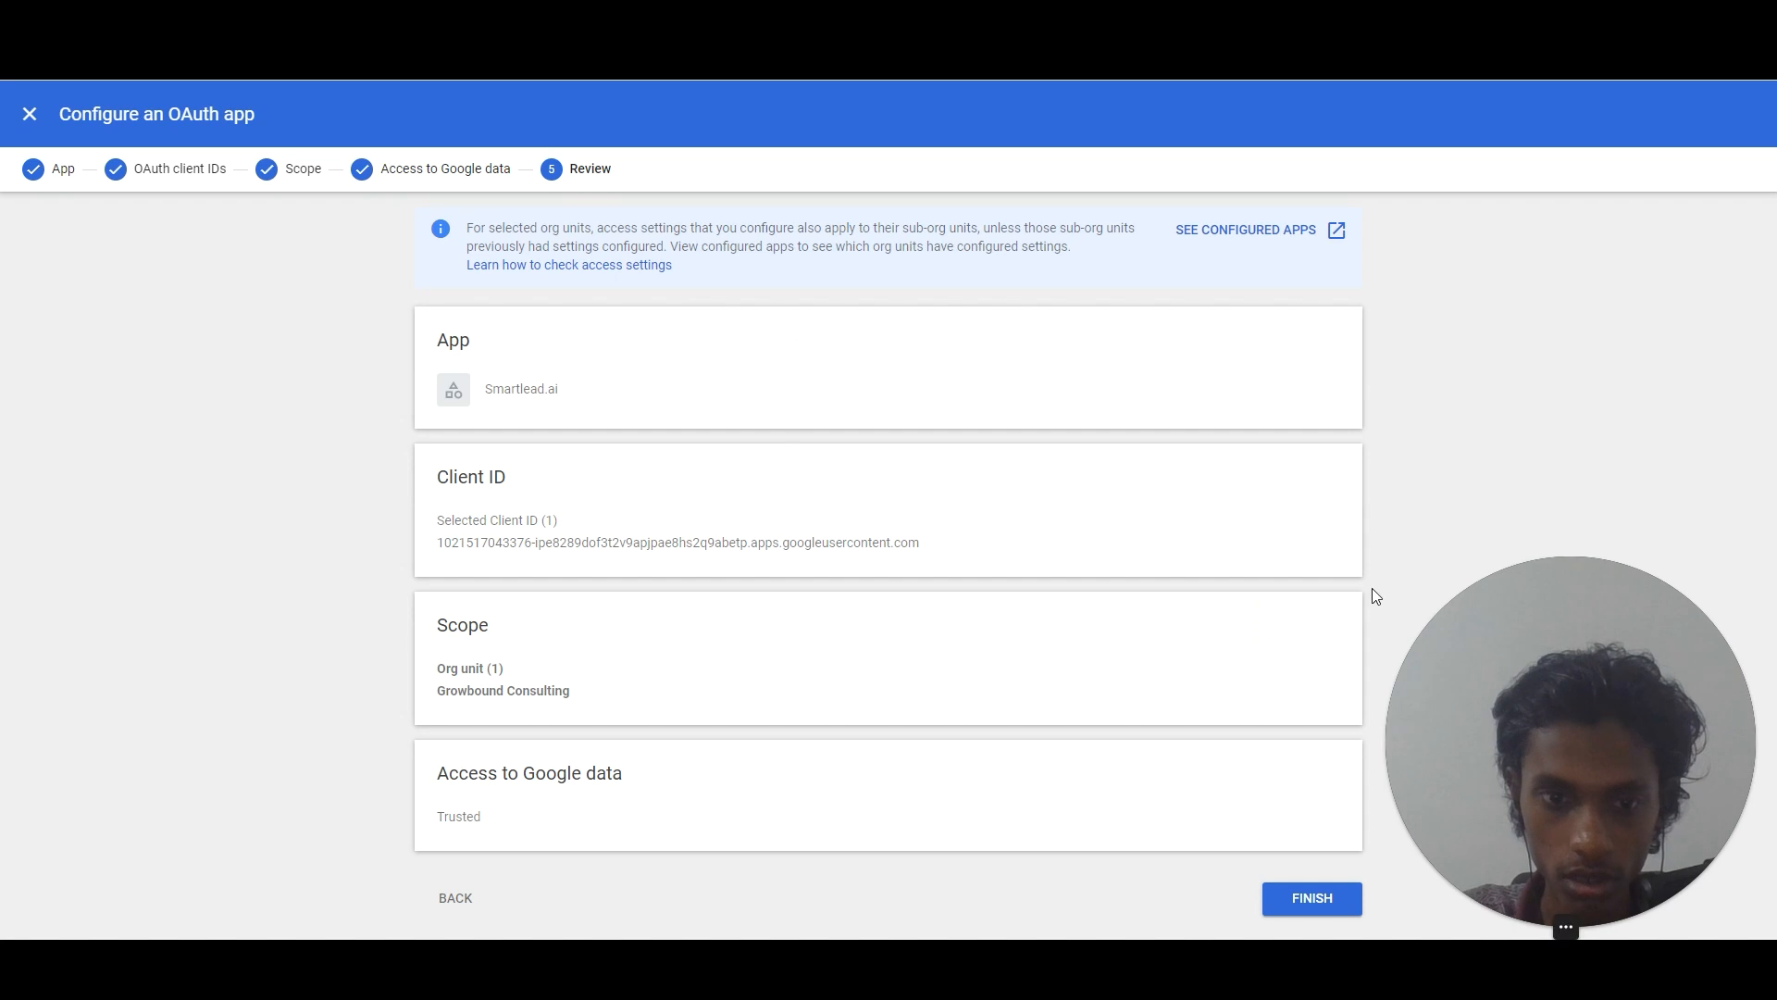
pyautogui.click(1325, 903)
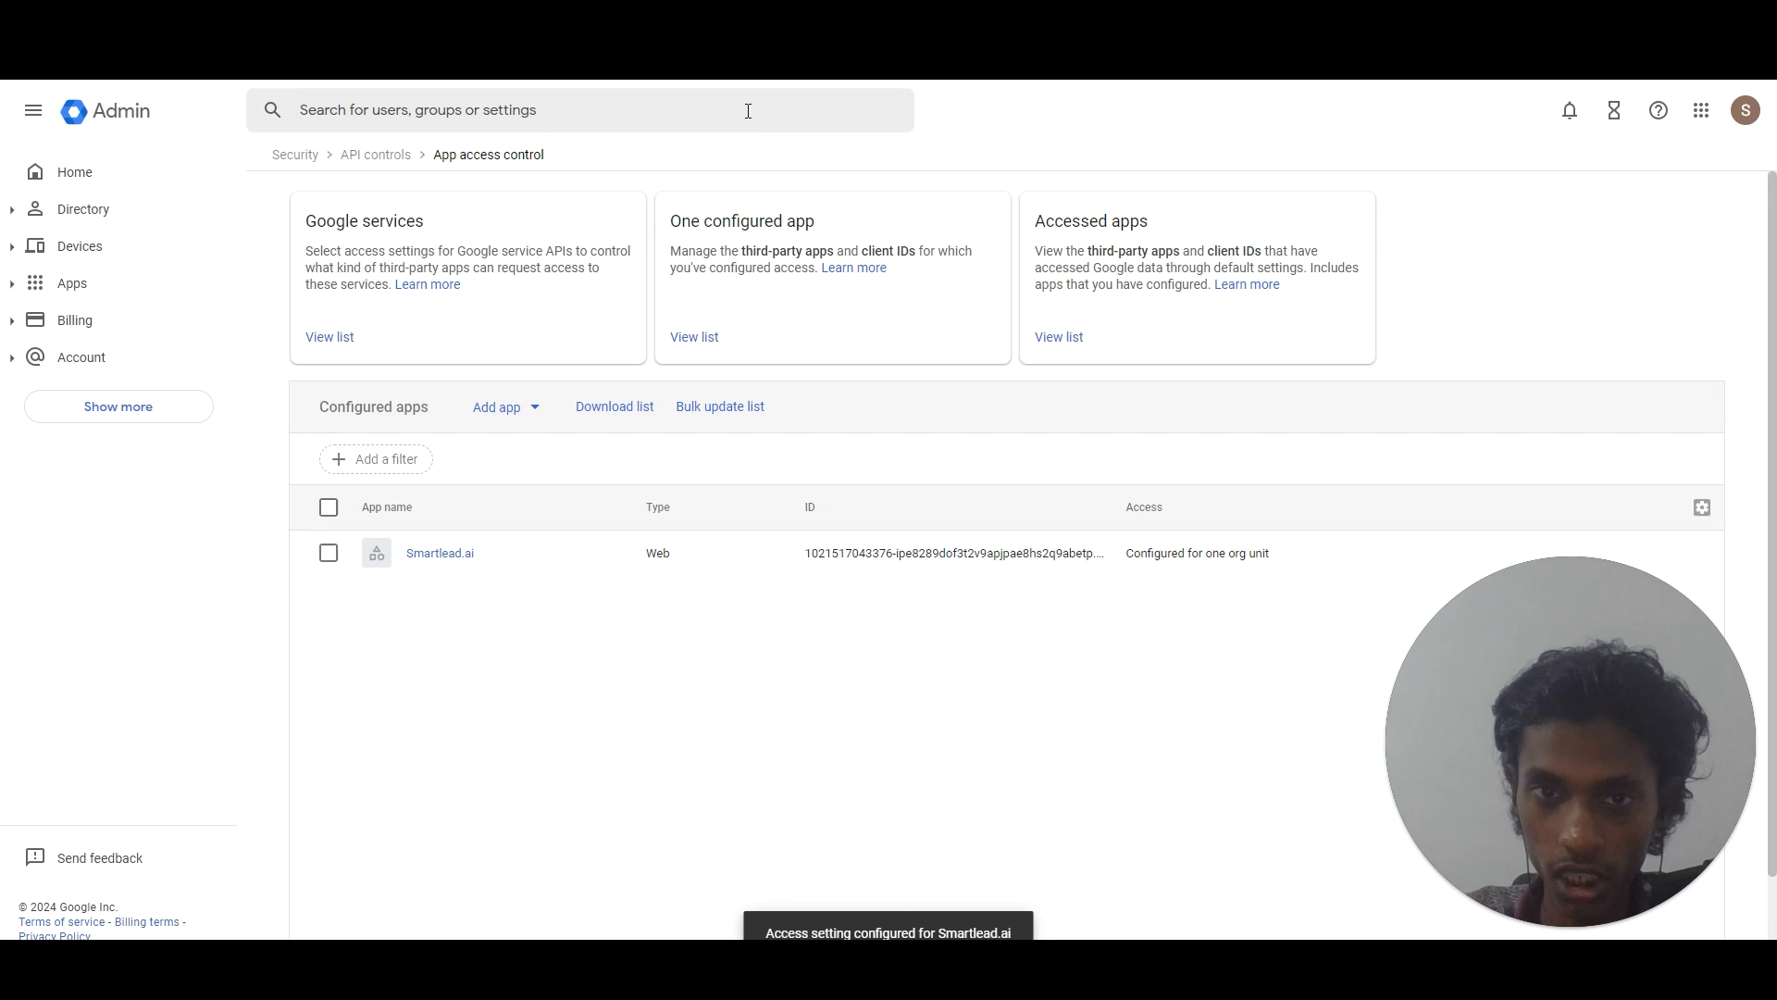
# In Smartlead's Email Accounts window, connect the Gsuite account to bring up Google sign-in.
pyautogui.moveTo(1358, 954)
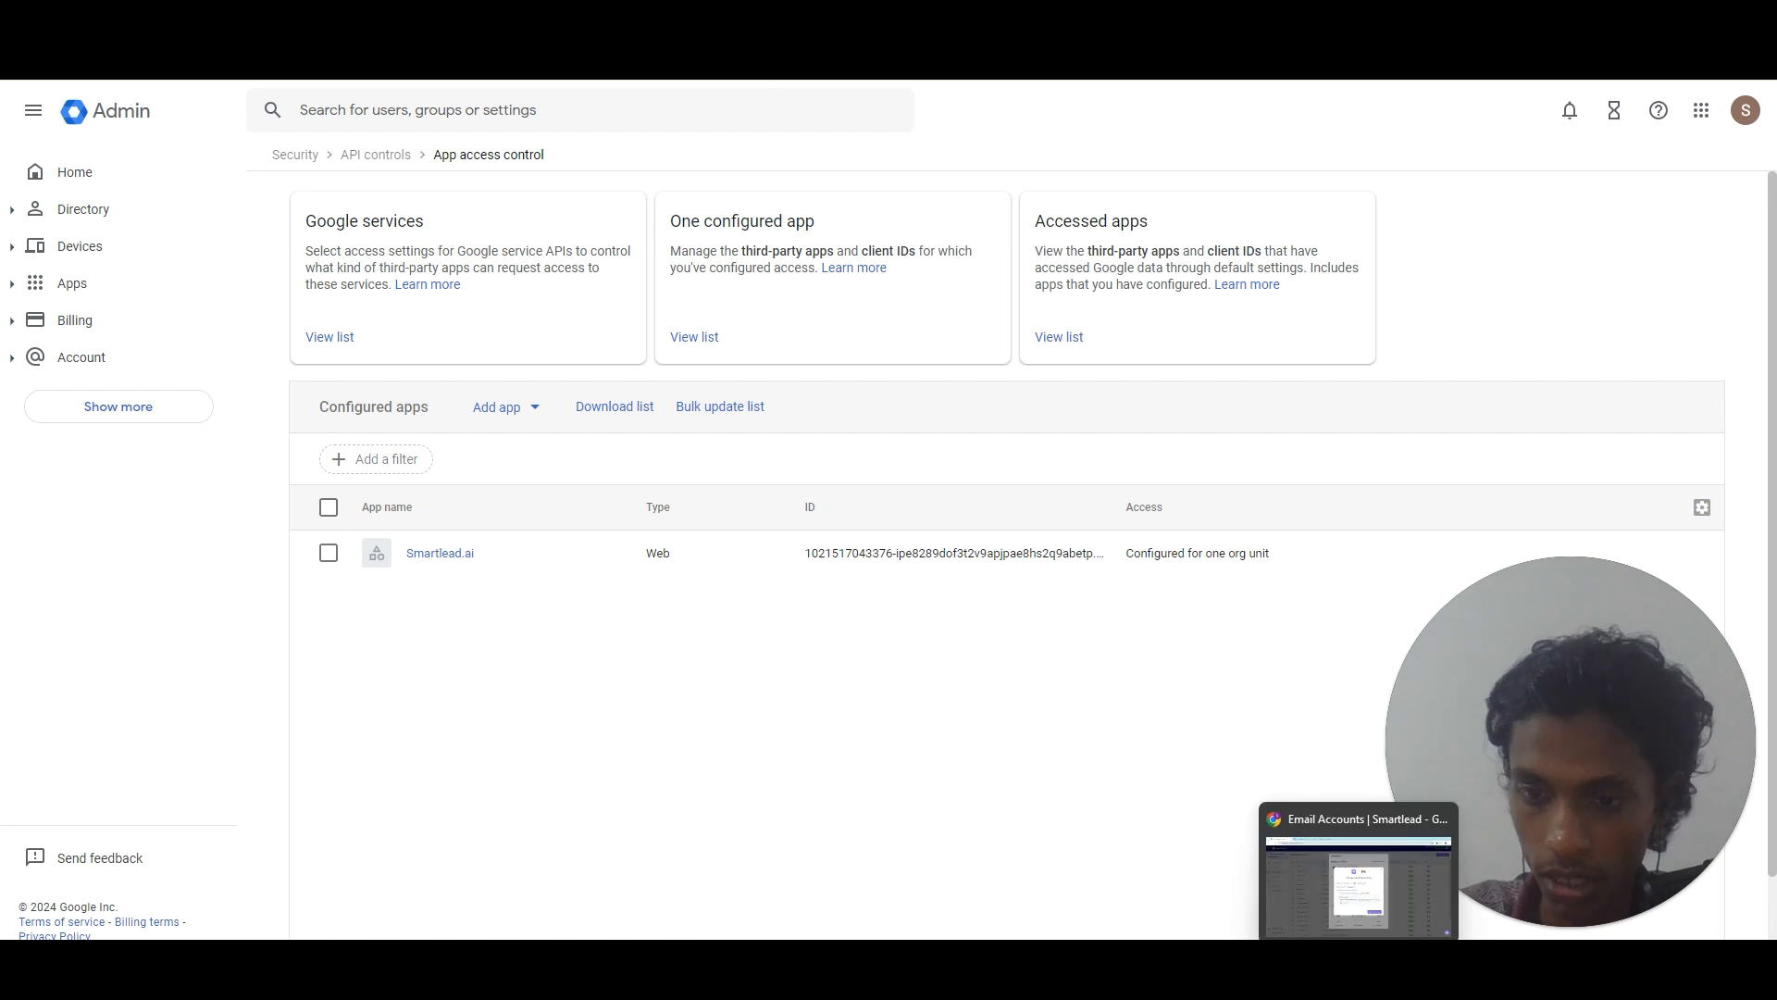
pyautogui.click(1359, 879)
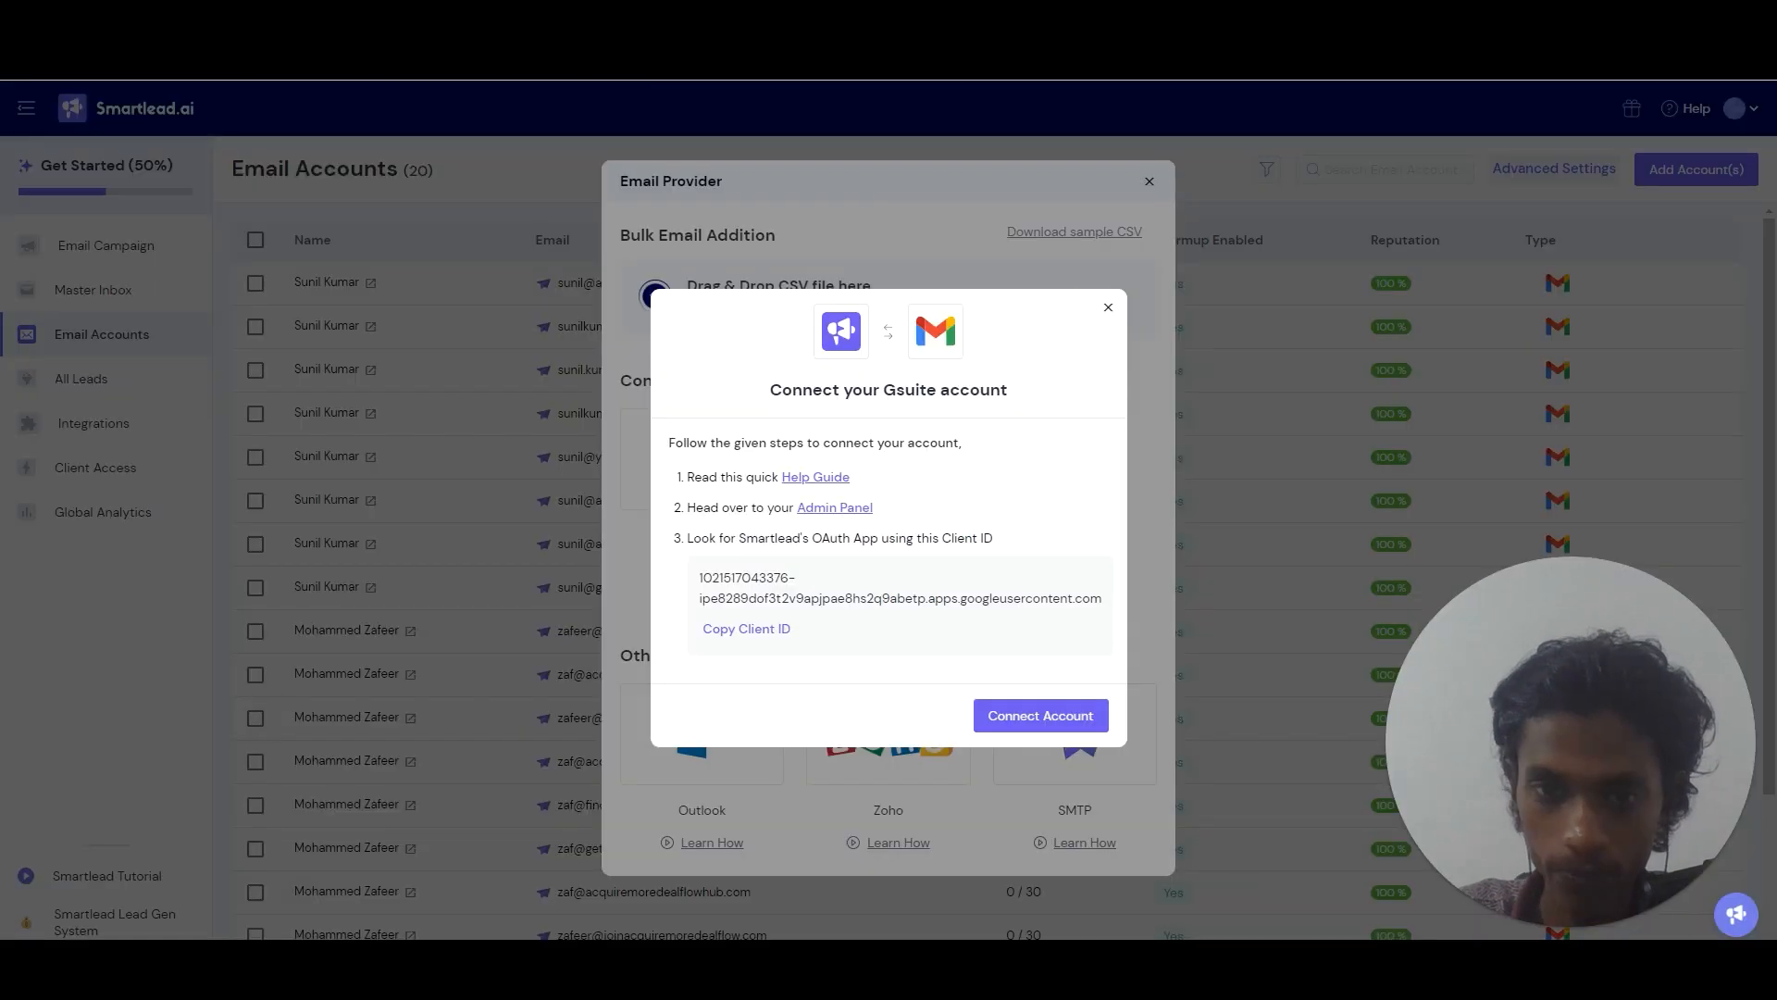
pyautogui.click(1041, 715)
pyautogui.click(494, 450)
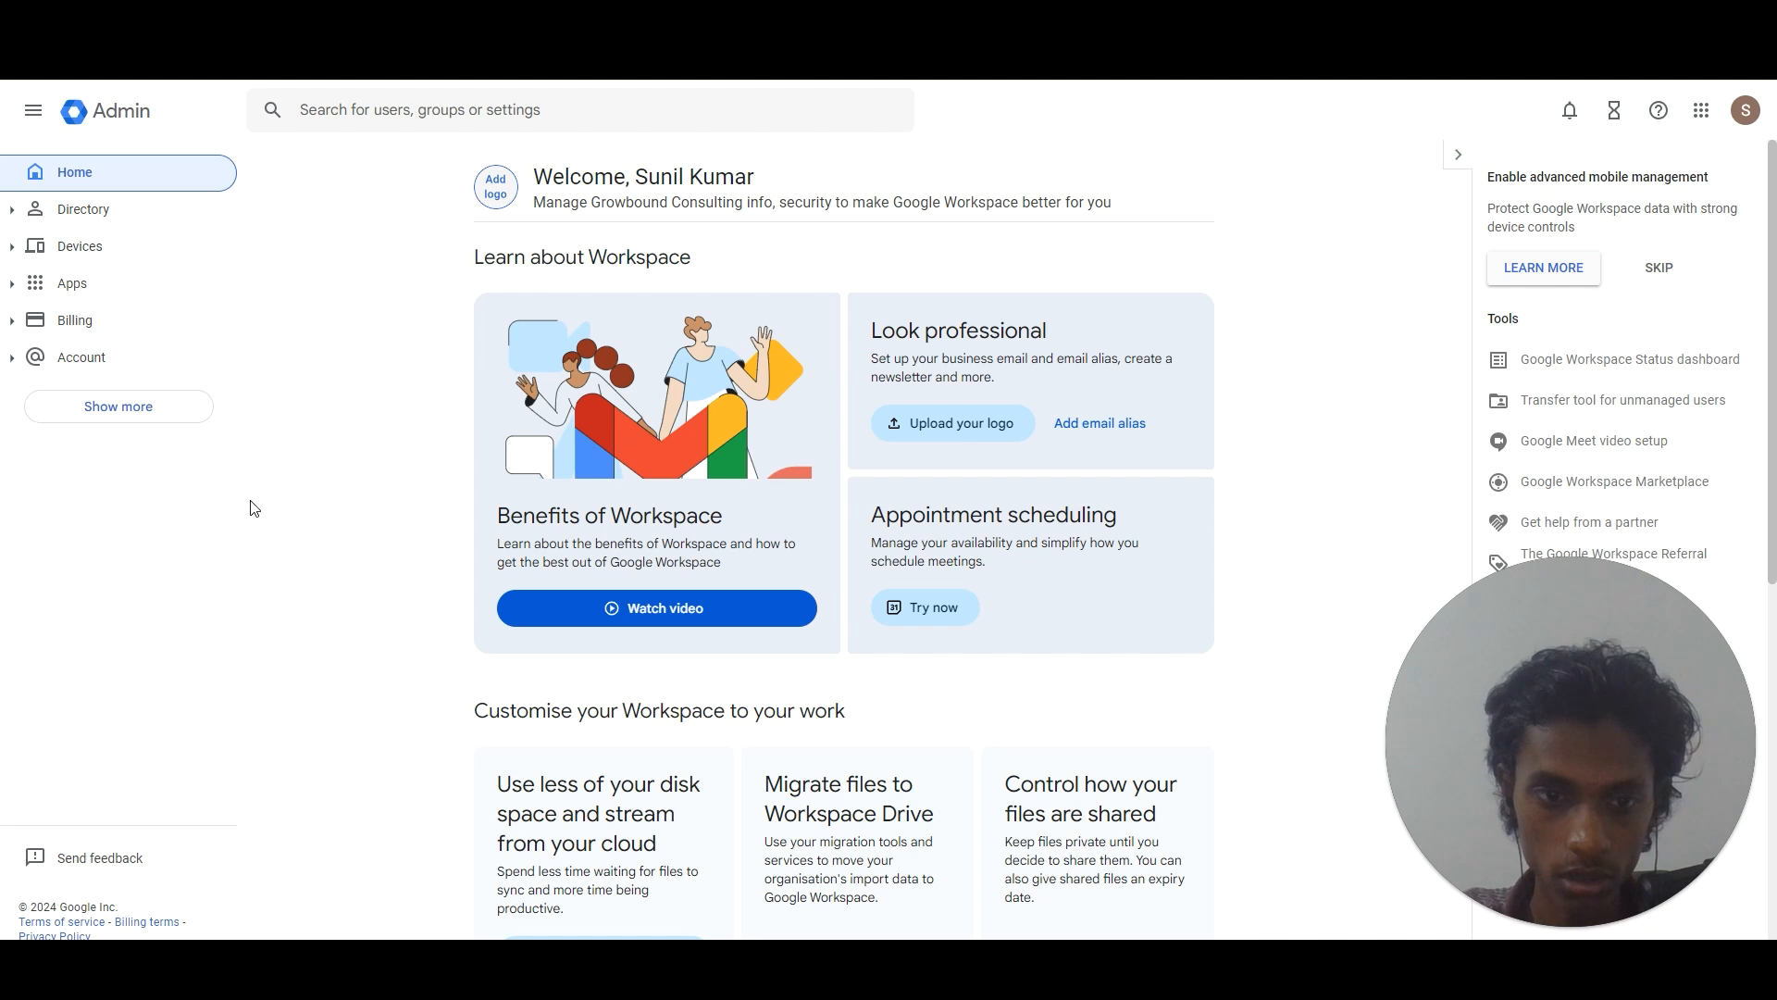
# In Users, reset the second user's password with a created password, no forced change.
pyautogui.scroll(-7, 294, 495)
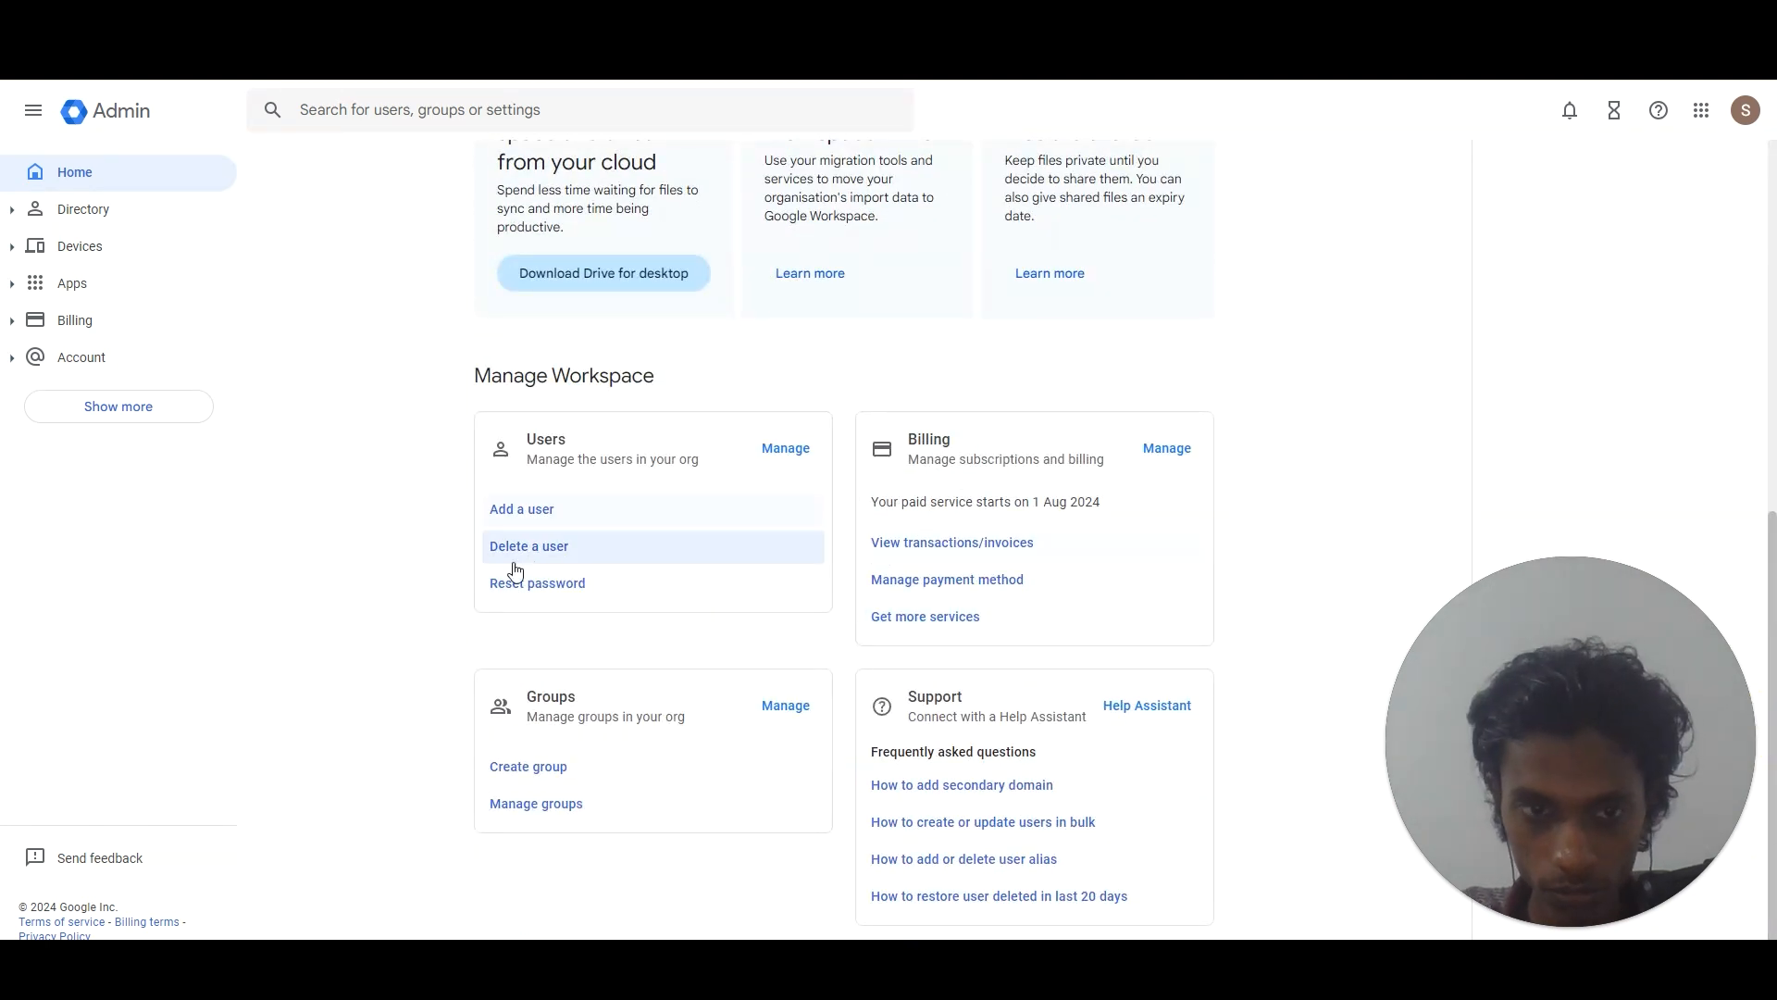
pyautogui.click(783, 454)
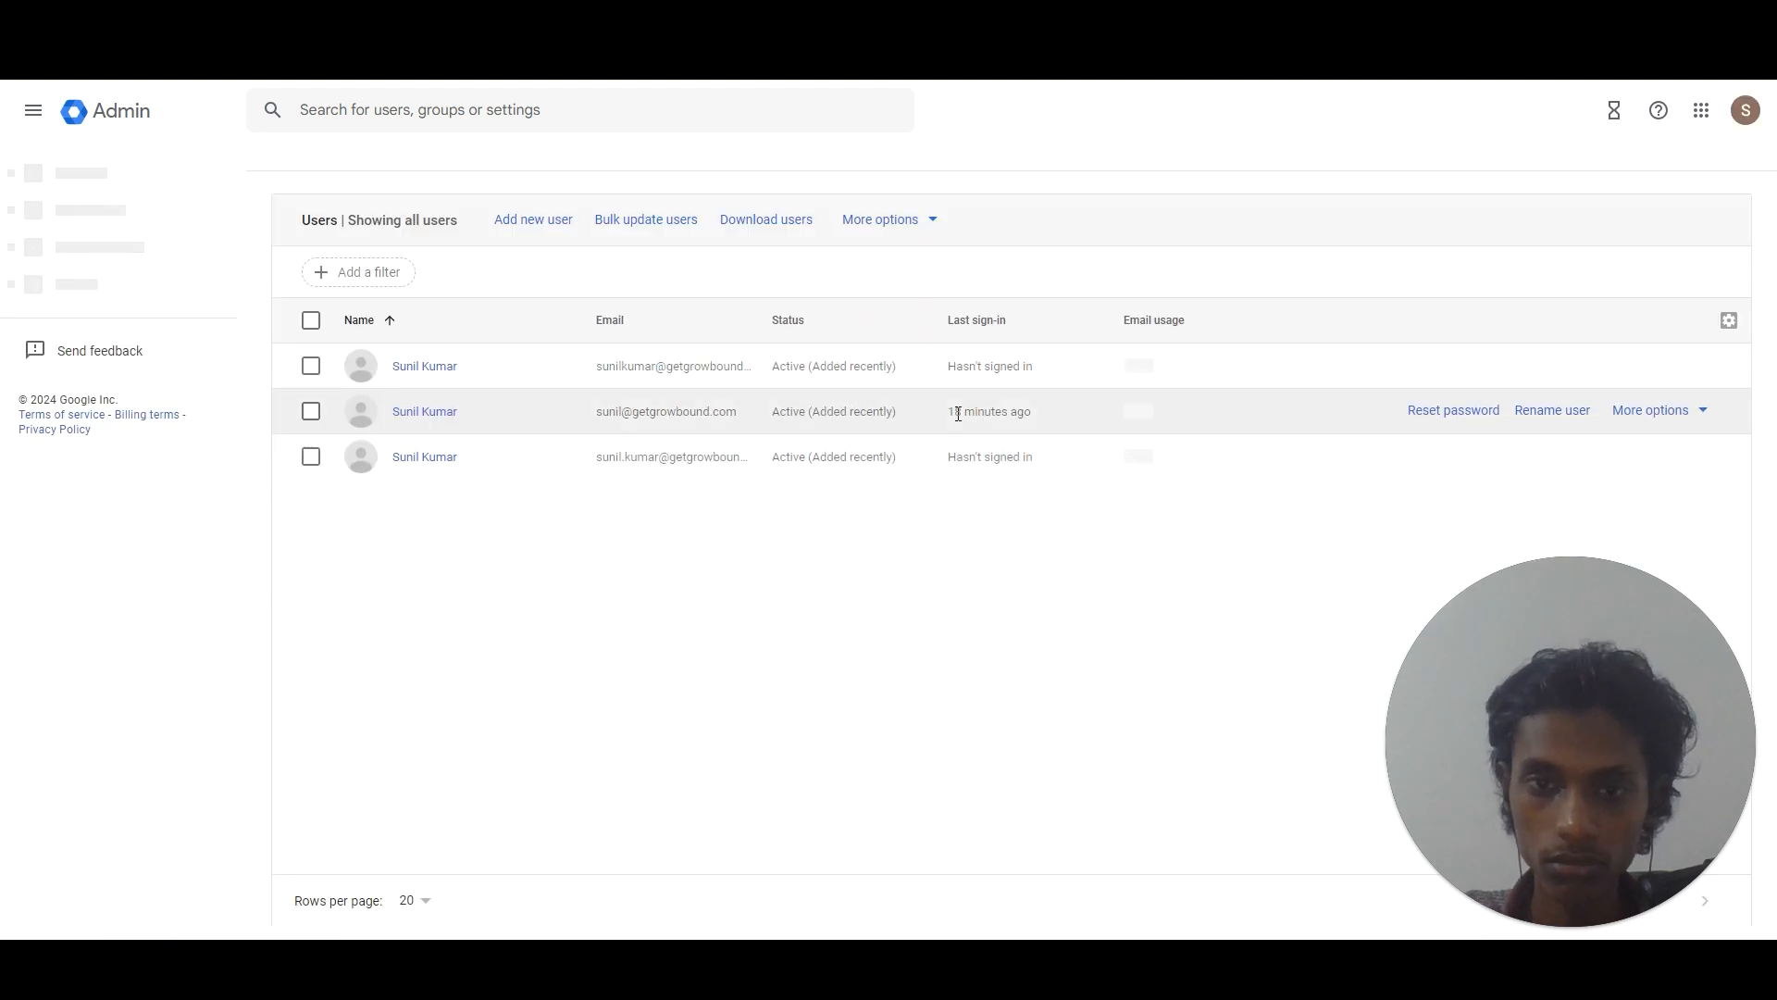
pyautogui.click(1450, 413)
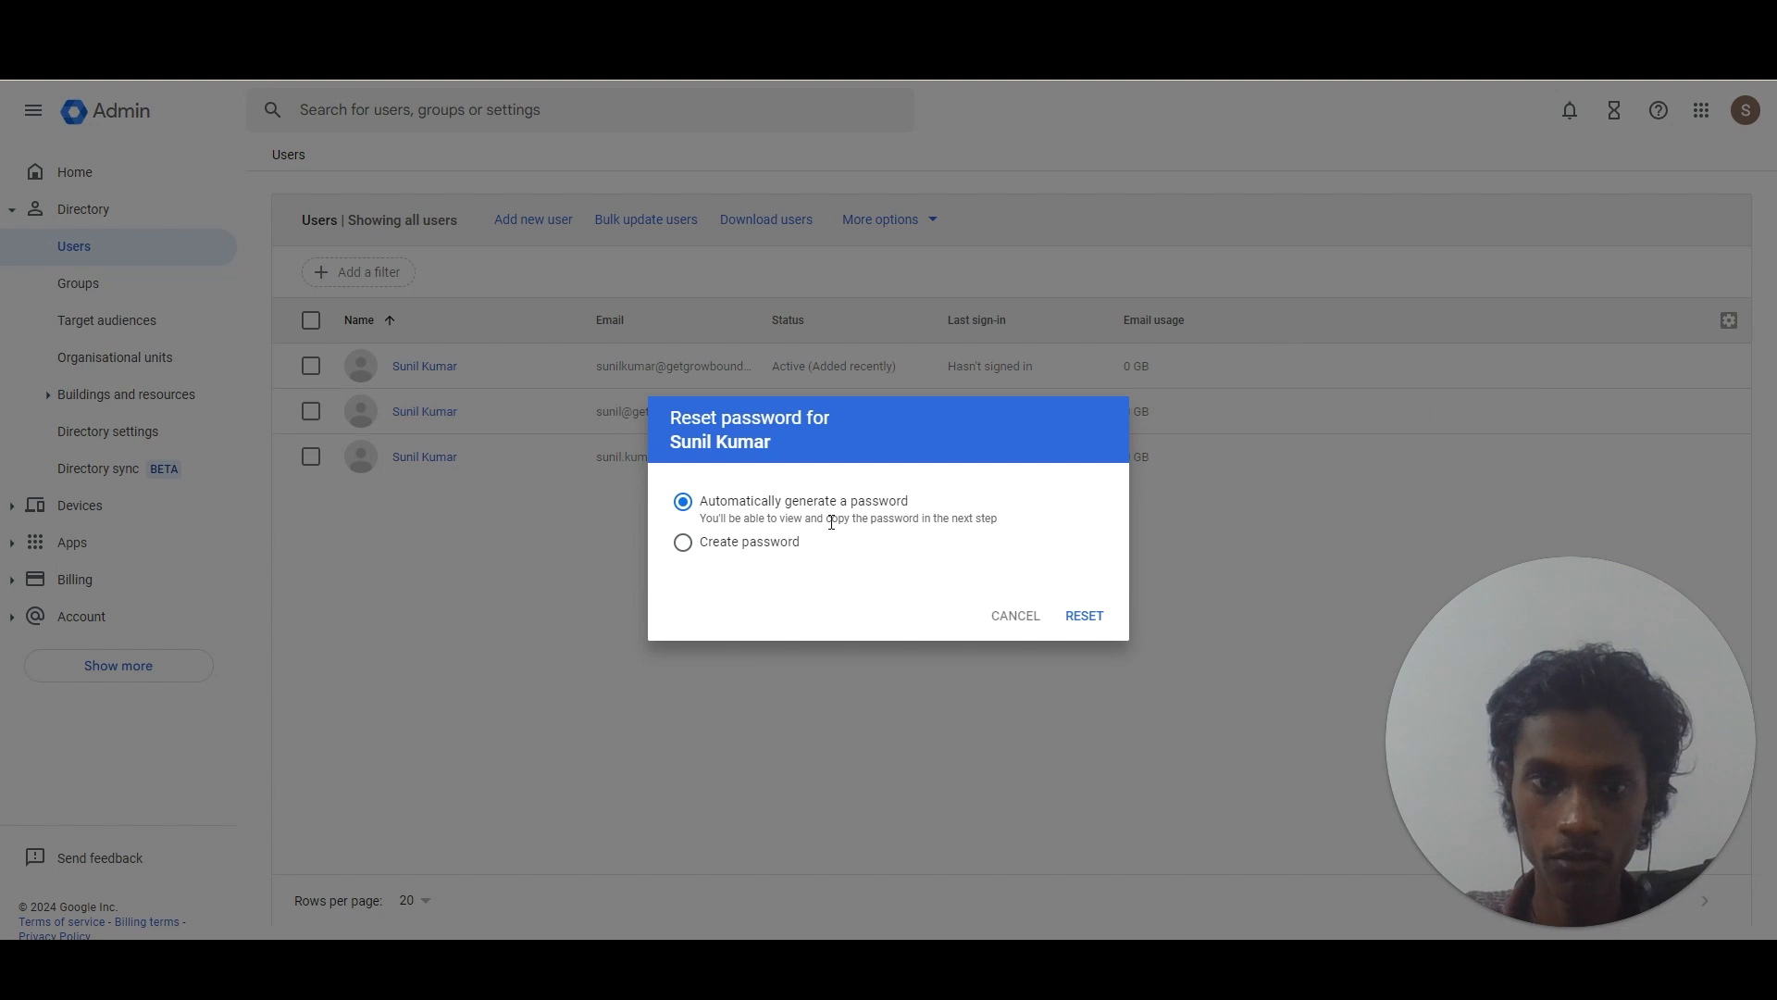
pyautogui.click(782, 554)
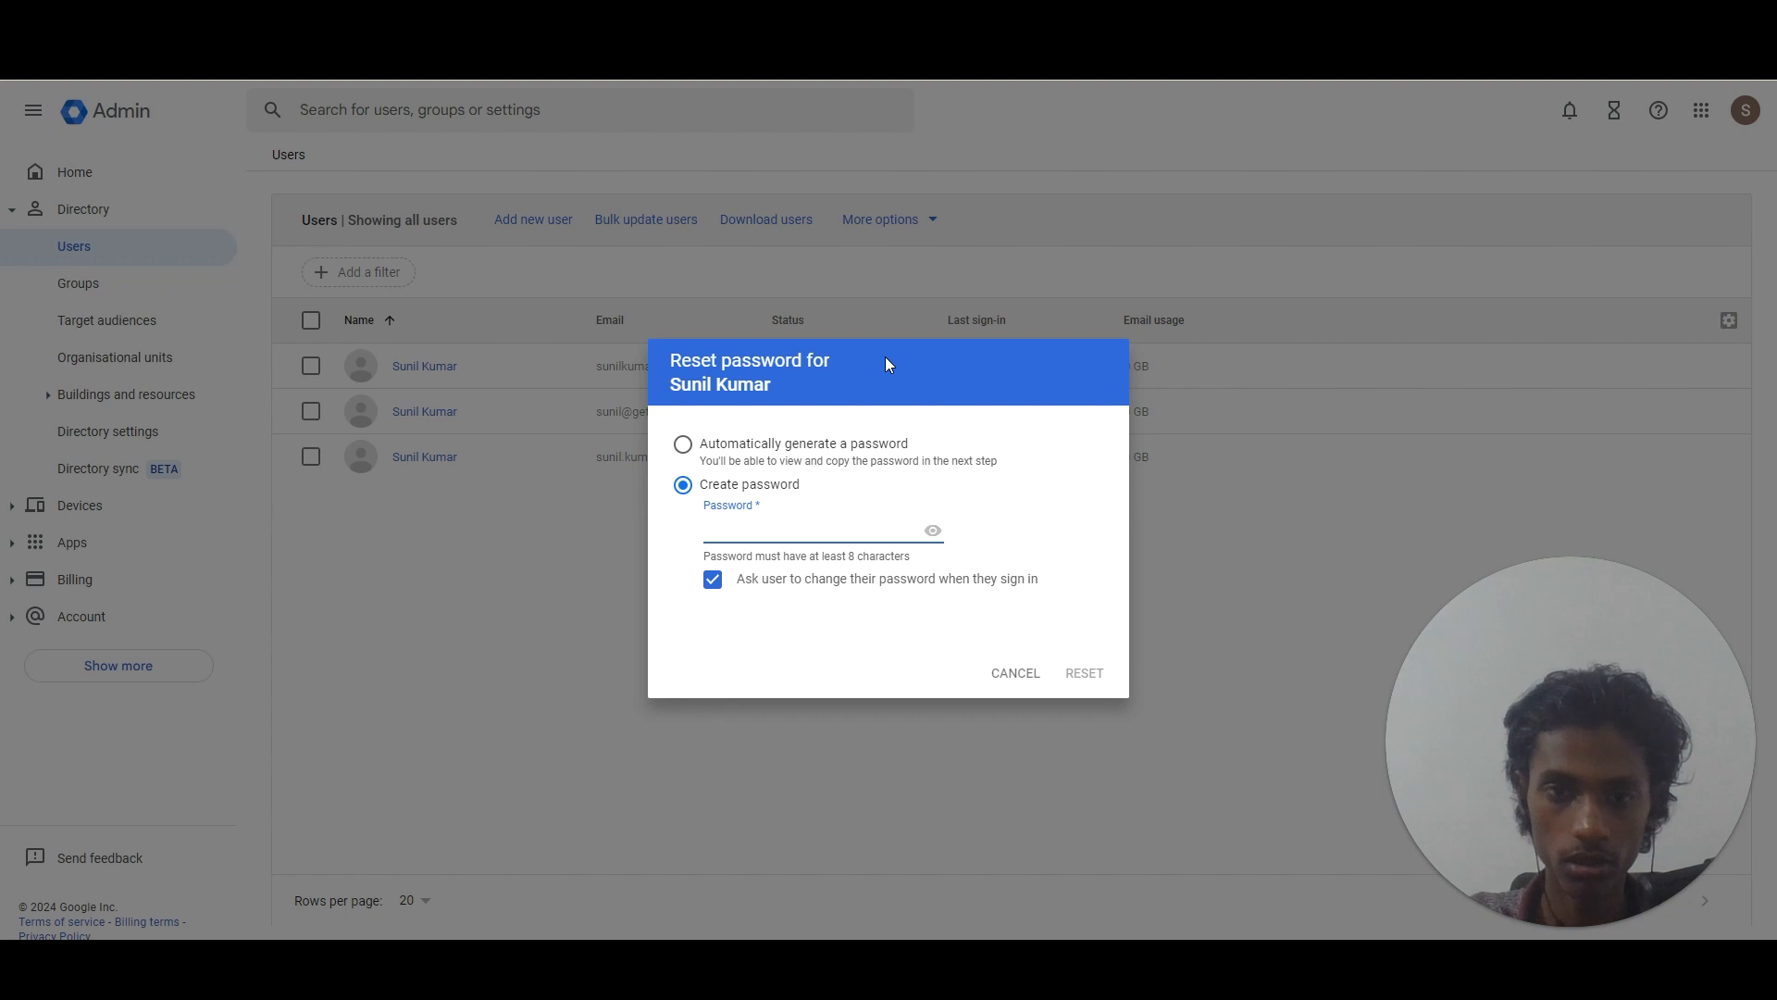
pyautogui.click(763, 583)
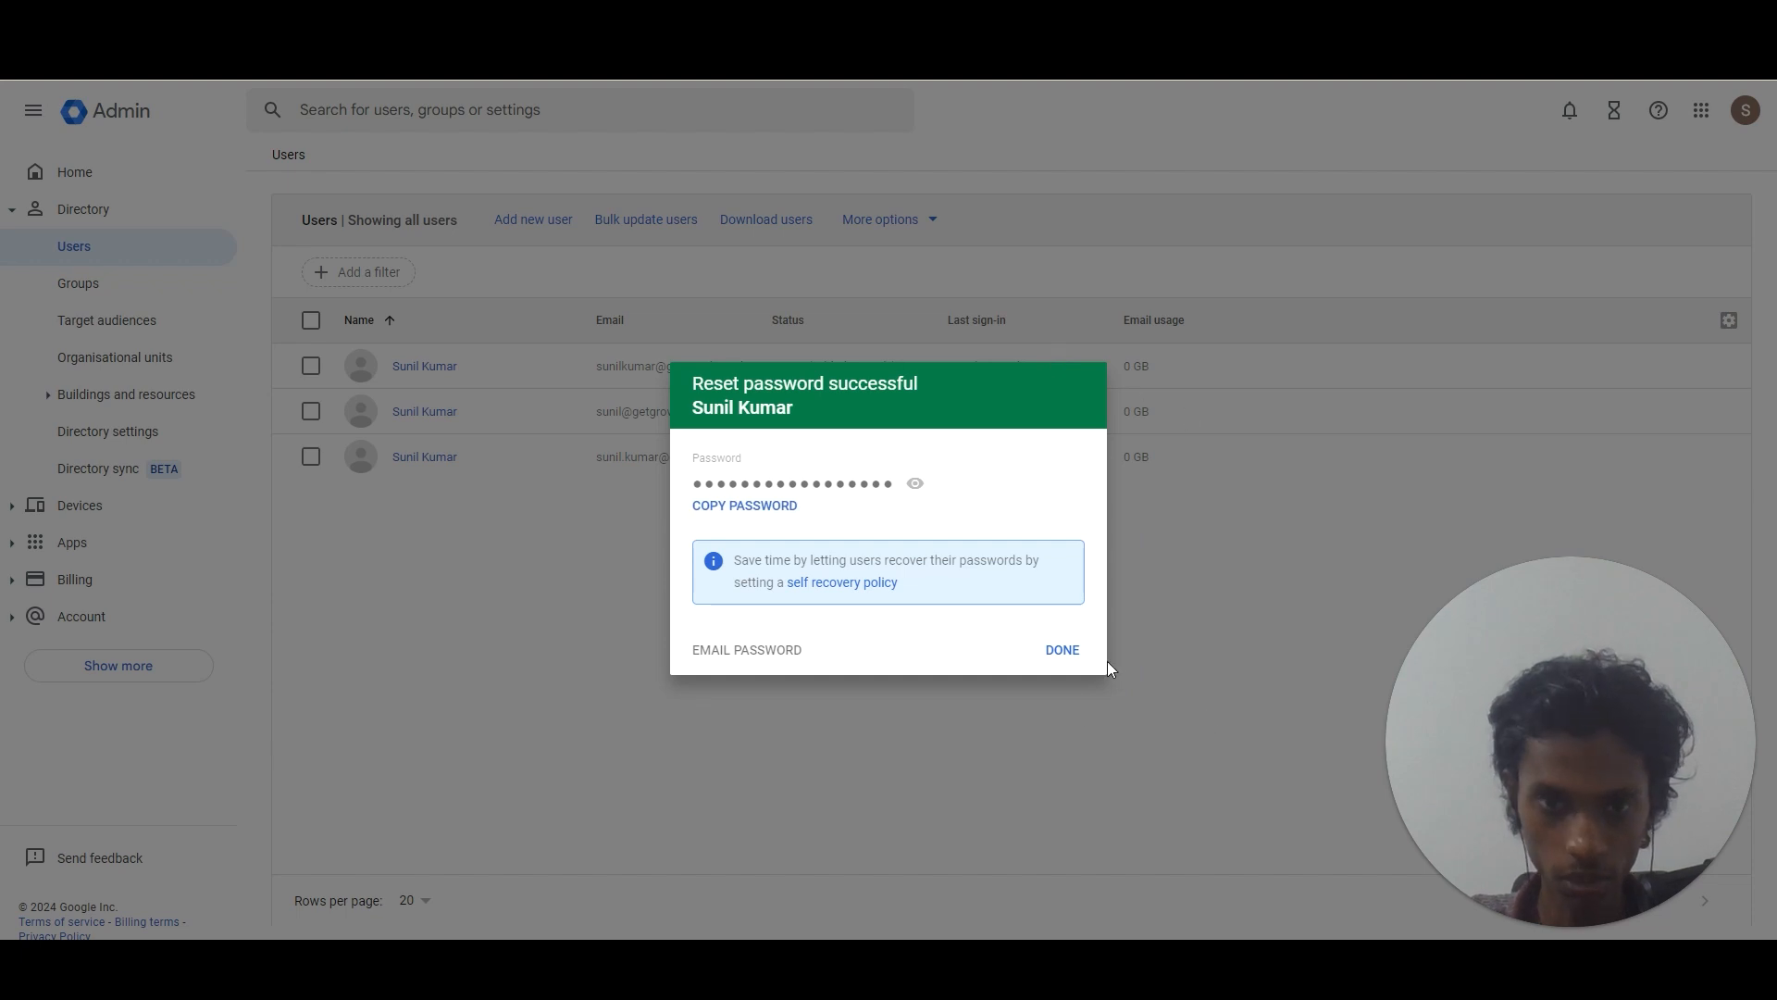
pyautogui.click(1072, 652)
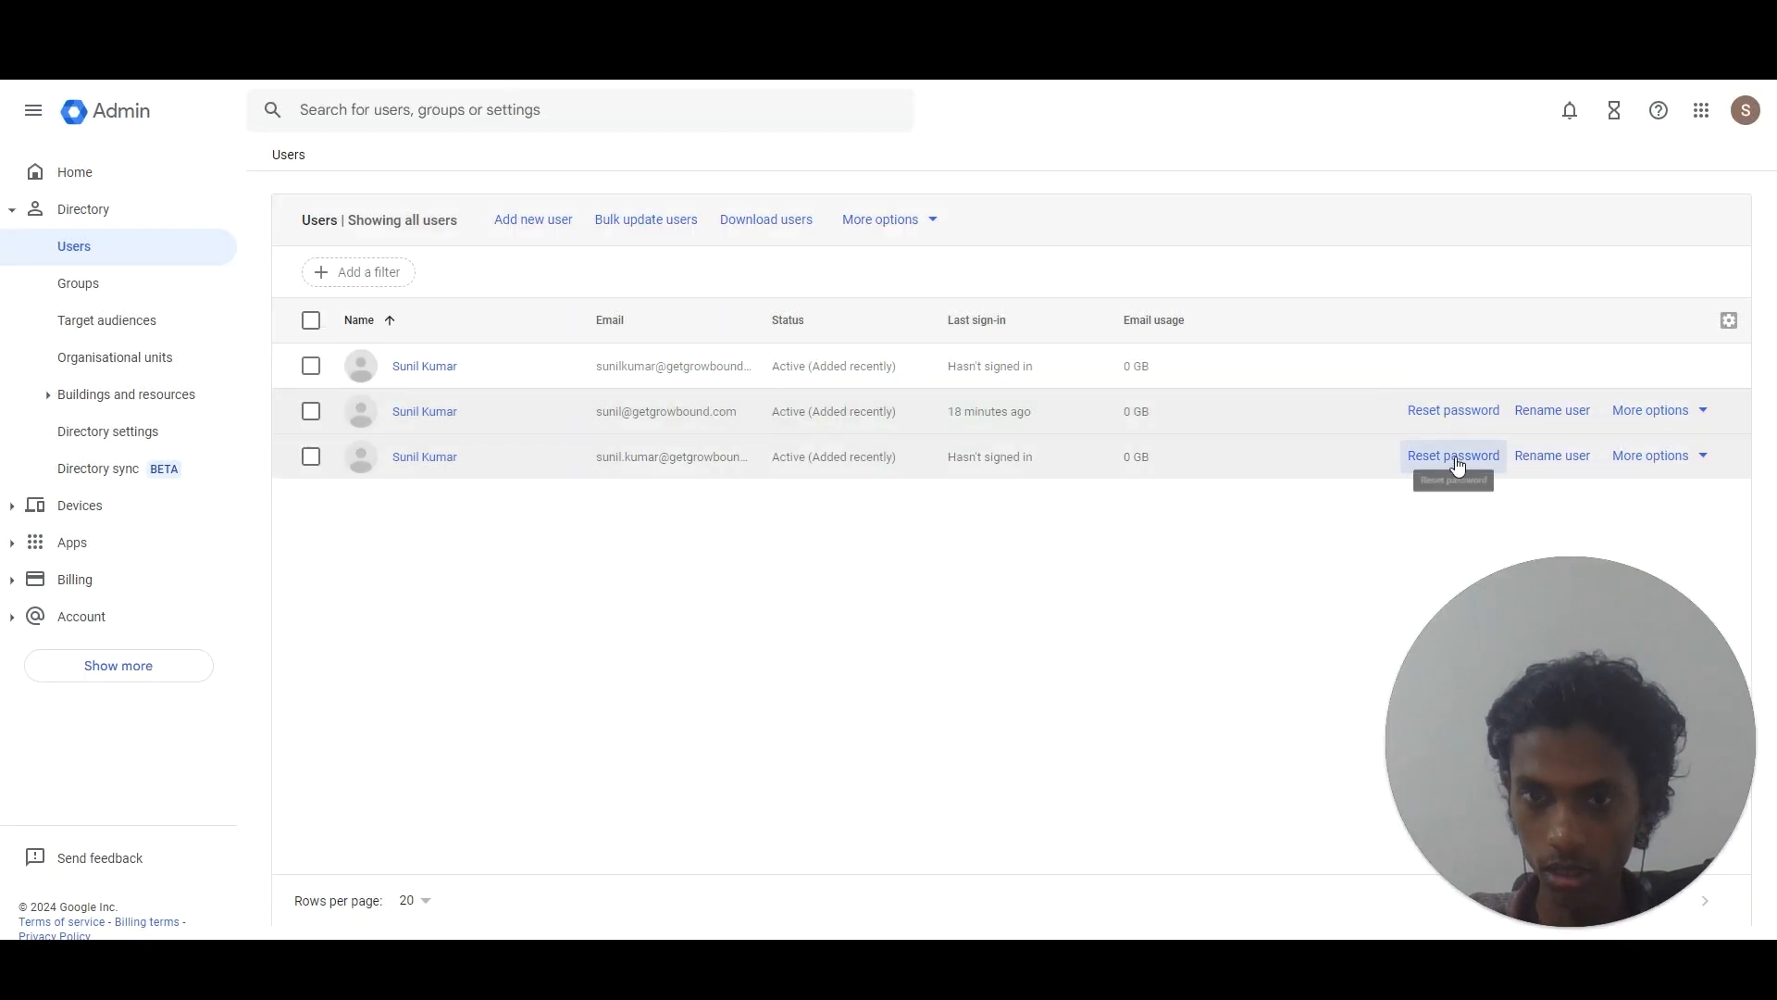
# Reset the third user's password to the pasted password without requiring a change at sign-in.
pyautogui.click(1454, 456)
pyautogui.click(684, 541)
pyautogui.hotkey('ctrl', 'v')
pyautogui.click(737, 573)
pyautogui.click(1075, 675)
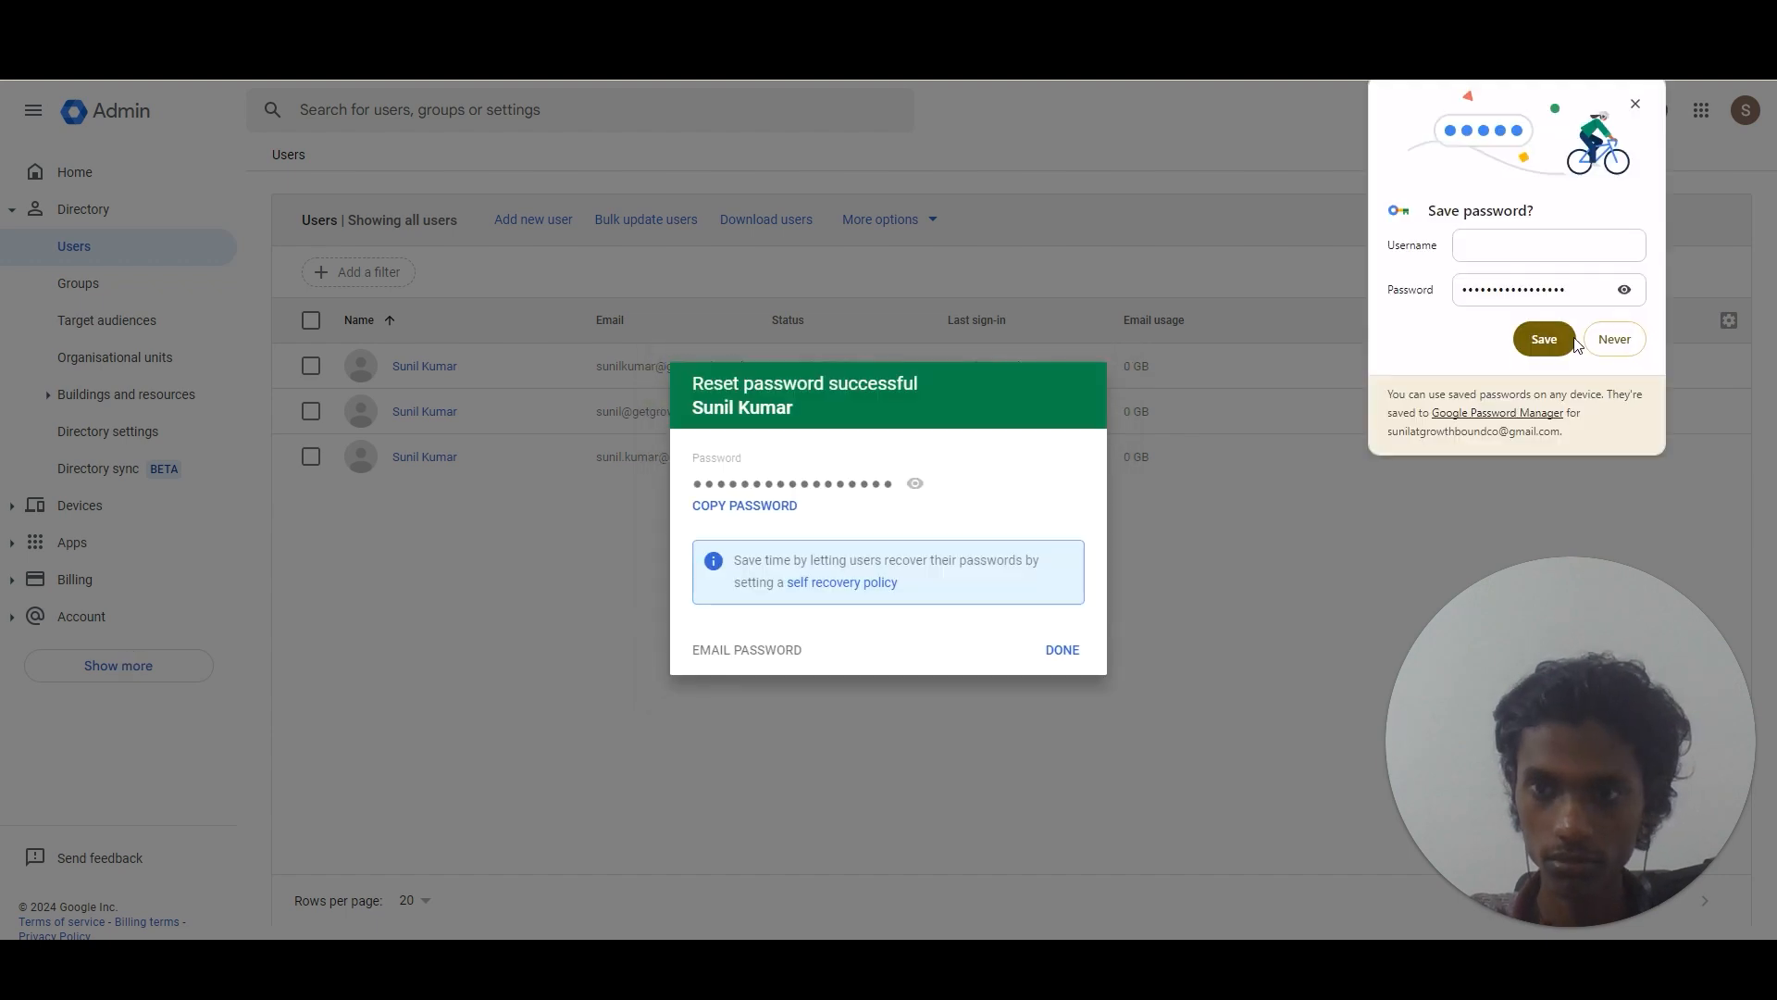
pyautogui.click(1612, 339)
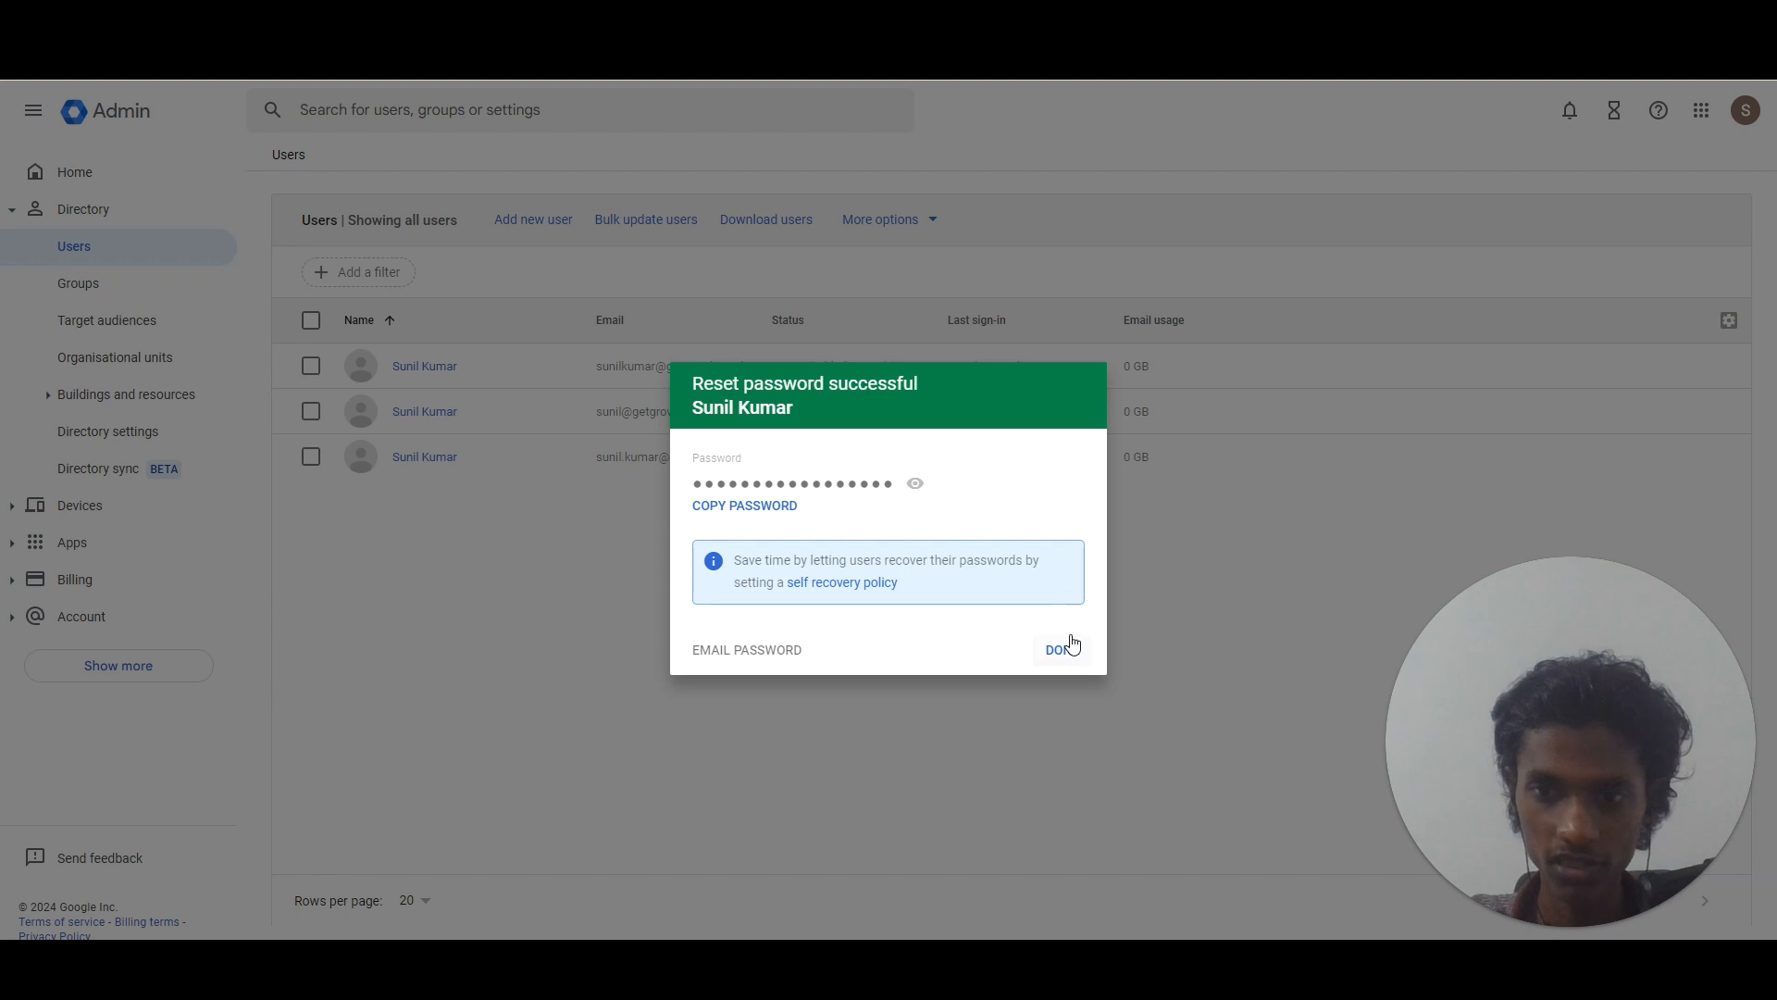
pyautogui.click(1061, 652)
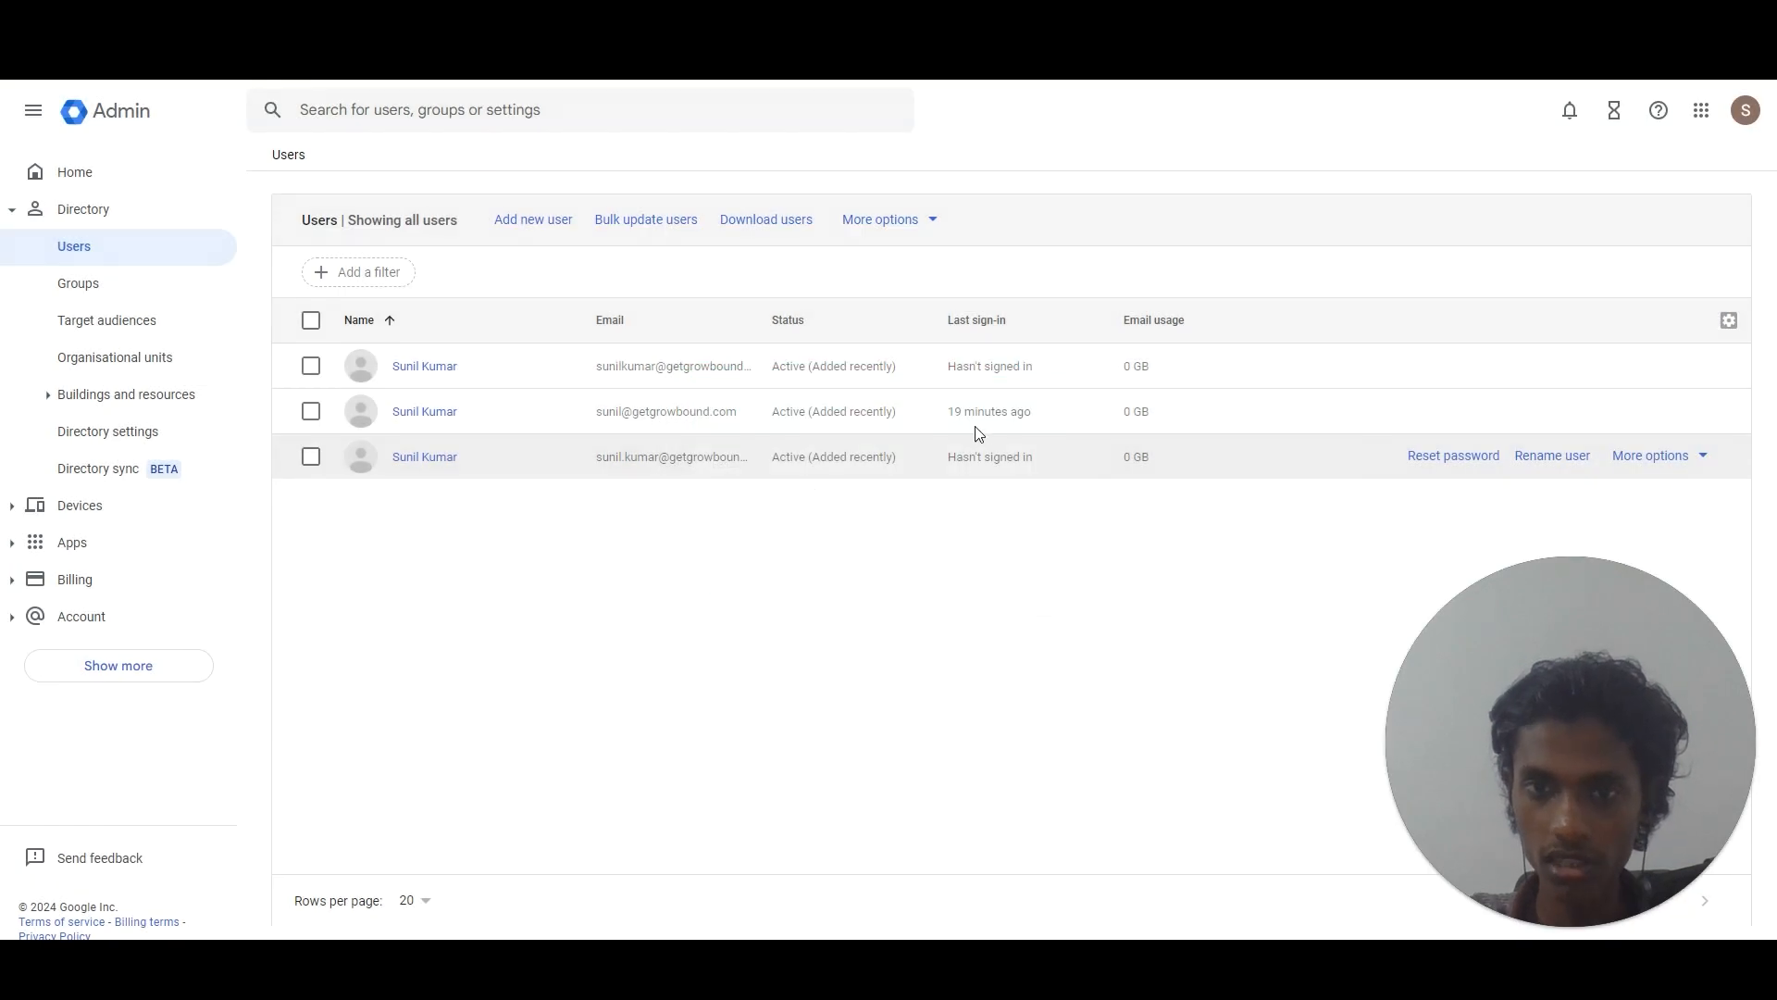
# Reset the first user's password the same way, then select the third user's email address.
pyautogui.click(972, 633)
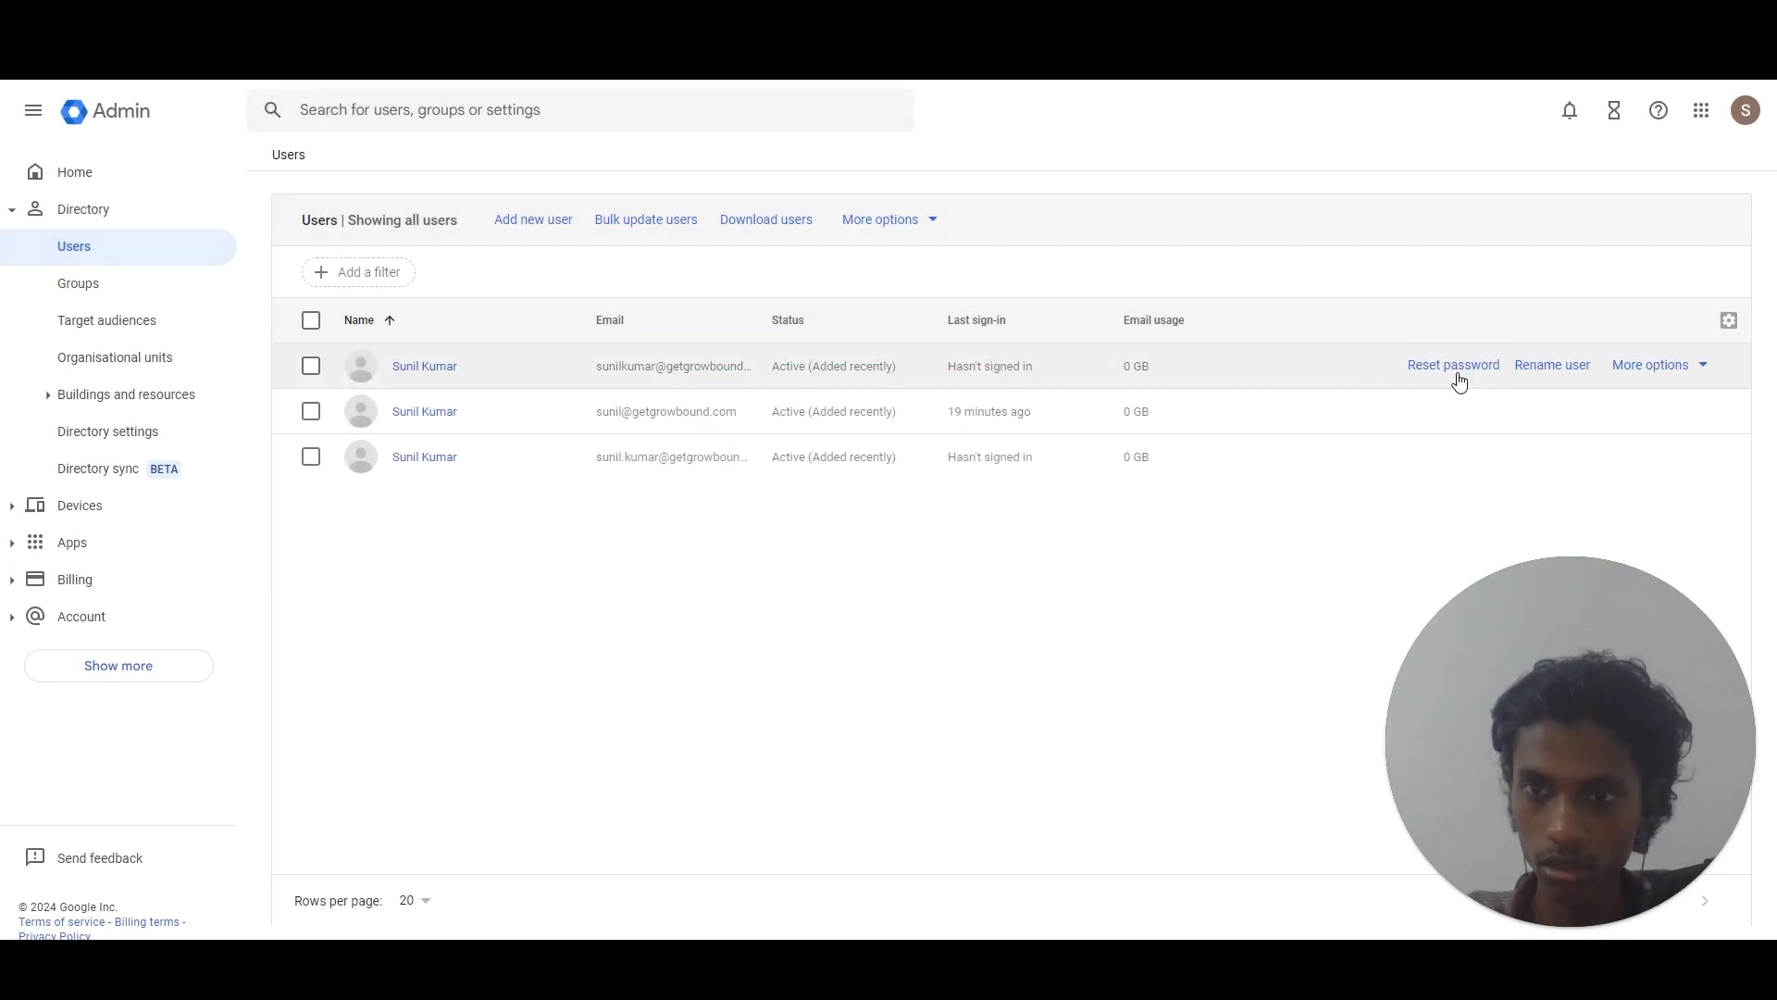
pyautogui.click(1451, 368)
pyautogui.click(768, 546)
pyautogui.hotkey('ctrl', 'v')
pyautogui.click(891, 575)
pyautogui.click(1083, 672)
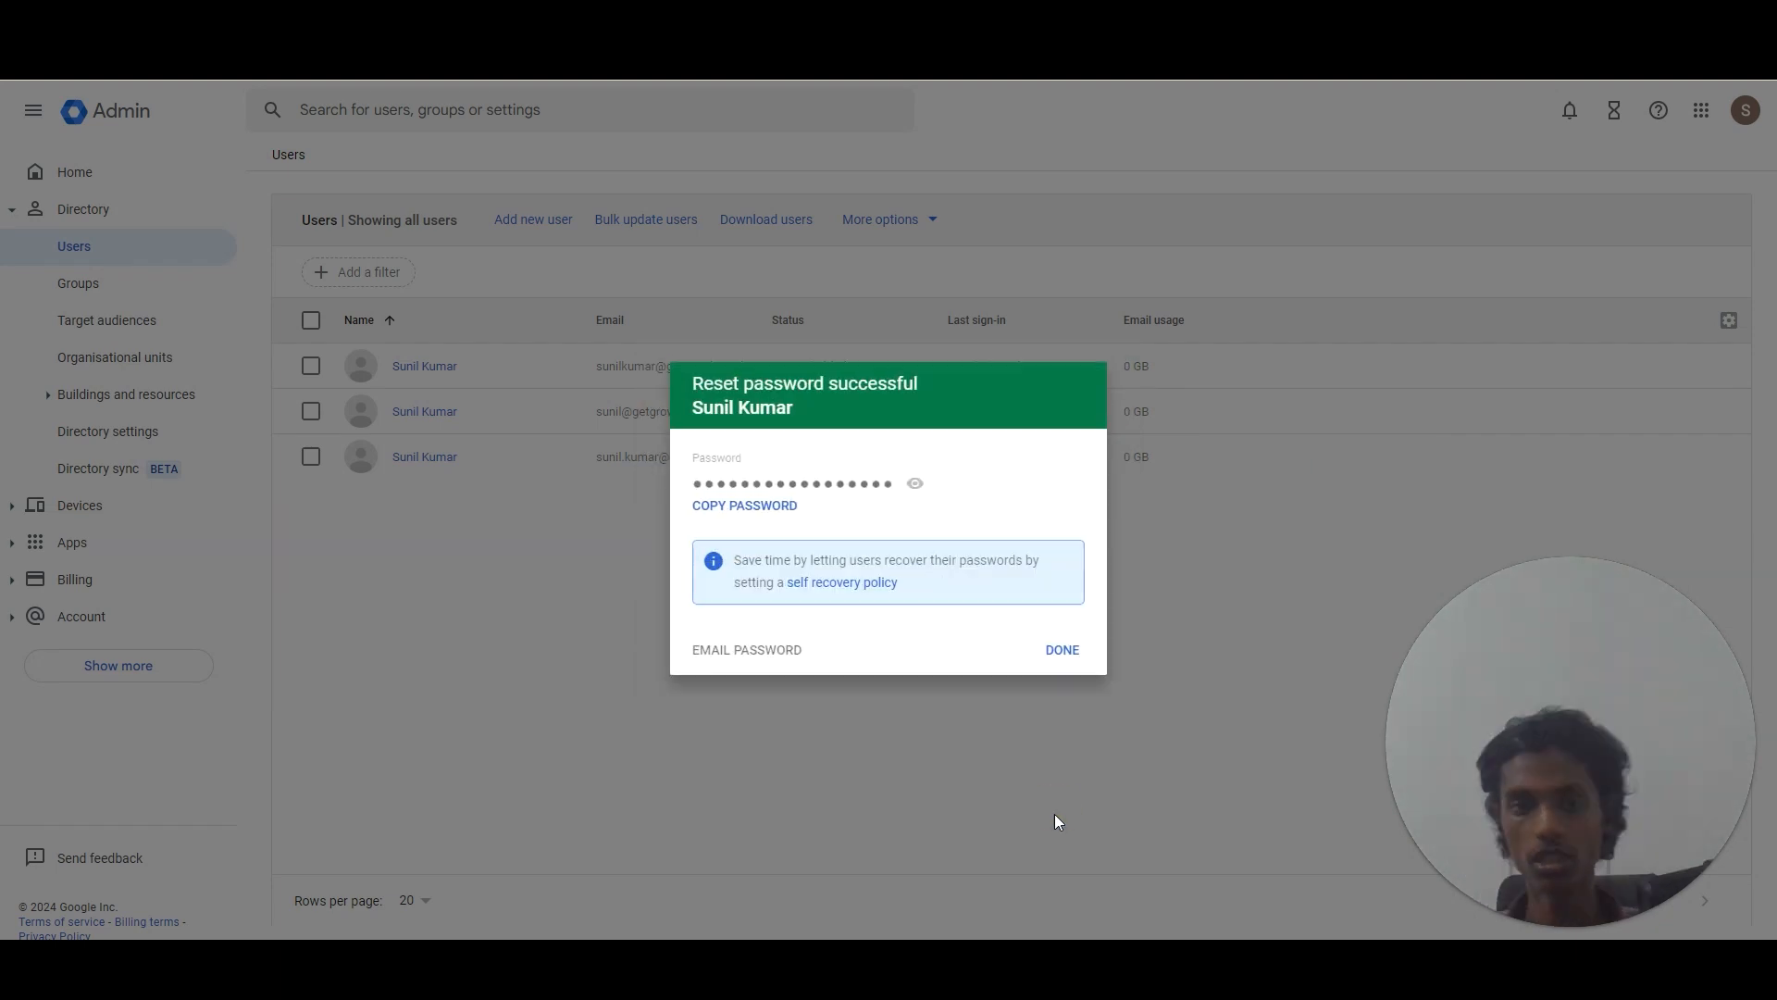
pyautogui.click(1062, 649)
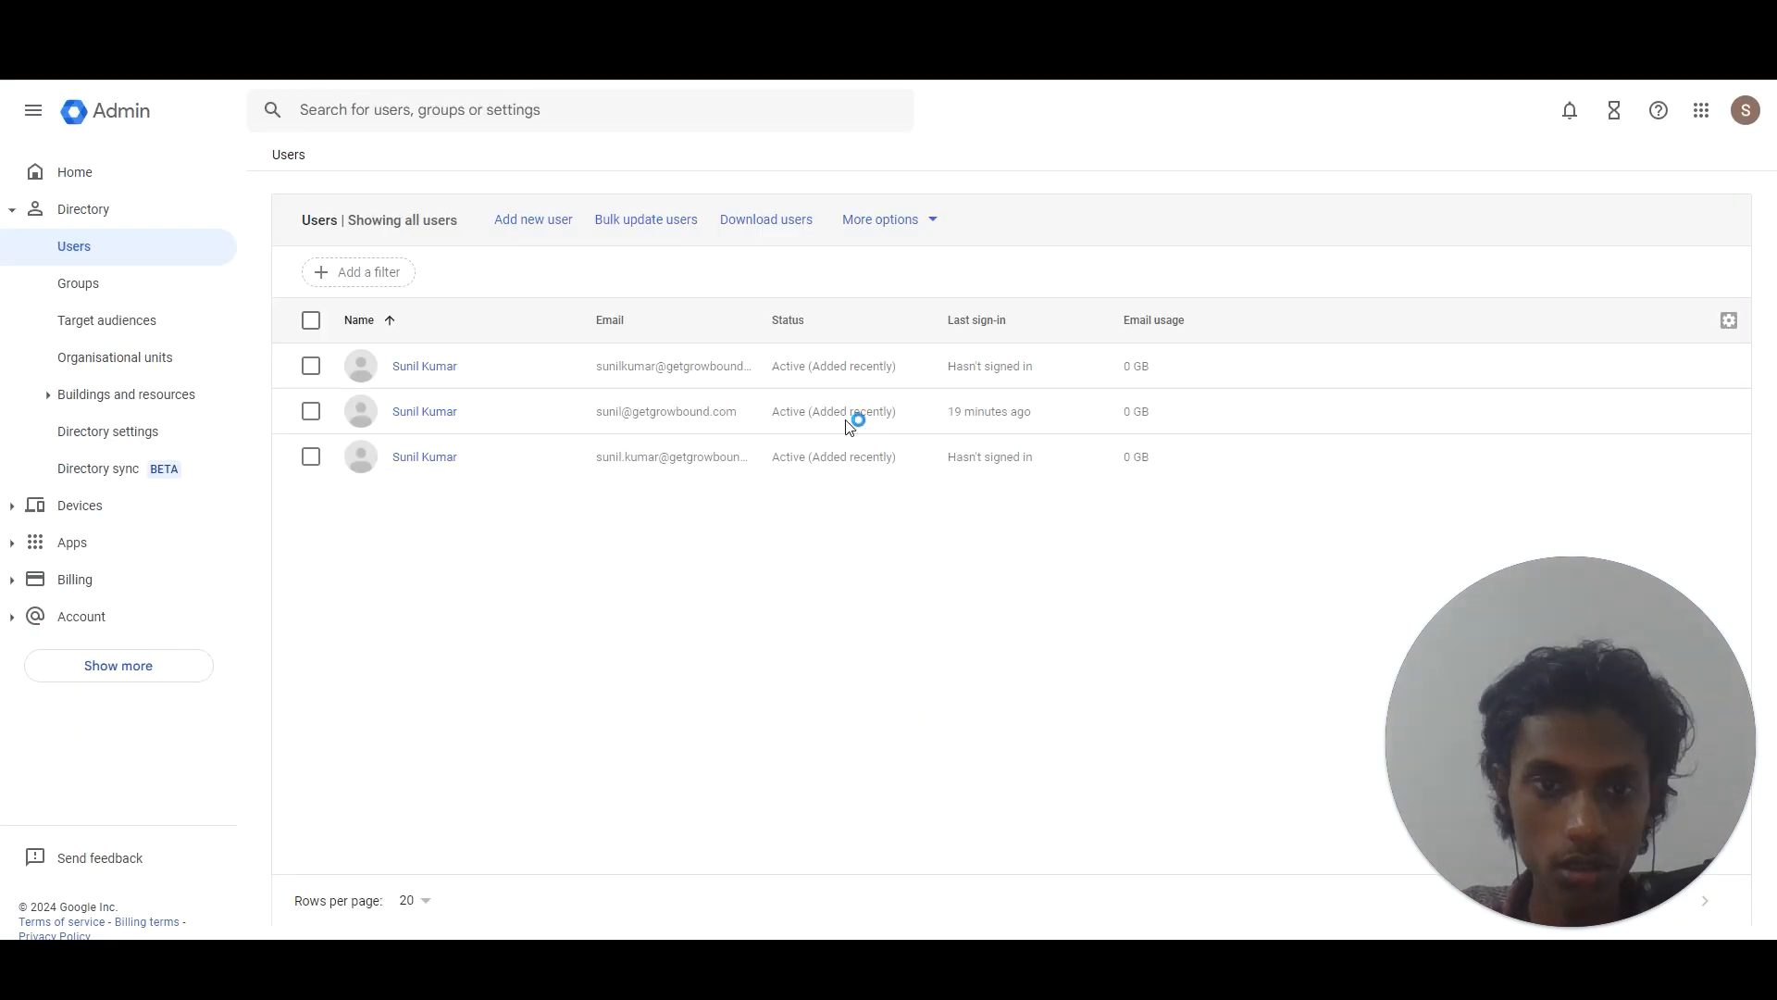
pyautogui.moveTo(598, 457); pyautogui.dragTo(741, 457)
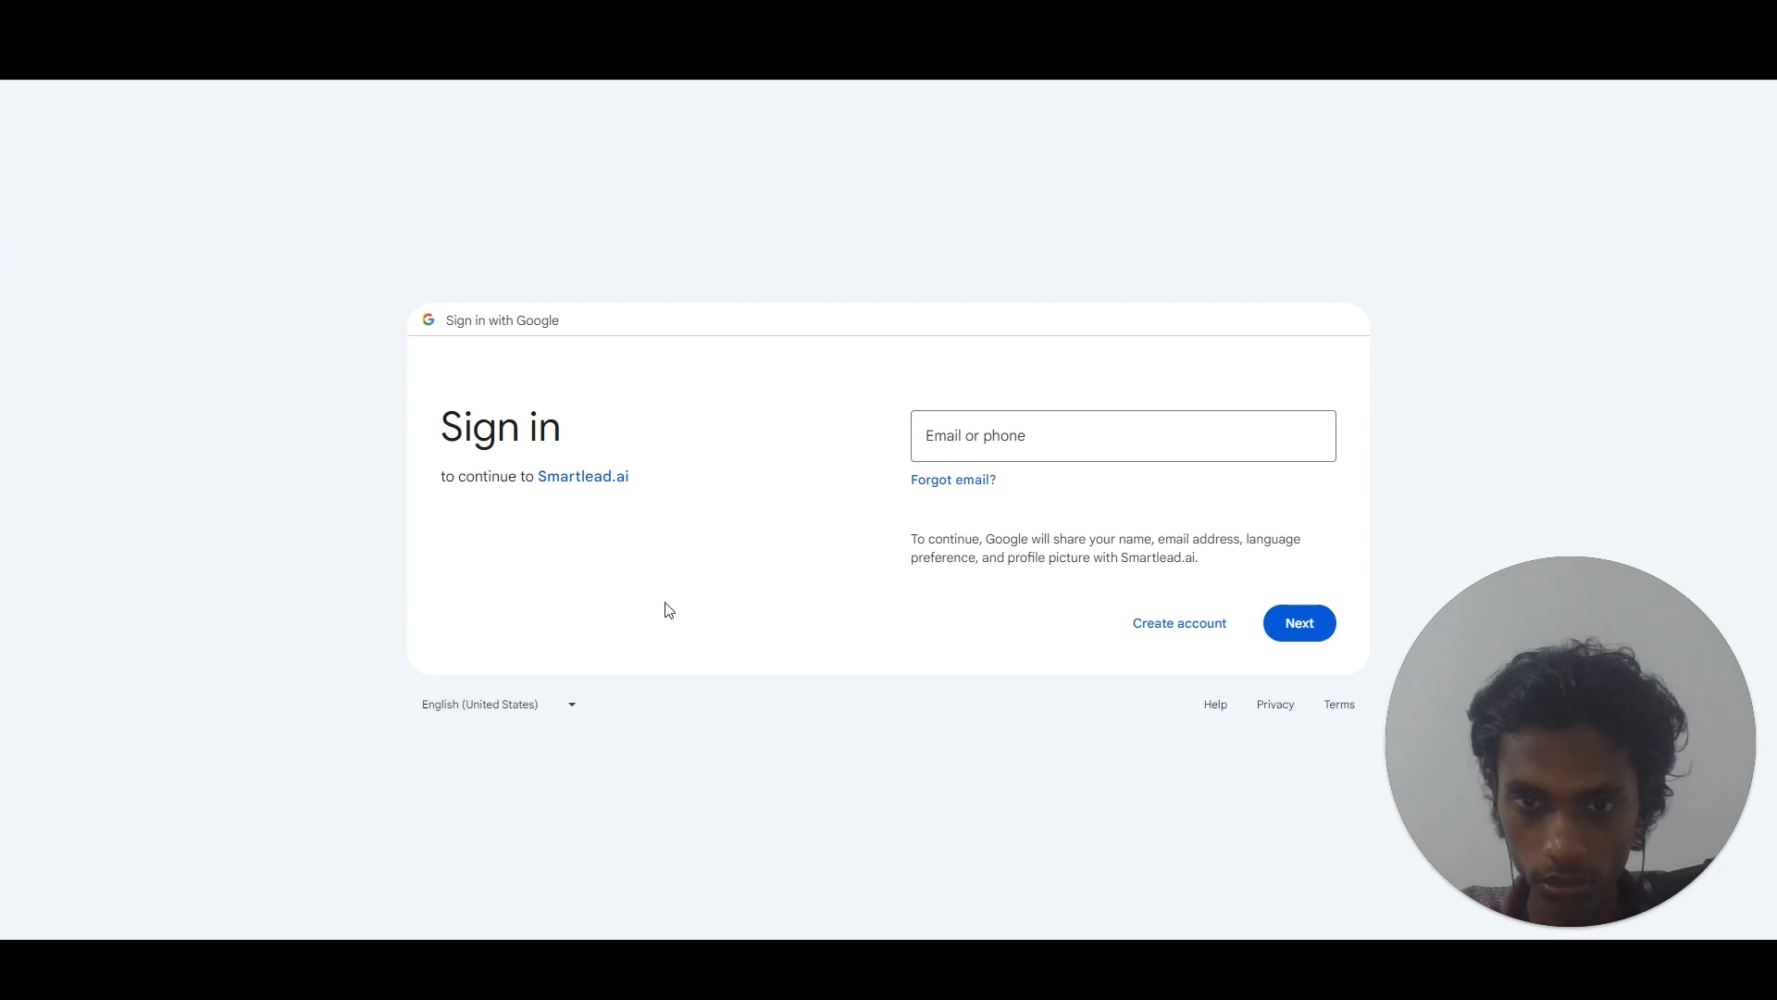
# Sign in as the getgrowbound.com mailbox, accept the terms, and allow Smartlead.ai Gmail access.
pyautogui.click(1075, 412)
pyautogui.click(1093, 491)
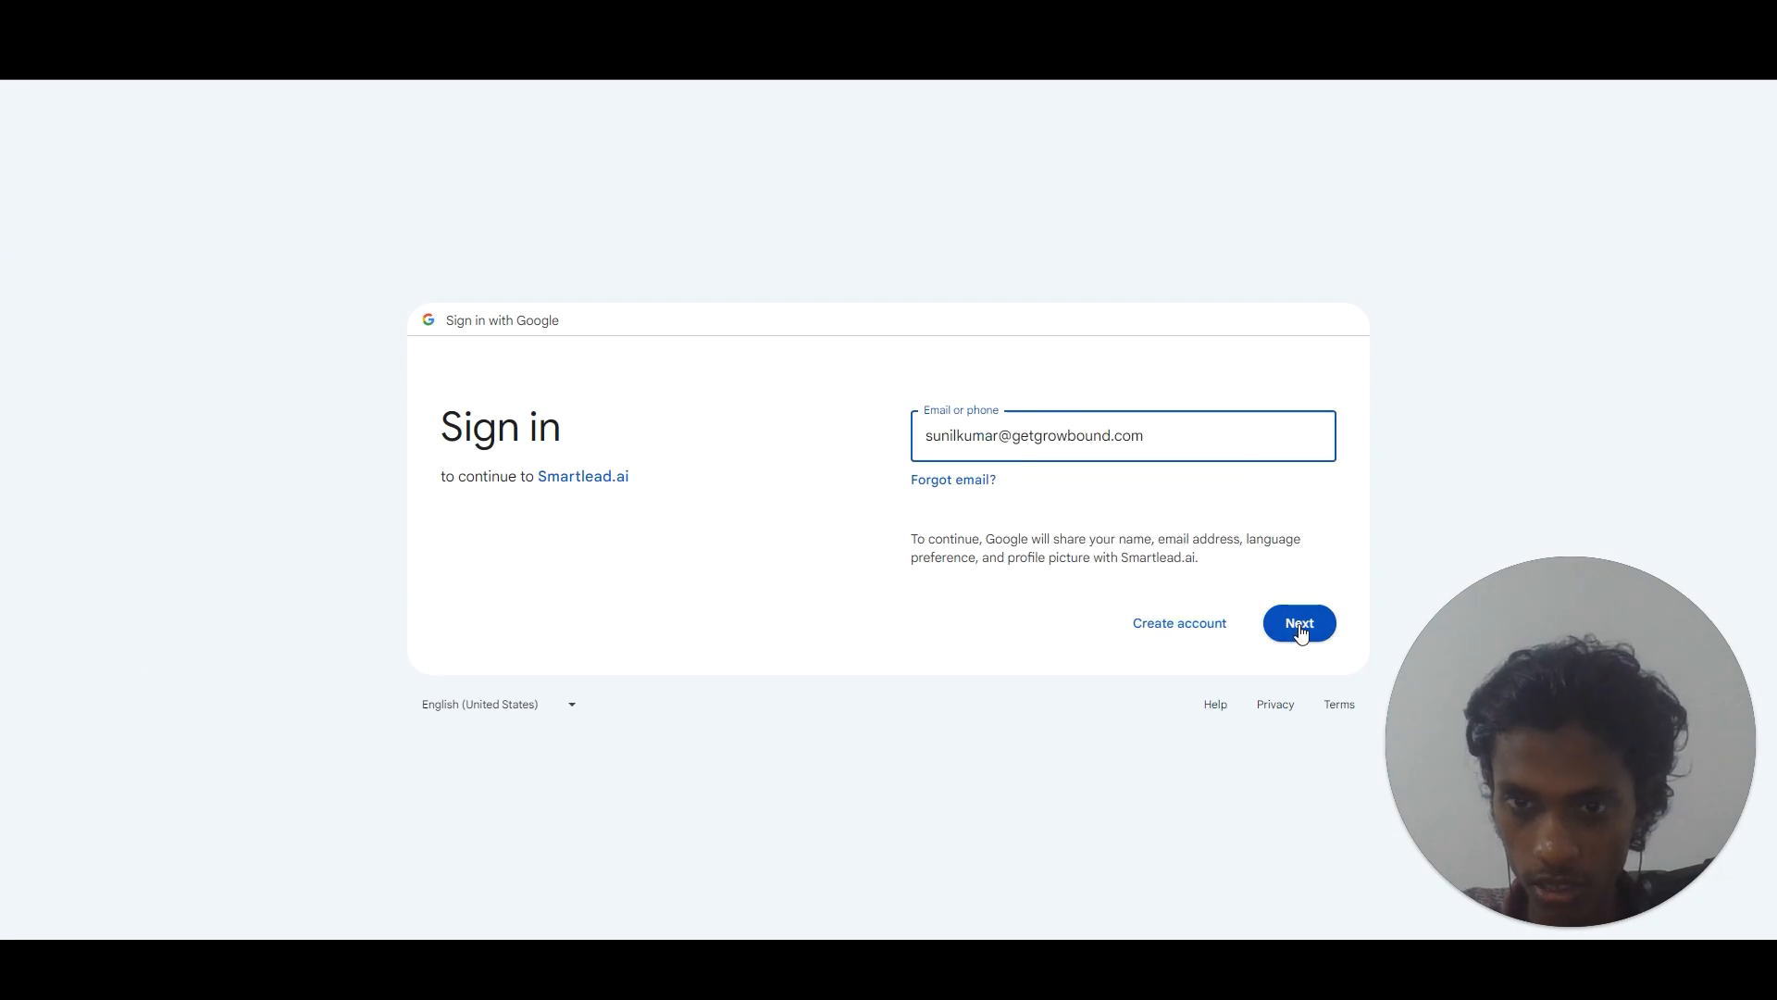
pyautogui.click(1299, 627)
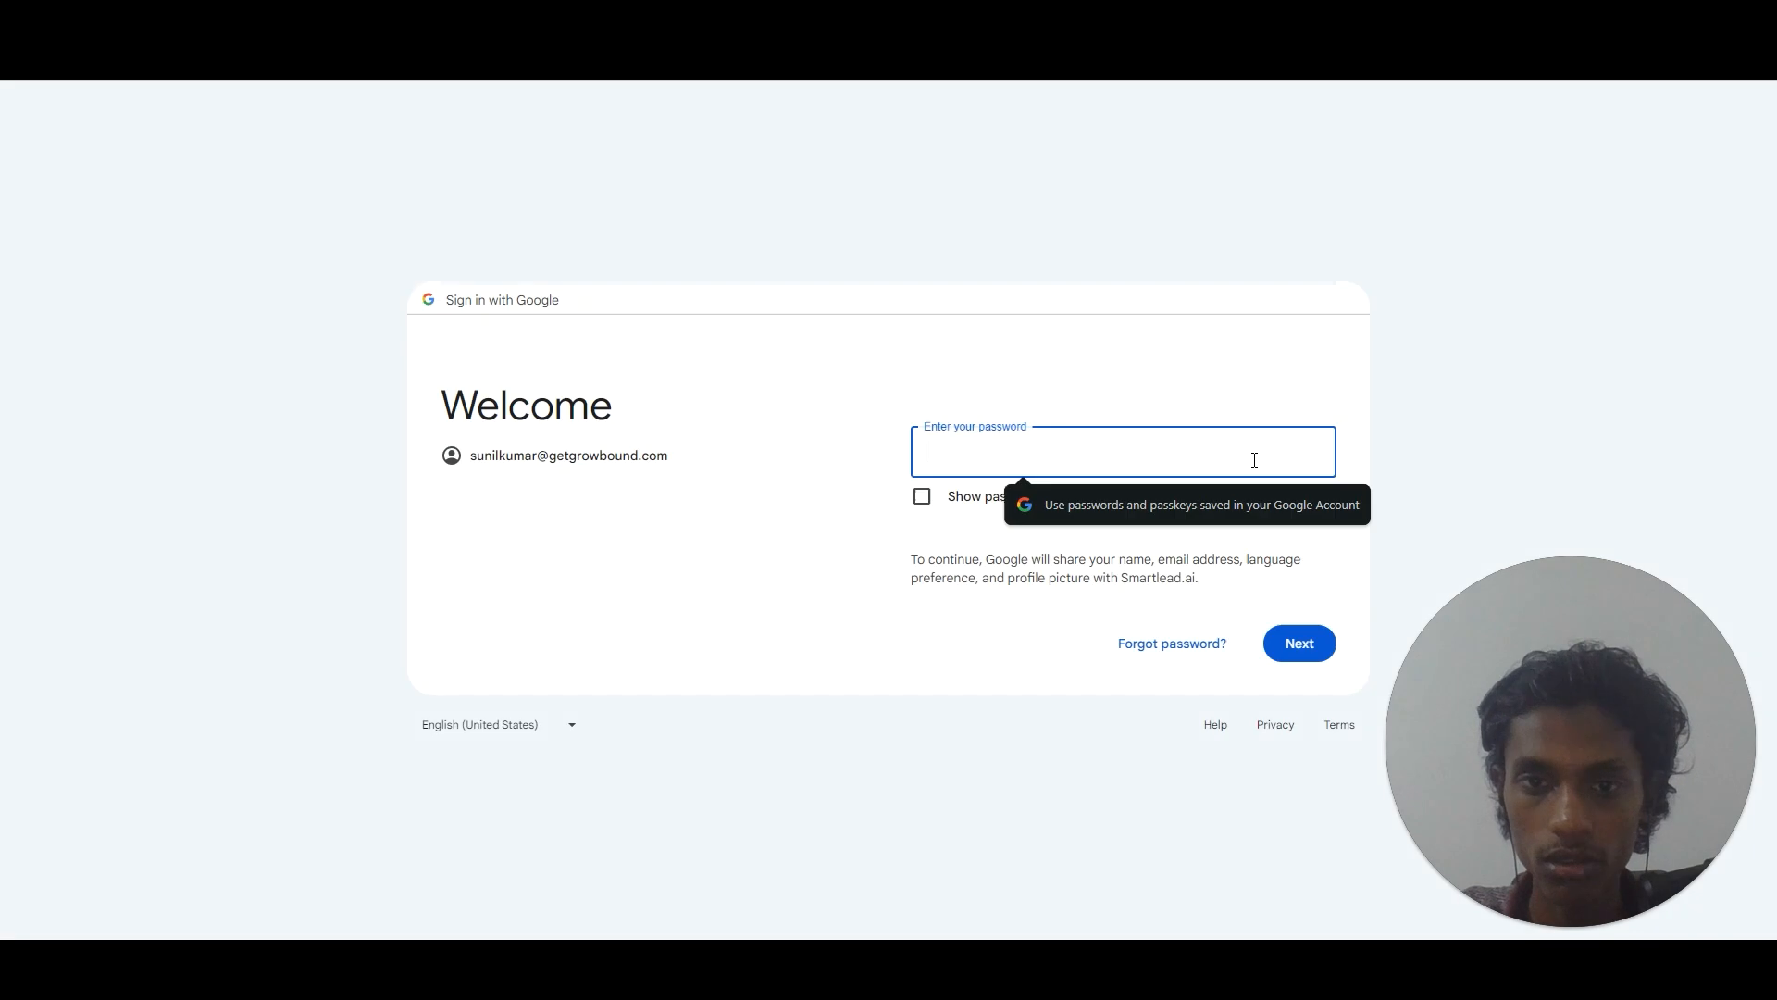
pyautogui.click(1214, 459)
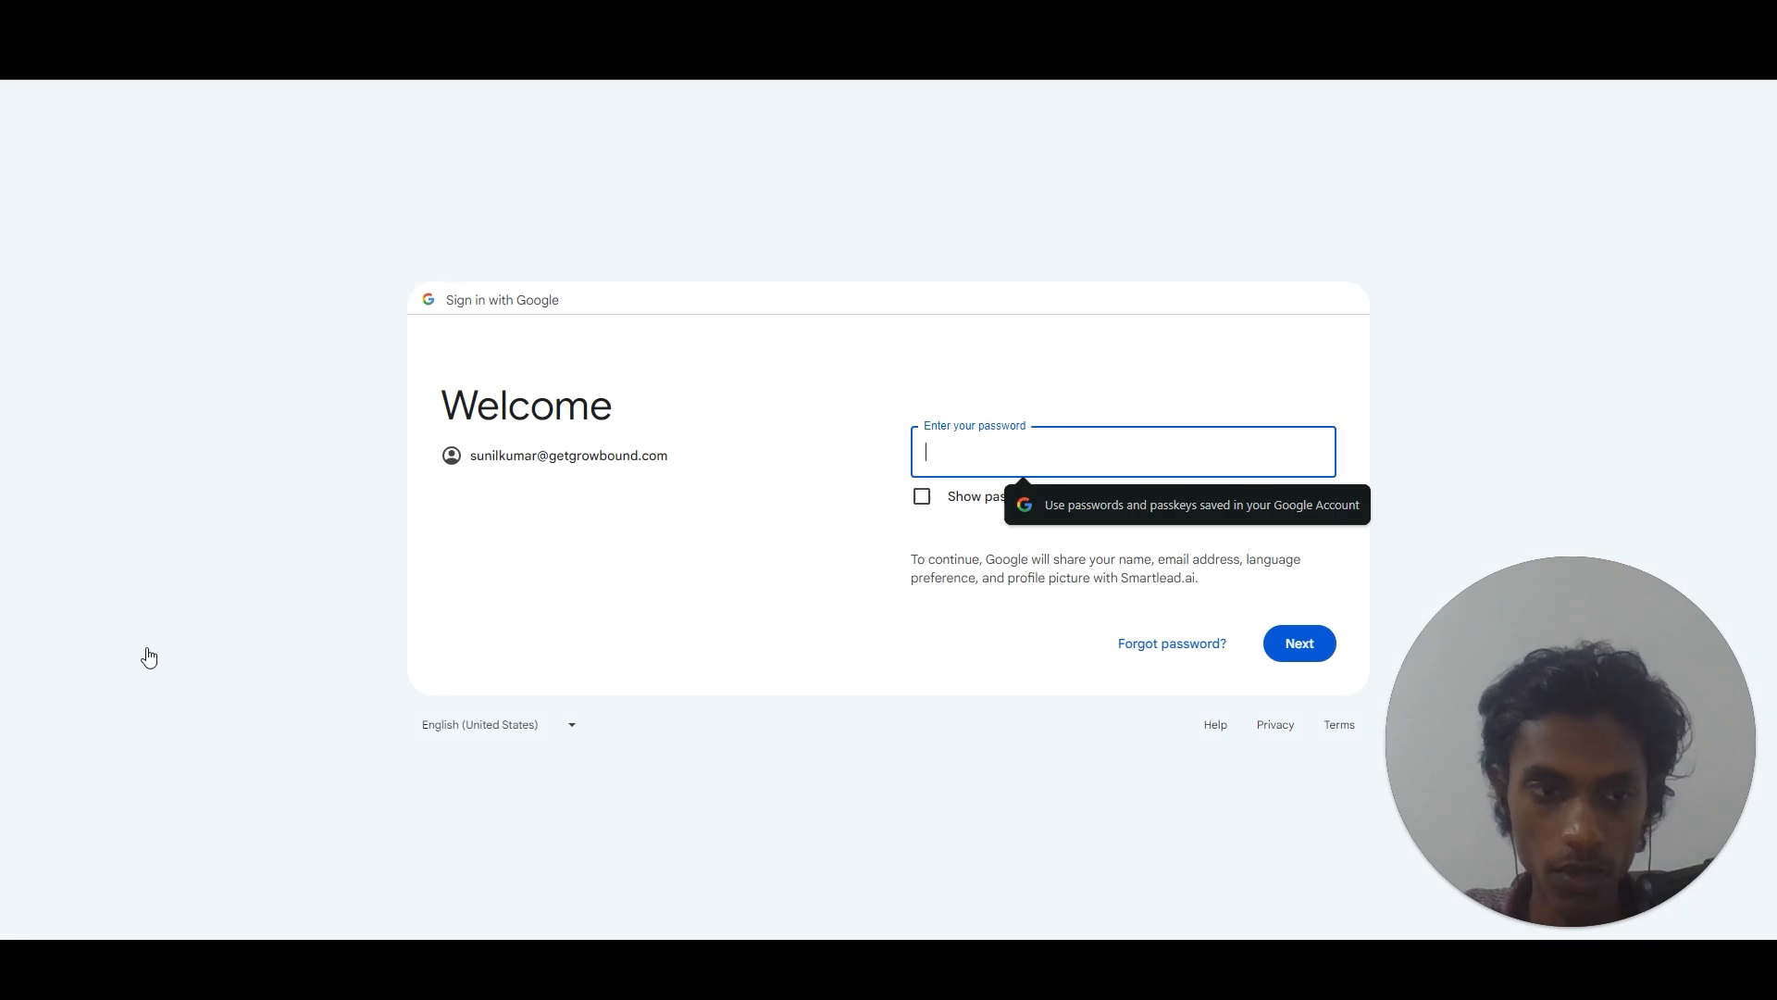
pyautogui.hotkey('ctrl', 'v')
pyautogui.click(1287, 655)
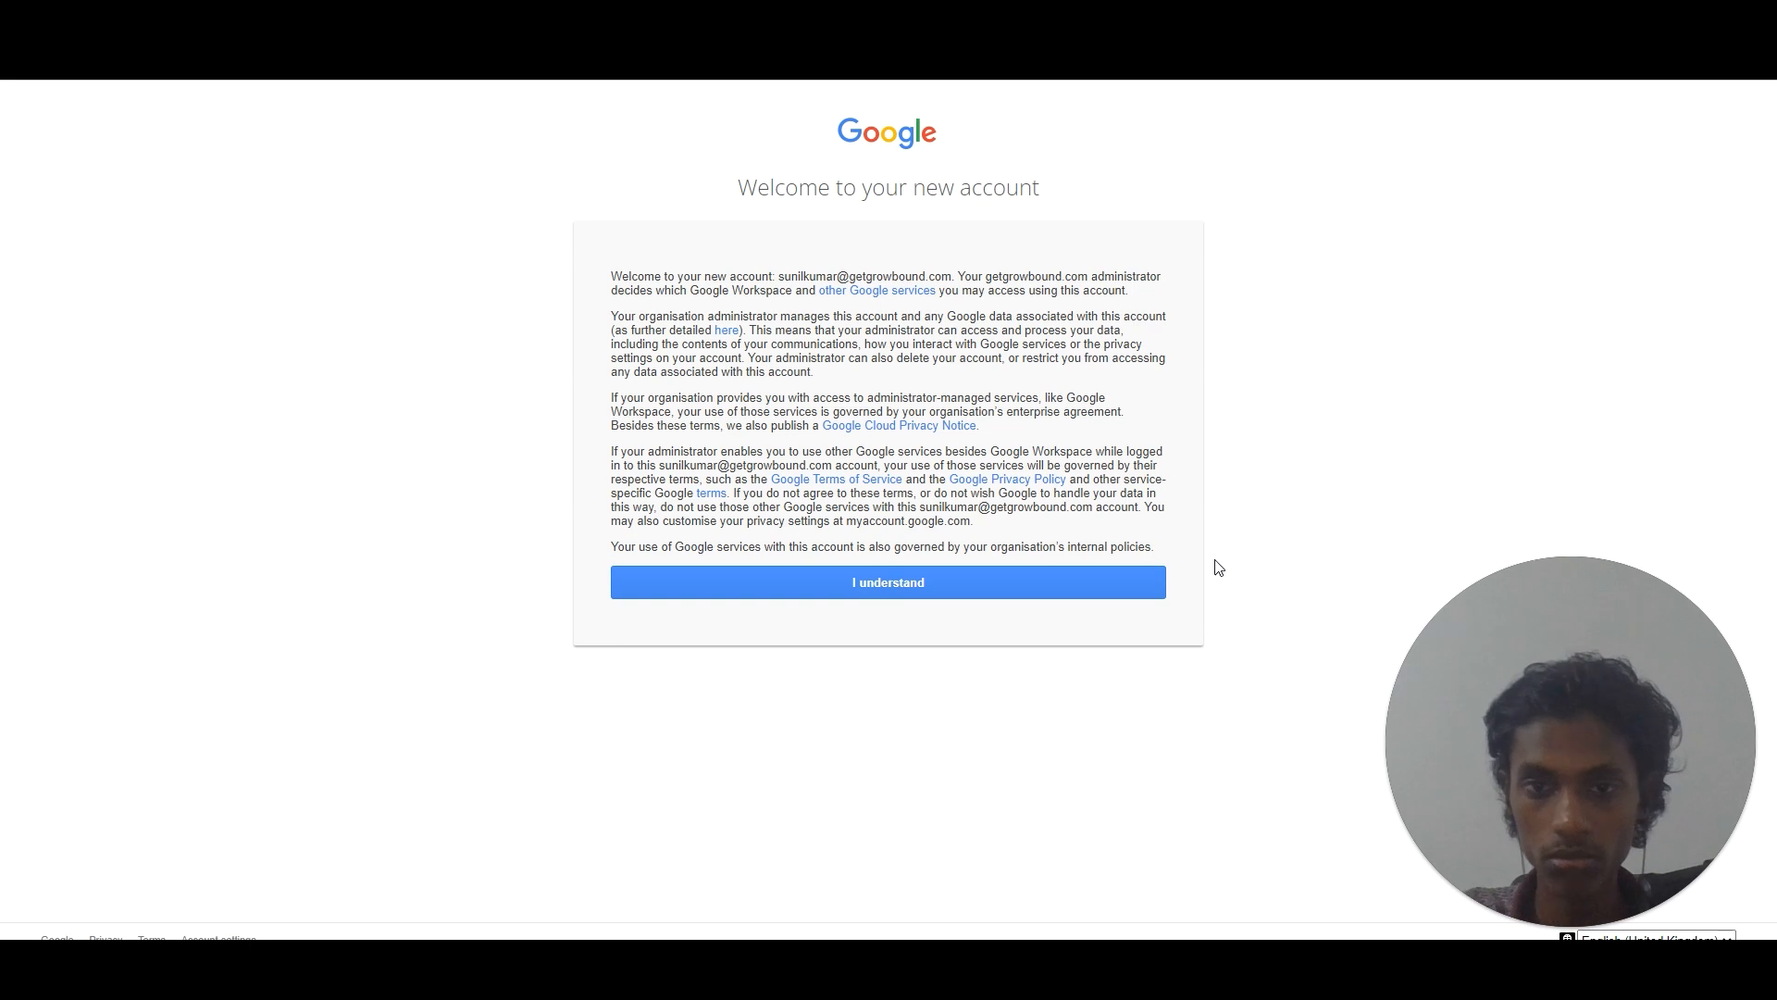
pyautogui.click(991, 591)
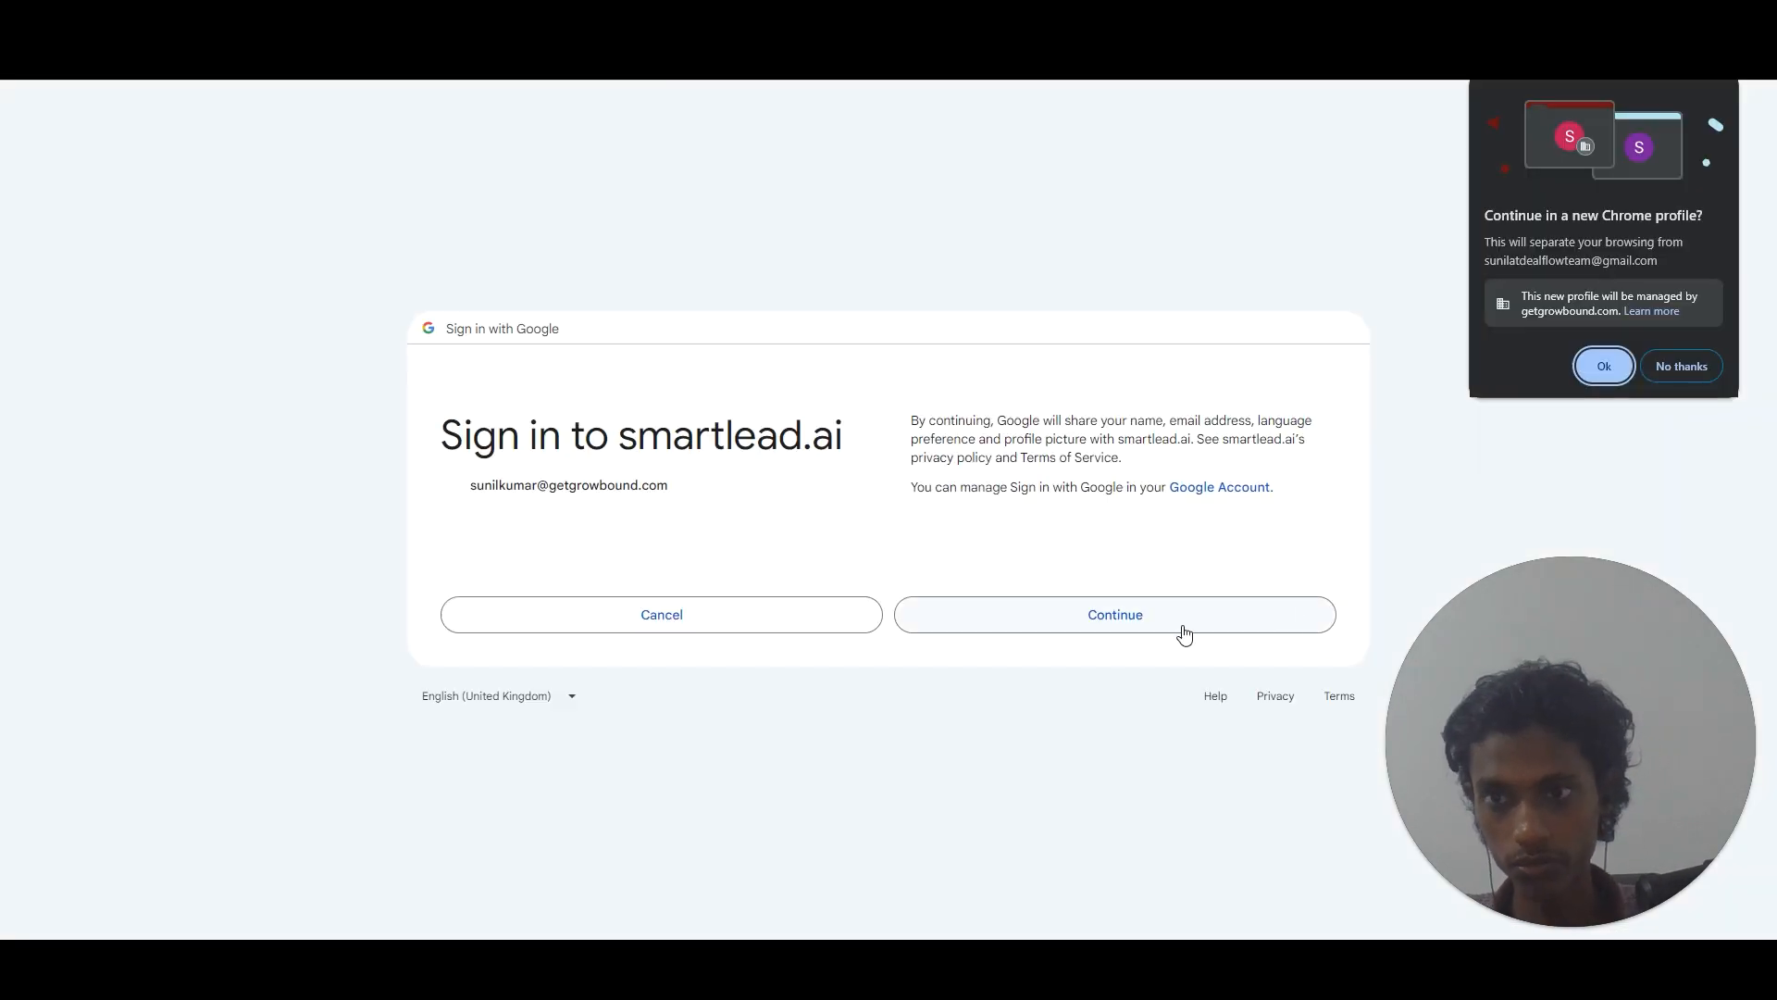
pyautogui.click(1708, 363)
pyautogui.click(1111, 616)
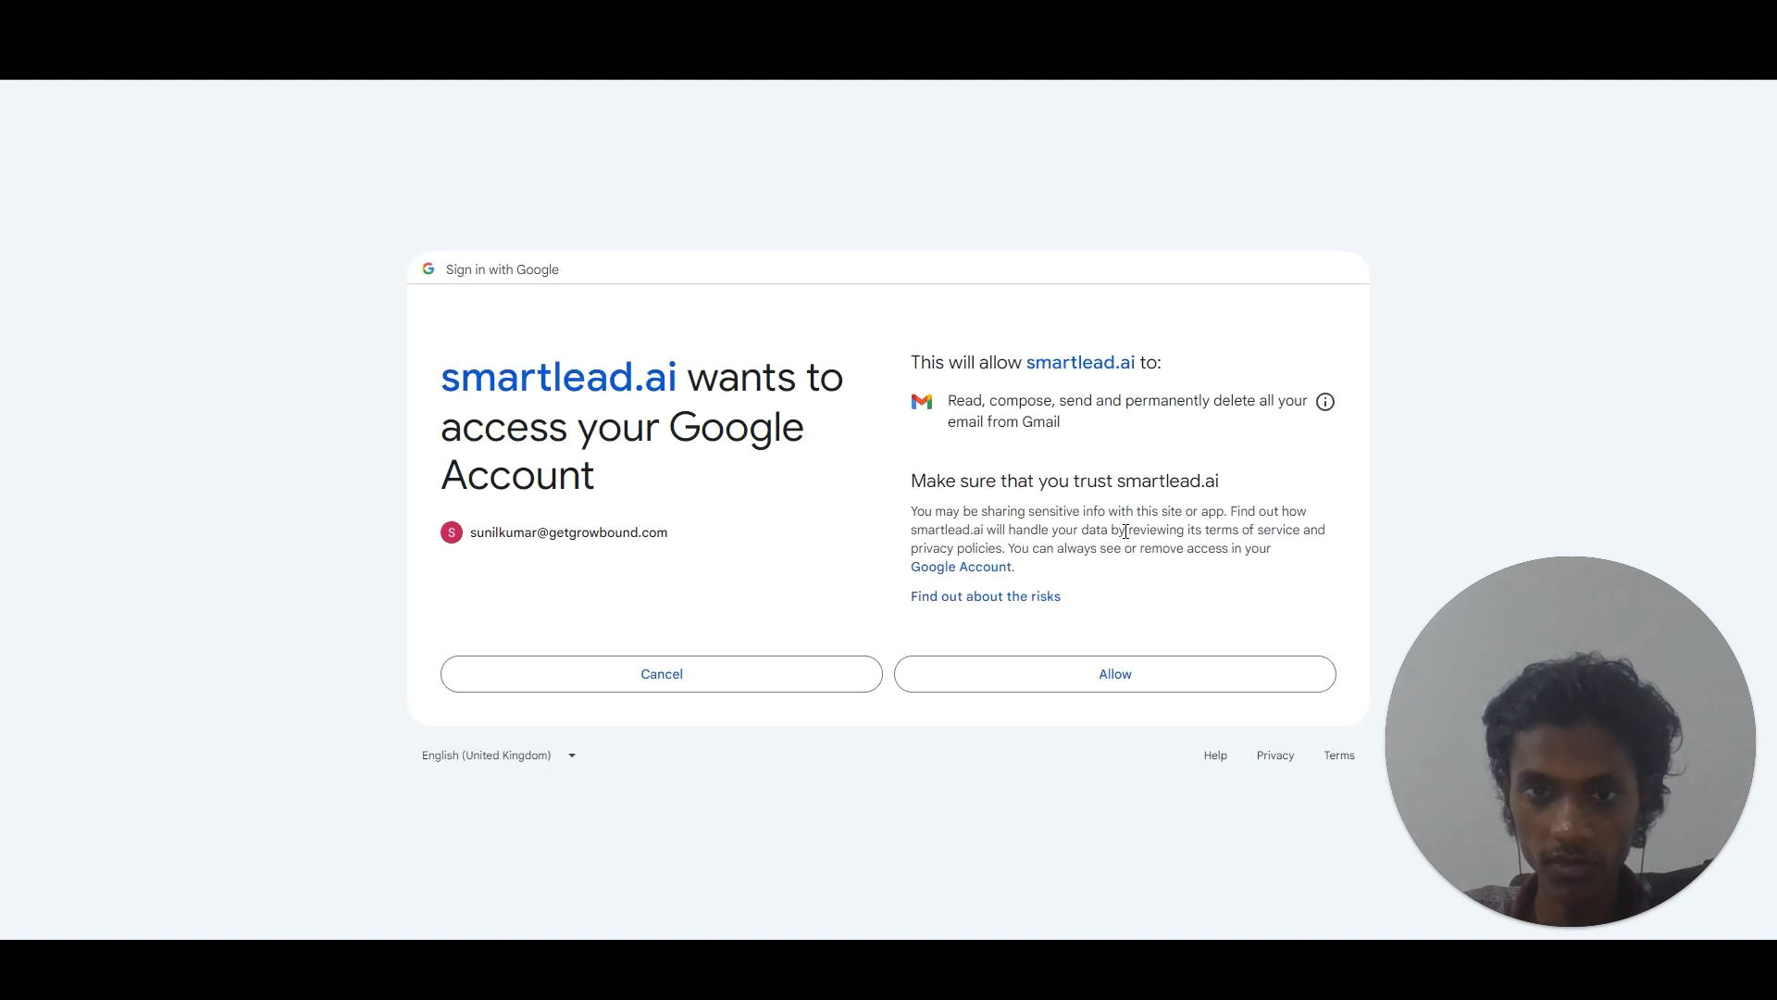
pyautogui.click(1071, 650)
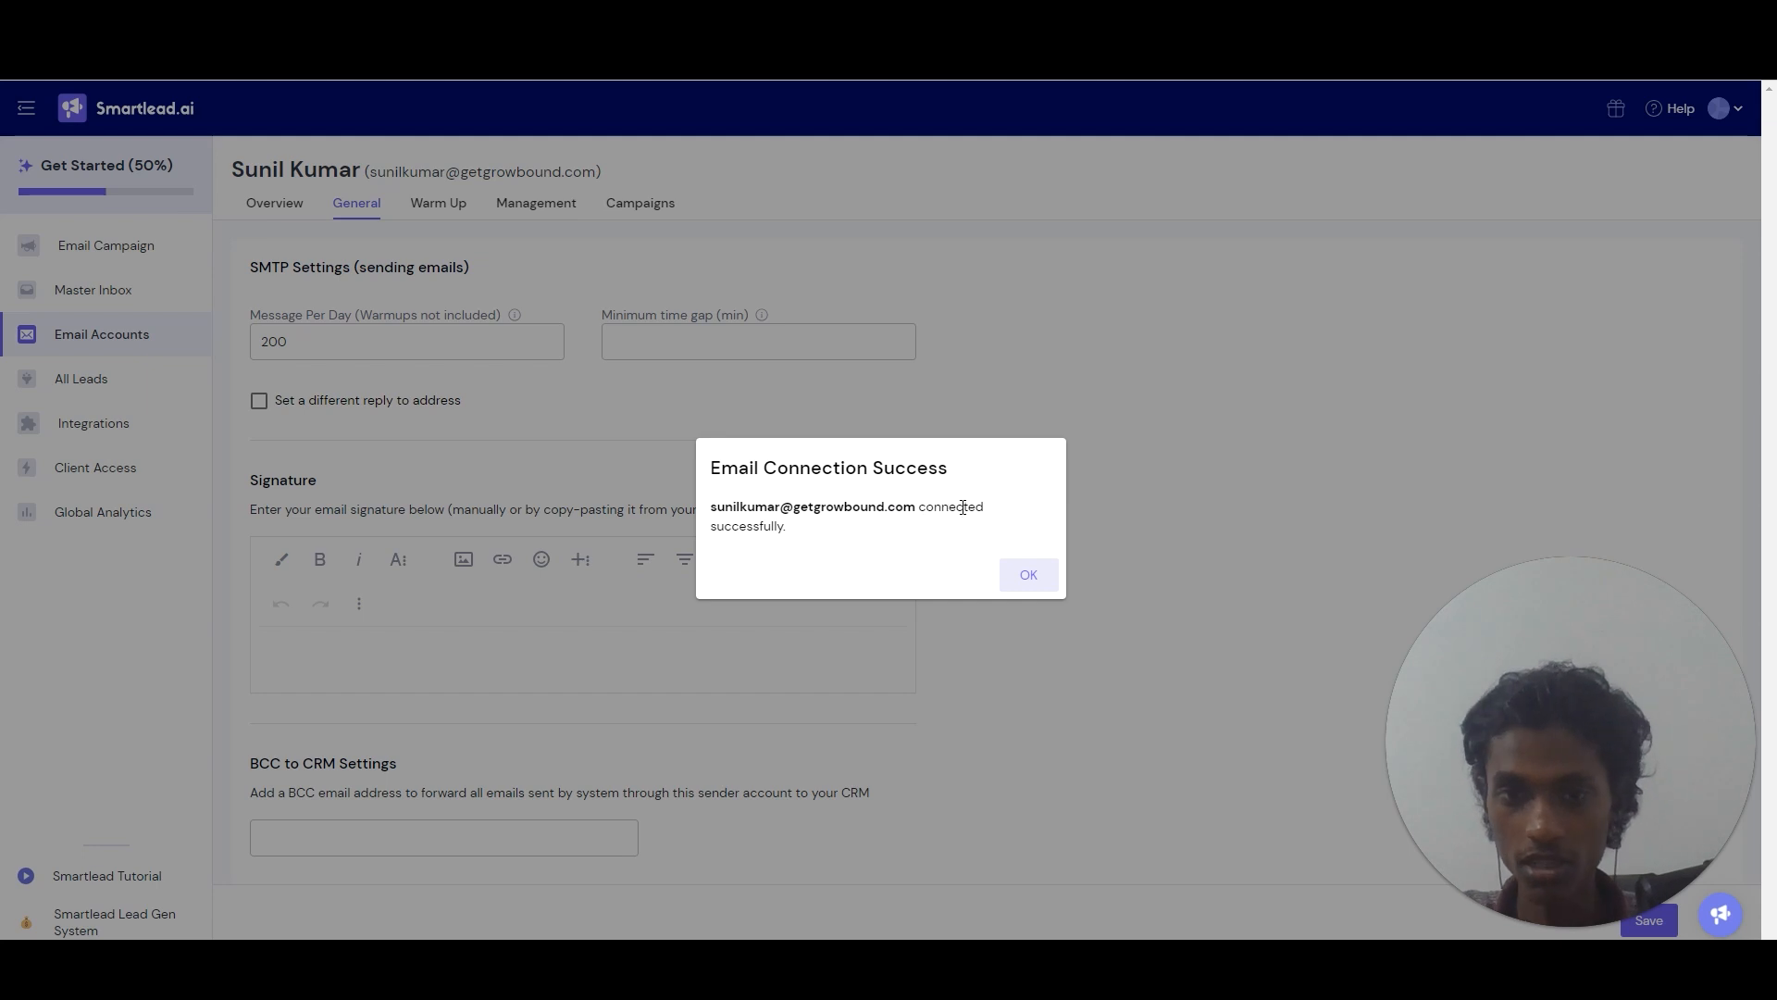
# Dismiss the connection success message and enter 50 in the Message Per Day field.
pyautogui.click(1041, 592)
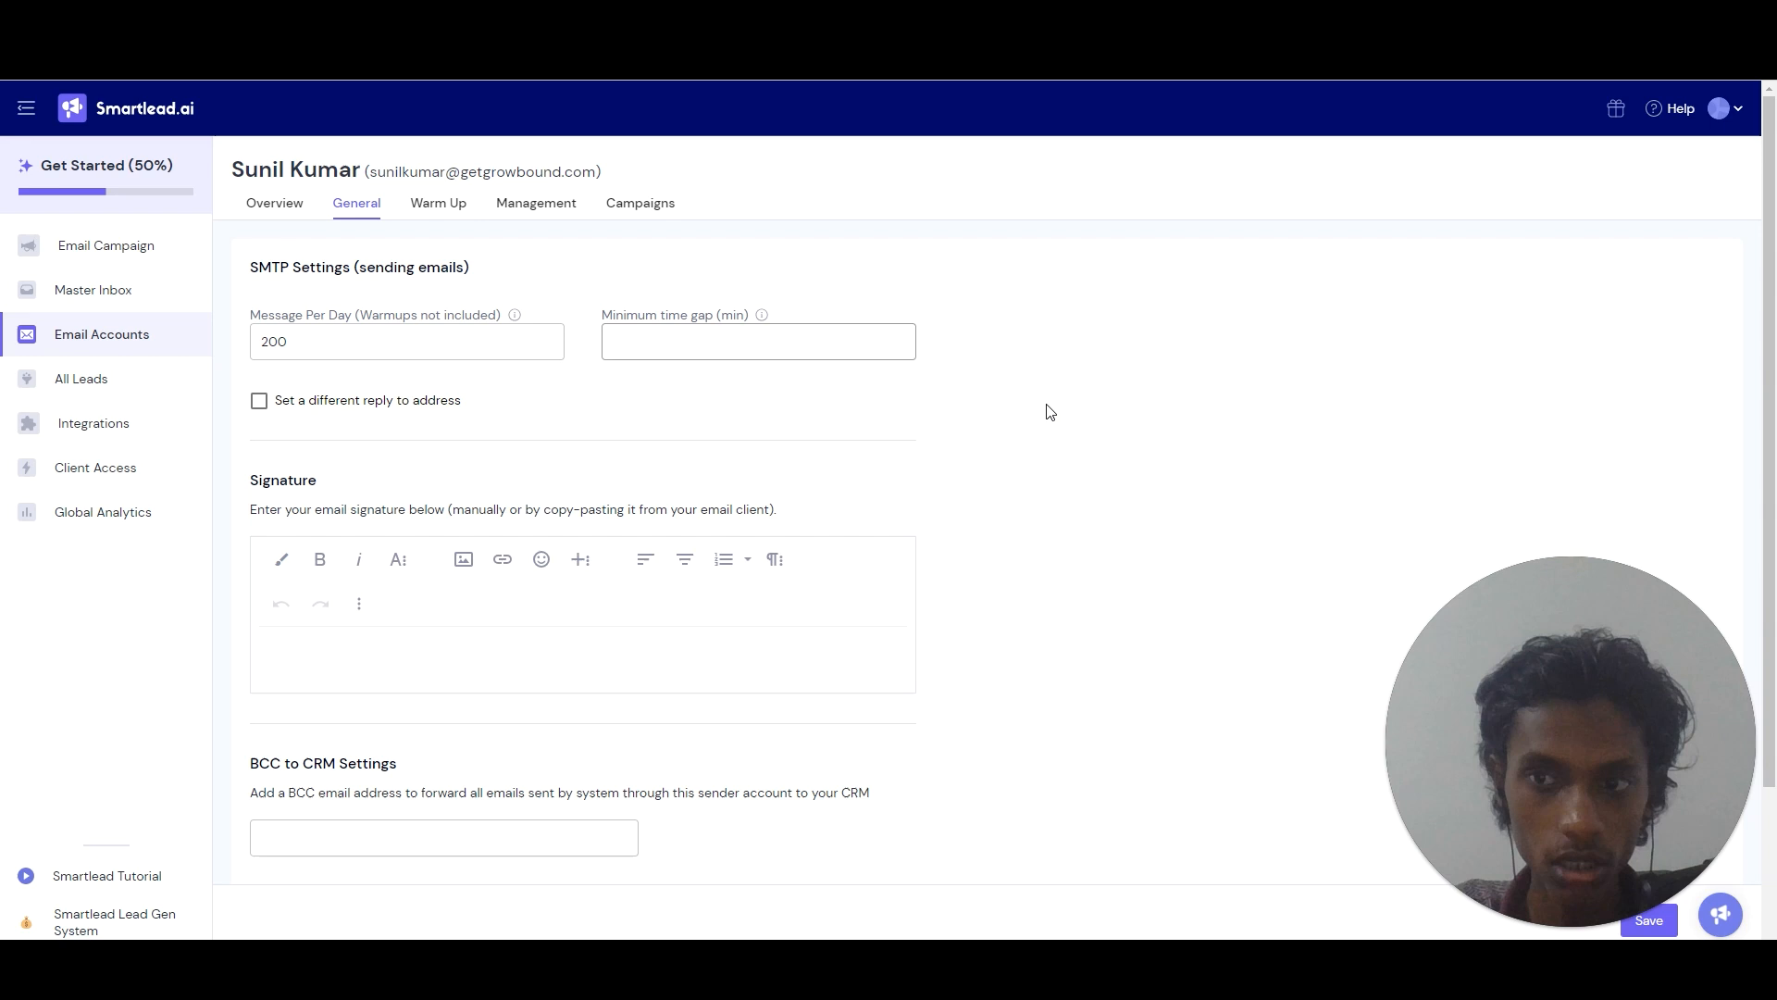
pyautogui.moveTo(1770, 426)
pyautogui.mouseDown()
pyautogui.moveTo(1773, 653)
pyautogui.moveTo(1766, 398)
pyautogui.mouseUp()
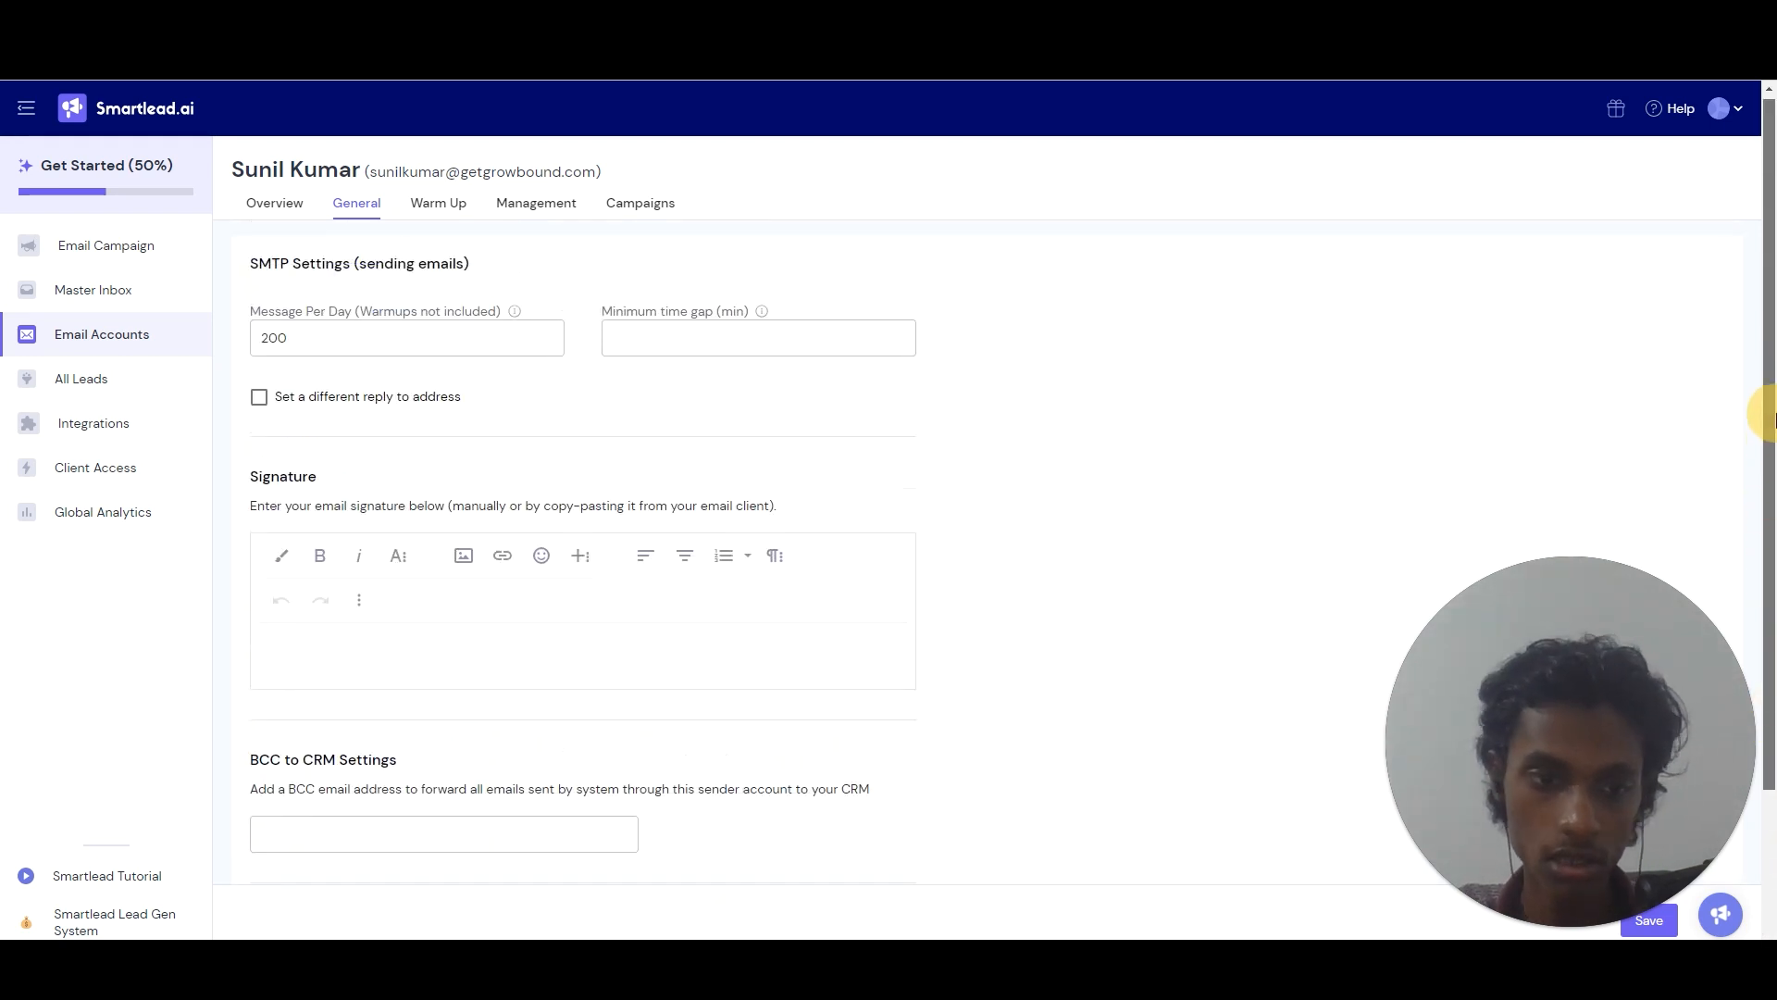
pyautogui.click(388, 342)
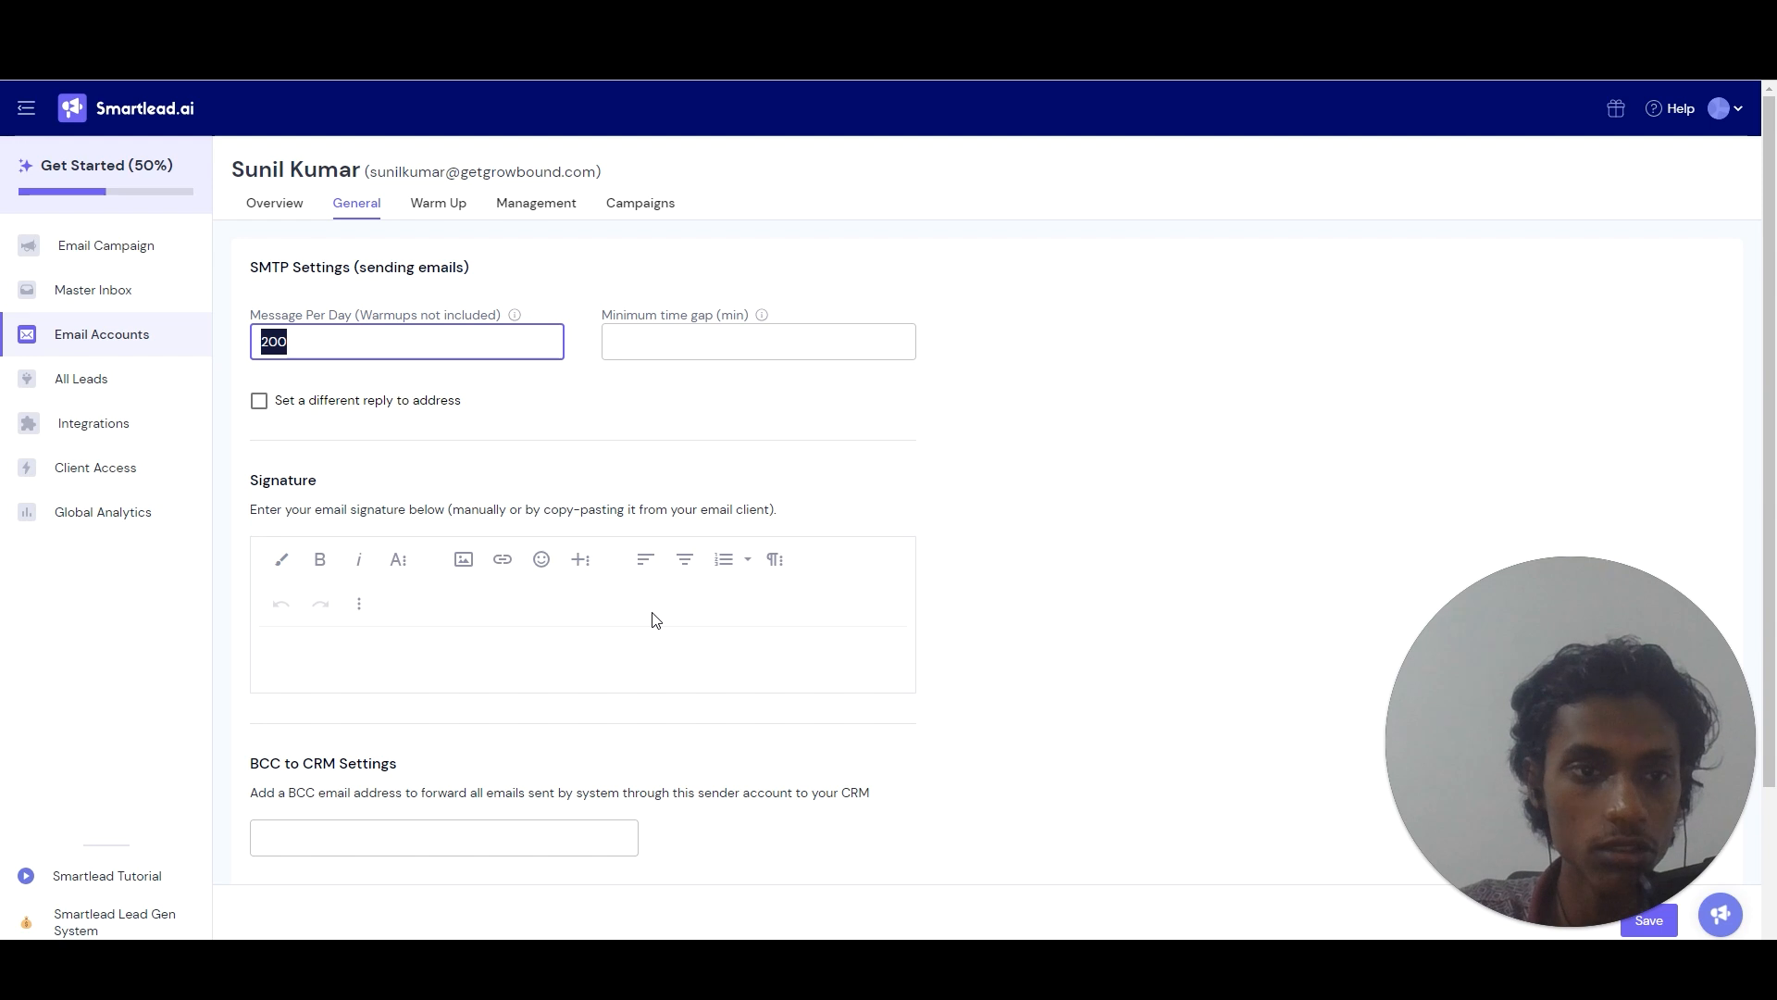
pyautogui.write('50')
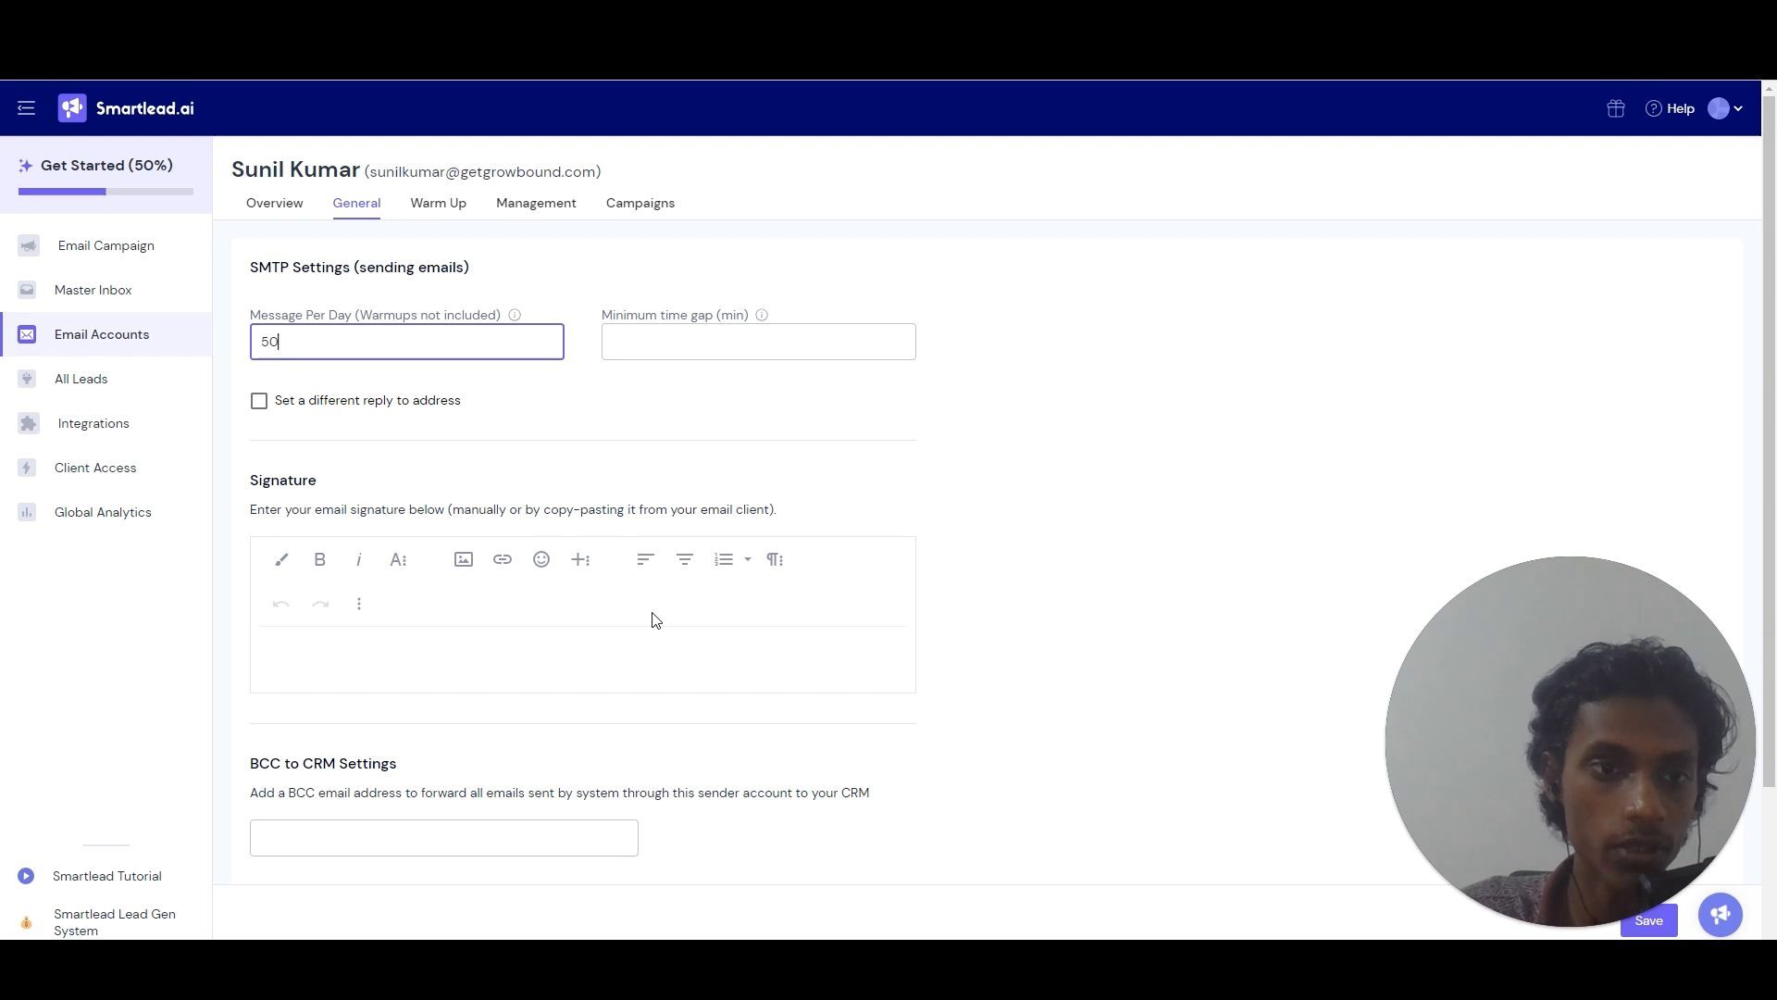
pyautogui.press('Tab')
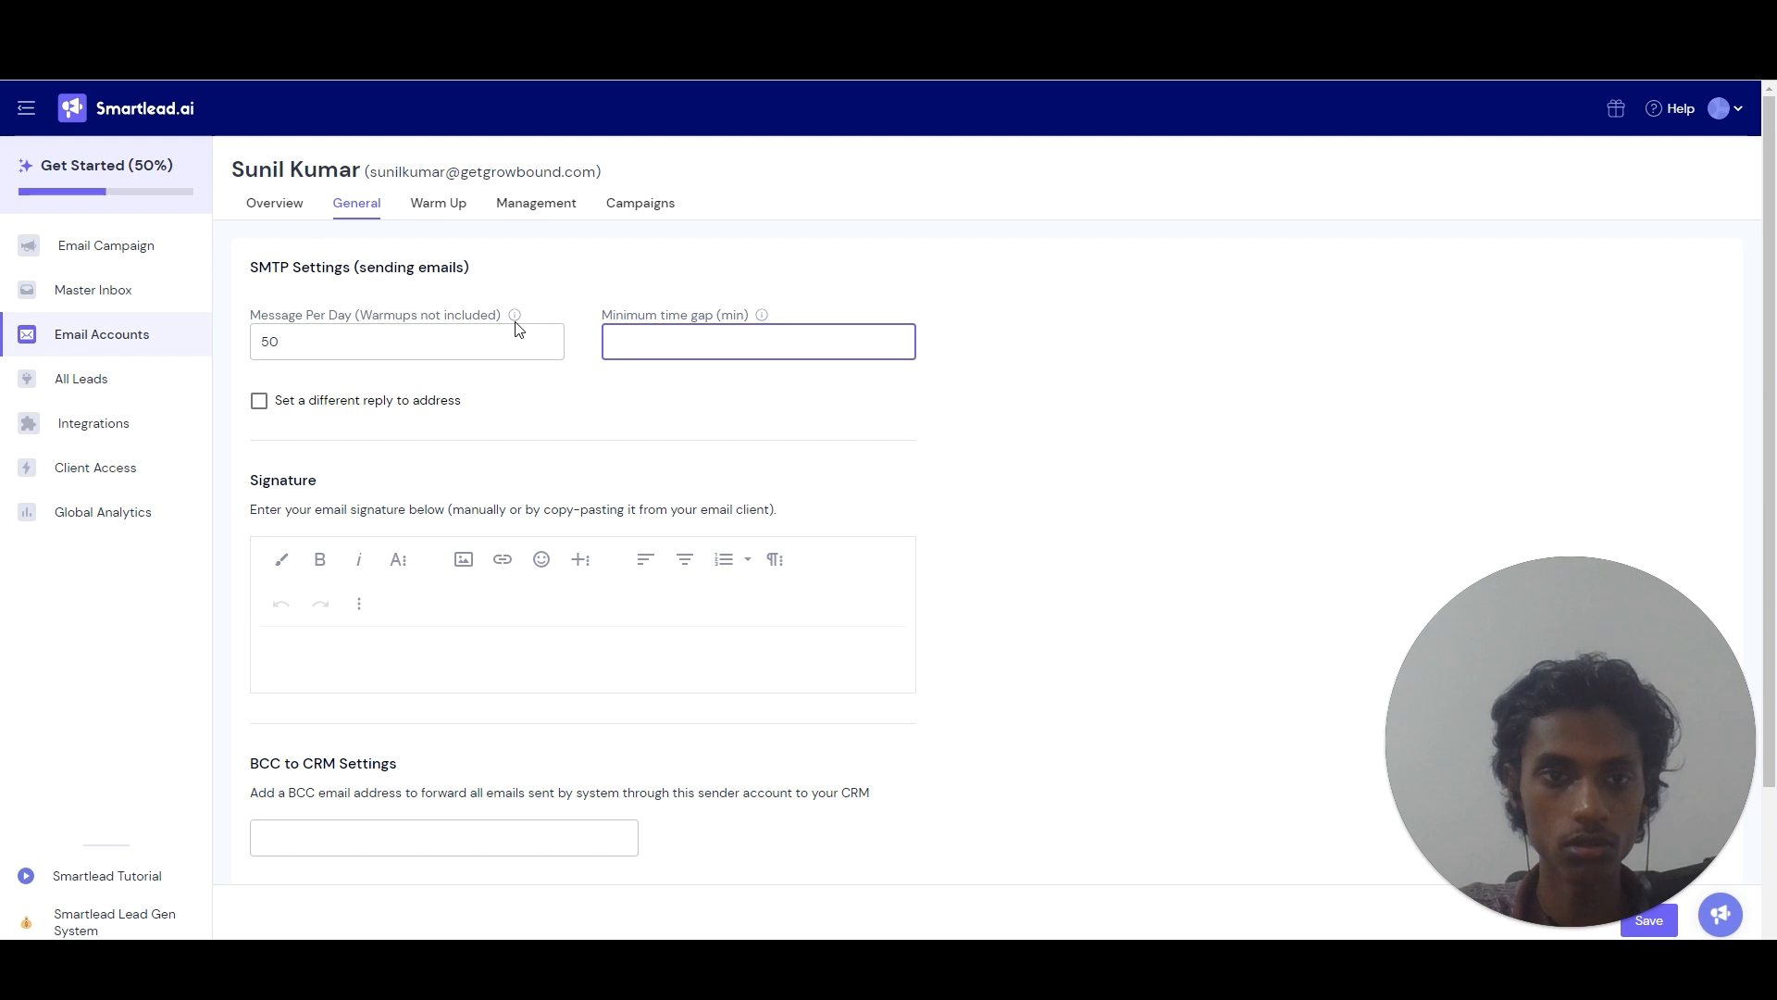
# Replace the daily sending limit with 30 and save the General settings.
pyautogui.click(498, 339)
pyautogui.press('BackSpace')
pyautogui.press('BackSpace')
pyautogui.write('30')
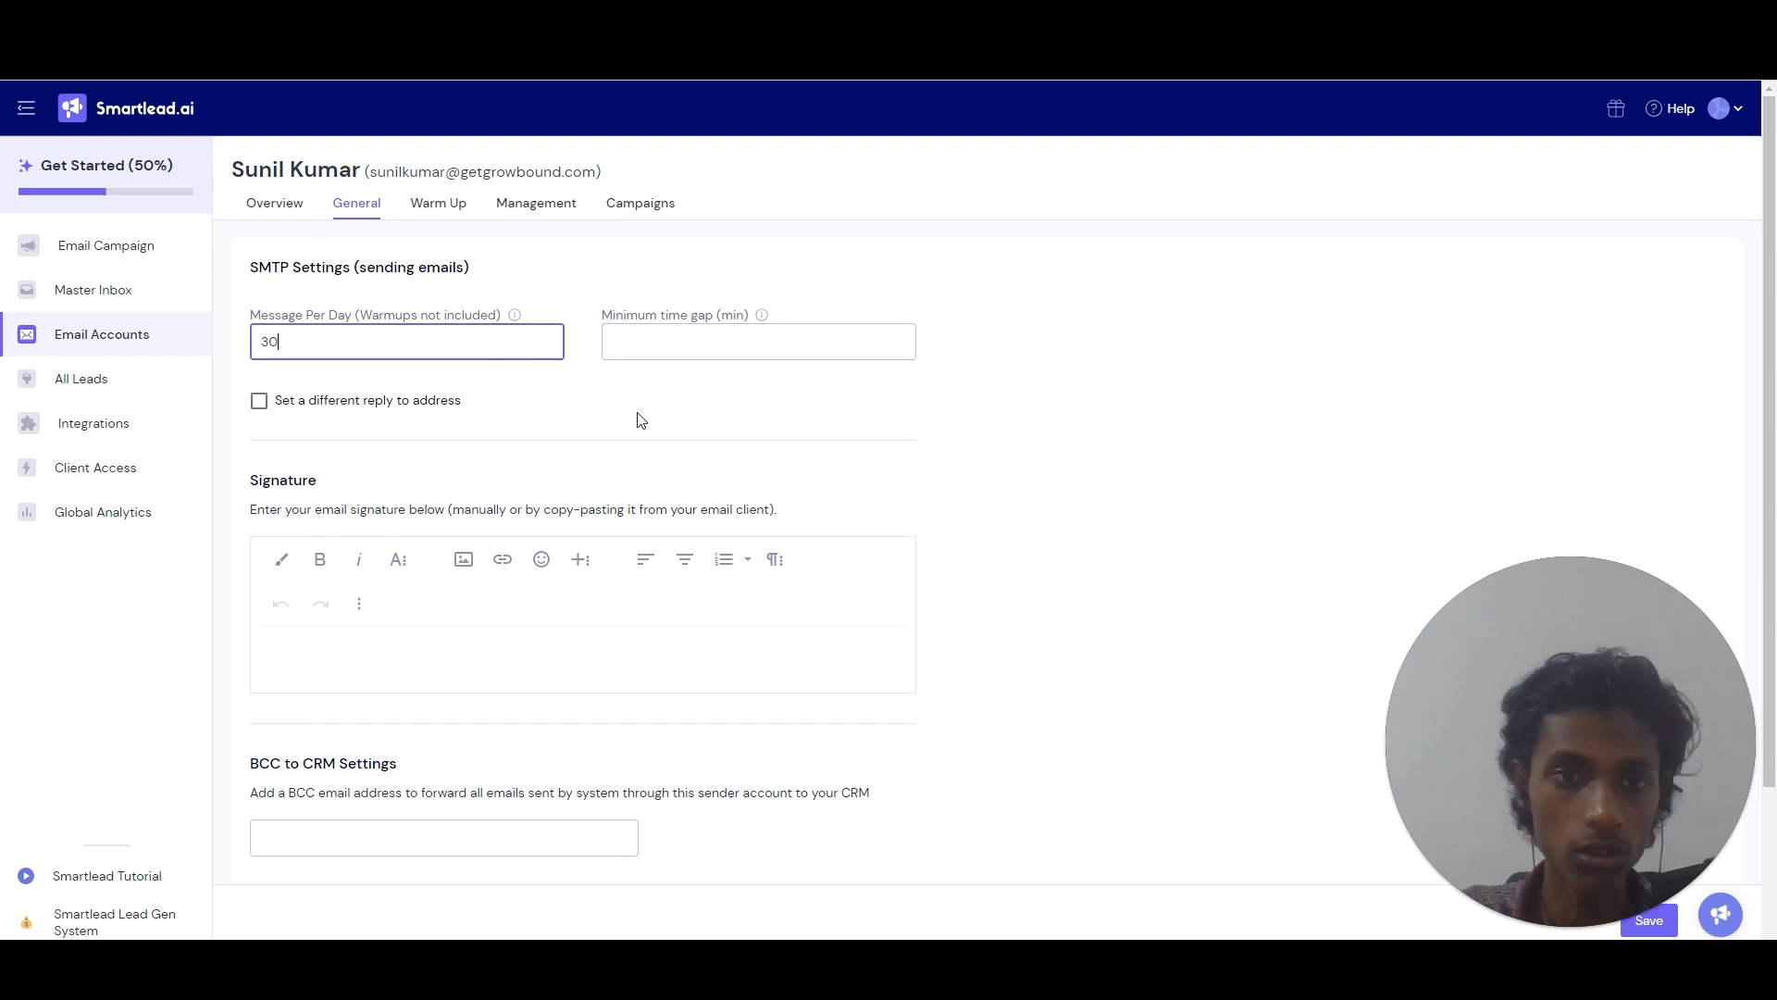
pyautogui.click(642, 422)
pyautogui.click(1249, 491)
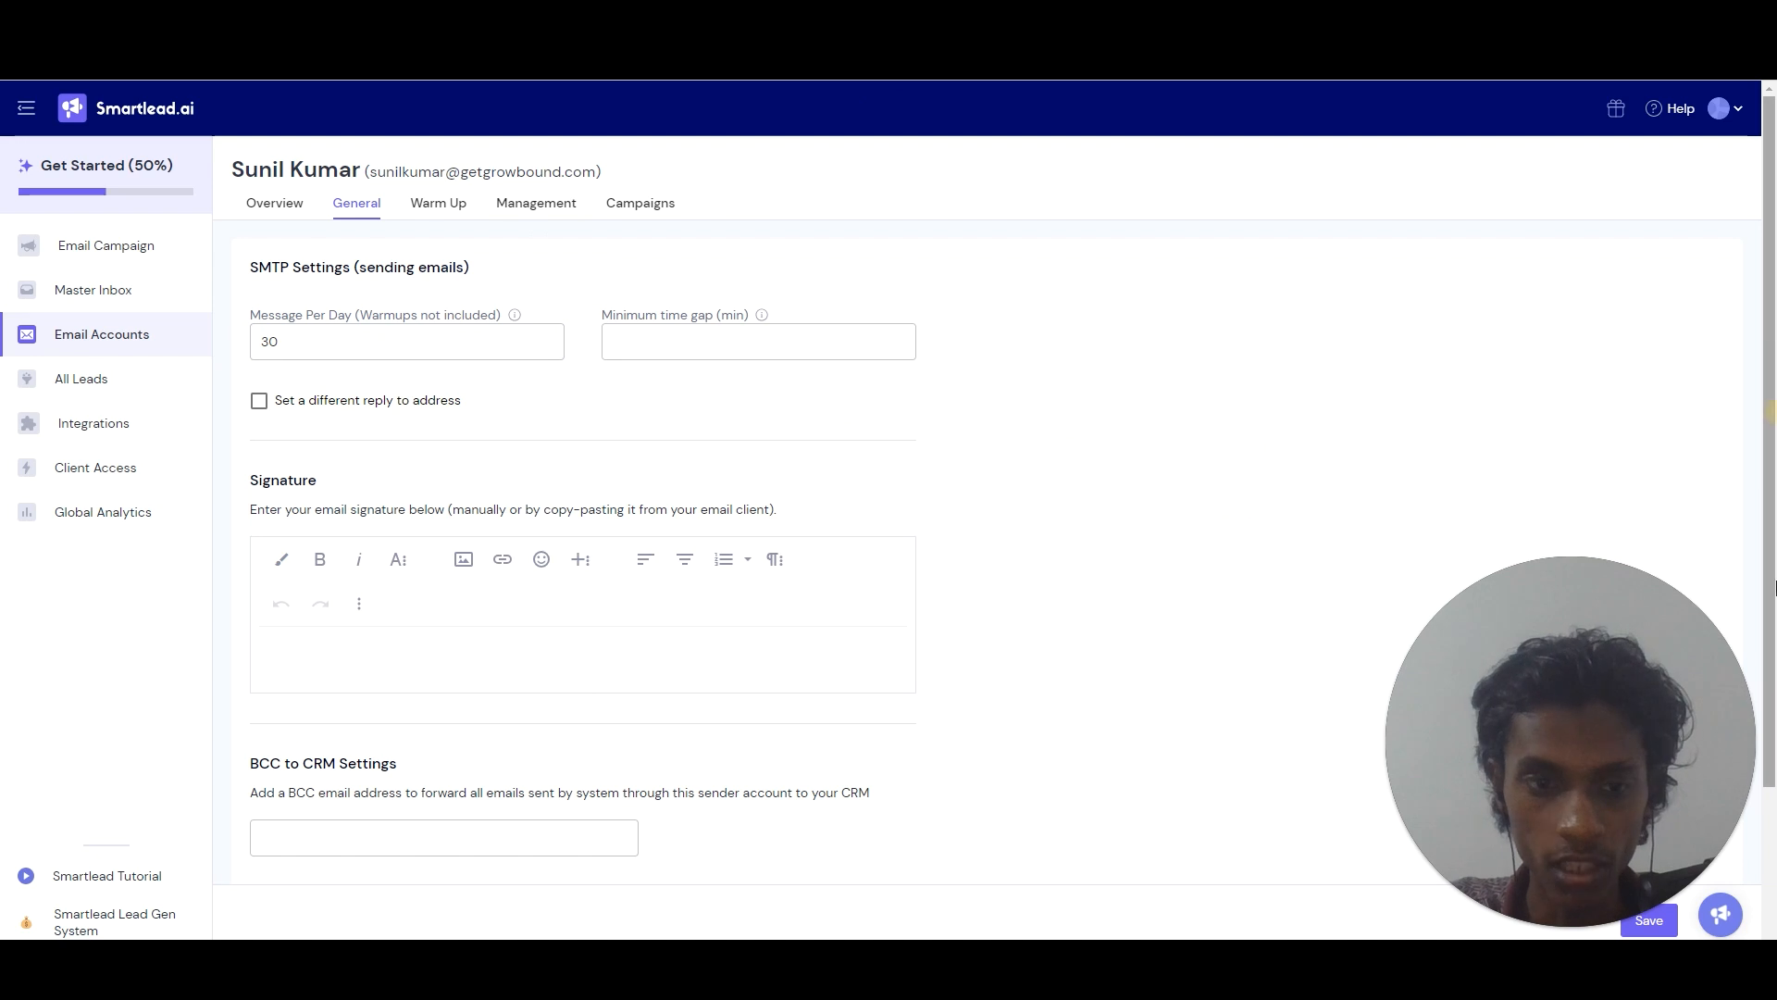
pyautogui.scroll(-2, 1772, 587)
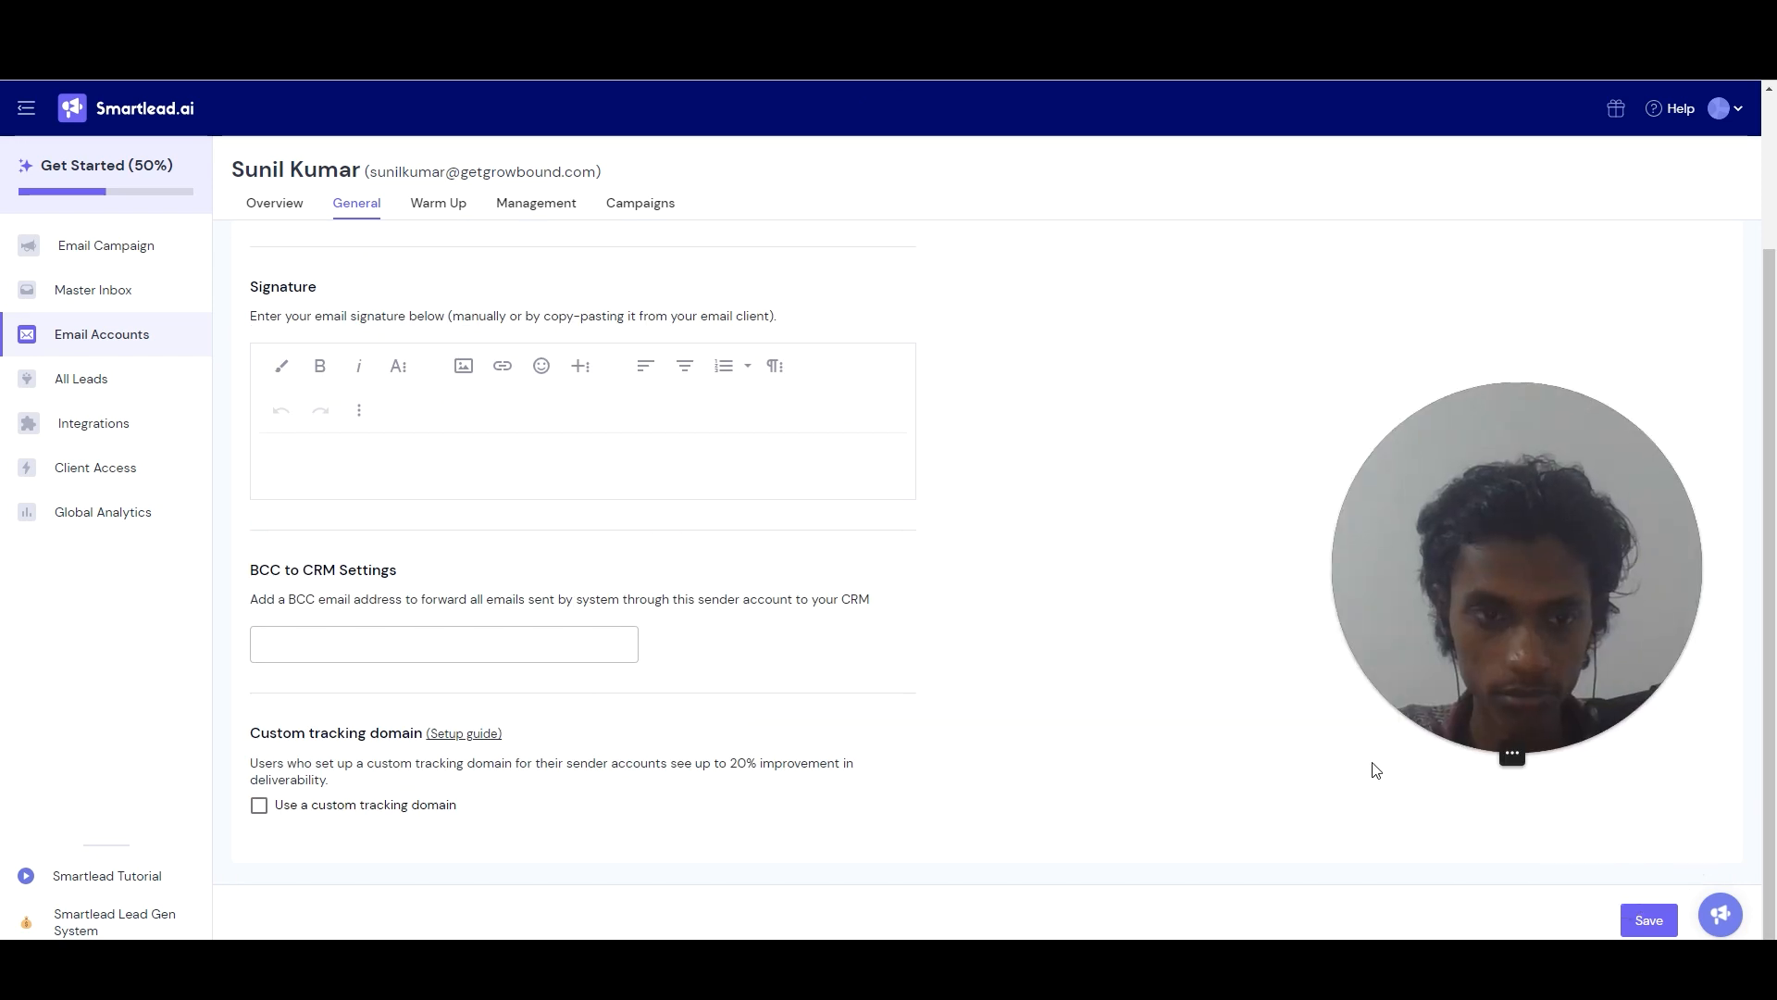
pyautogui.click(1646, 919)
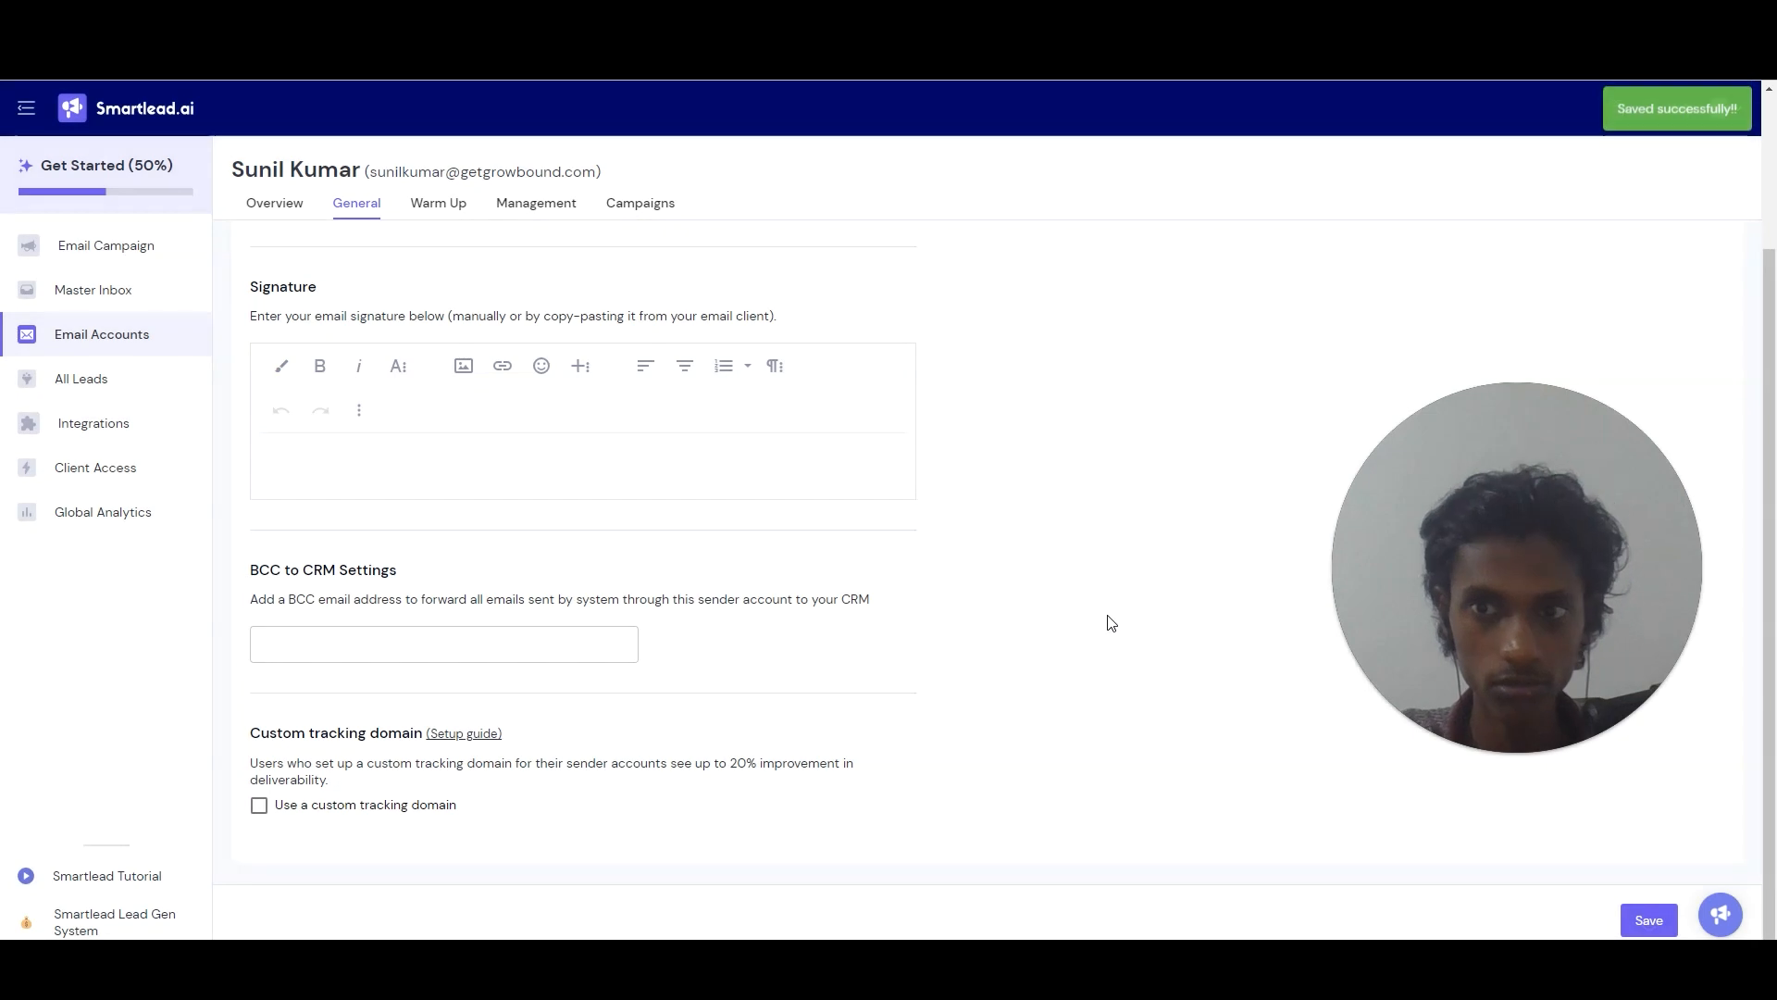
pyautogui.moveTo(1770, 631); pyautogui.dragTo(1770, 476)
# On Warm Up, set total warmup emails to 20 and randomise the range to 15–20.
pyautogui.click(427, 211)
pyautogui.moveTo(902, 328); pyautogui.dragTo(786, 384)
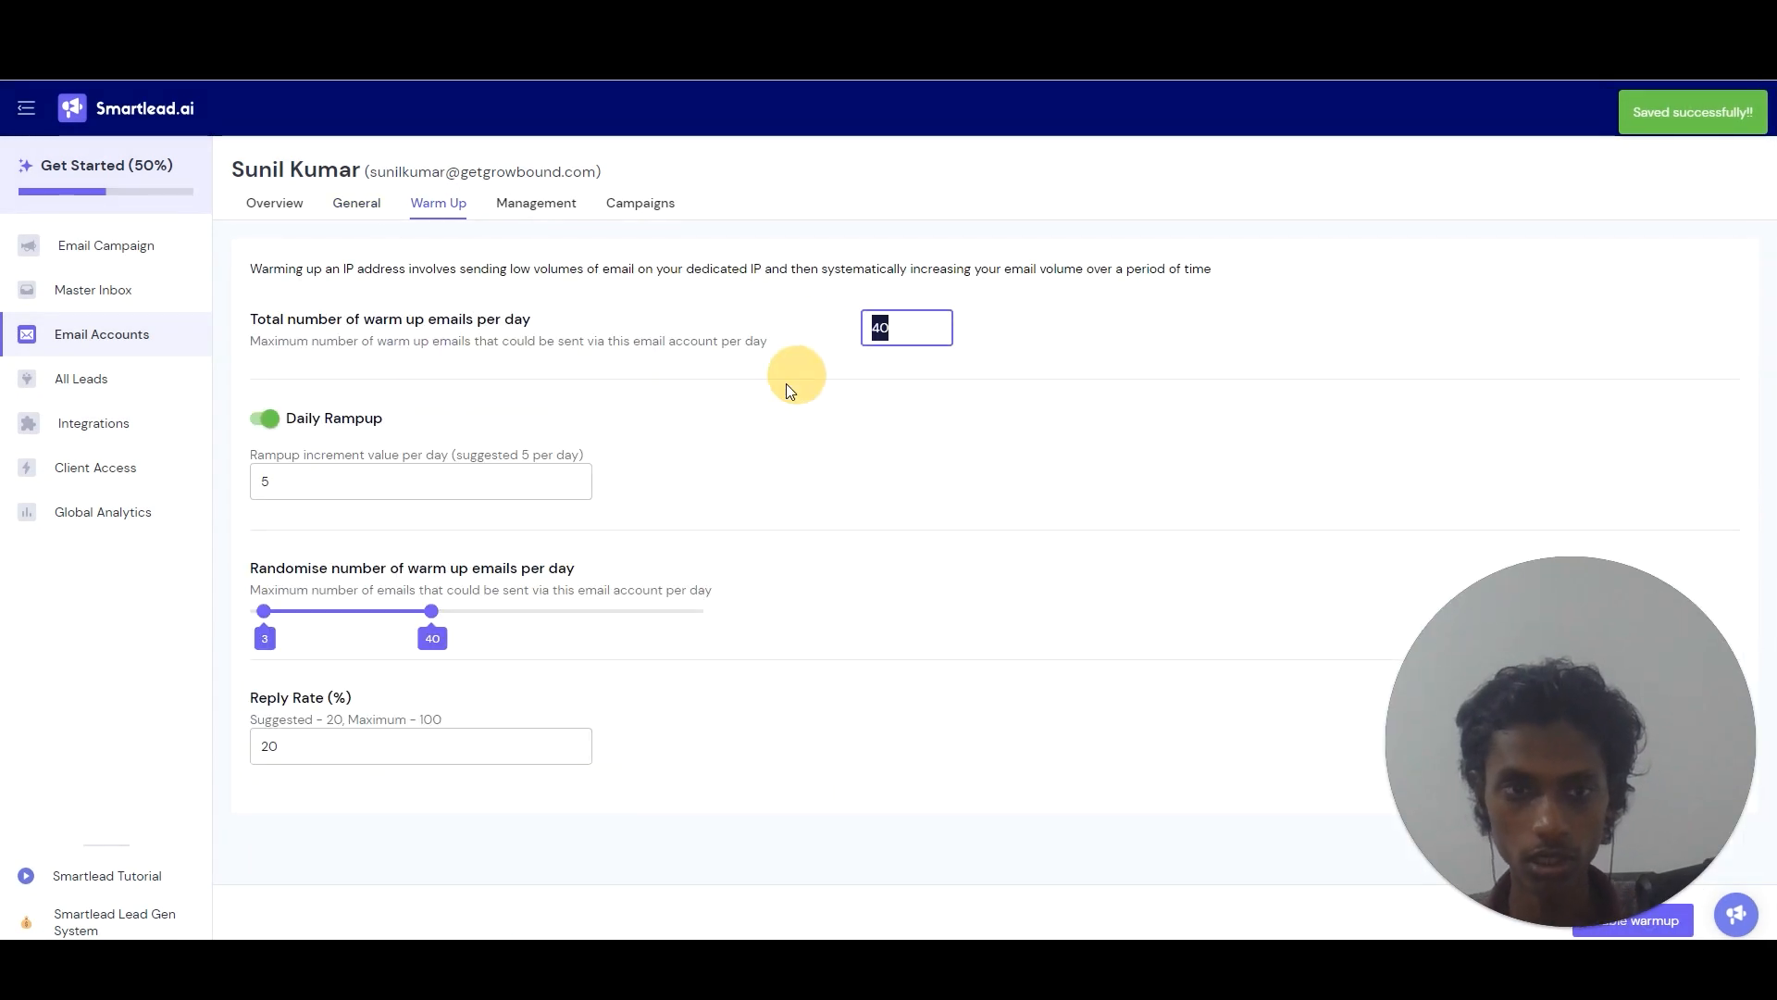
pyautogui.write('20')
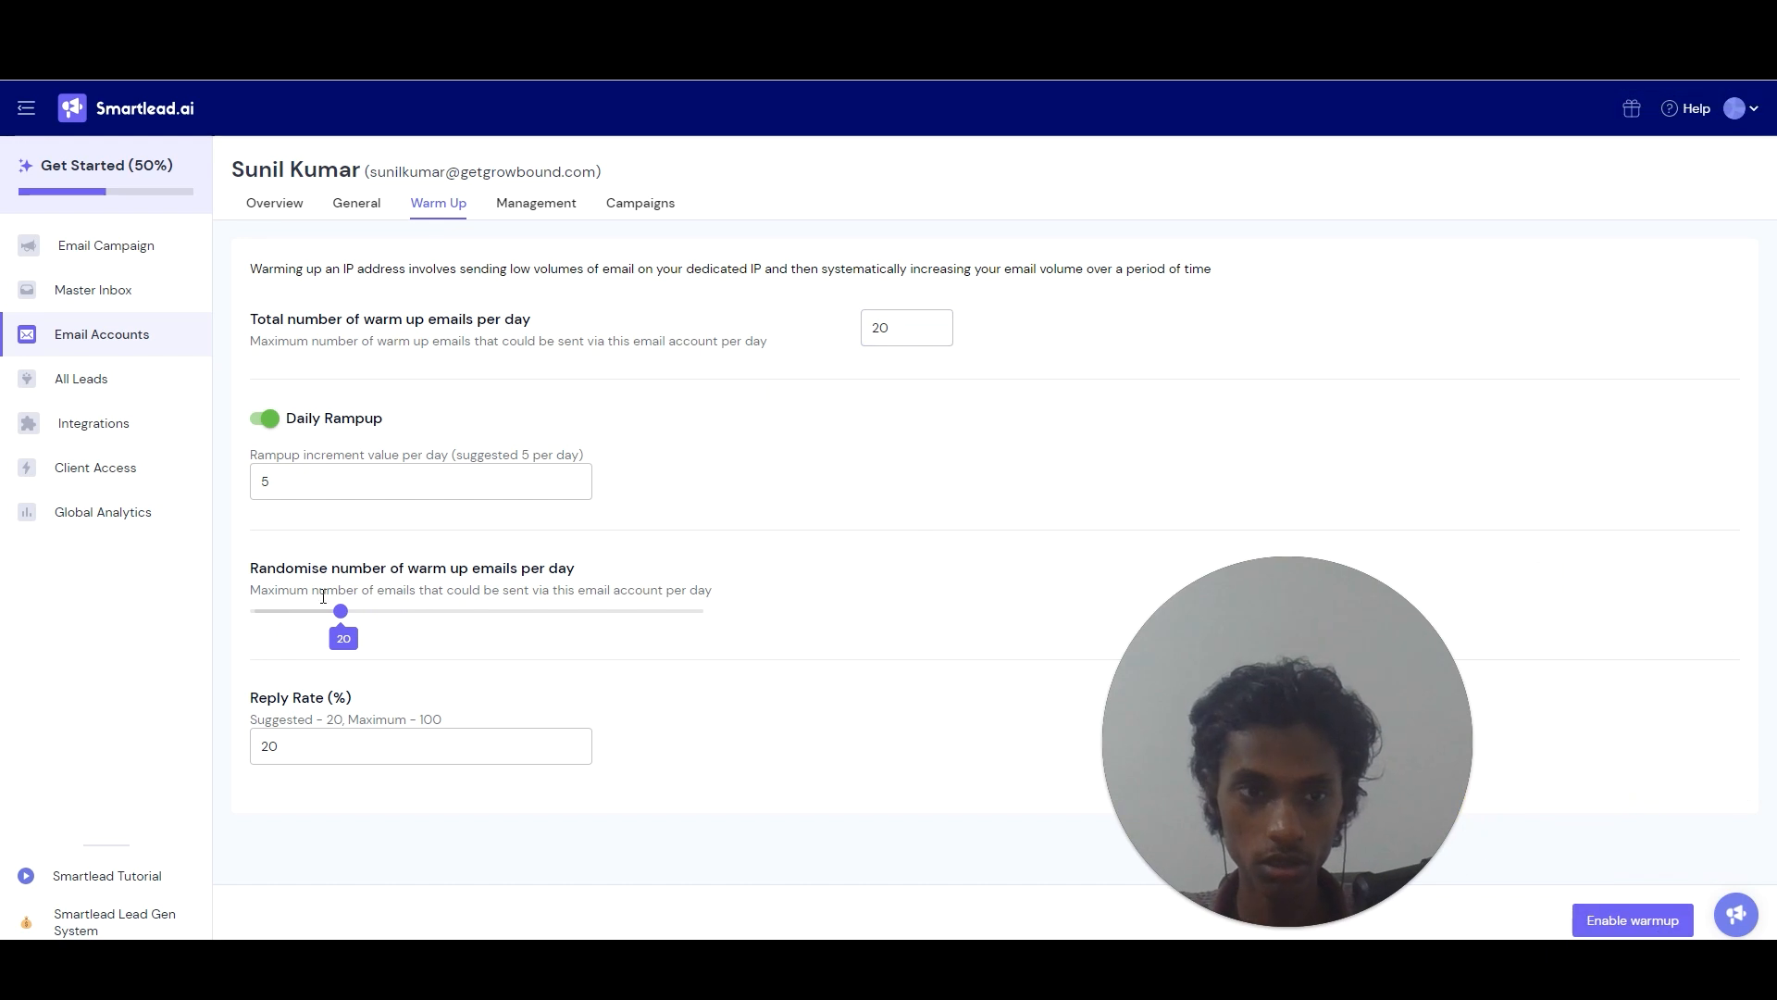
pyautogui.click(322, 613)
pyautogui.moveTo(322, 614); pyautogui.dragTo(319, 614)
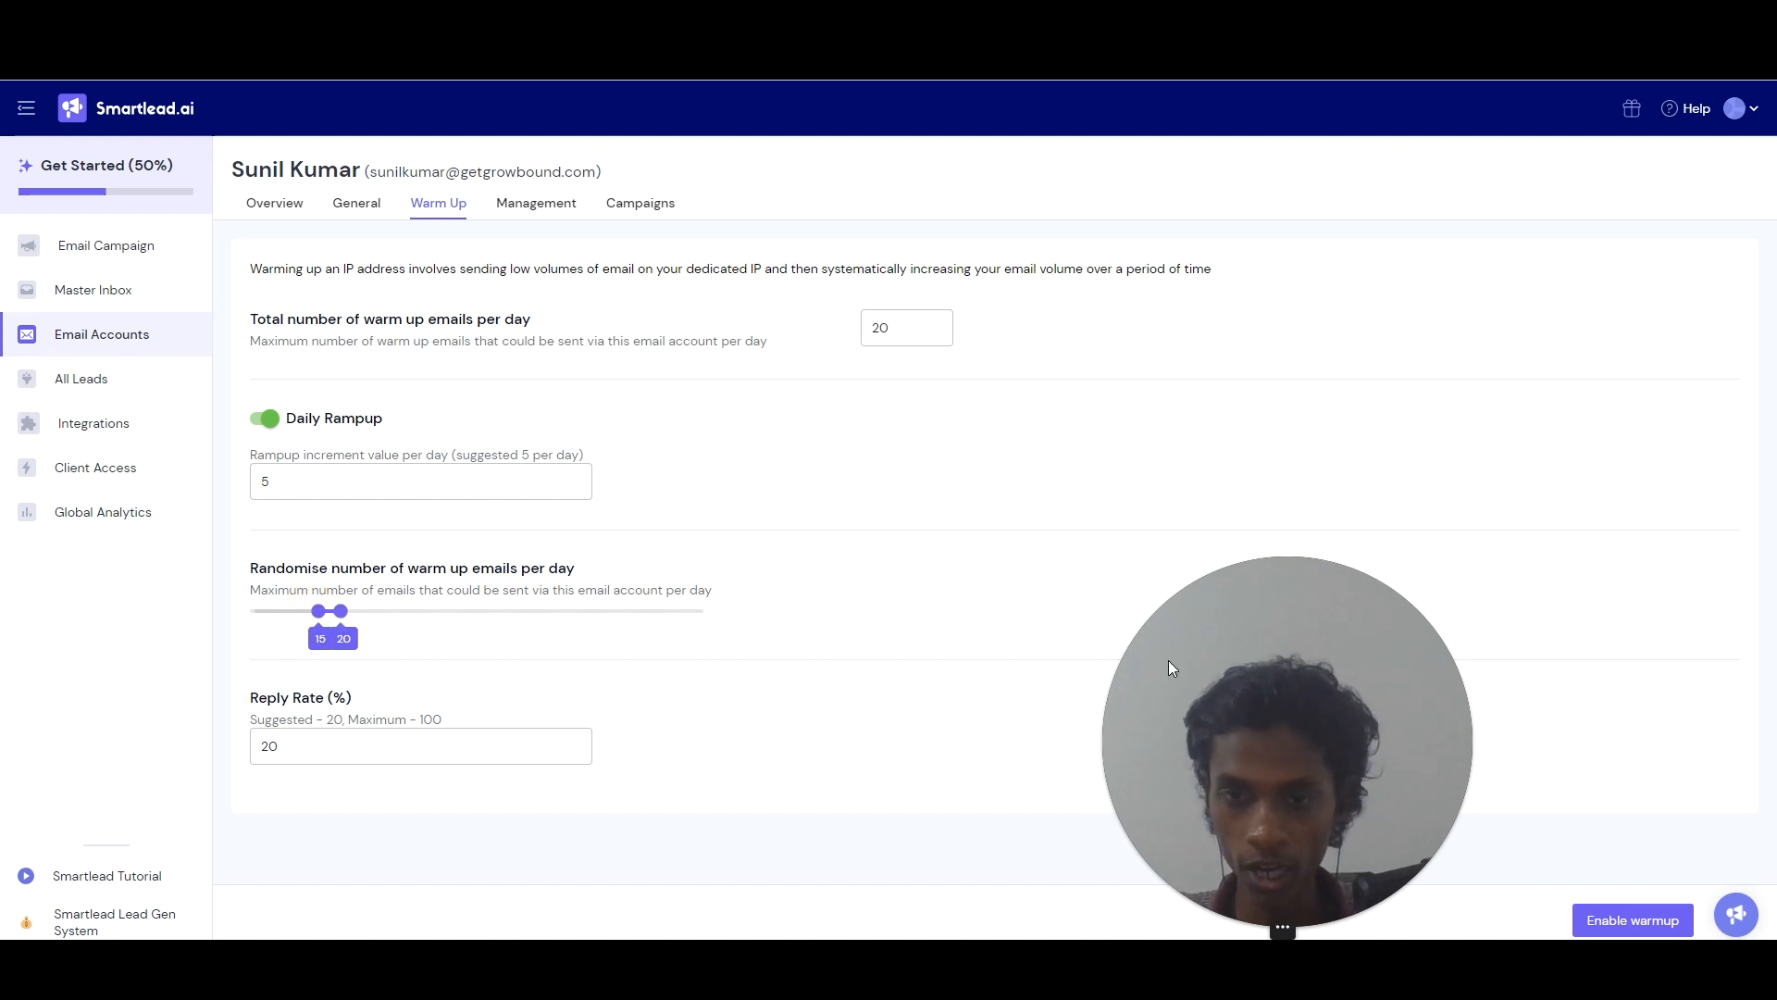
pyautogui.moveTo(1255, 658); pyautogui.dragTo(1385, 699)
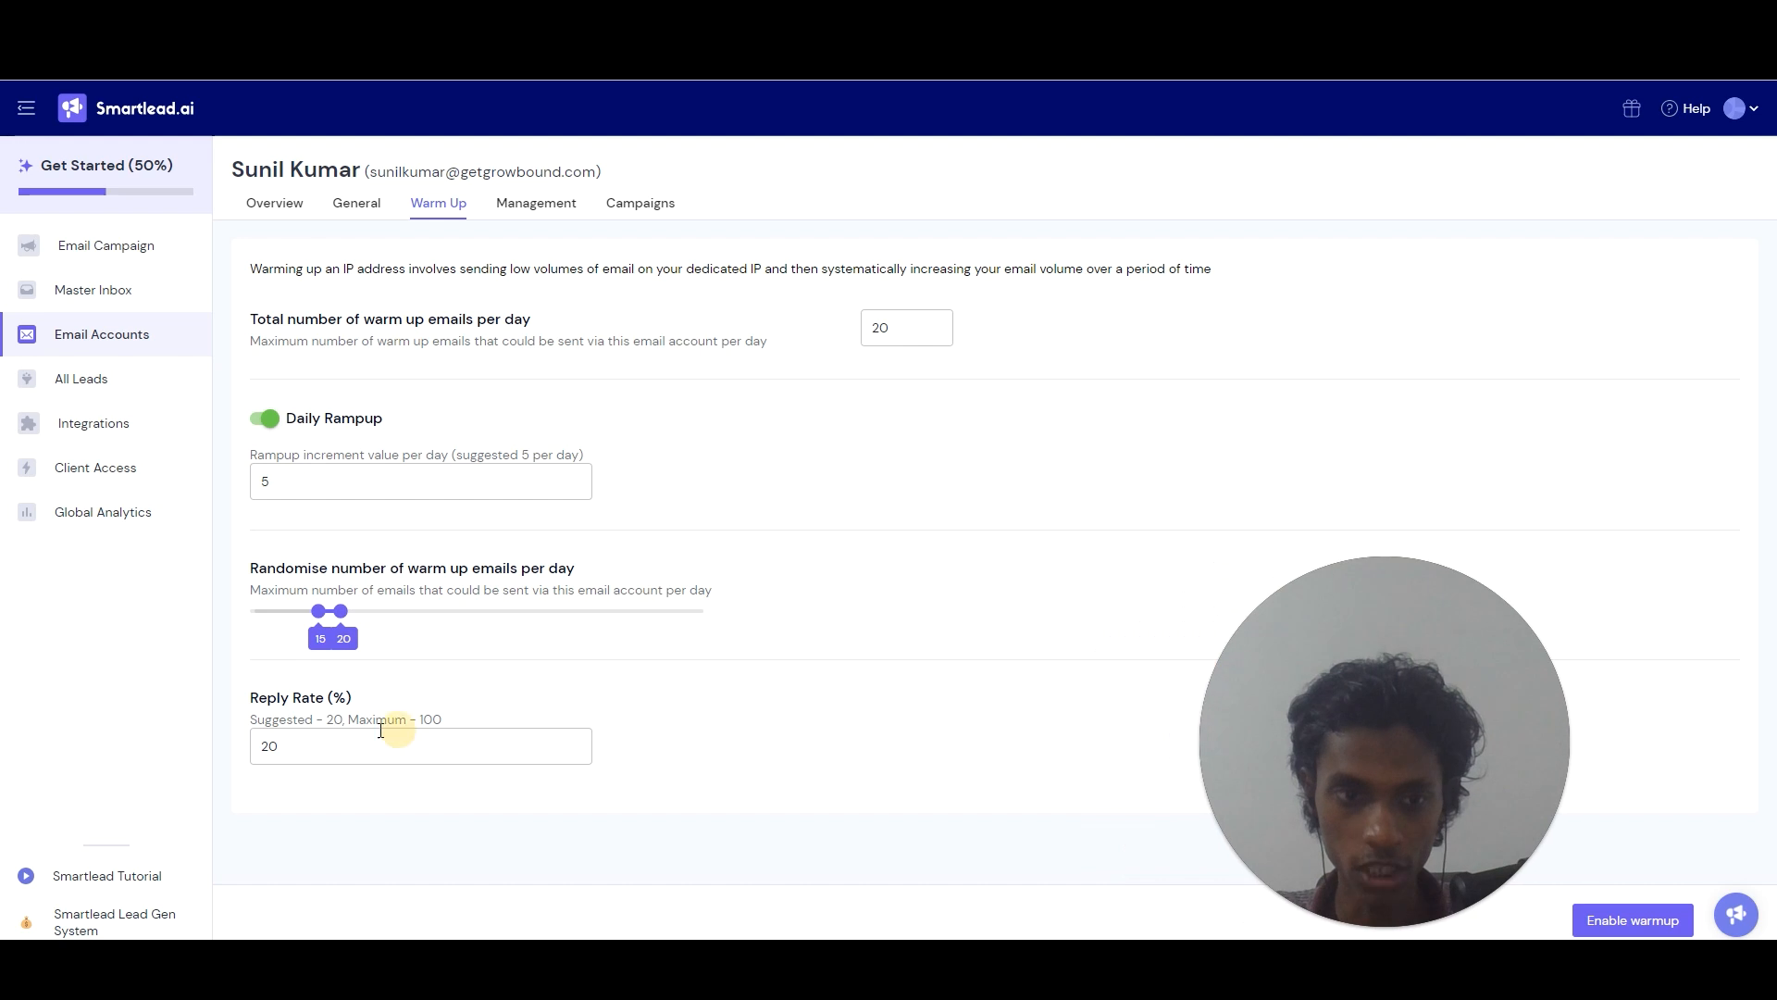
# Enable warmup, acknowledge the alert, and save the updated warmup settings.
pyautogui.click(1657, 916)
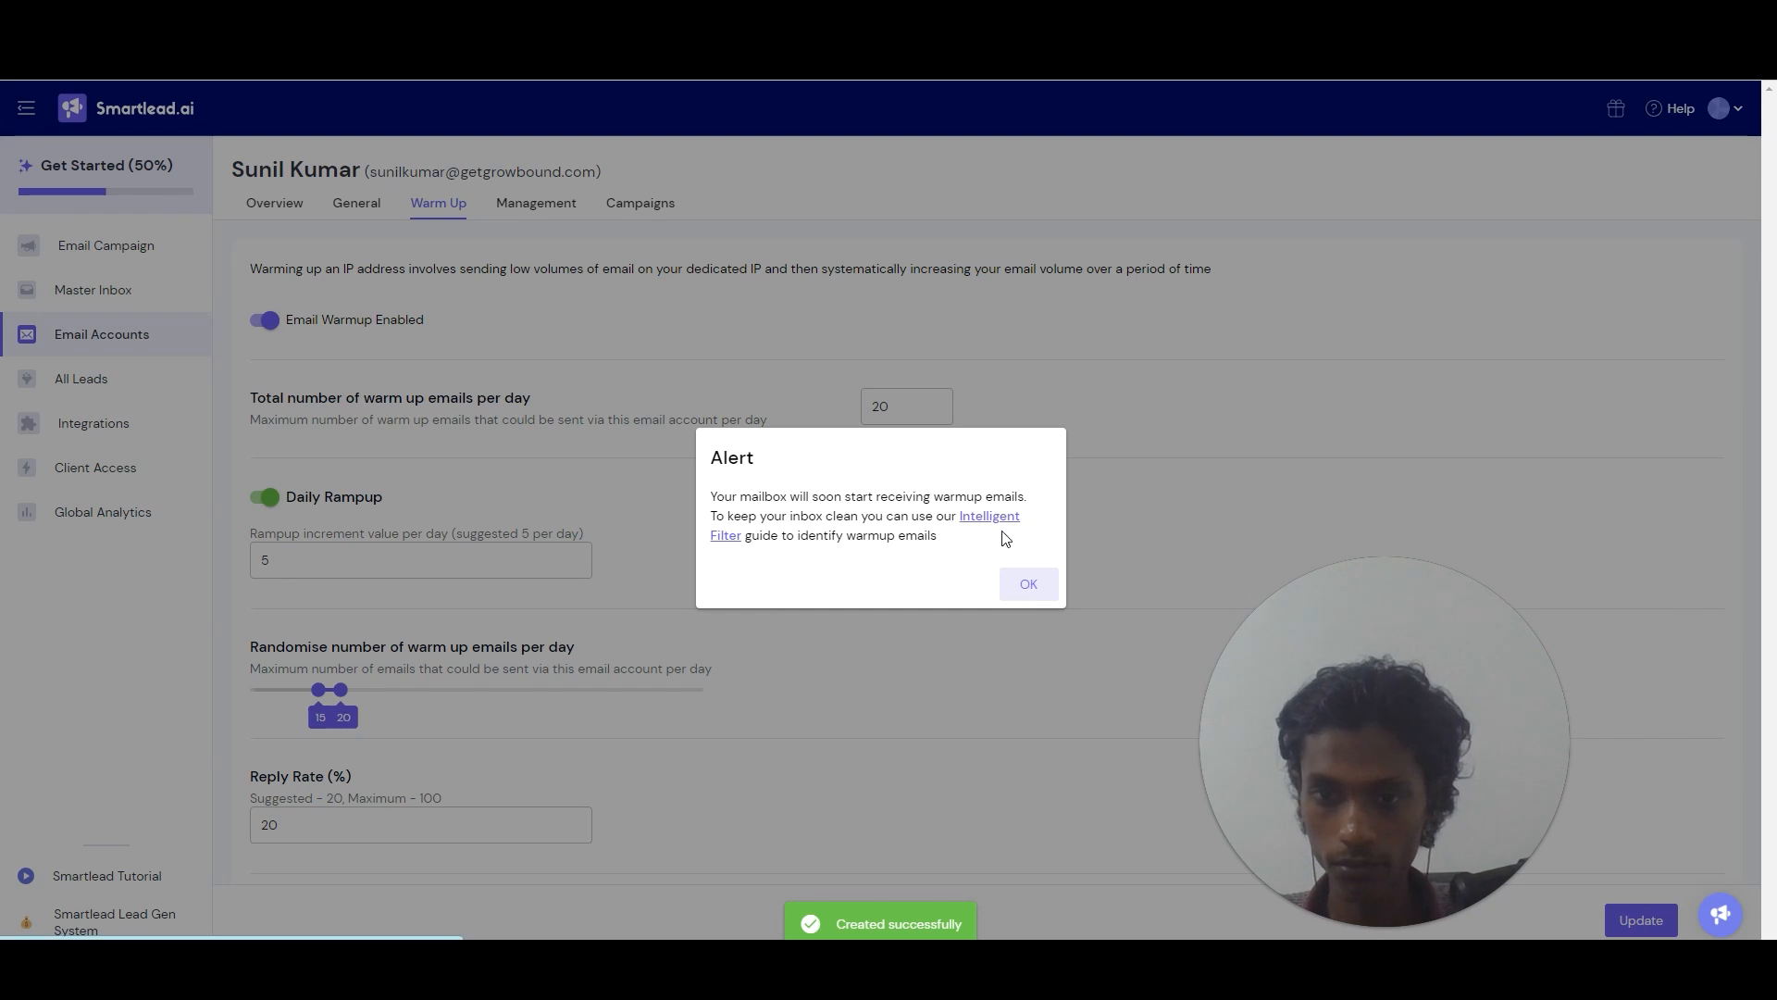
pyautogui.click(1023, 576)
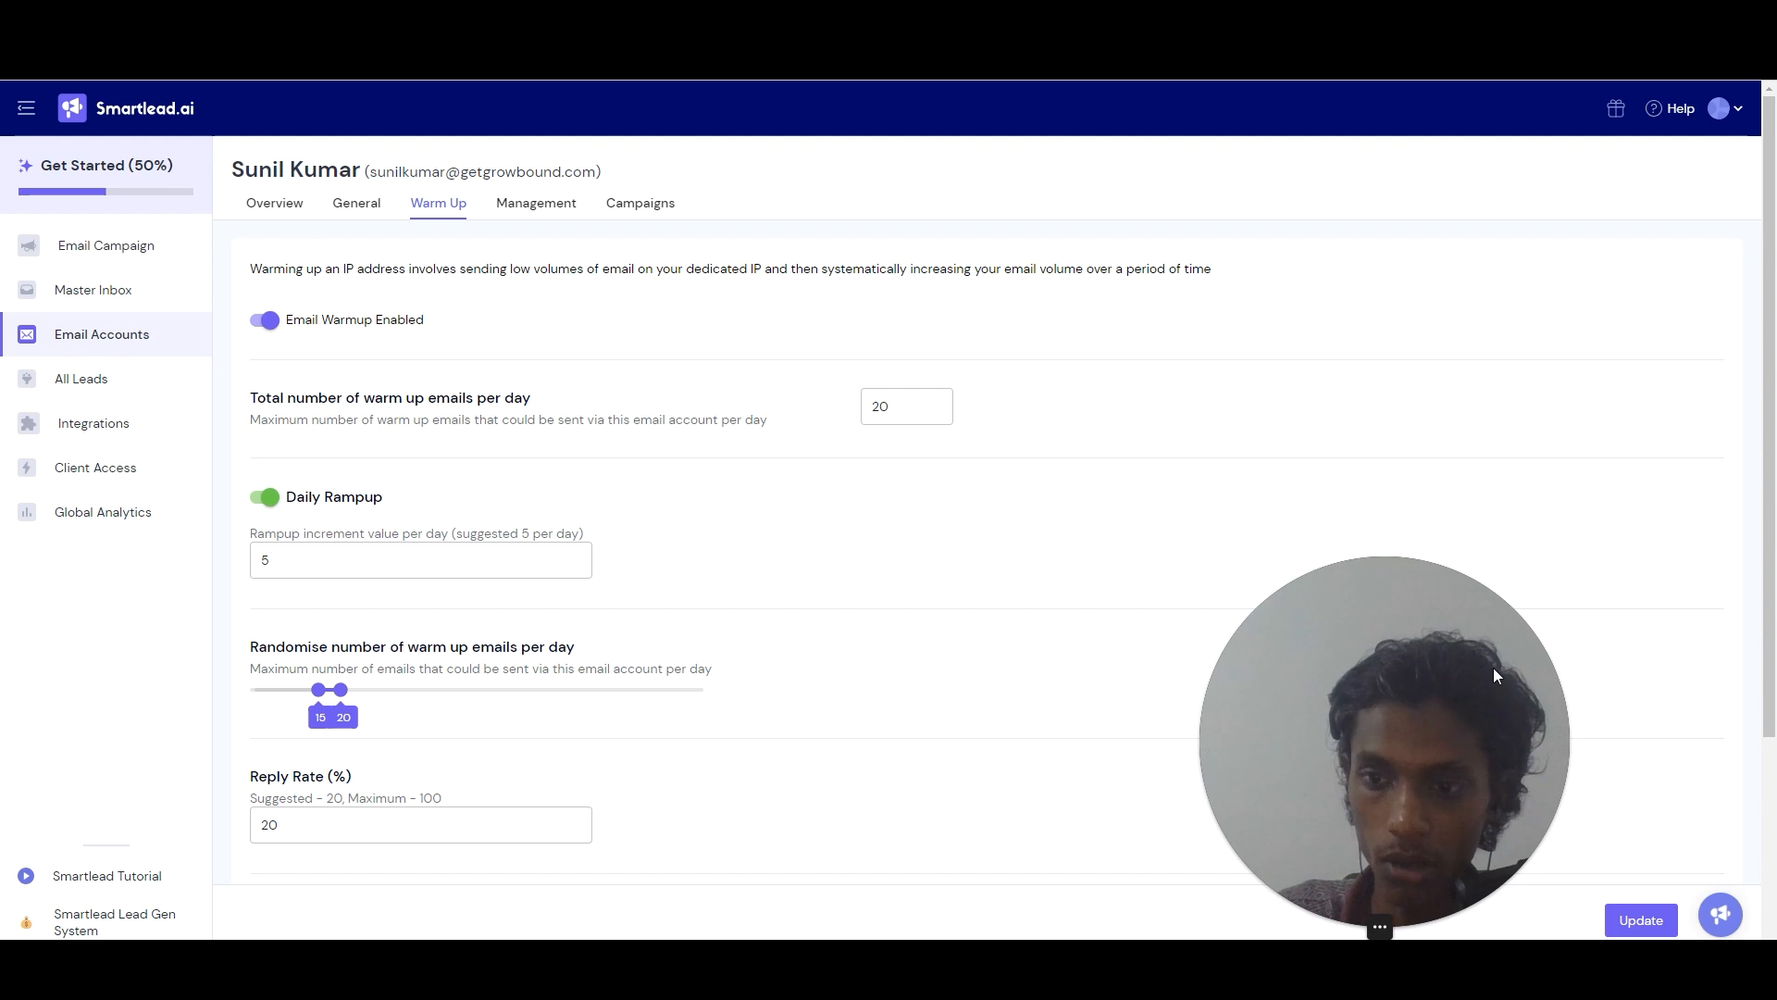
pyautogui.click(1637, 919)
pyautogui.scroll(-2, 1770, 648)
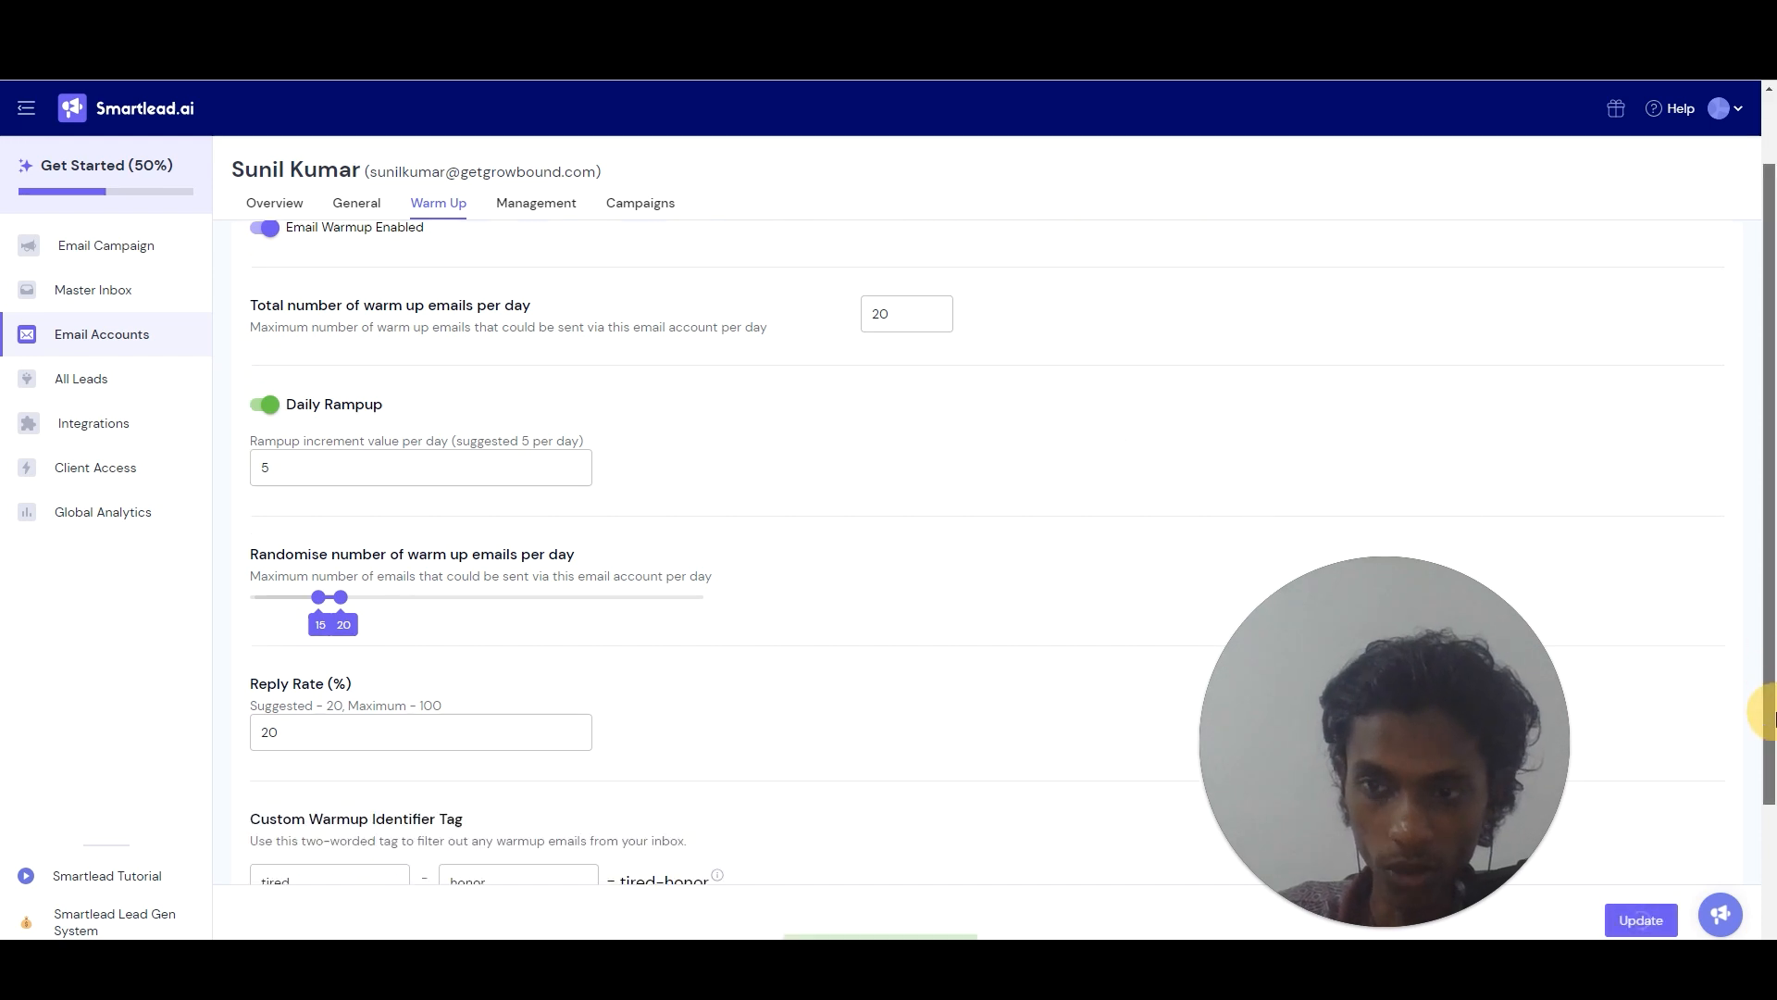
pyautogui.scroll(2, 1770, 704)
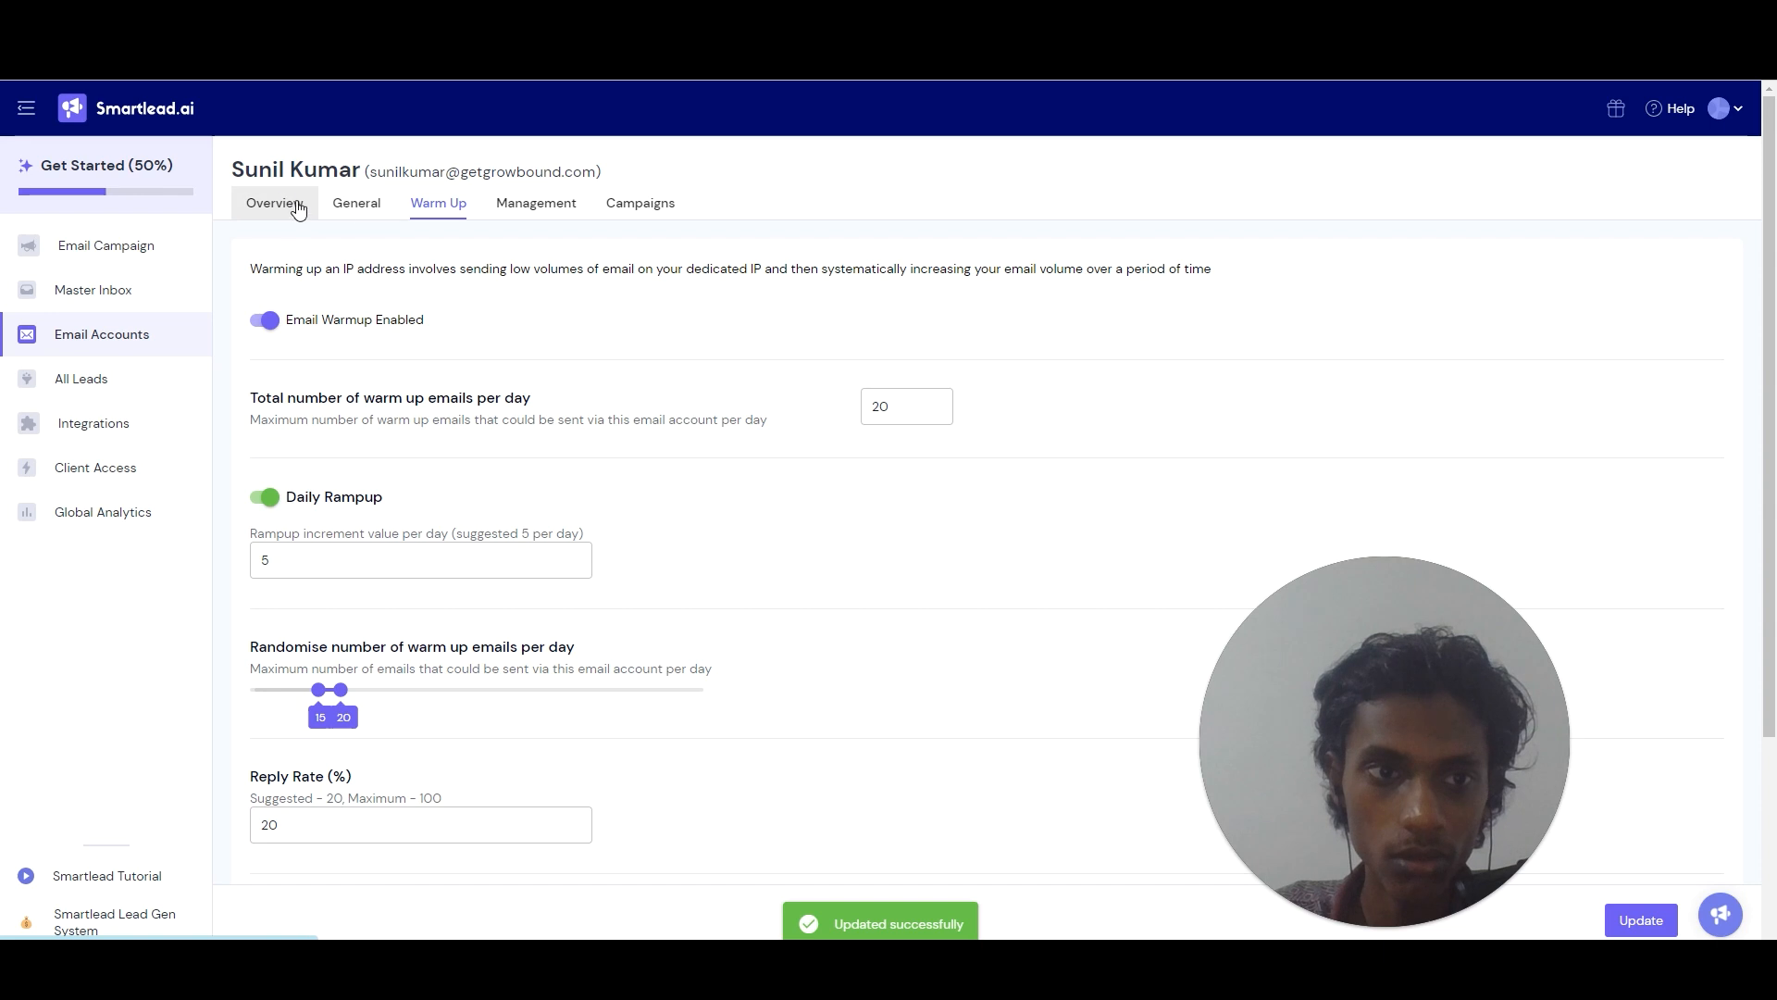
pyautogui.click(352, 208)
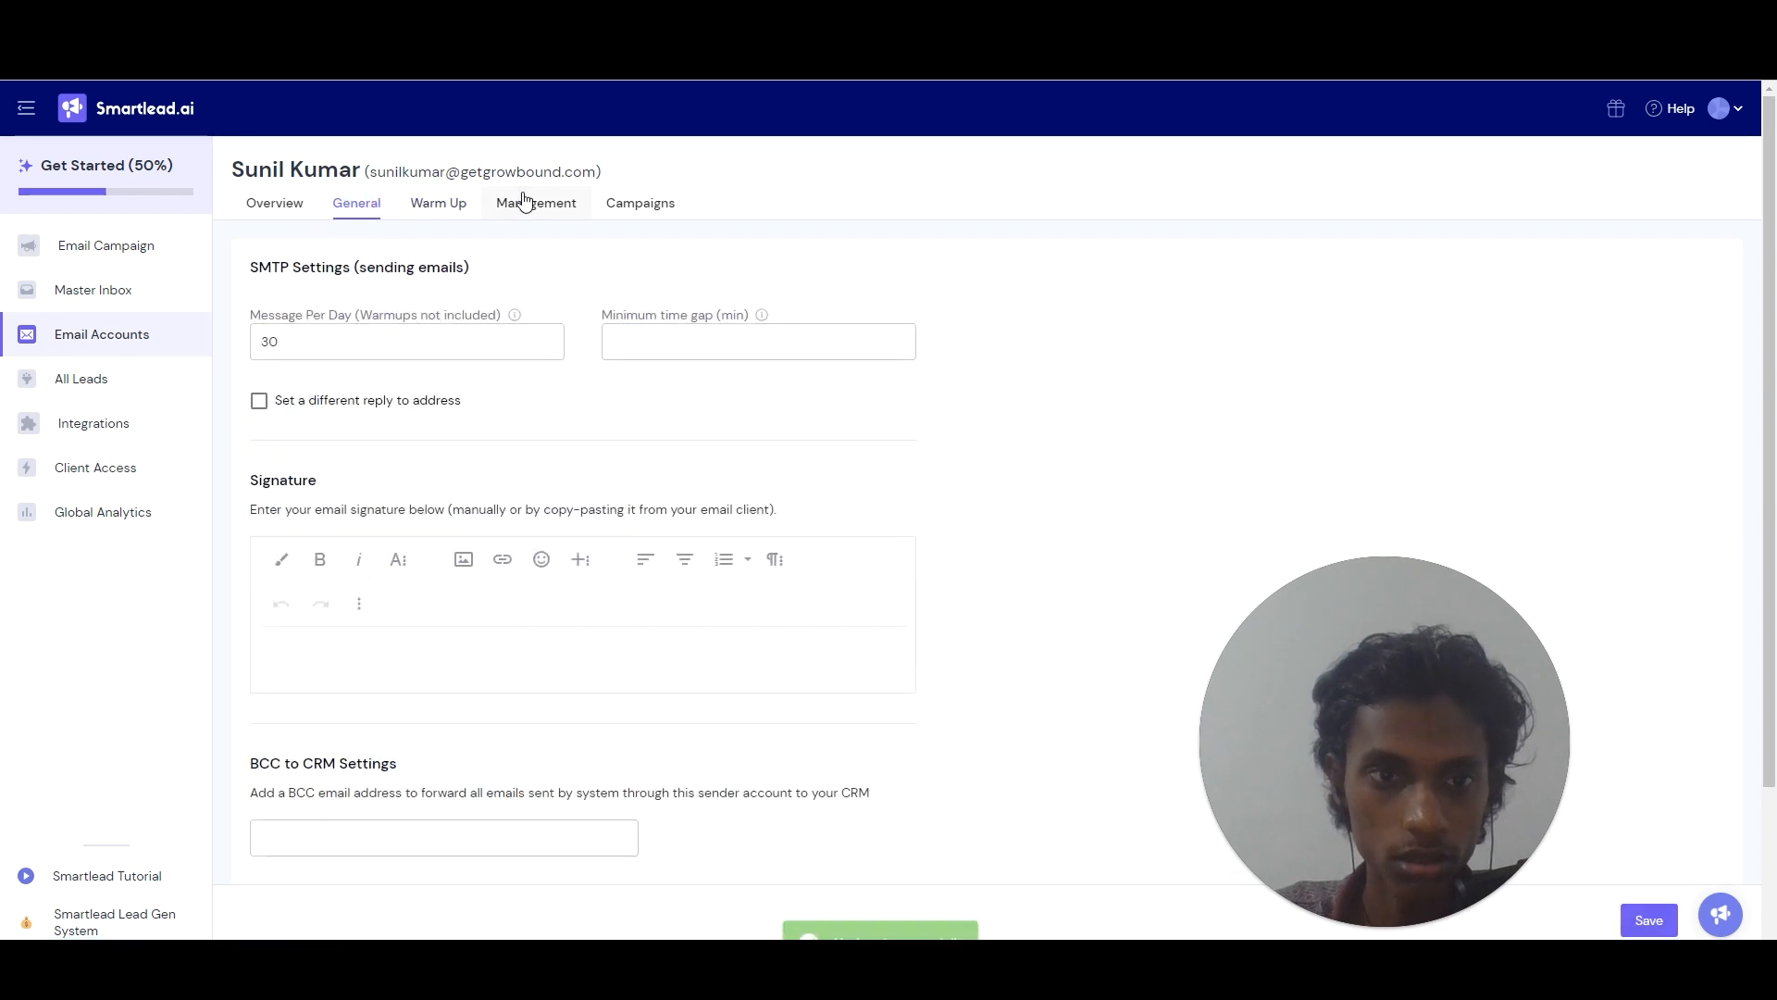
# Review the mailbox's Management overview stats, then return to the 21-account Email Accounts list.
pyautogui.scroll(-2, 435, 167)
pyautogui.click(556, 206)
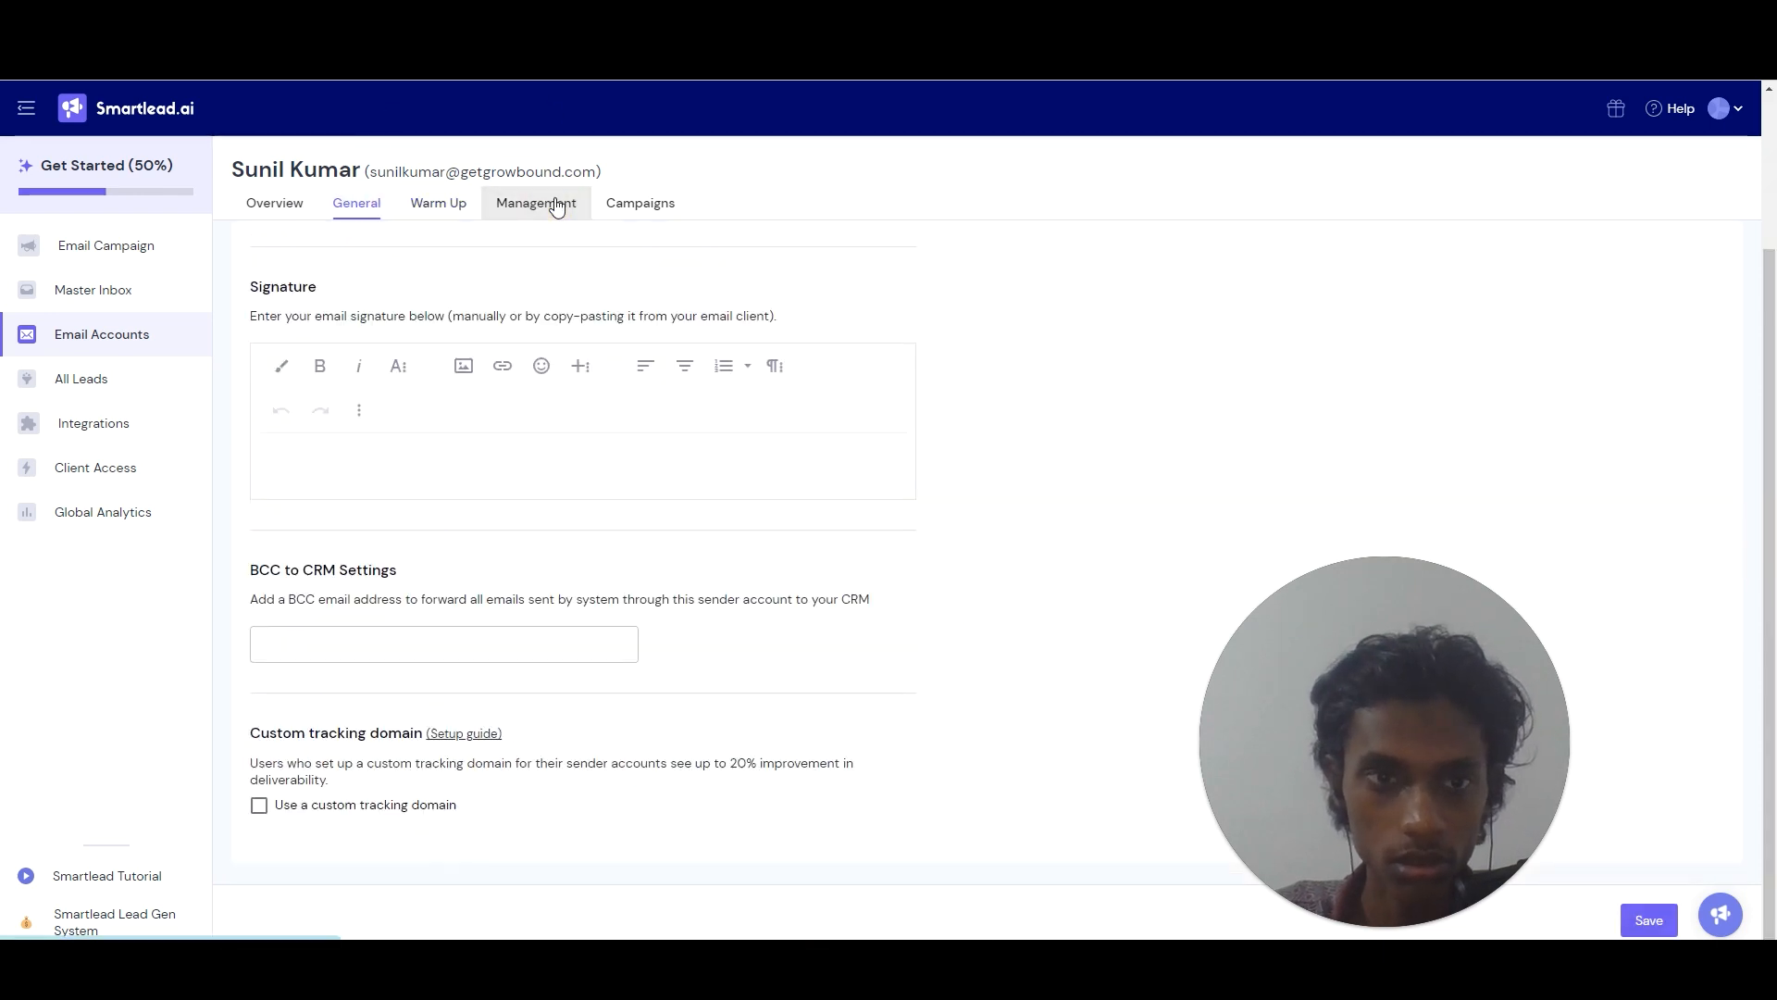
pyautogui.click(258, 206)
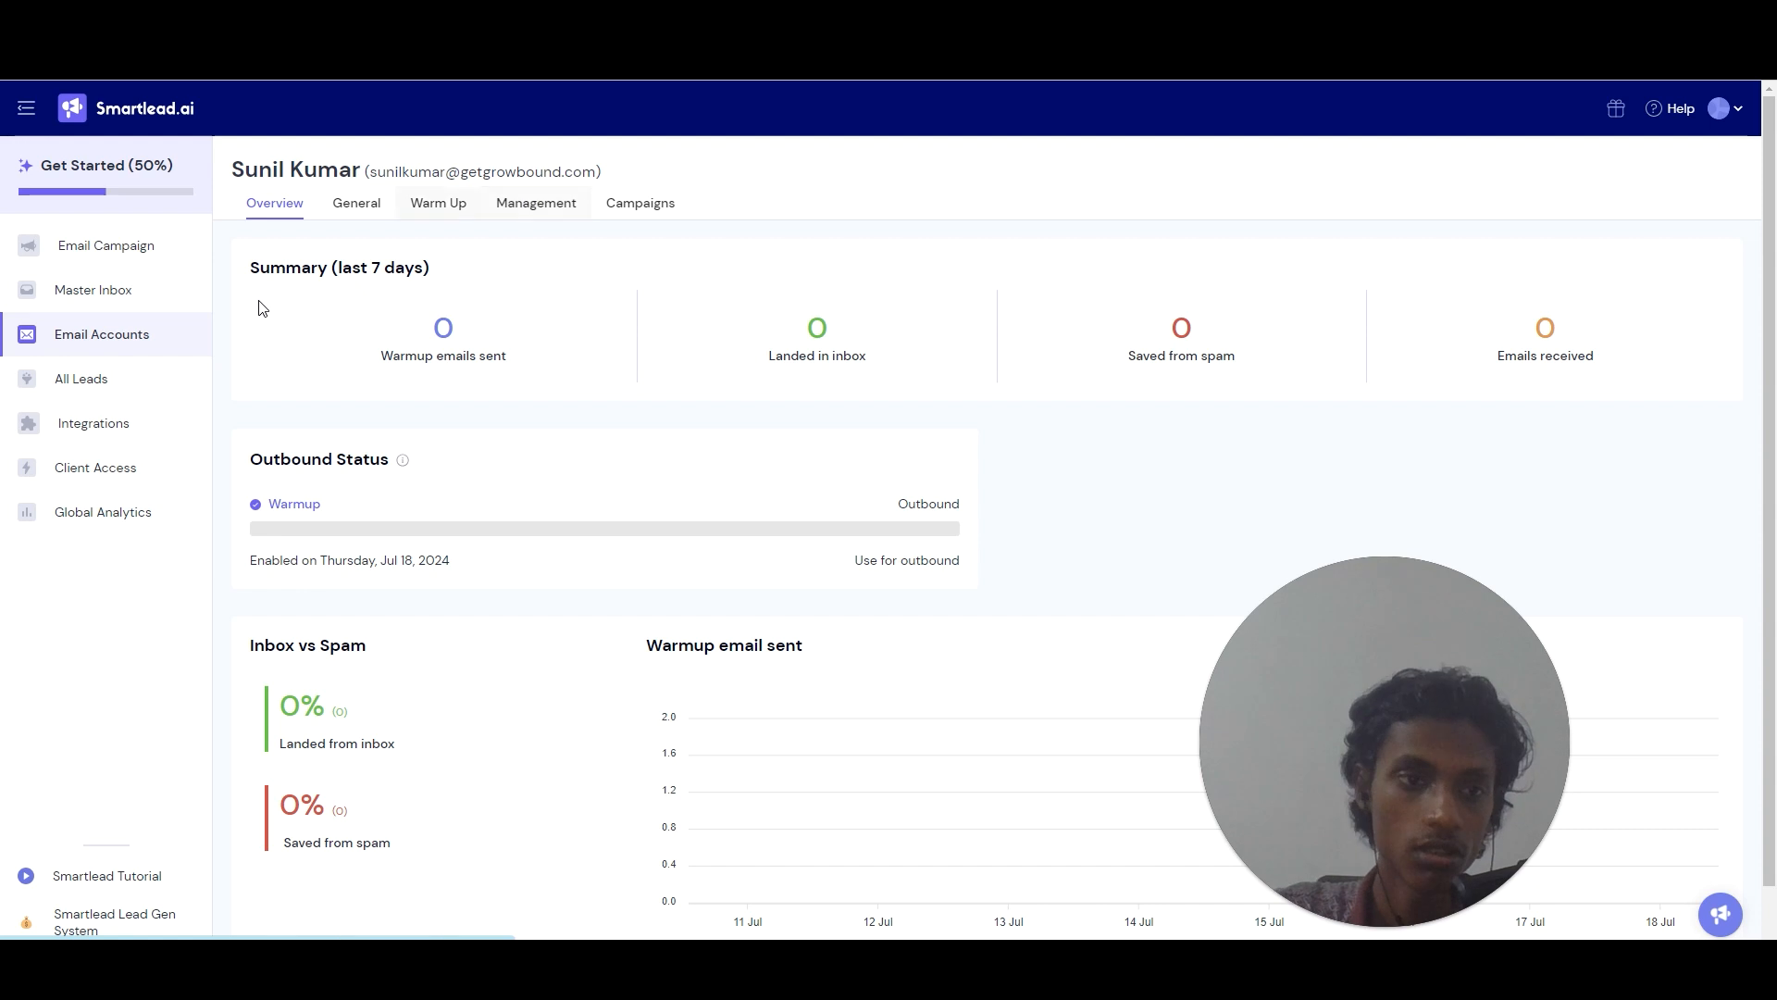
pyautogui.click(63, 341)
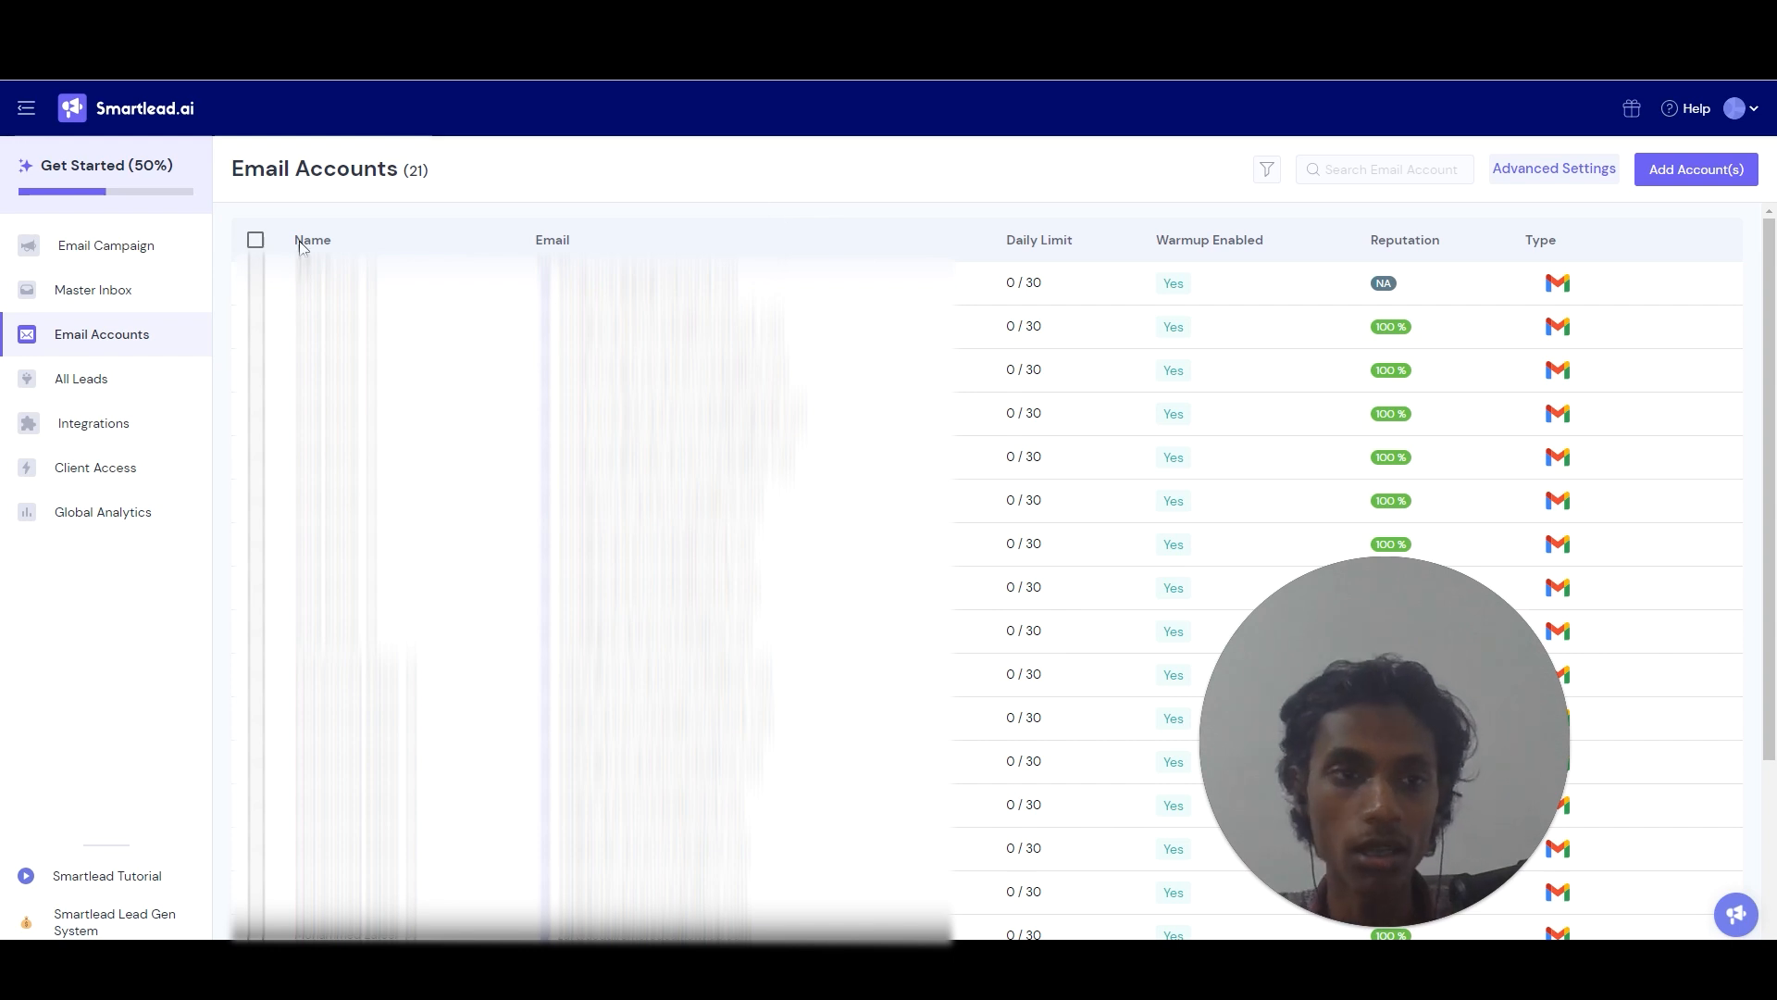
pyautogui.click(252, 240)
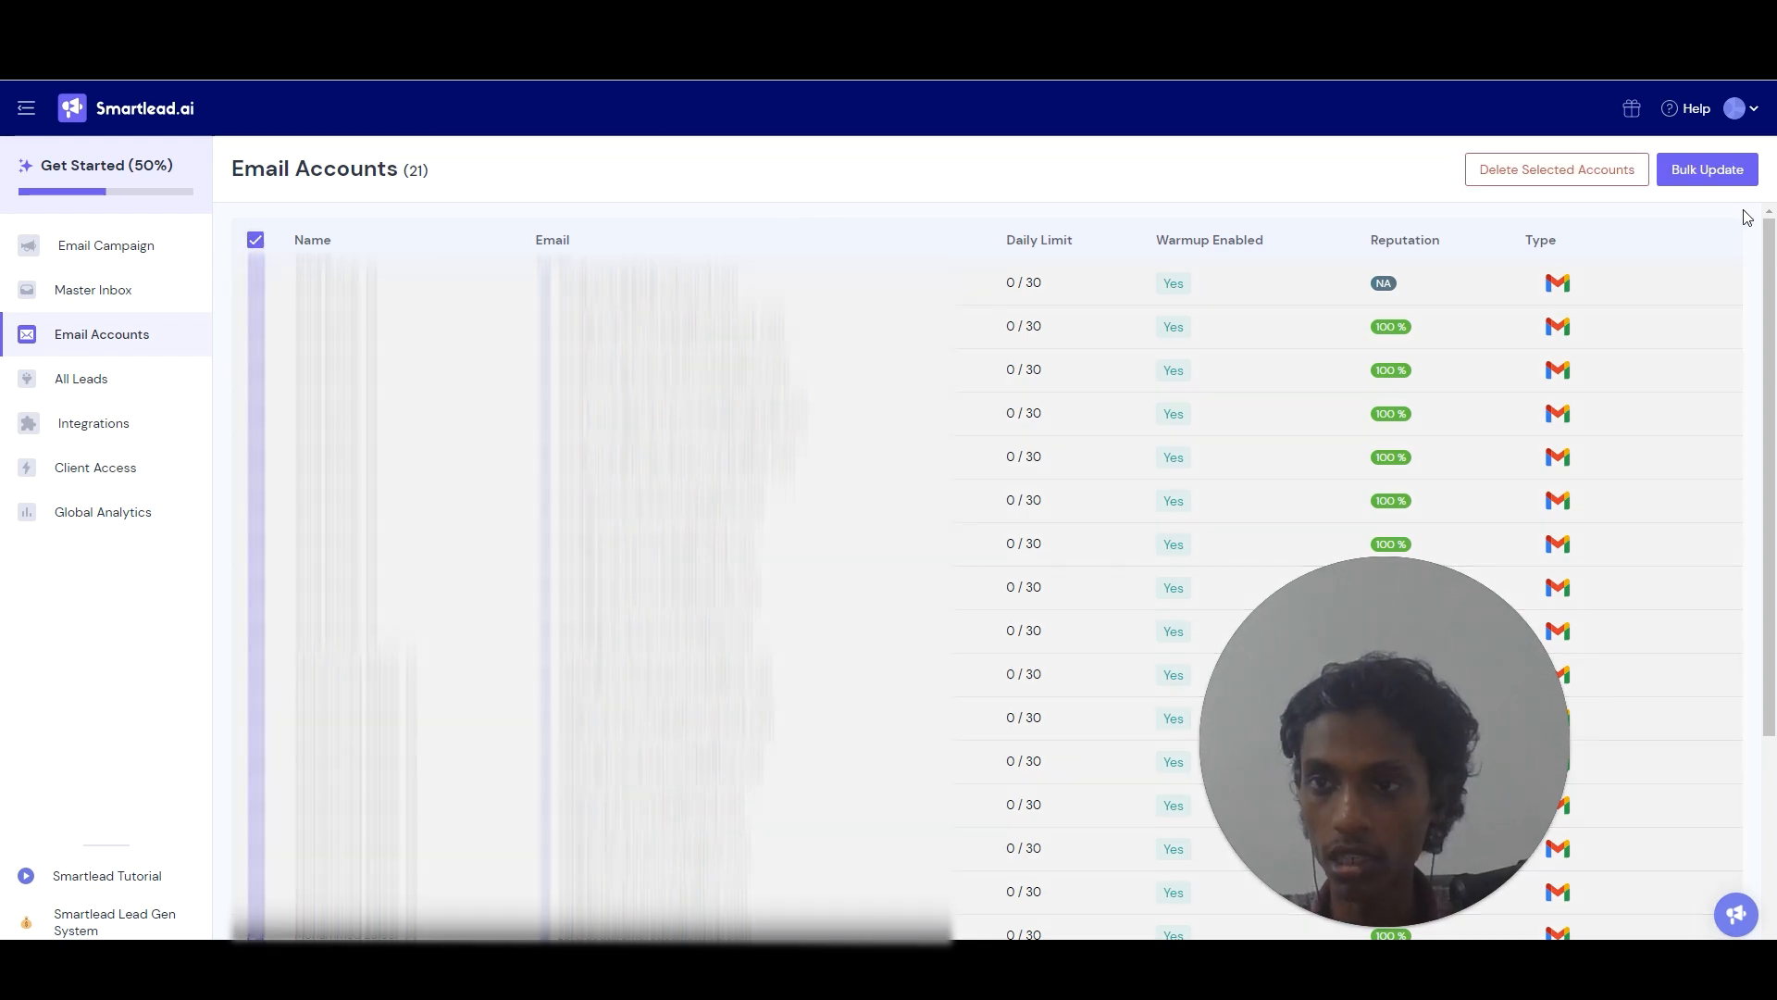
pyautogui.click(1708, 170)
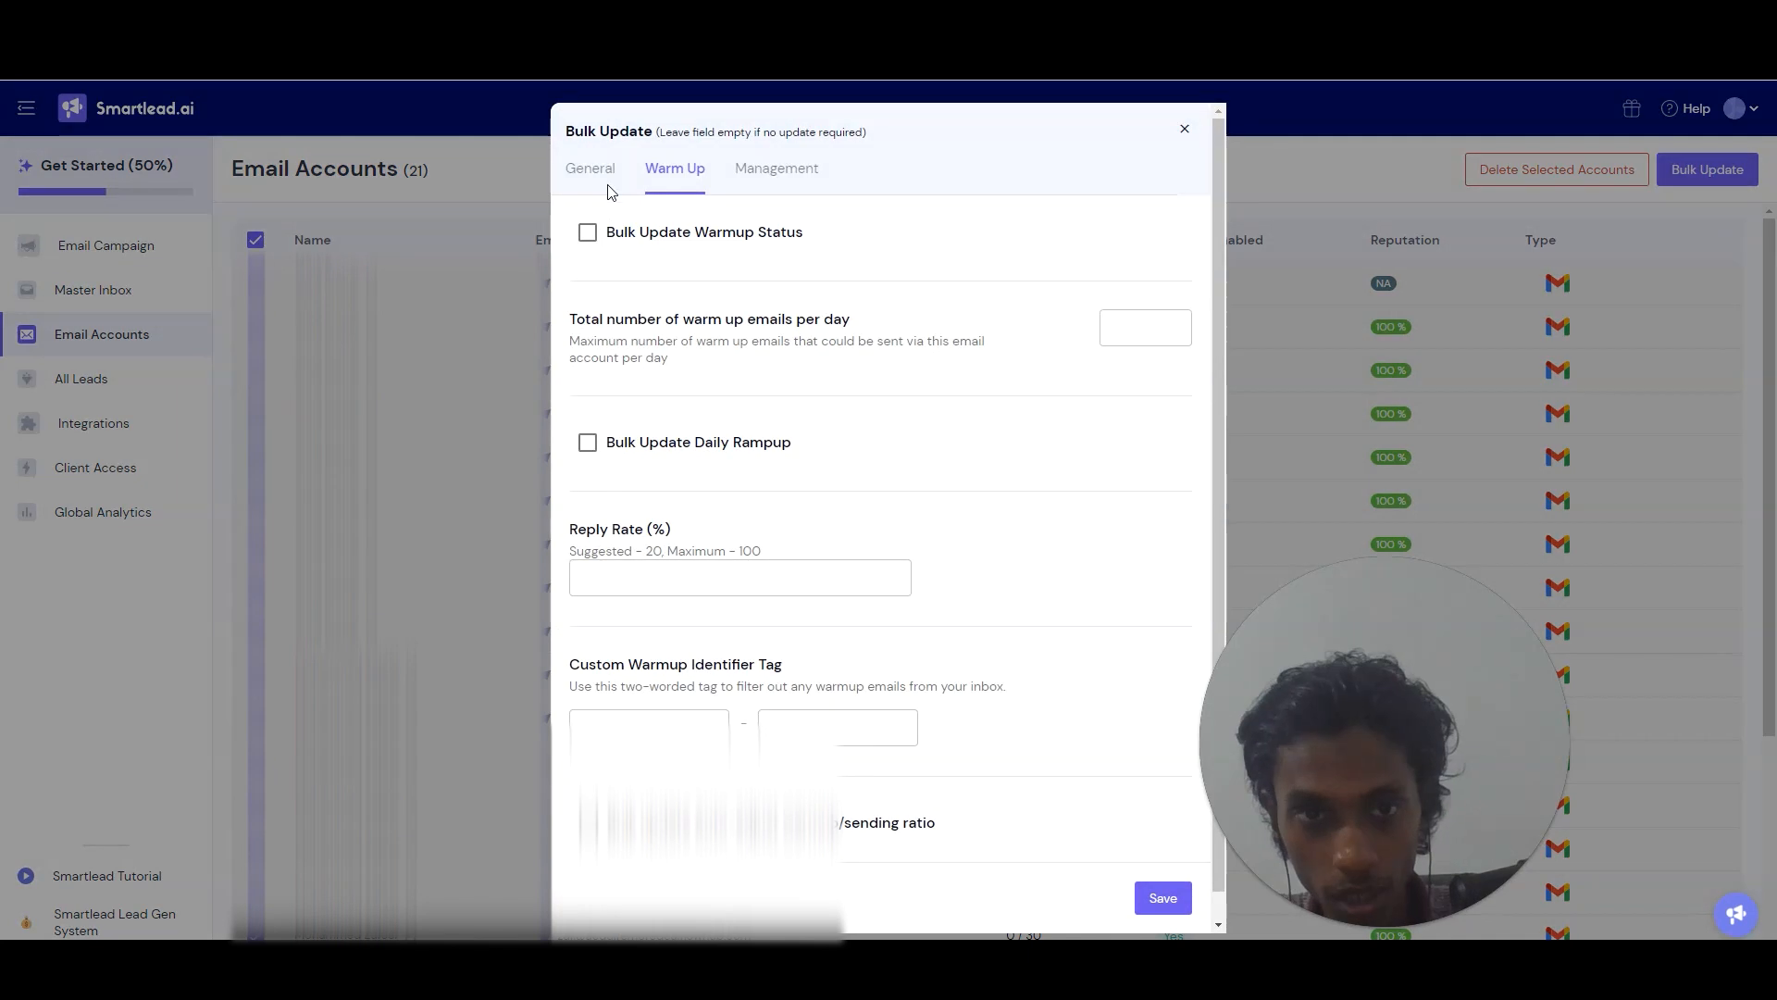
pyautogui.click(588, 232)
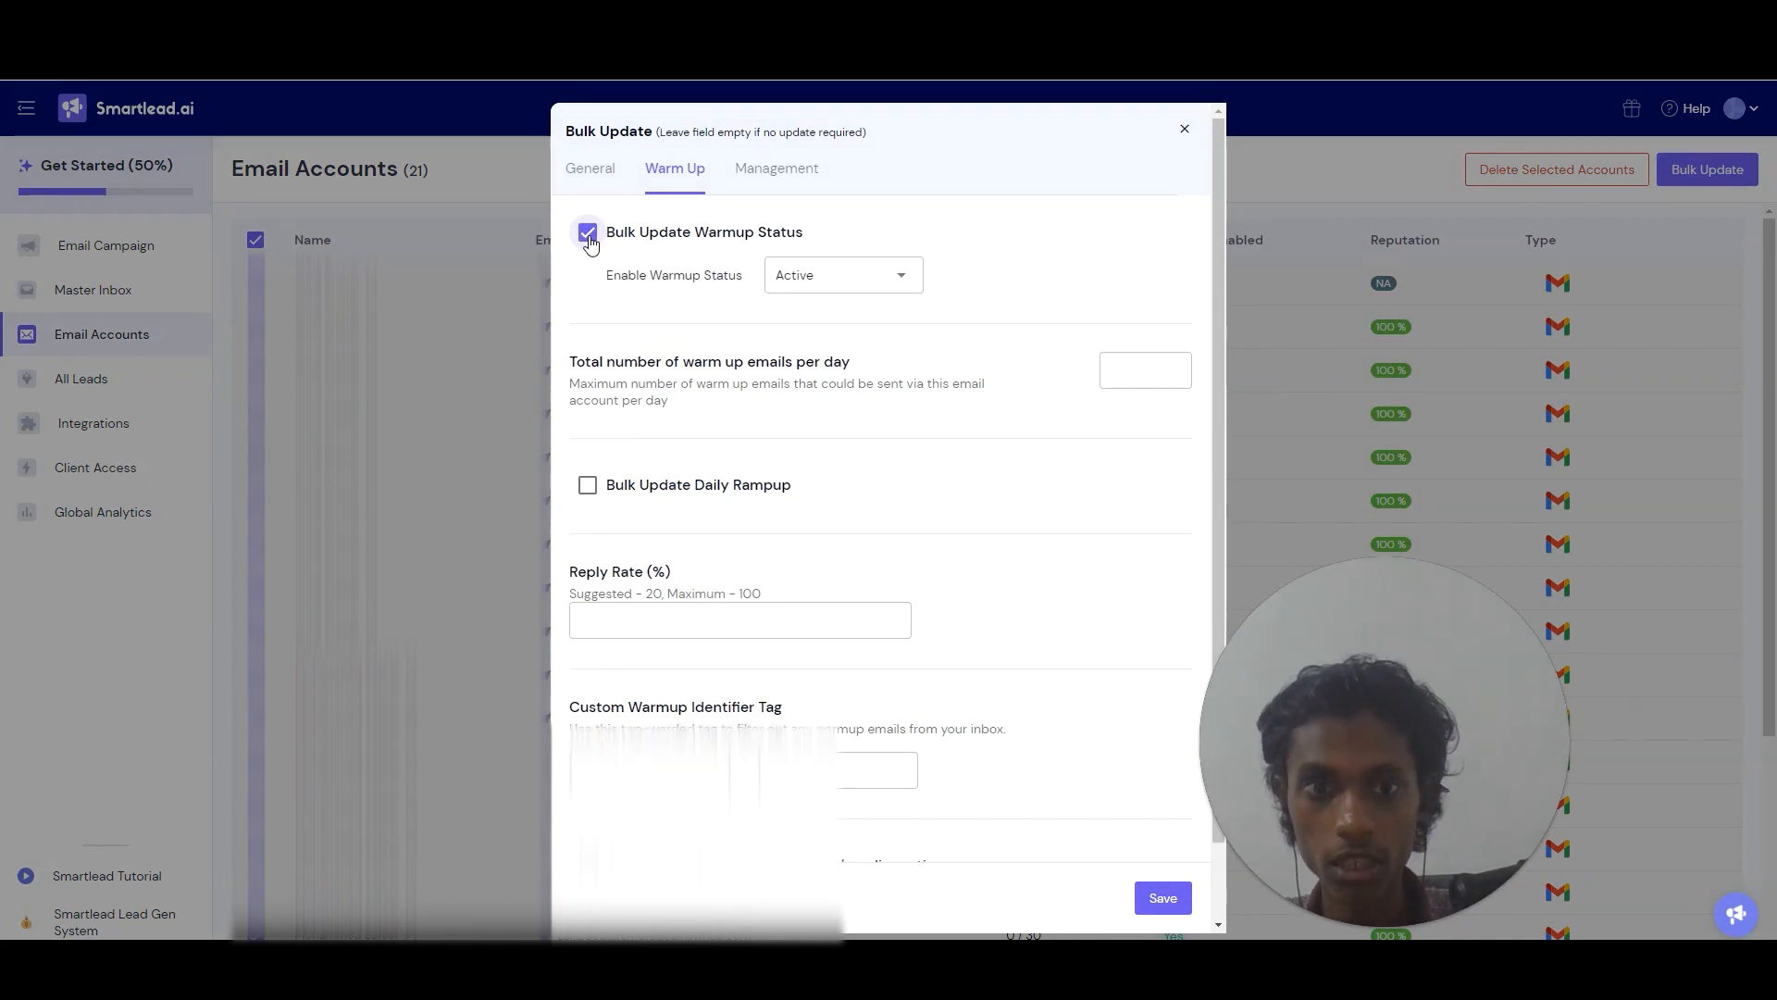
pyautogui.click(587, 233)
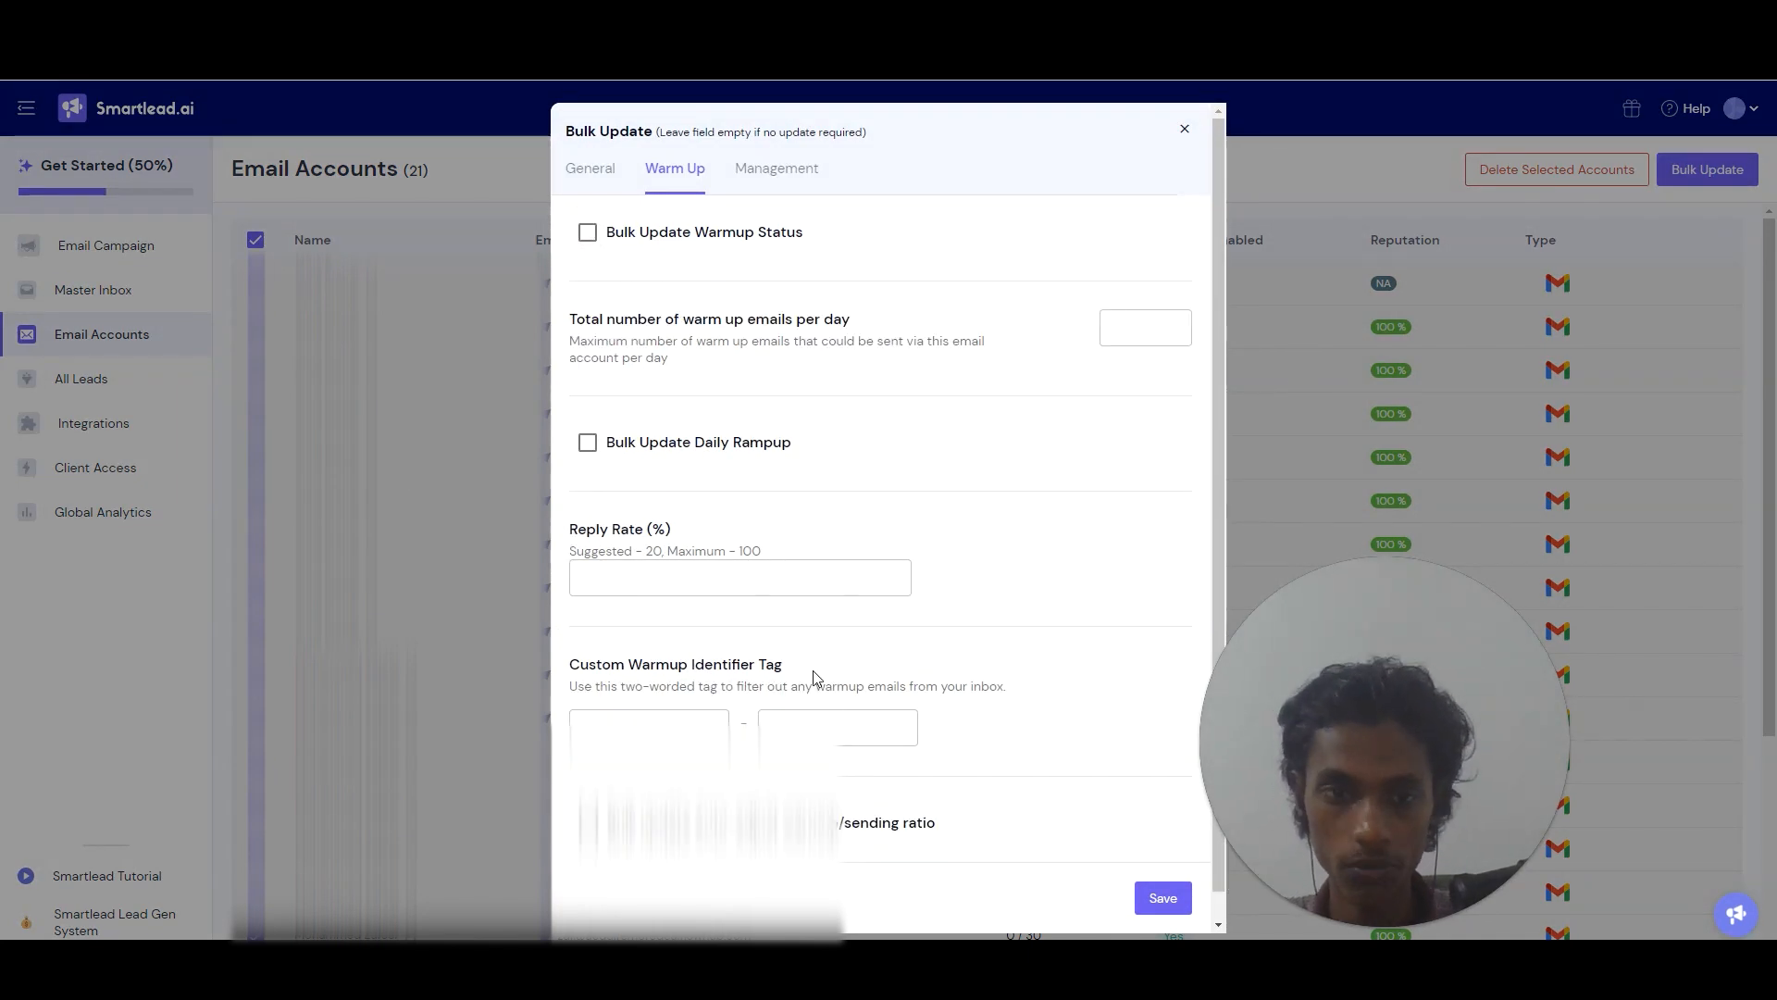
pyautogui.click(778, 168)
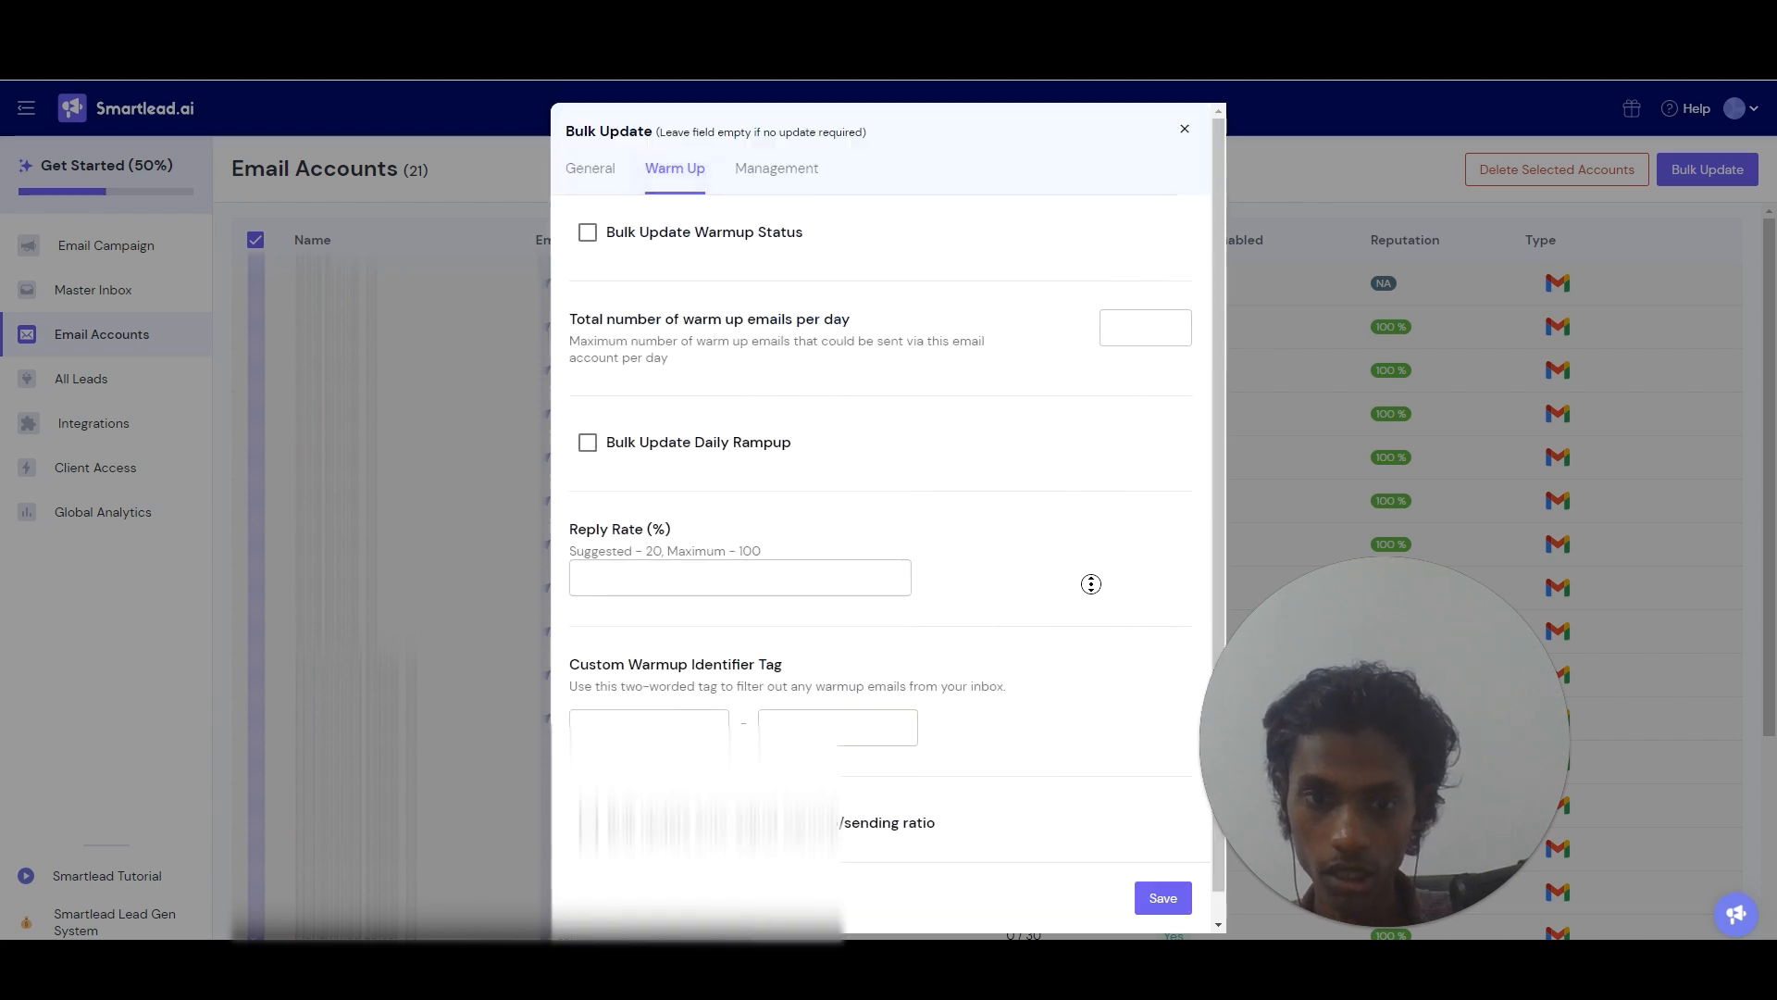
pyautogui.click(596, 174)
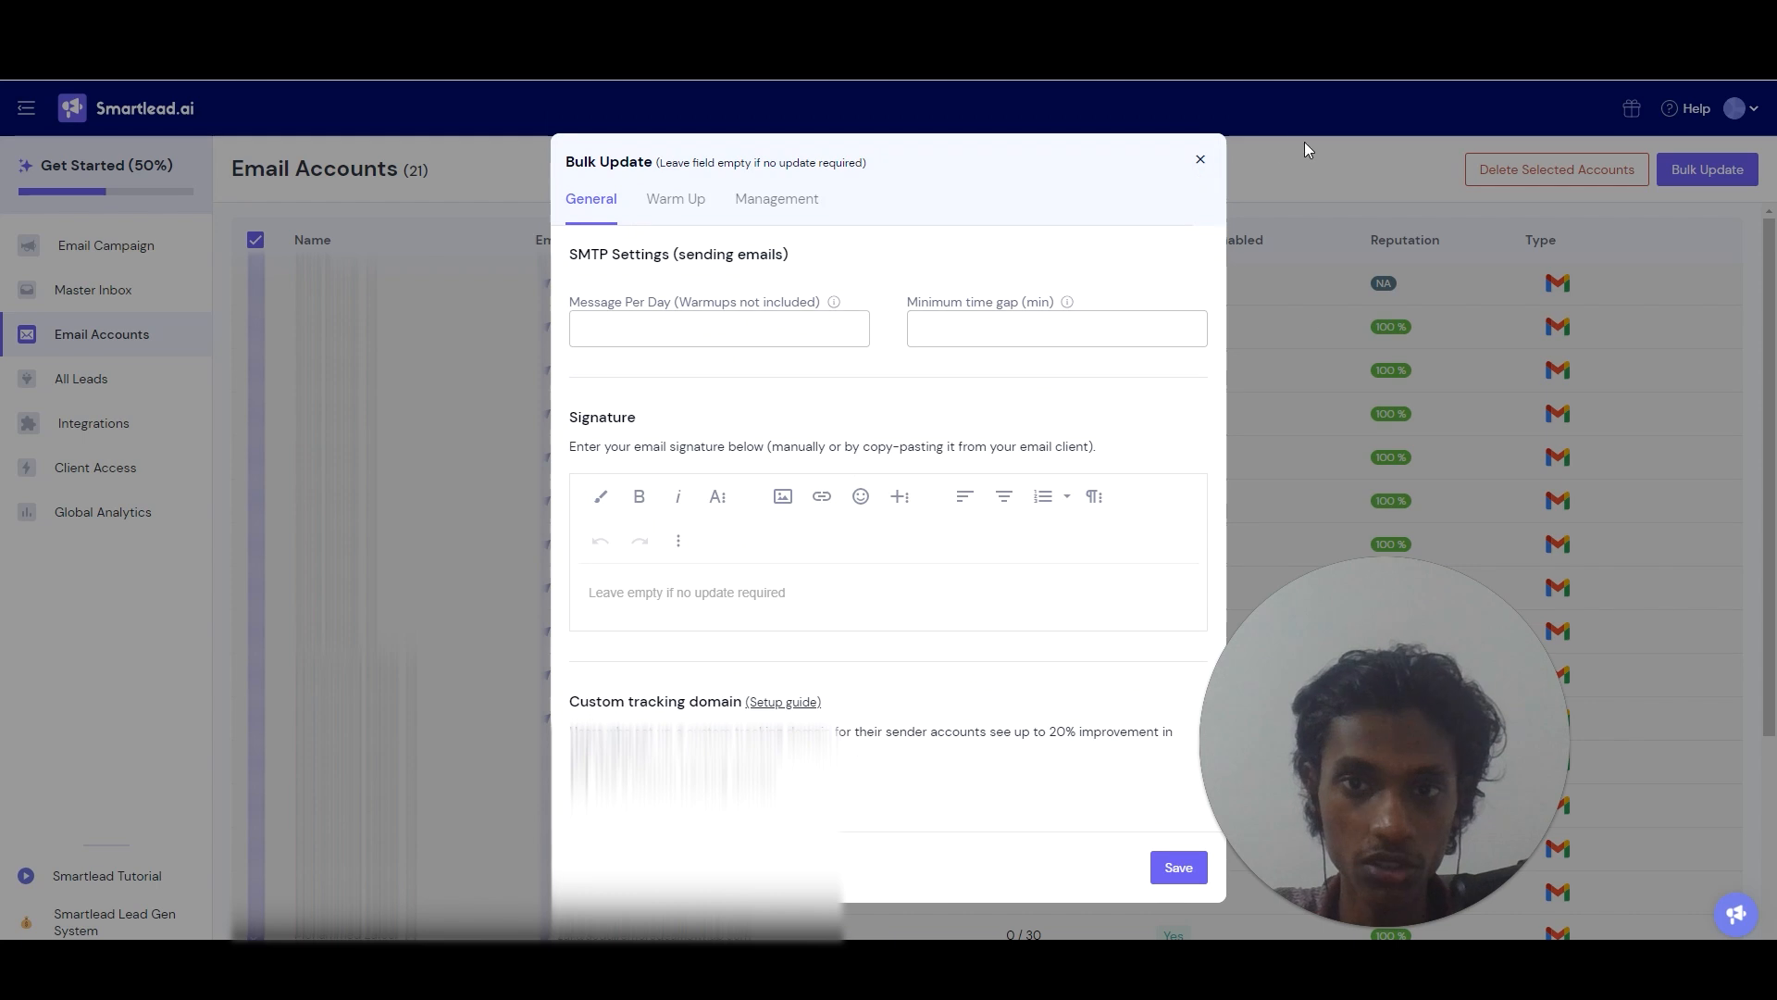
pyautogui.click(1110, 137)
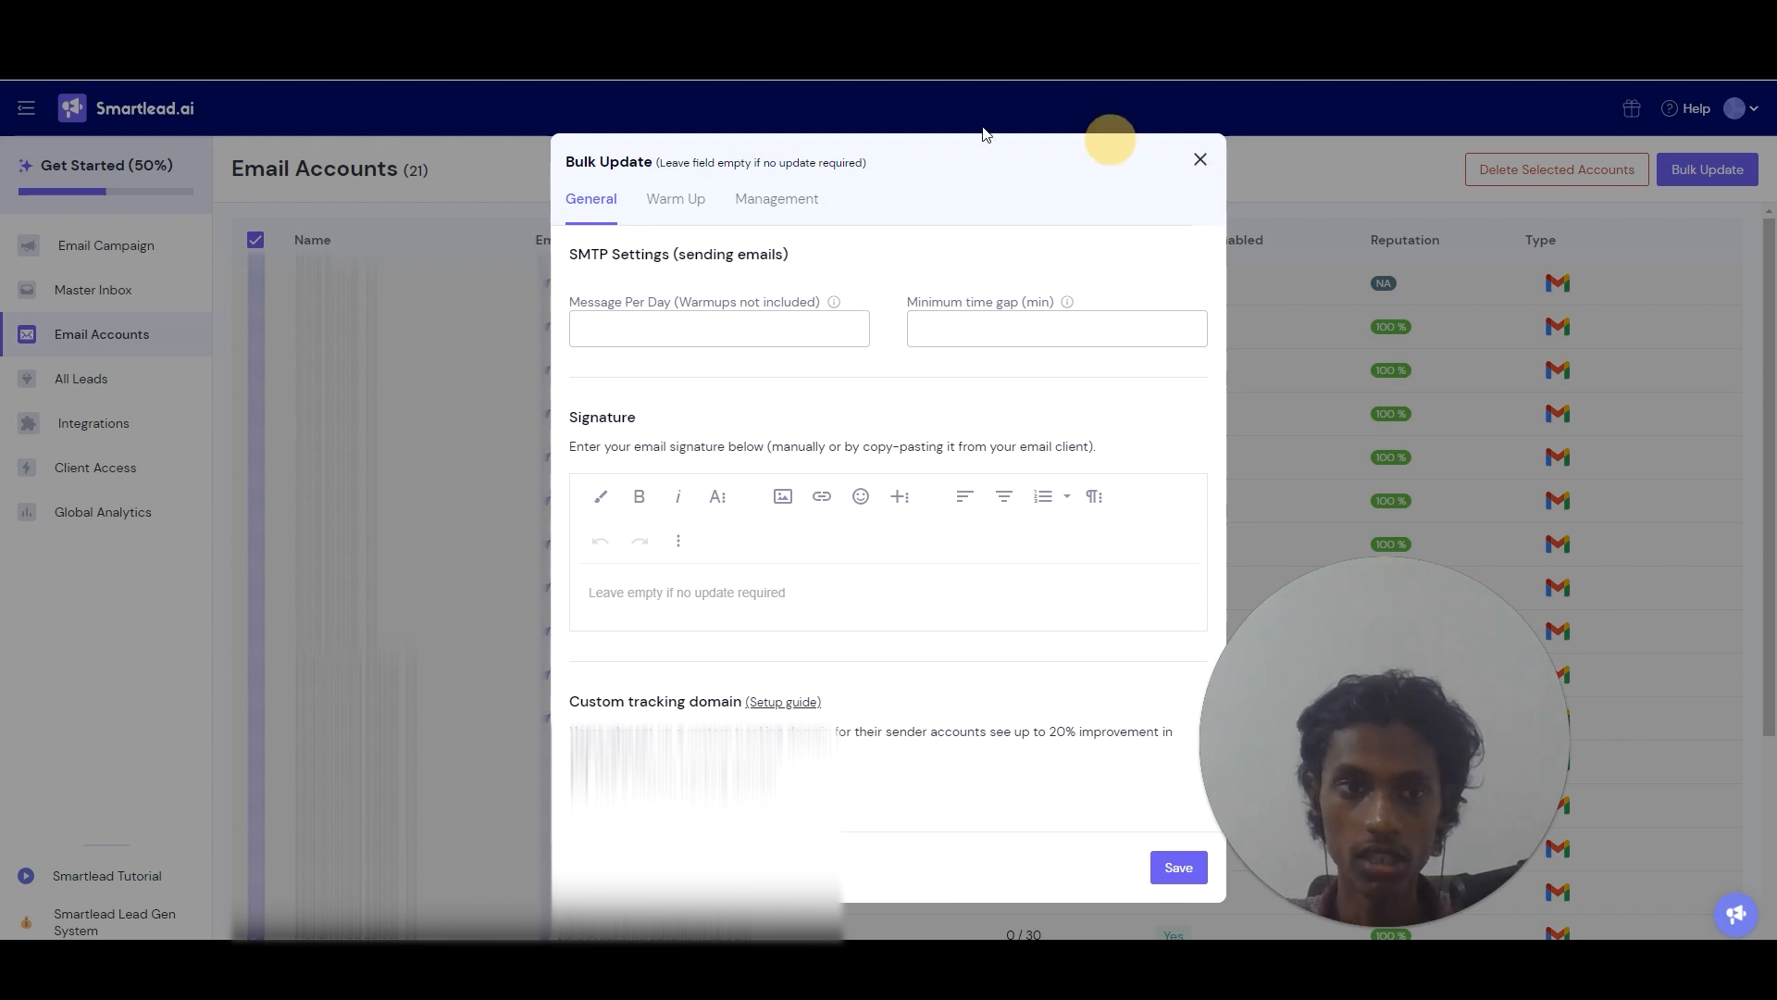
pyautogui.click(255, 240)
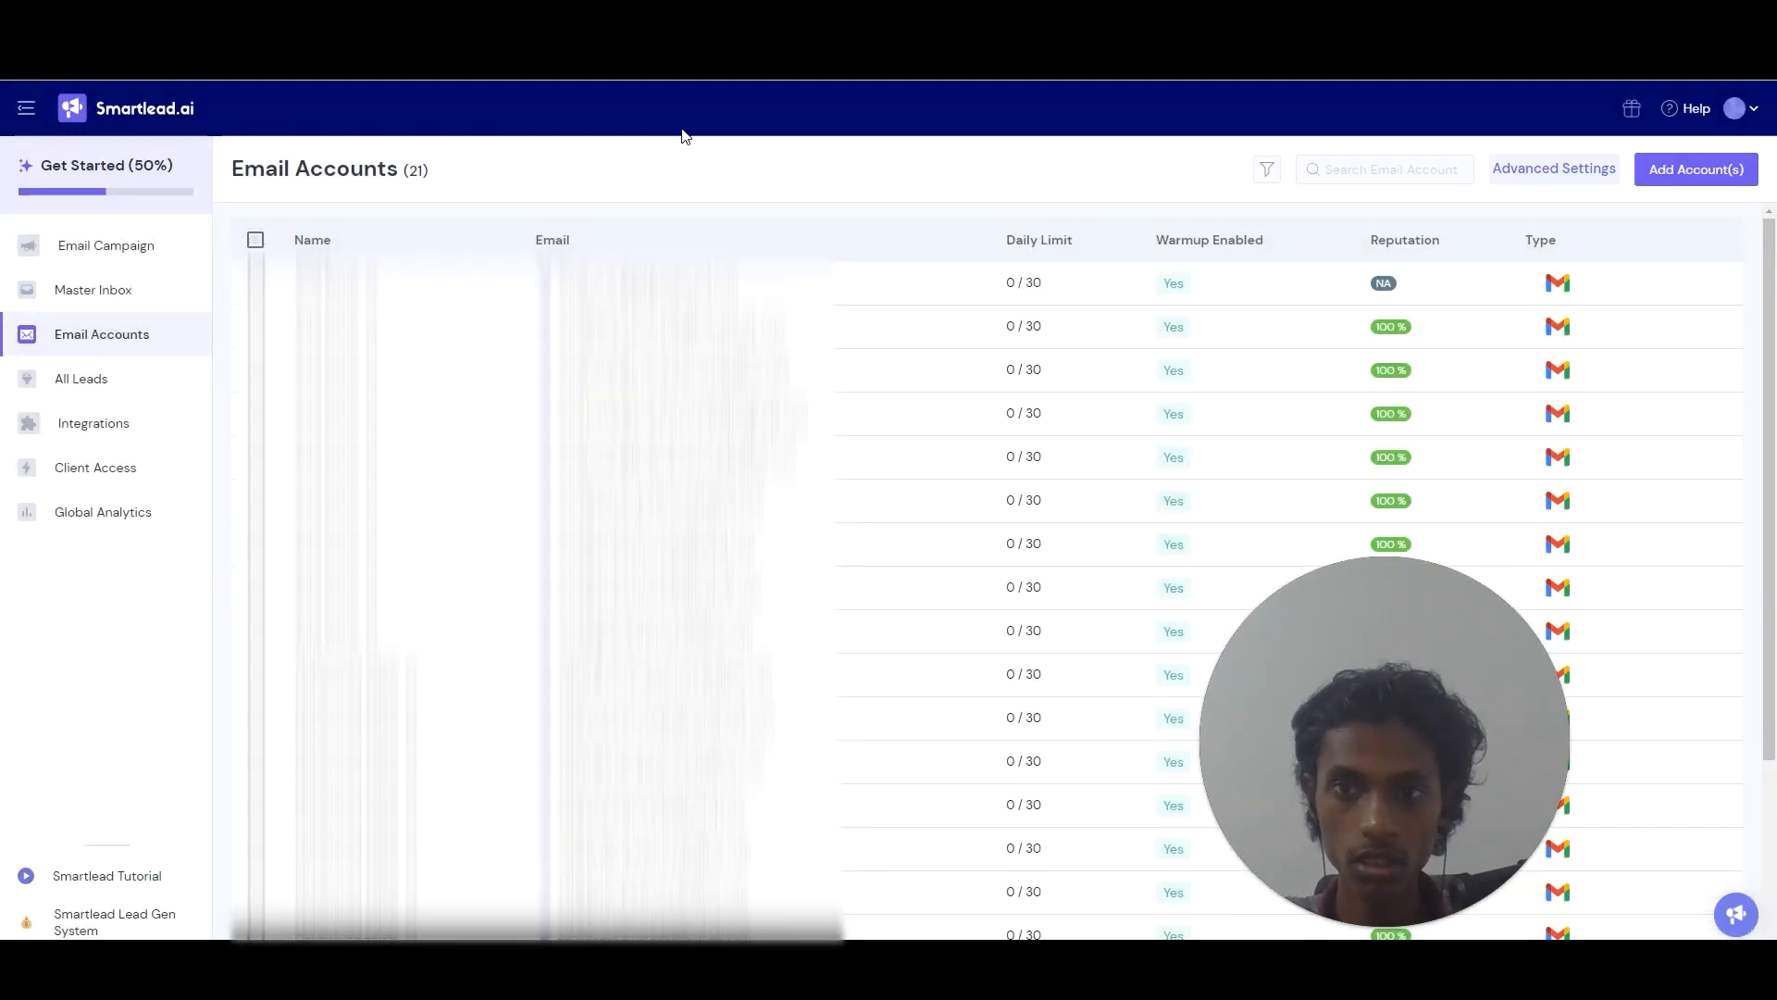